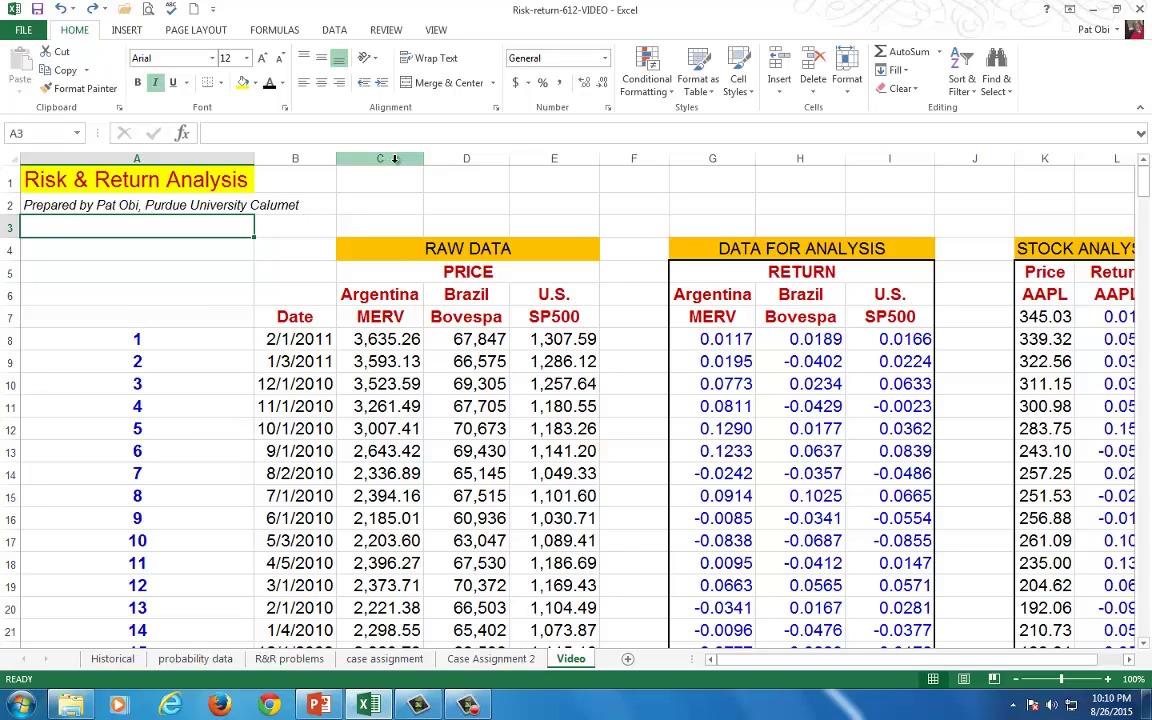
Step: Examine the raw price columns C to E, the return columns G to I, the formula in G8 and the Date column
{"action": "left_click_drag", "start_coordinate": [372, 158], "coordinate": [528, 172]}
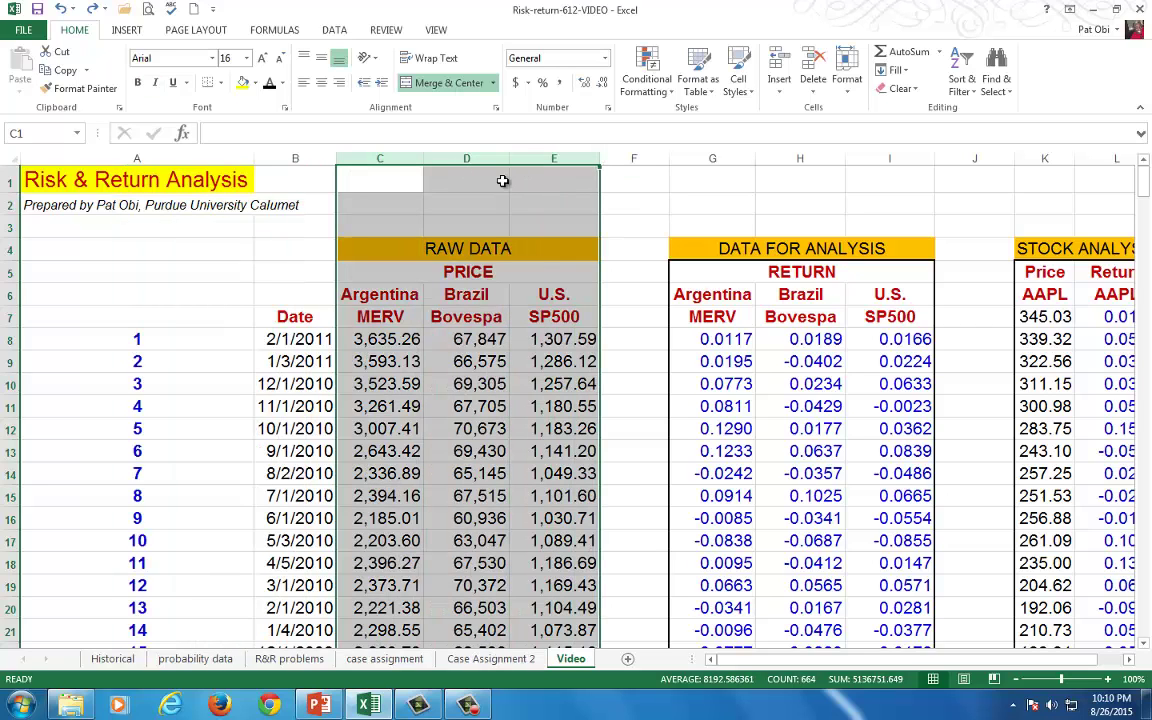
{"action": "left_click", "coordinate": [727, 341]}
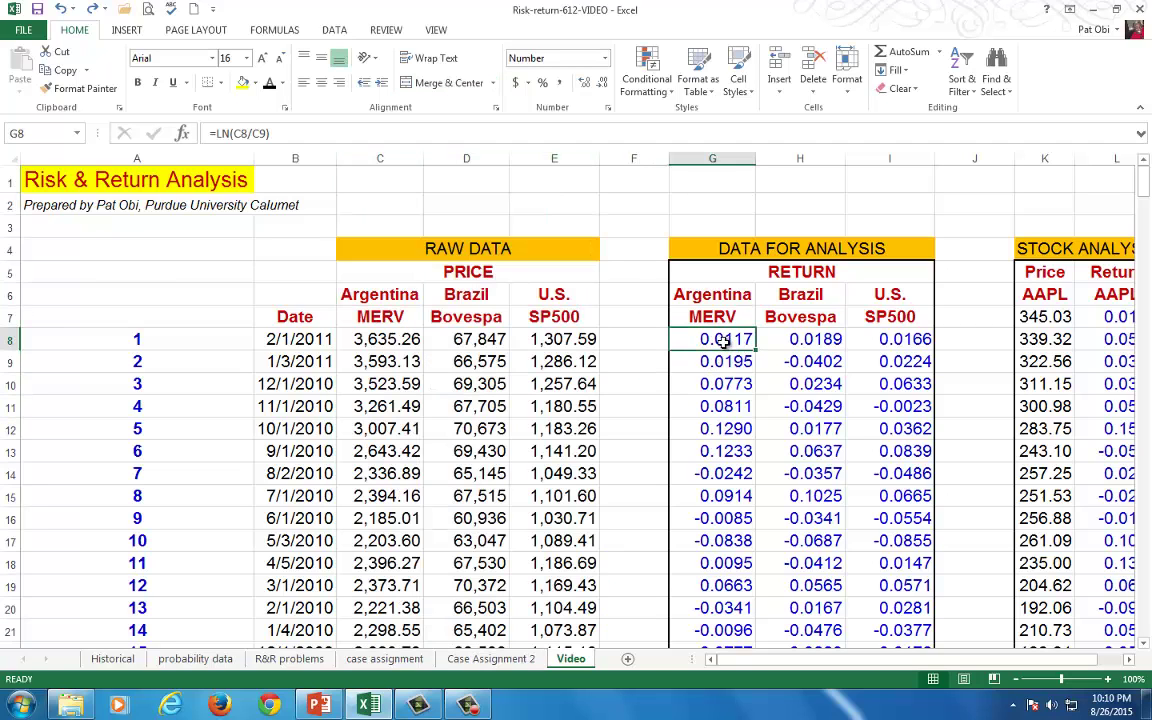
{"action": "left_click", "coordinate": [712, 159]}
{"action": "left_click_drag", "start_coordinate": [762, 160], "coordinate": [885, 159]}
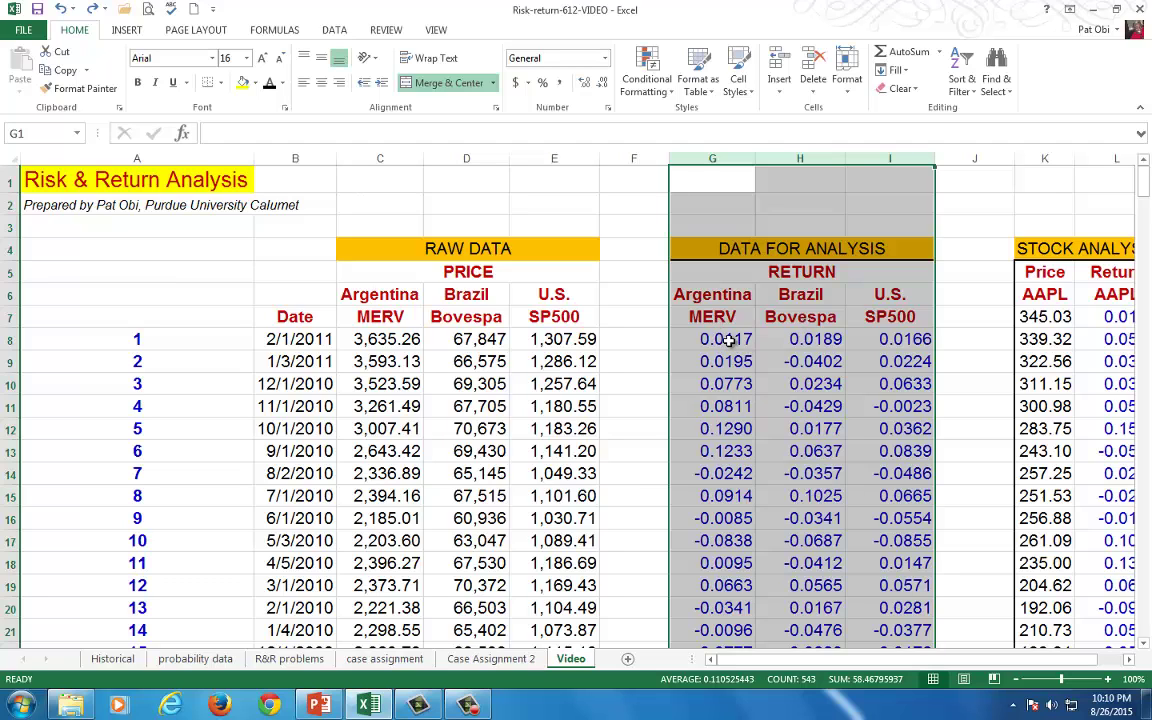
{"action": "left_click", "coordinate": [680, 339]}
{"action": "left_click", "coordinate": [295, 159]}
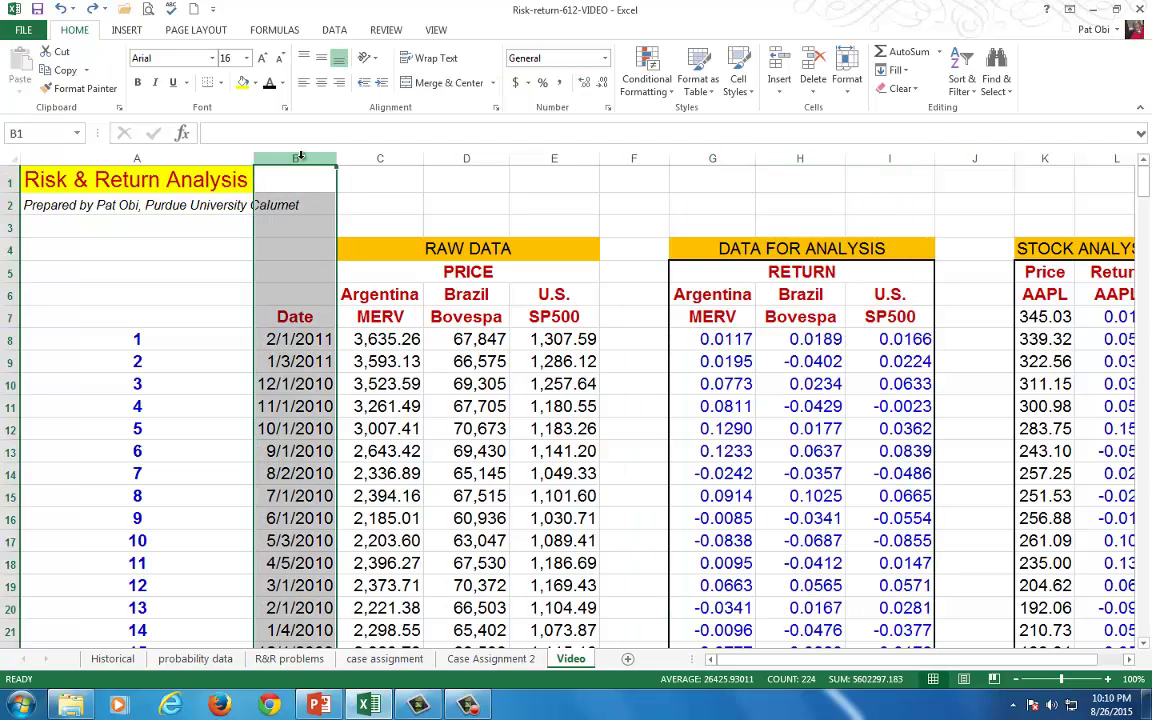
Step: Clear G8 and re-enter the Argentina MERV log return there as =LN(C8/C9)
{"action": "left_click", "coordinate": [716, 340]}
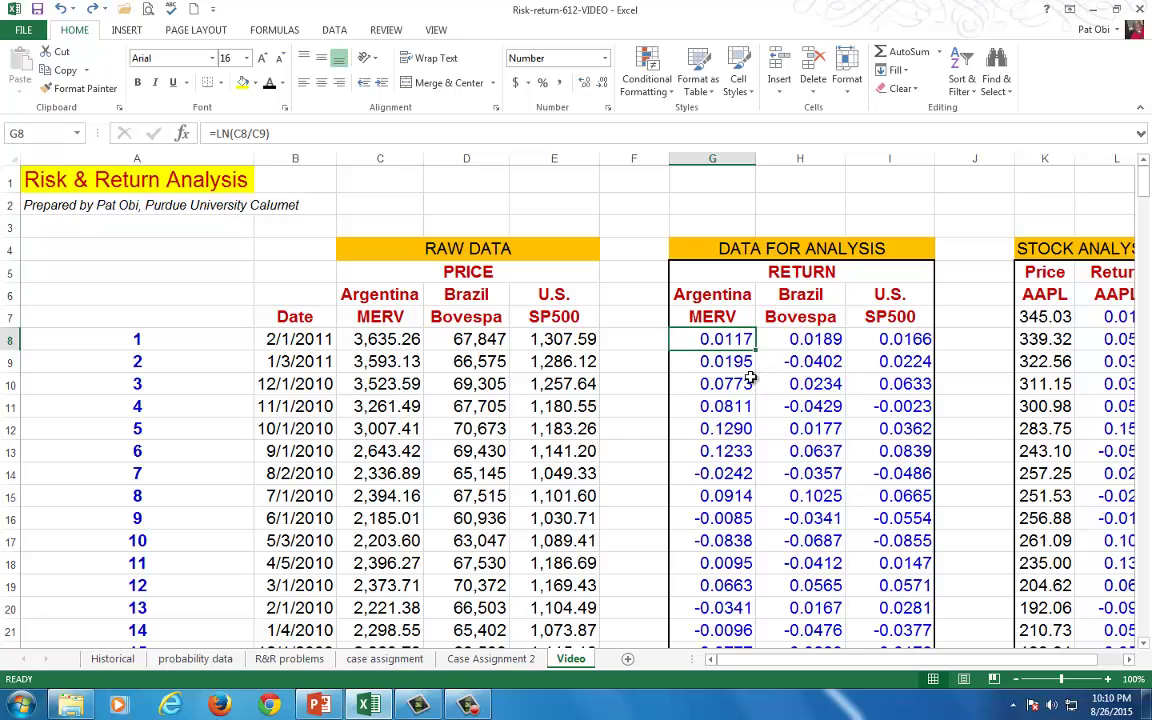
{"action": "key", "text": "Delete"}
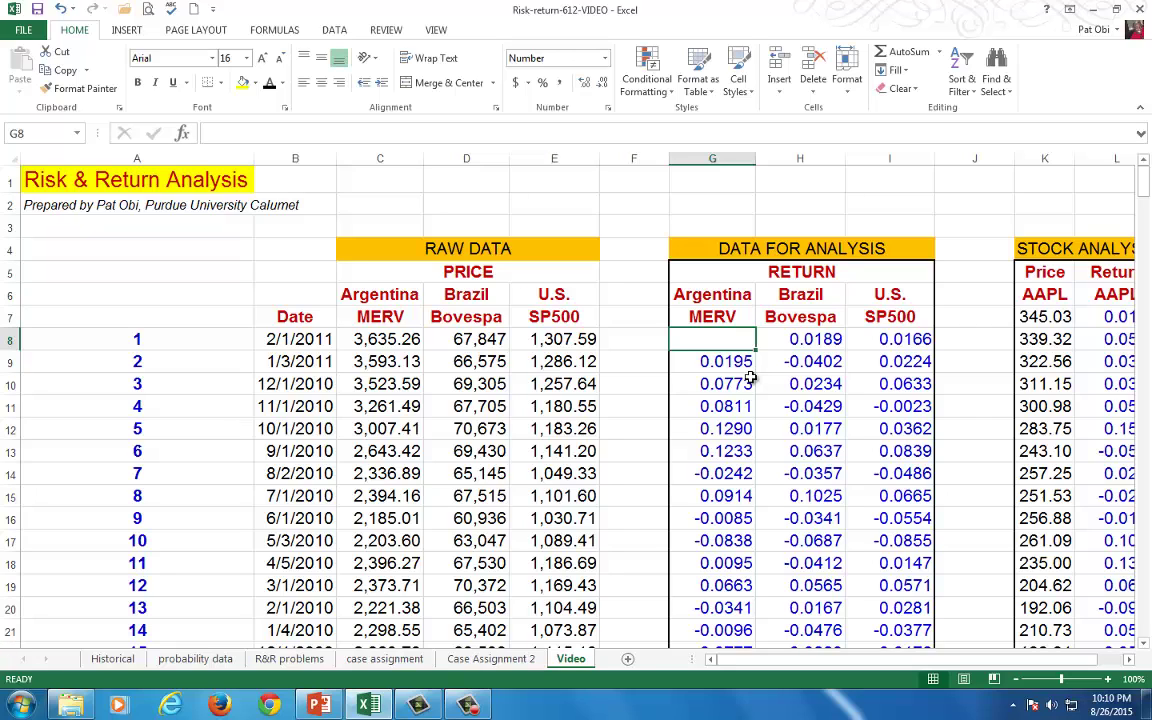
{"action": "type", "text": "=ln"}
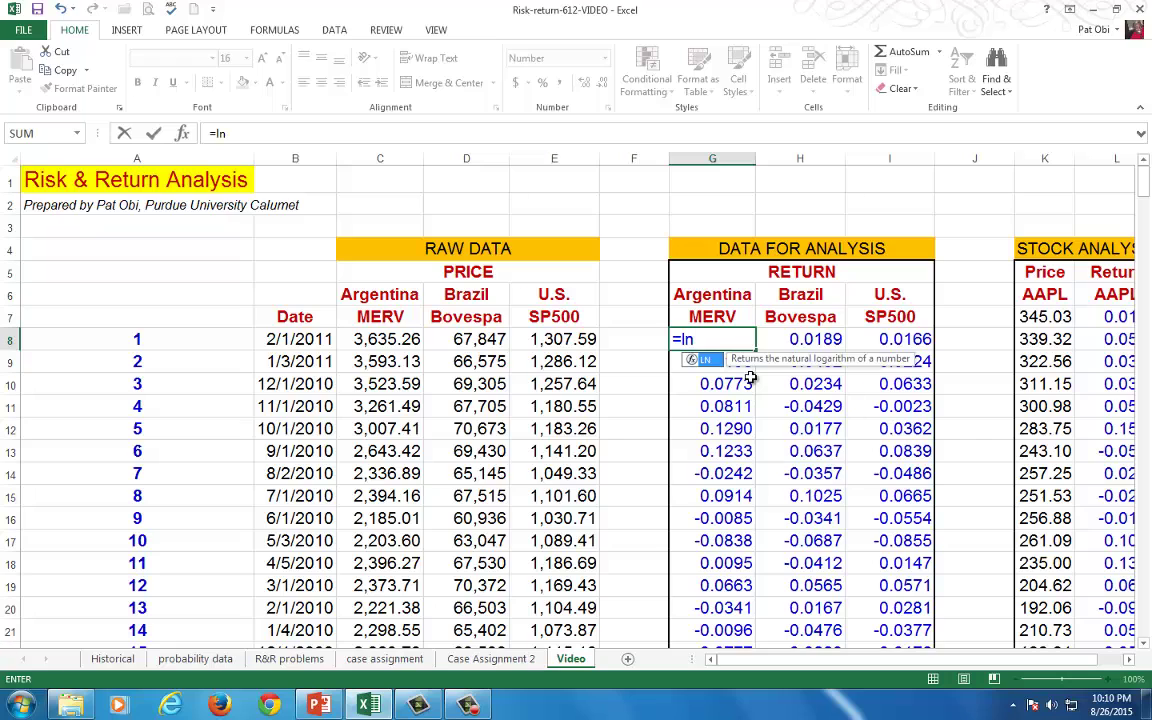
{"action": "type", "text": "("}
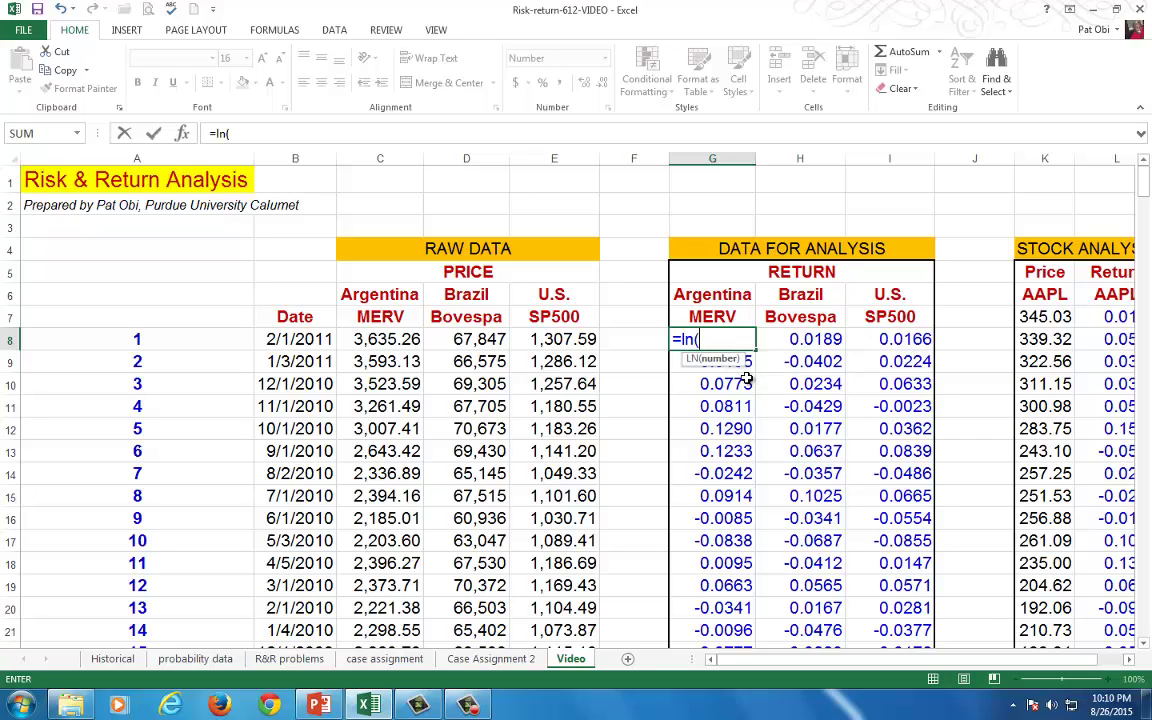
{"action": "left_click", "coordinate": [397, 340]}
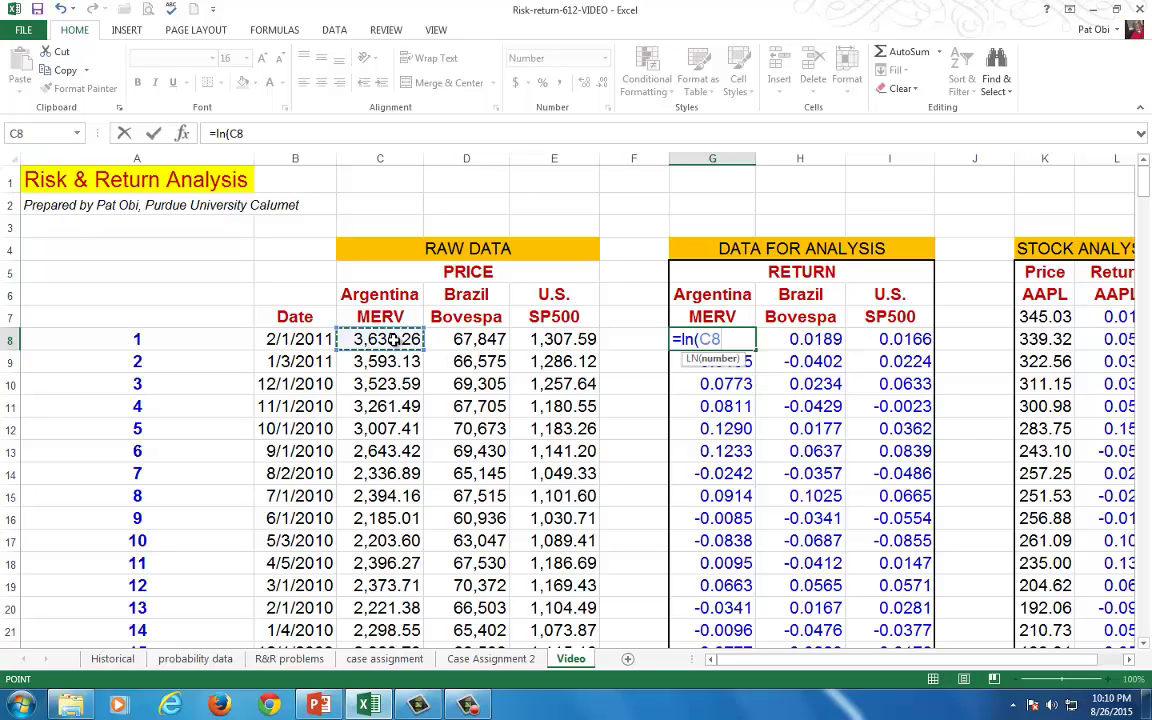
{"action": "type", "text": "/"}
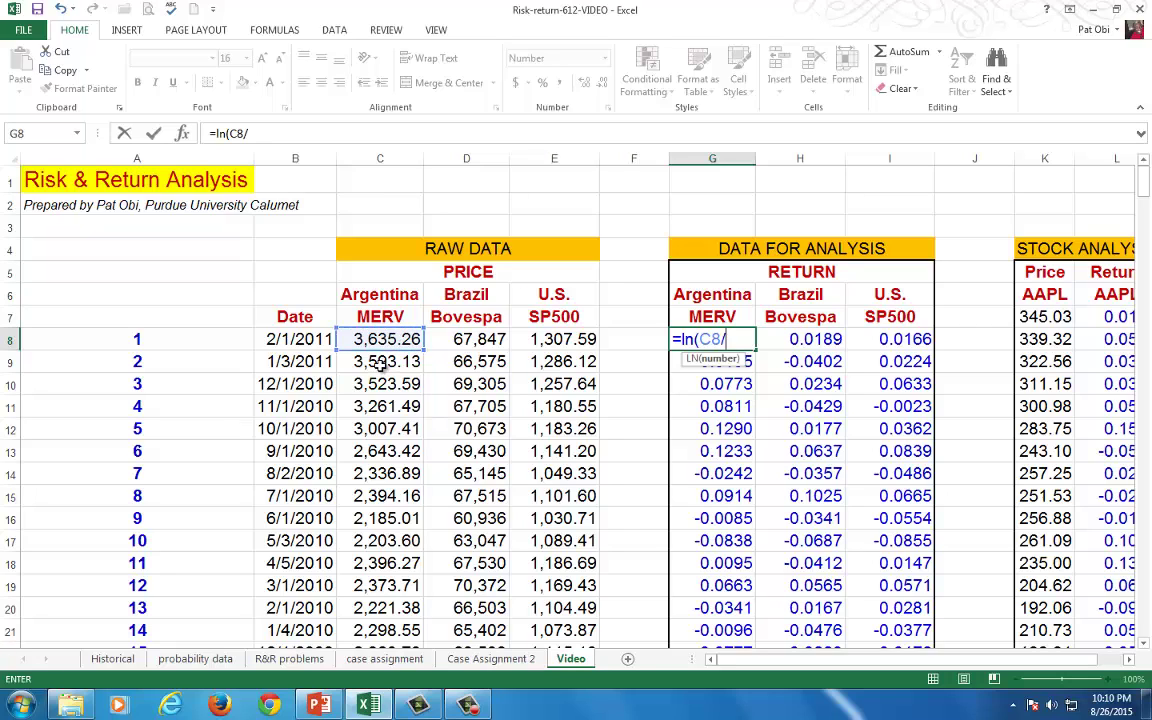
{"action": "left_click", "coordinate": [383, 365]}
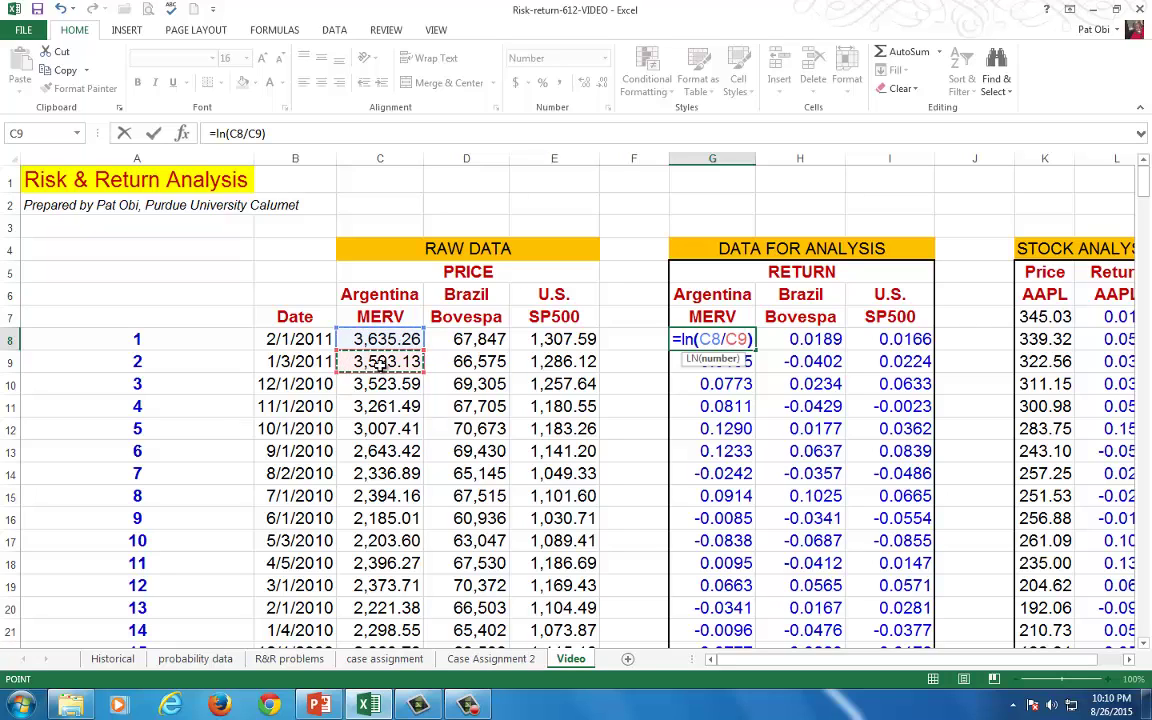
{"action": "type", "text": ")"}
{"action": "key", "text": "Return"}
{"action": "key", "text": "Up"}
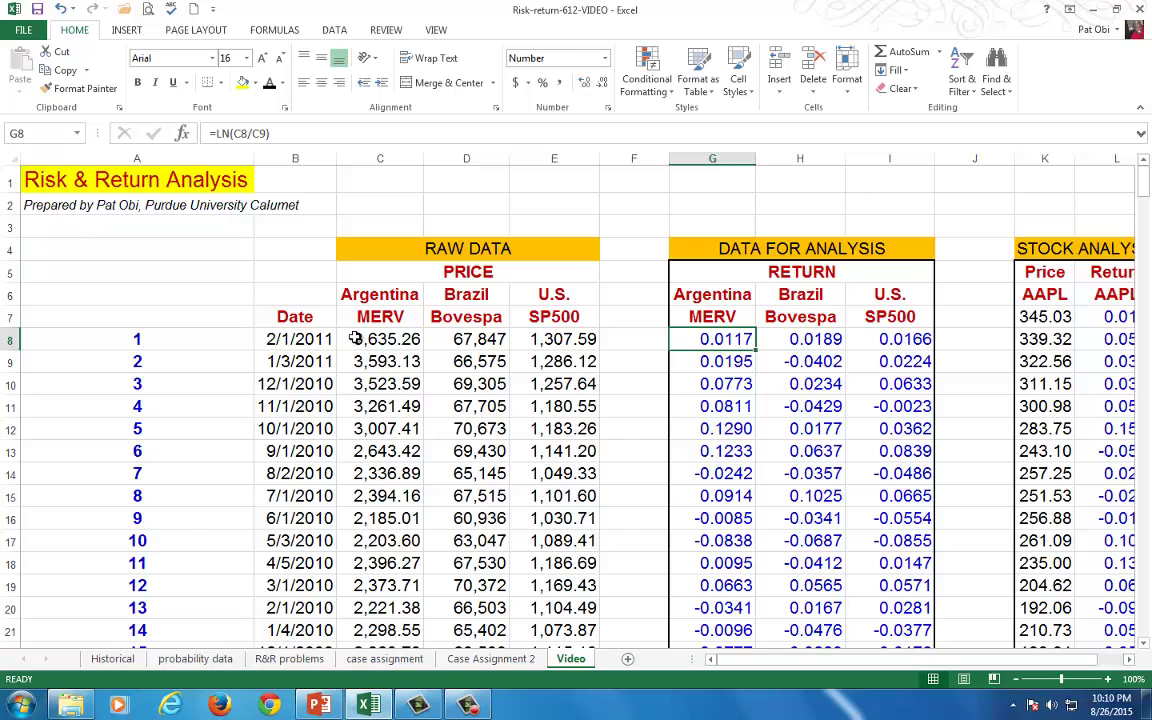
Step: Clear the Argentina returns from G9 down to G152 and refill them from the formula in G8
{"action": "left_click", "coordinate": [722, 364]}
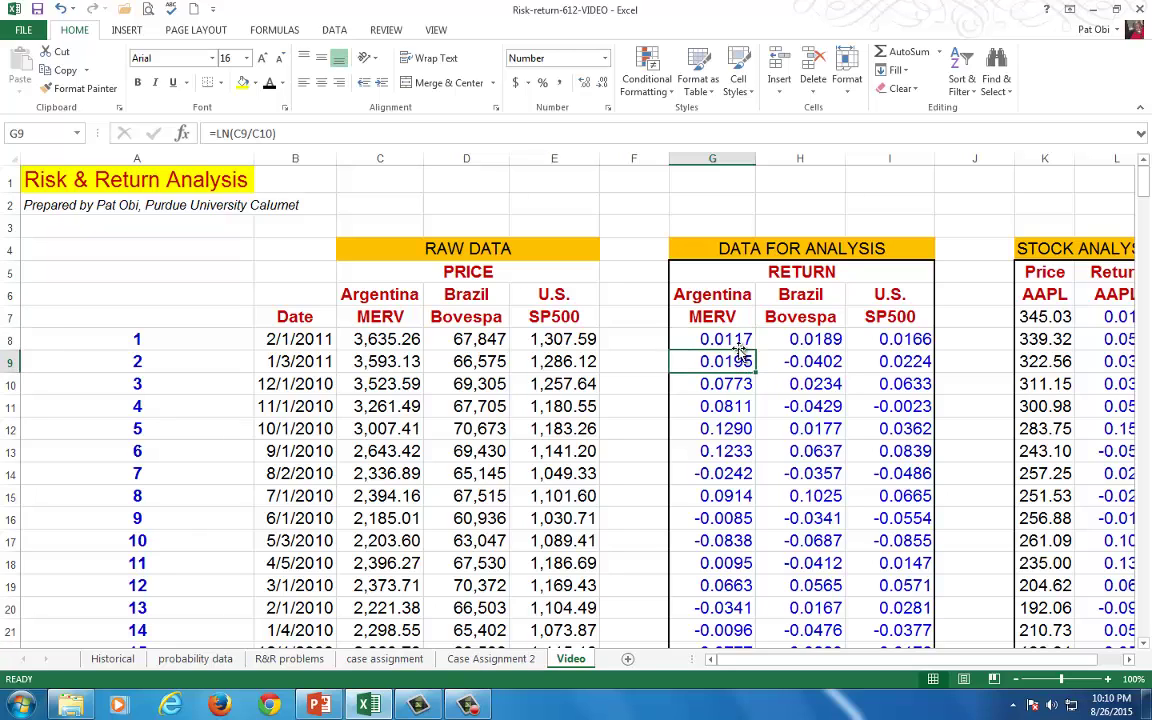
{"action": "key", "text": "ctrl+shift+Down"}
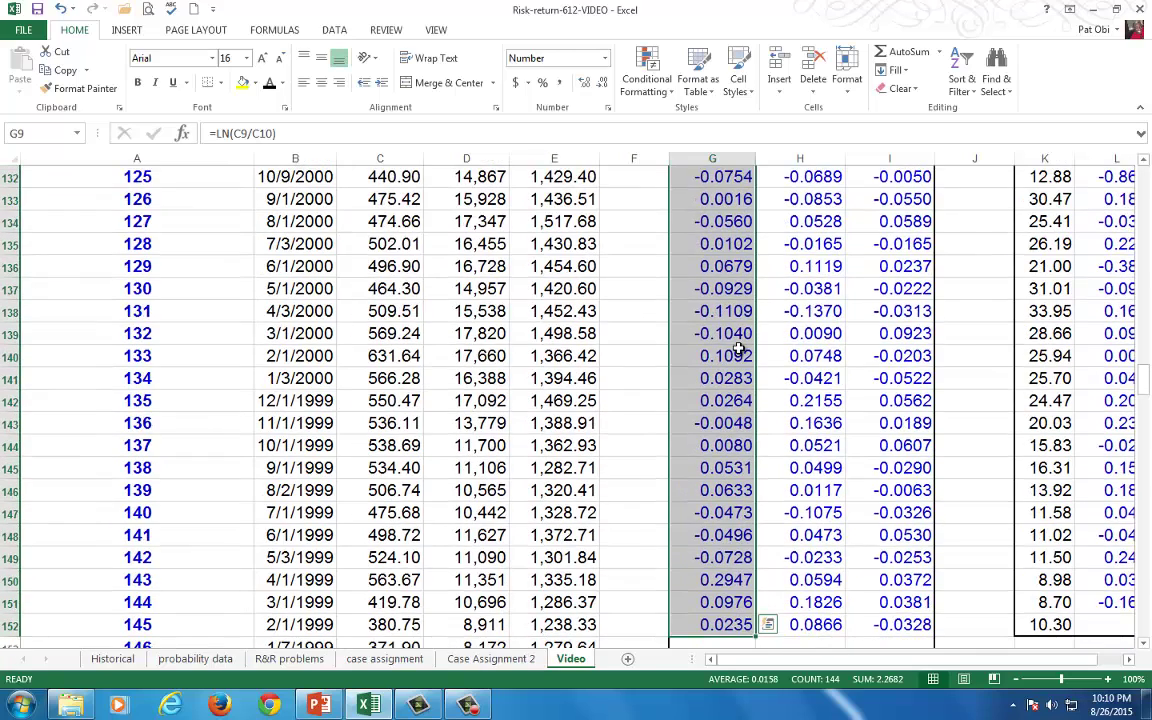
{"action": "key", "text": "Delete"}
{"action": "key", "text": "ctrl+BackSpace"}
{"action": "left_click", "coordinate": [735, 342]}
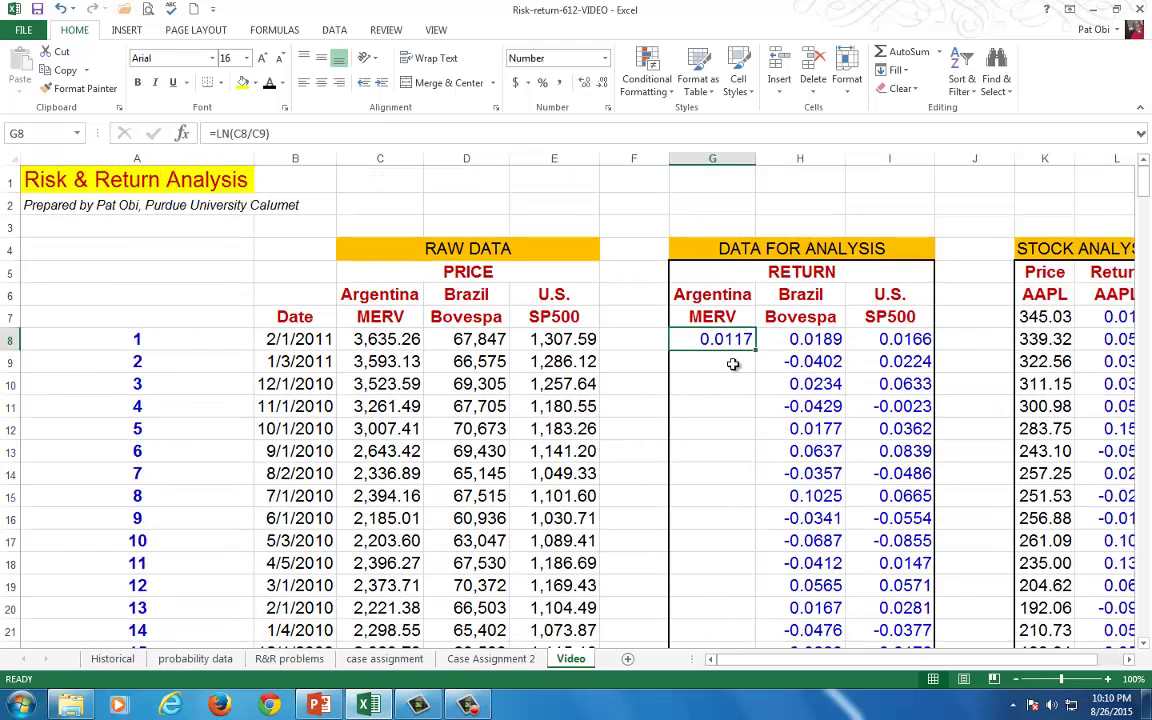
{"action": "double_click", "coordinate": [756, 350]}
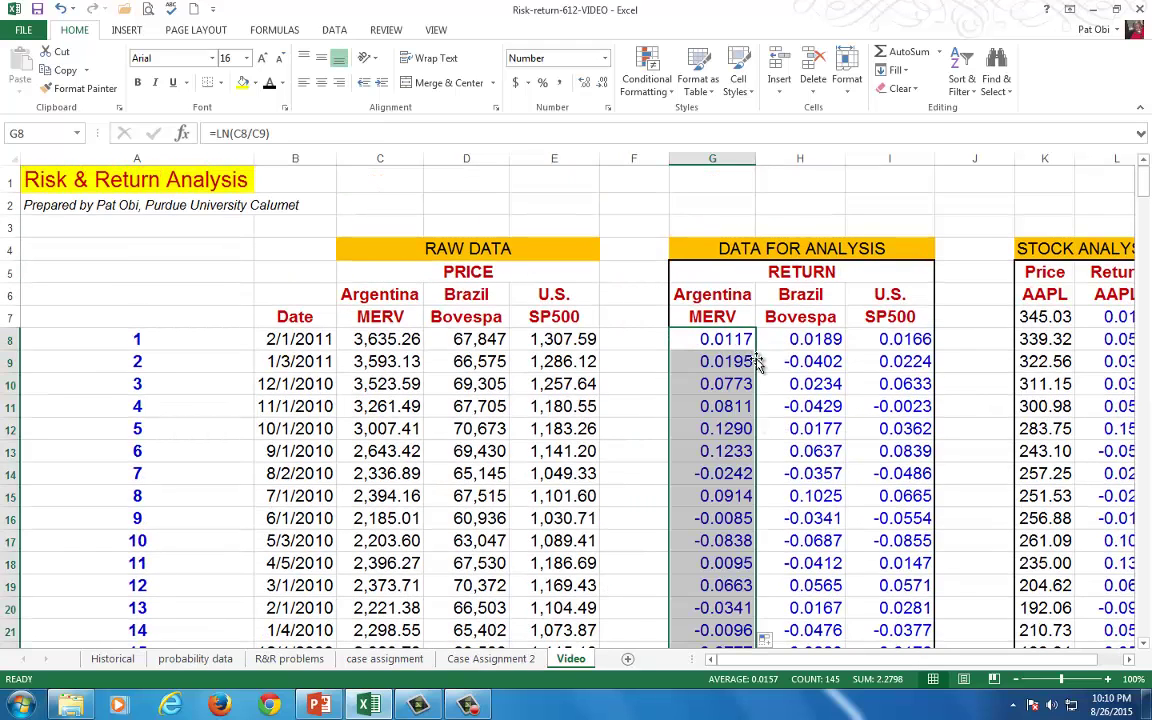
Step: Review the return columns G to I under the DATA FOR ANALYSIS heading
{"action": "mouse_move", "coordinate": [1143, 185]}
{"action": "left_mouse_down"}
{"action": "mouse_move", "coordinate": [1150, 392]}
{"action": "mouse_move", "coordinate": [1145, 178]}
{"action": "left_mouse_up"}
{"action": "left_click", "coordinate": [720, 252]}
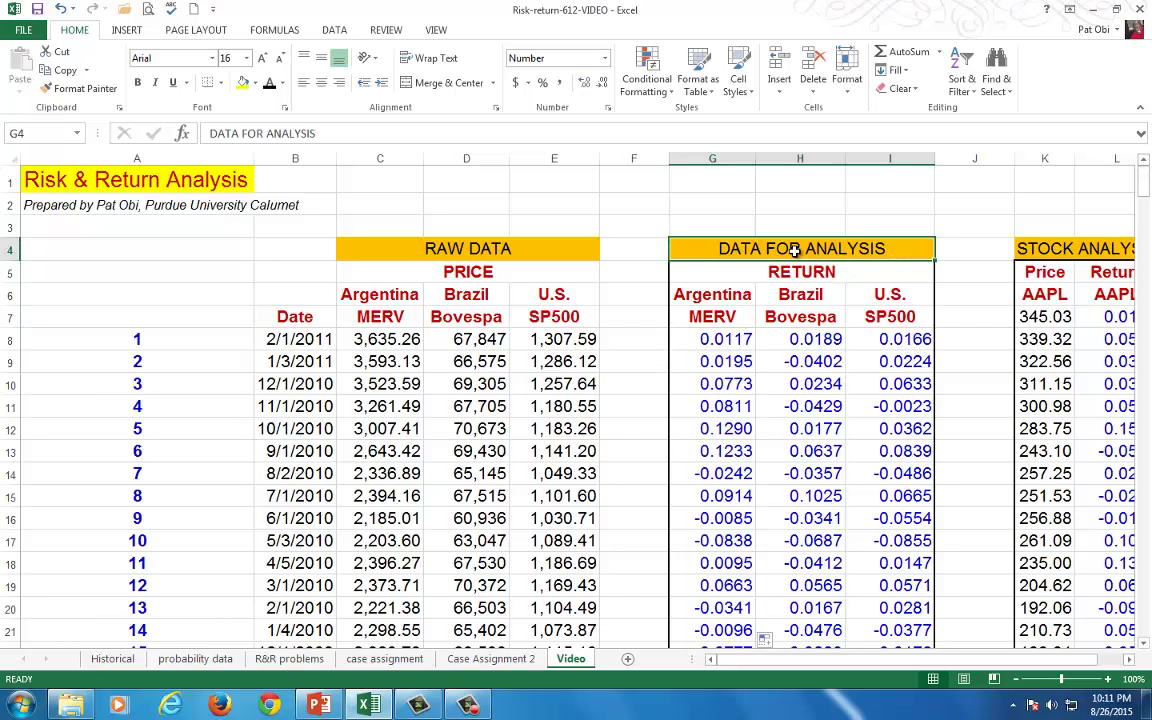
{"action": "left_click_drag", "start_coordinate": [712, 155], "coordinate": [852, 158]}
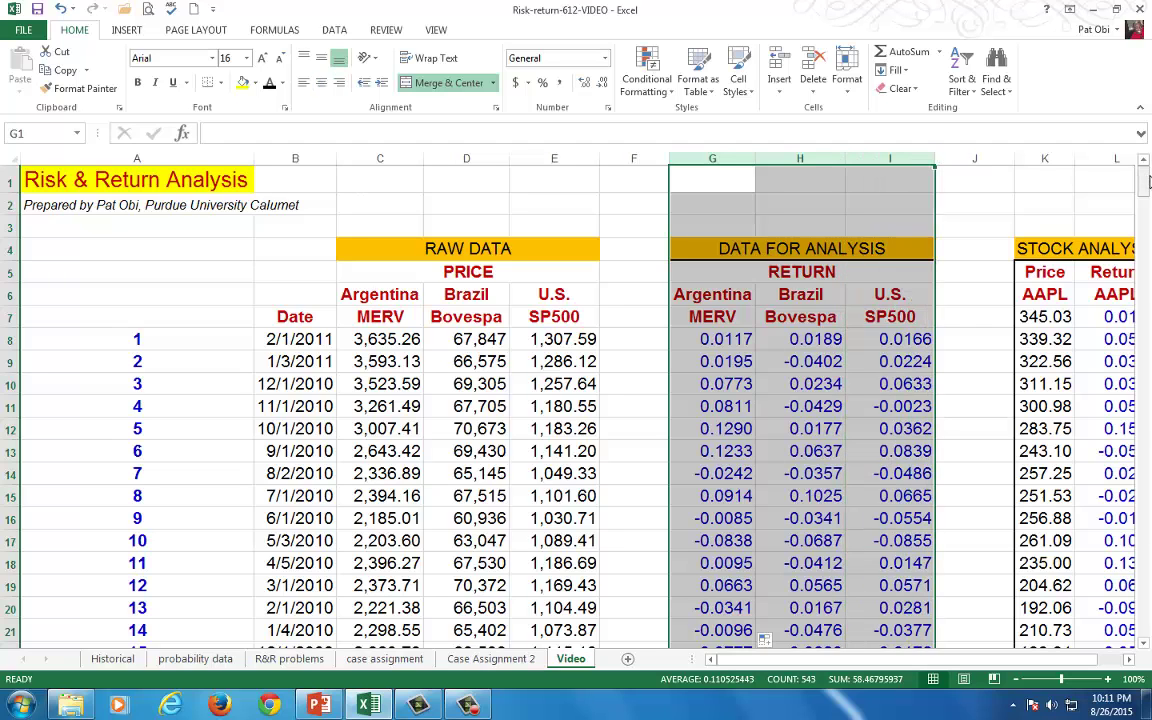
Step: Calculate Argentina's mean monthly return in G160 with =AVERAGE(G8:G152)
{"action": "left_click_drag", "start_coordinate": [1142, 185], "coordinate": [1145, 405]}
{"action": "left_click", "coordinate": [692, 428]}
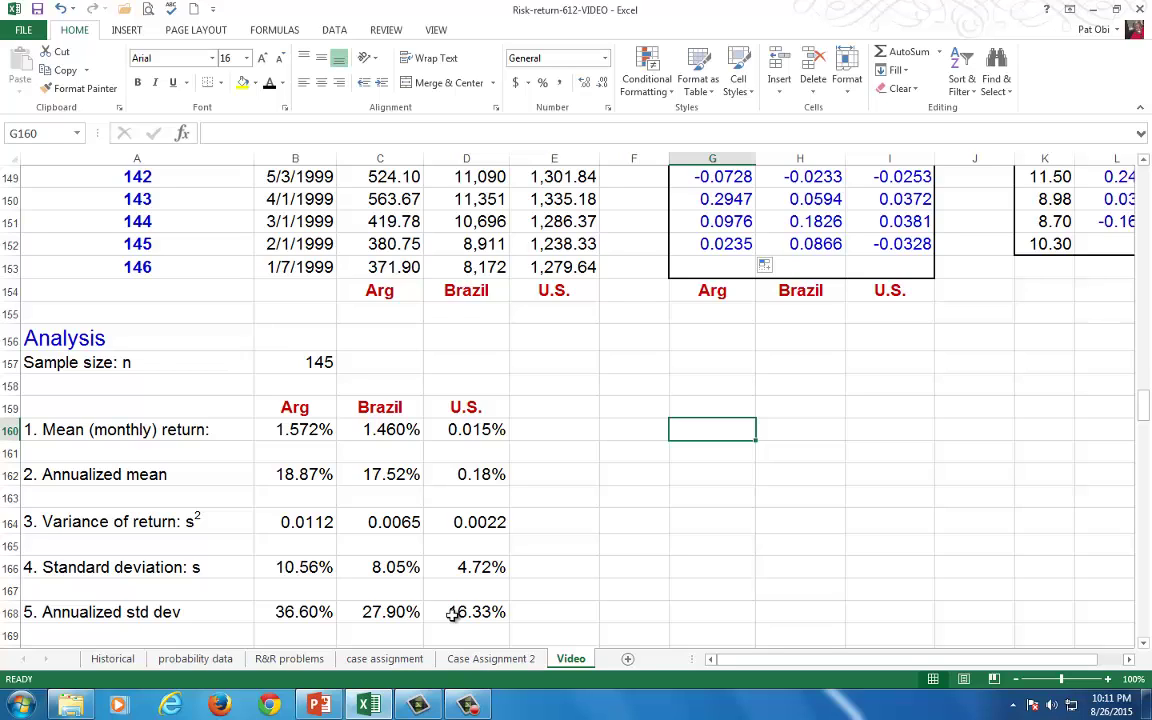
{"action": "type", "text": "=averag"}
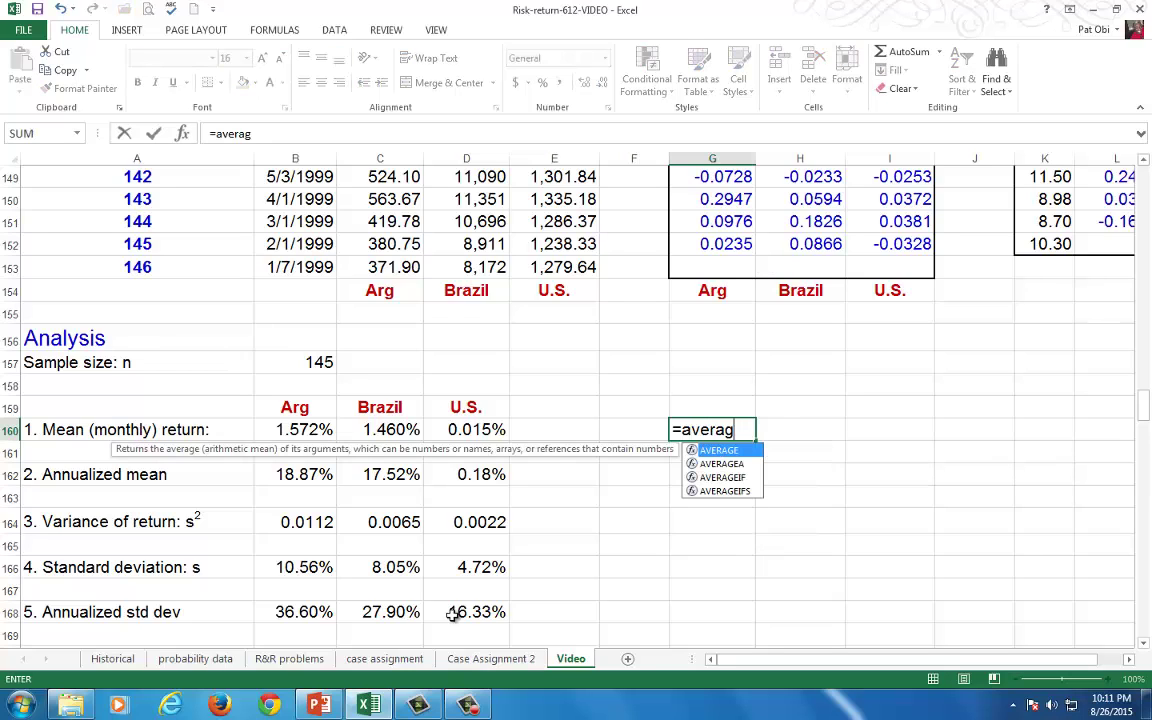
{"action": "type", "text": "e("}
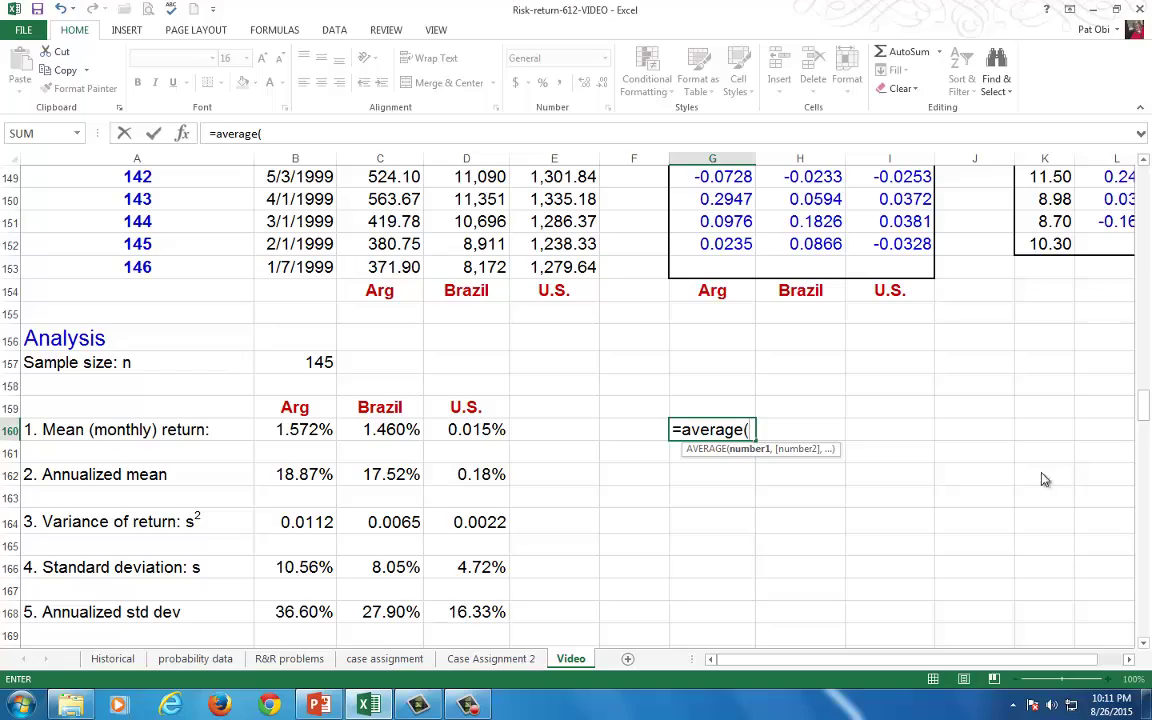
{"action": "left_click_drag", "start_coordinate": [1146, 418], "coordinate": [1149, 186]}
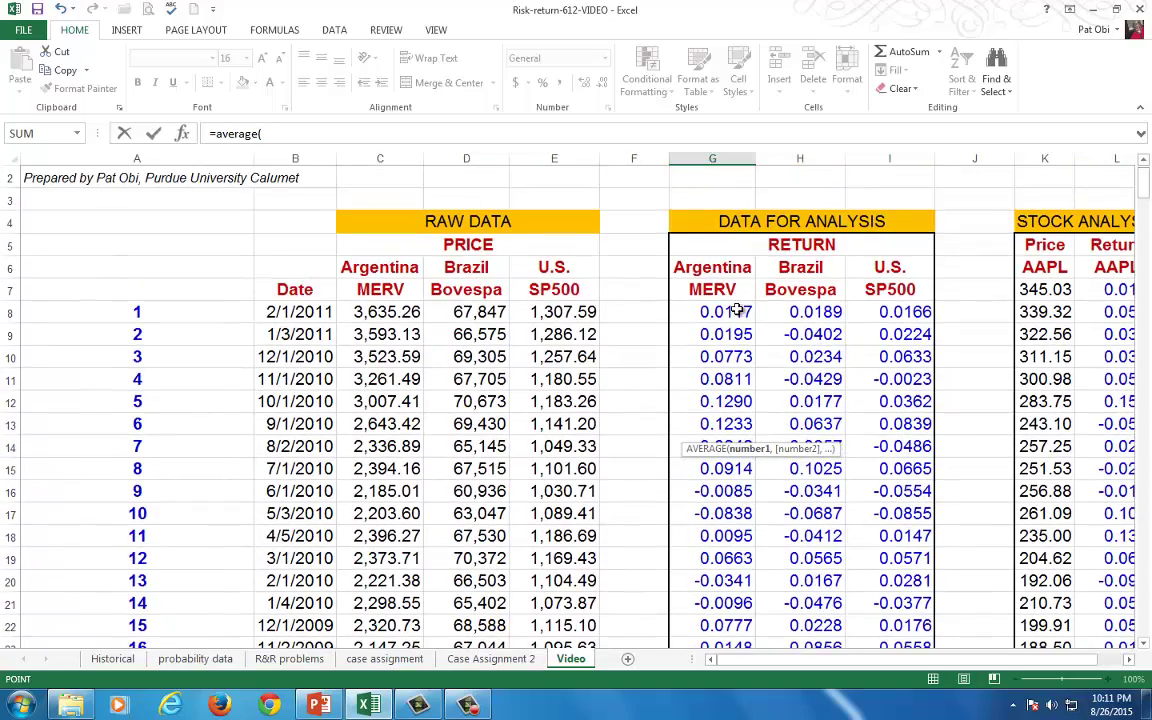
{"action": "left_click", "coordinate": [735, 311]}
{"action": "left_click_drag", "start_coordinate": [735, 311], "coordinate": [717, 601]}
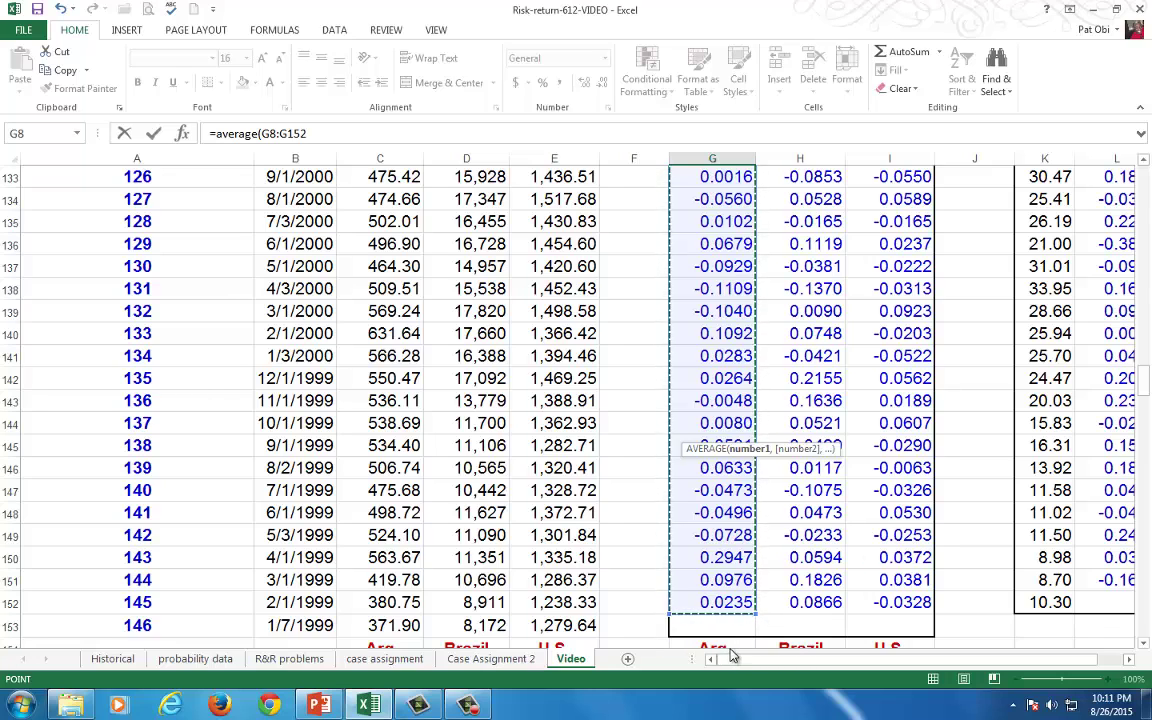
{"action": "type", "text": ")"}
{"action": "scroll", "coordinate": [733, 566], "scroll_direction": "down", "scroll_amount": 5}
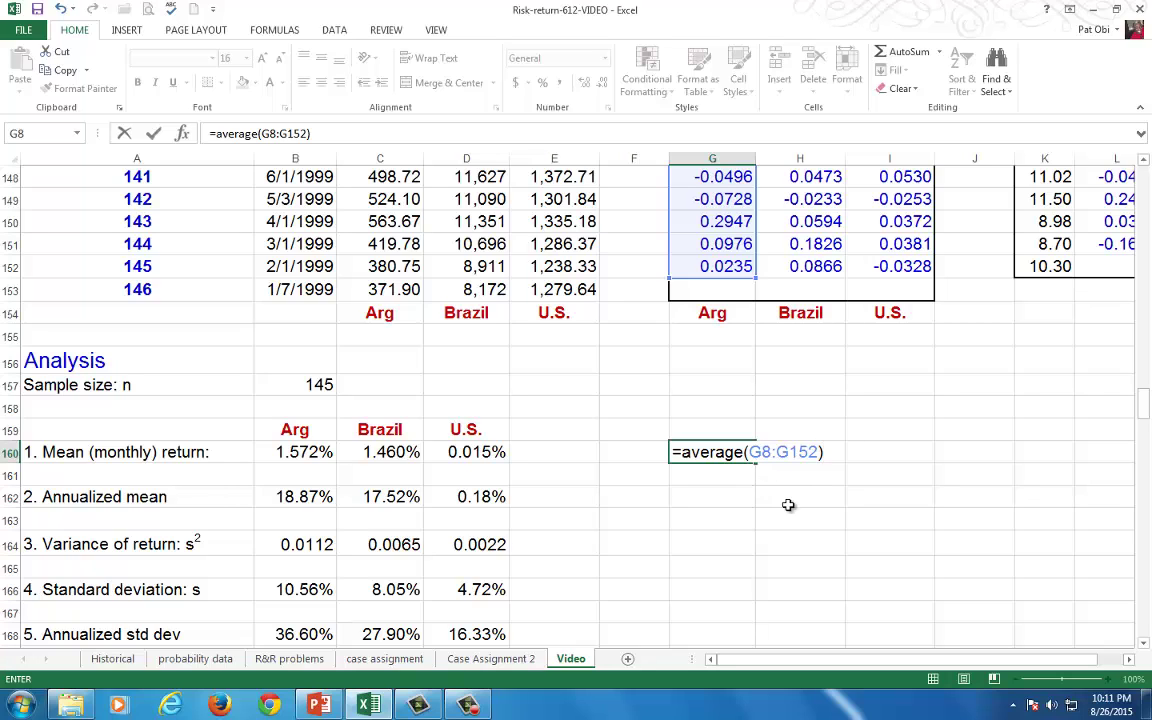
{"action": "key", "text": "Return"}
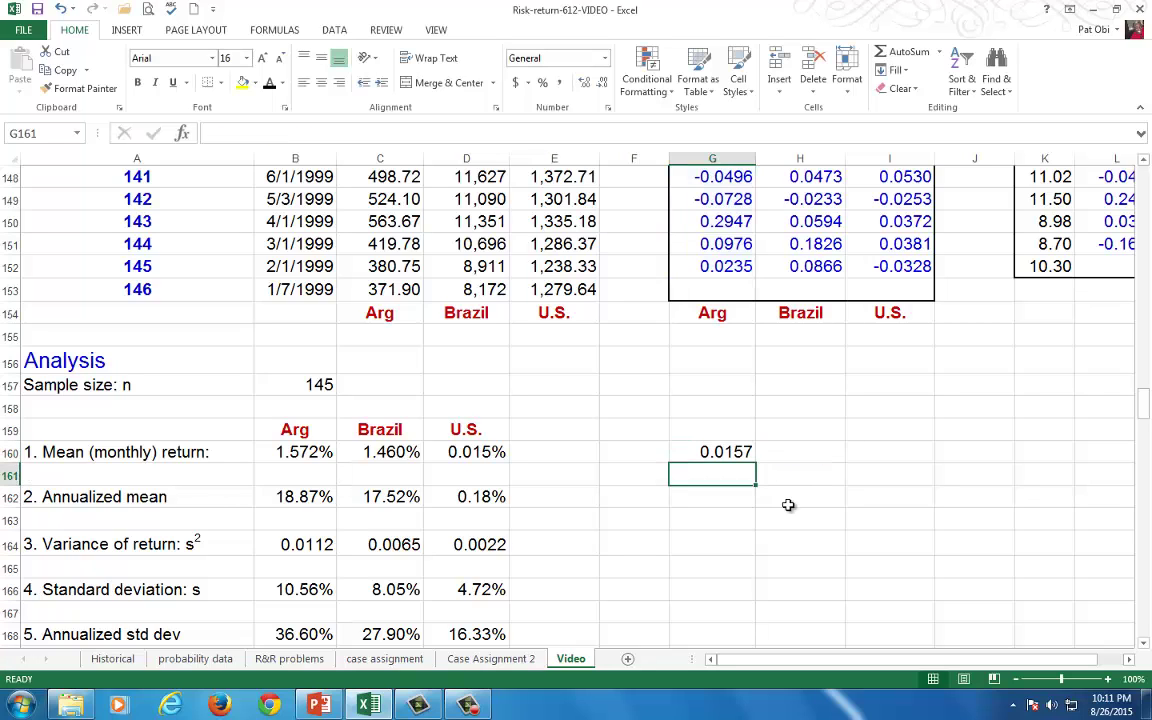
Step: Copy the mean return formula from G160 across to I160 and compare the results with B160:D160
{"action": "key", "text": "Up"}
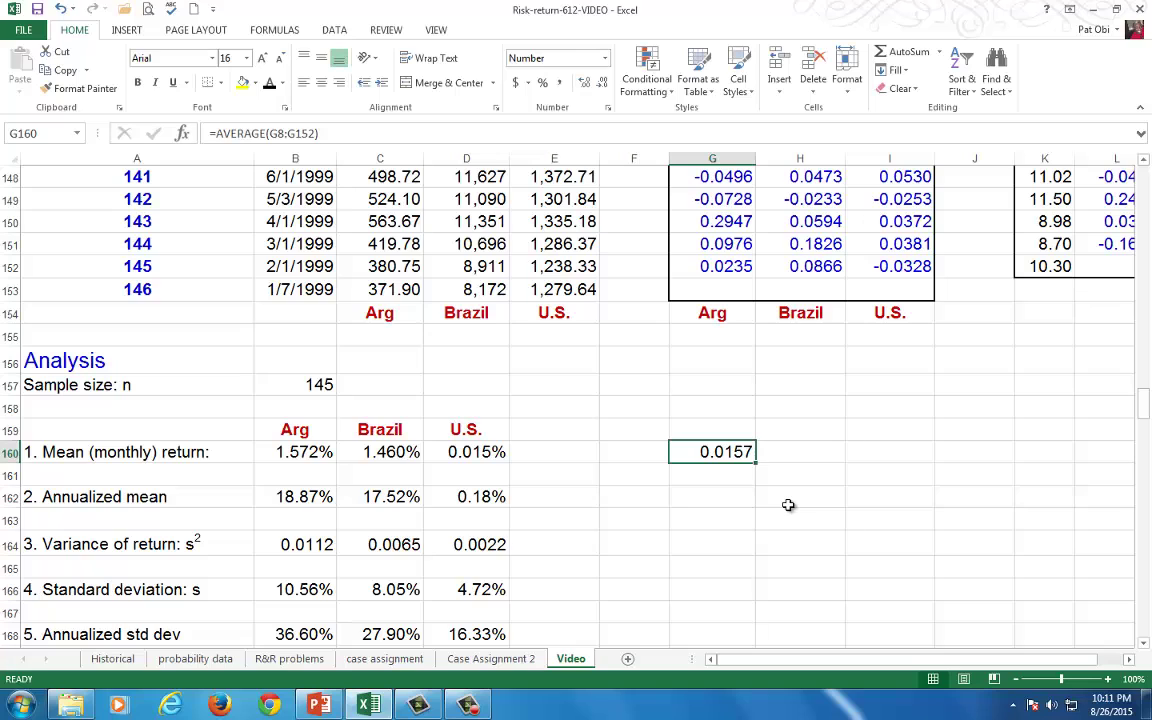
{"action": "left_click_drag", "start_coordinate": [755, 463], "coordinate": [903, 457]}
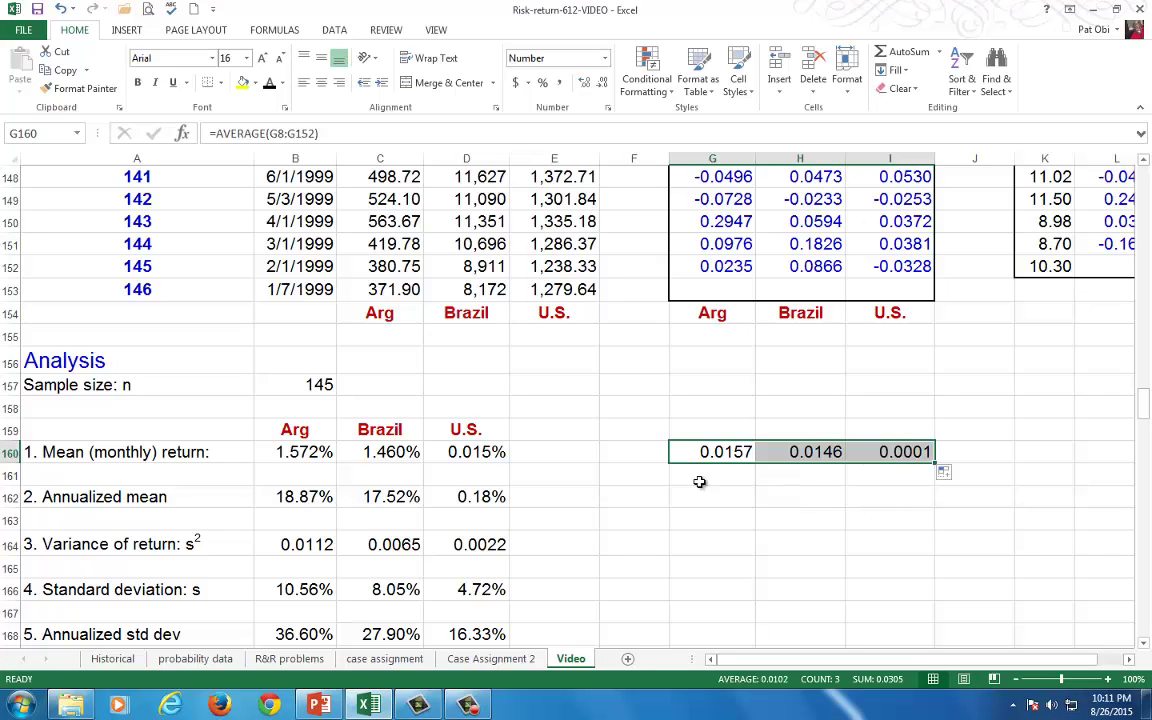
{"action": "left_click_drag", "start_coordinate": [306, 450], "coordinate": [484, 455]}
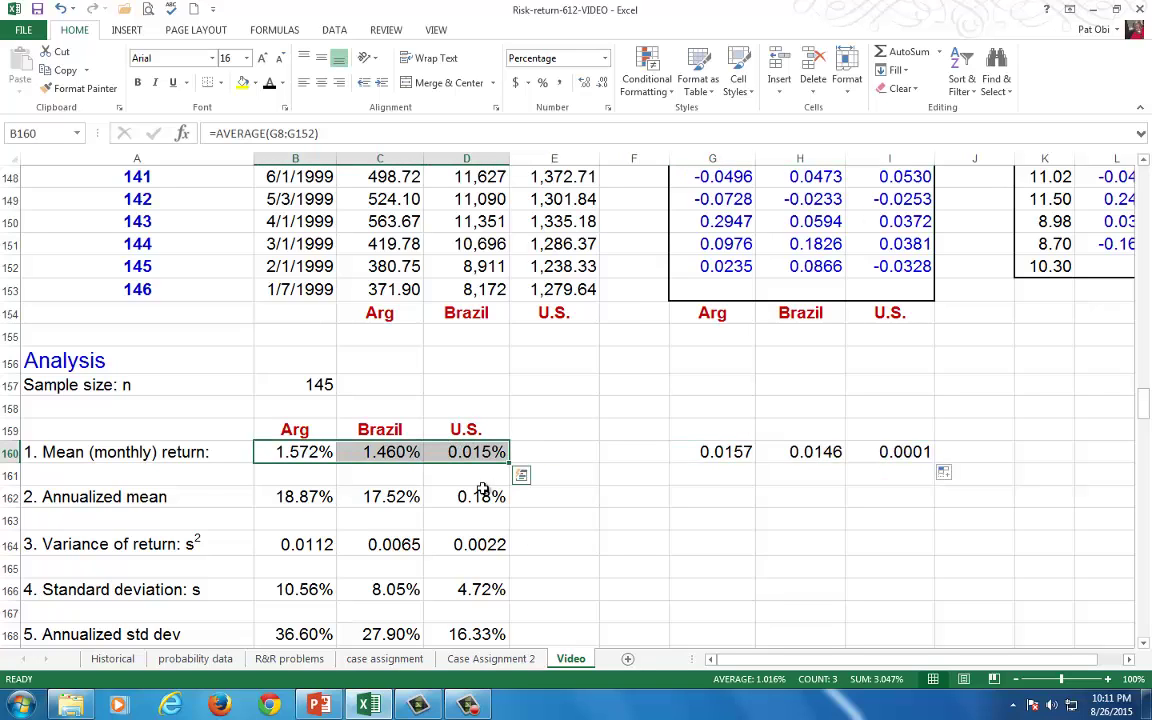
Step: Format the mean returns in G160:I160 as percentages with three decimal places
{"action": "left_click_drag", "start_coordinate": [705, 452], "coordinate": [875, 452]}
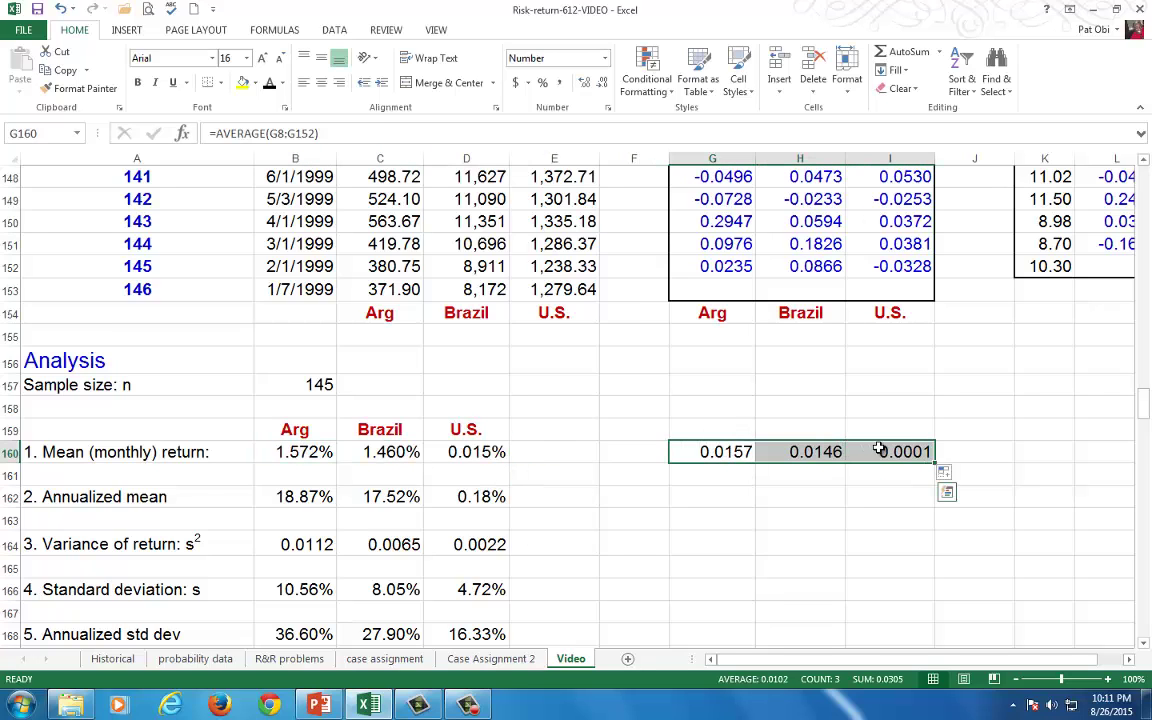
{"action": "left_click", "coordinate": [543, 84]}
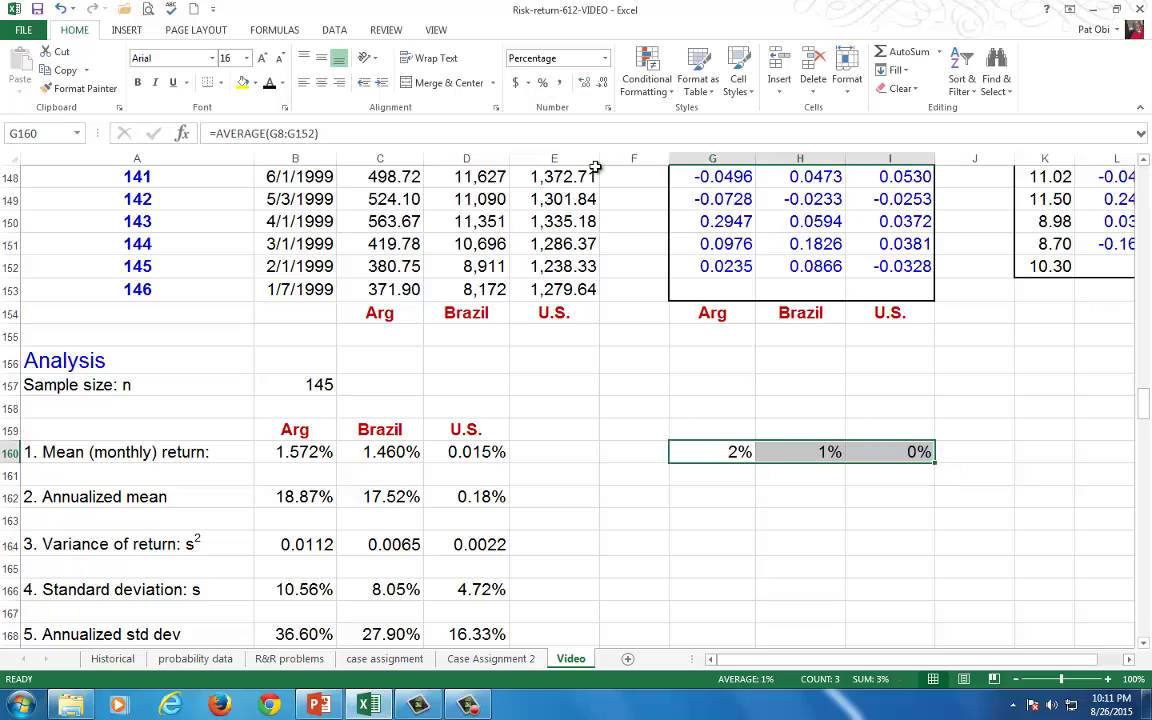
{"action": "left_click", "coordinate": [585, 82]}
{"action": "double_click", "coordinate": [585, 82]}
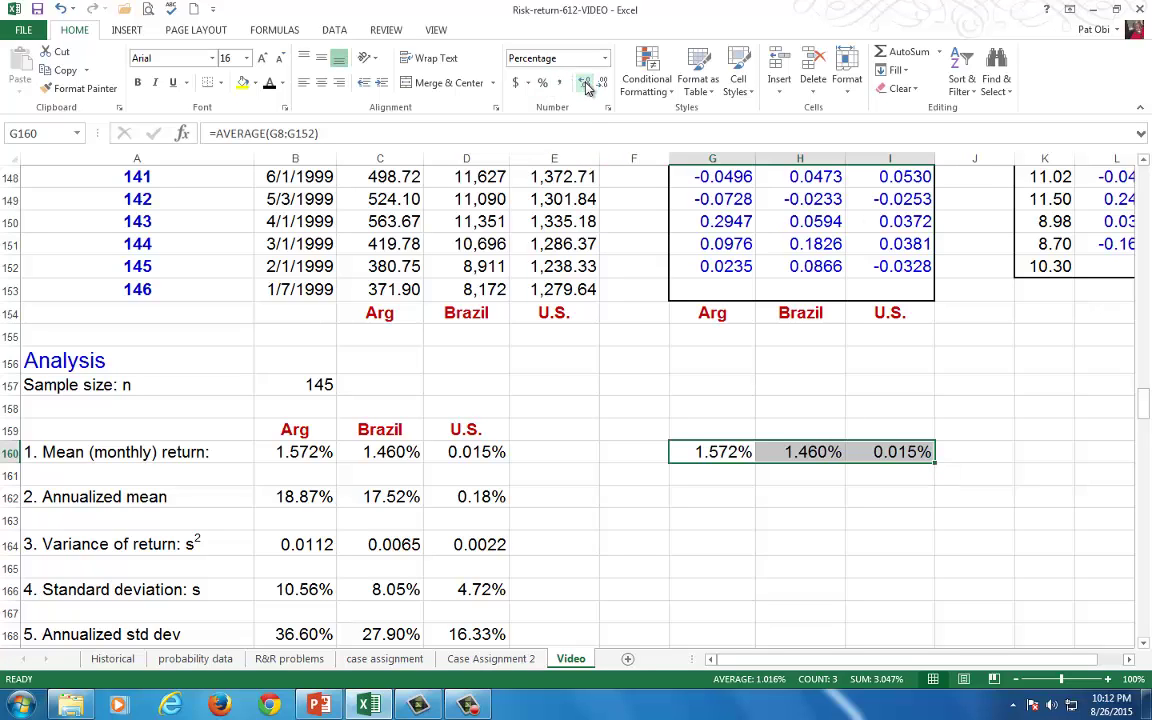
Step: Calculate Argentina's annualized mean return in G162 with =G160*12
{"action": "left_click", "coordinate": [703, 505]}
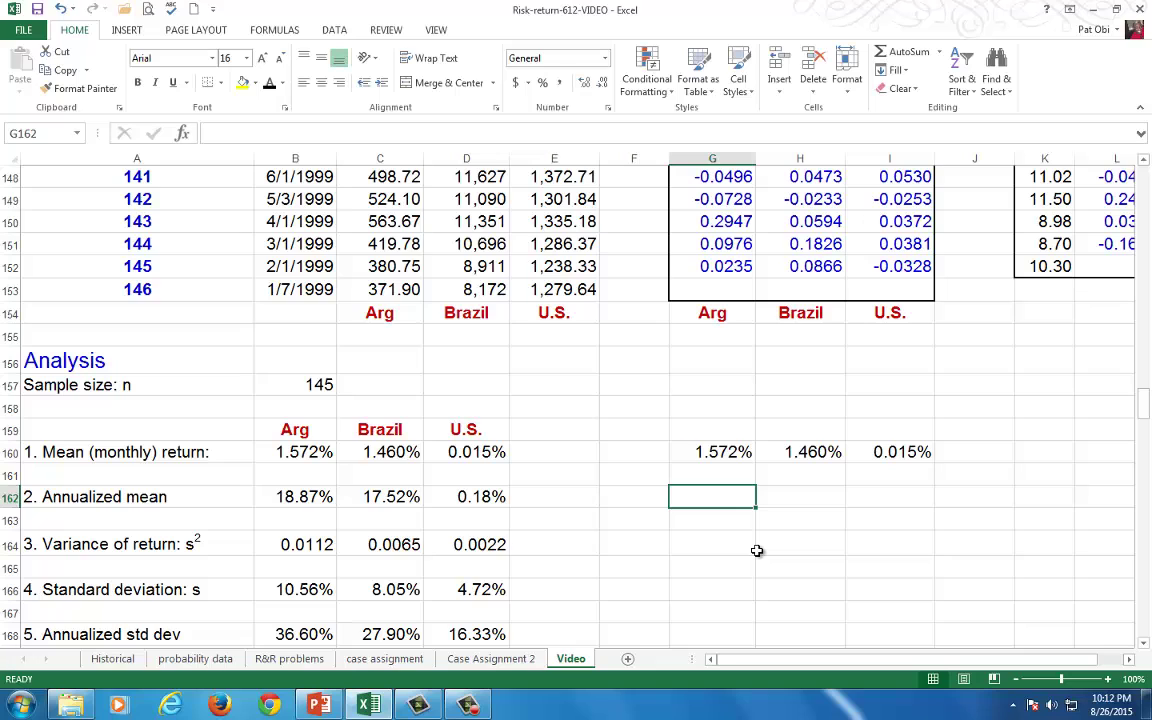
{"action": "type", "text": "="}
{"action": "left_click", "coordinate": [716, 452]}
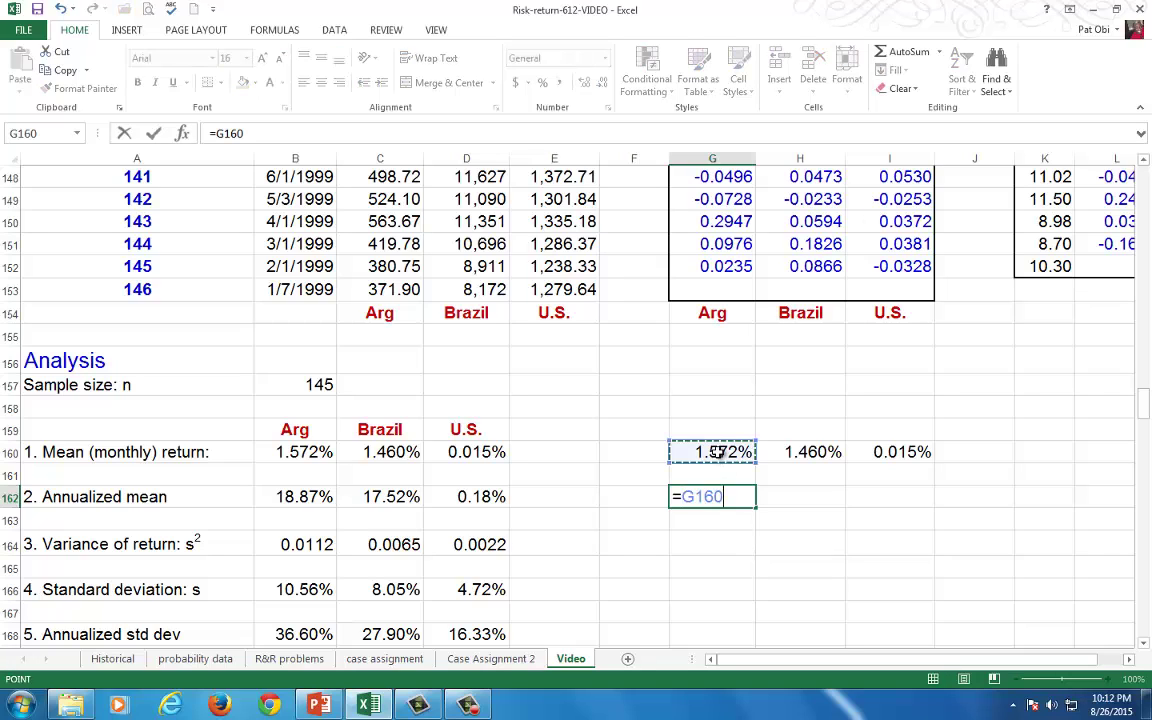
{"action": "type", "text": "*12"}
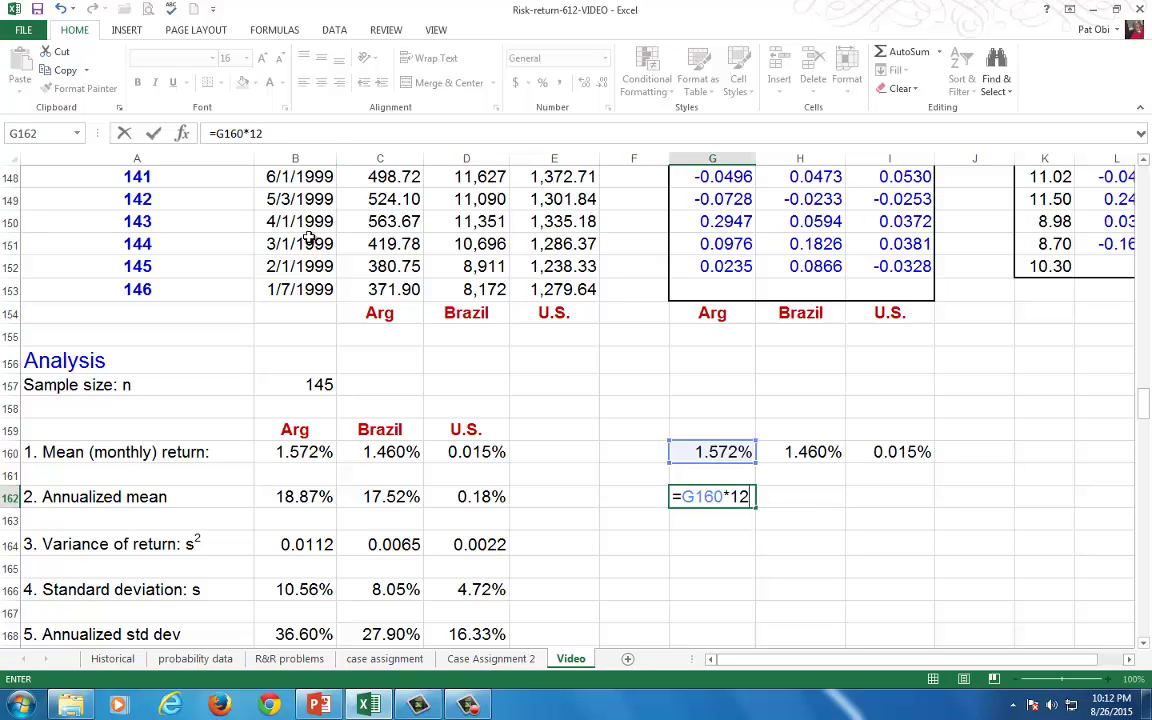
{"action": "key", "text": "Return"}
{"action": "left_click", "coordinate": [709, 504]}
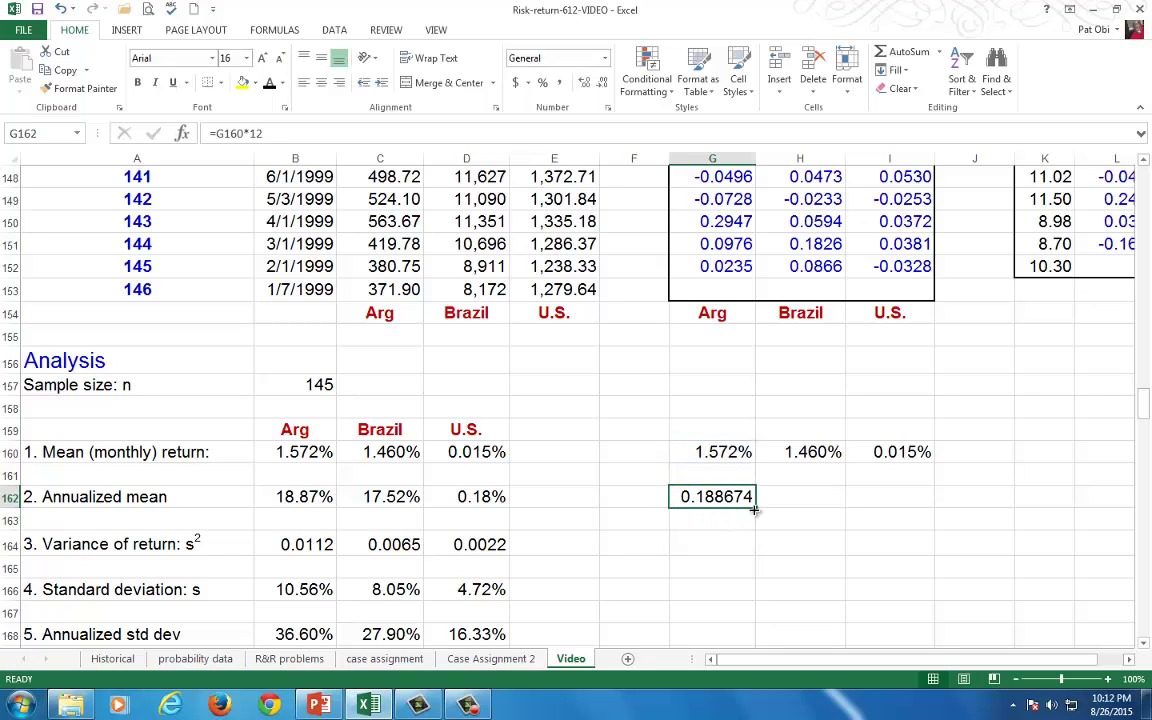
Step: Copy the annualized mean formula from G162 across to I162 for Brazil and the U.S
{"action": "left_click_drag", "start_coordinate": [757, 508], "coordinate": [905, 517]}
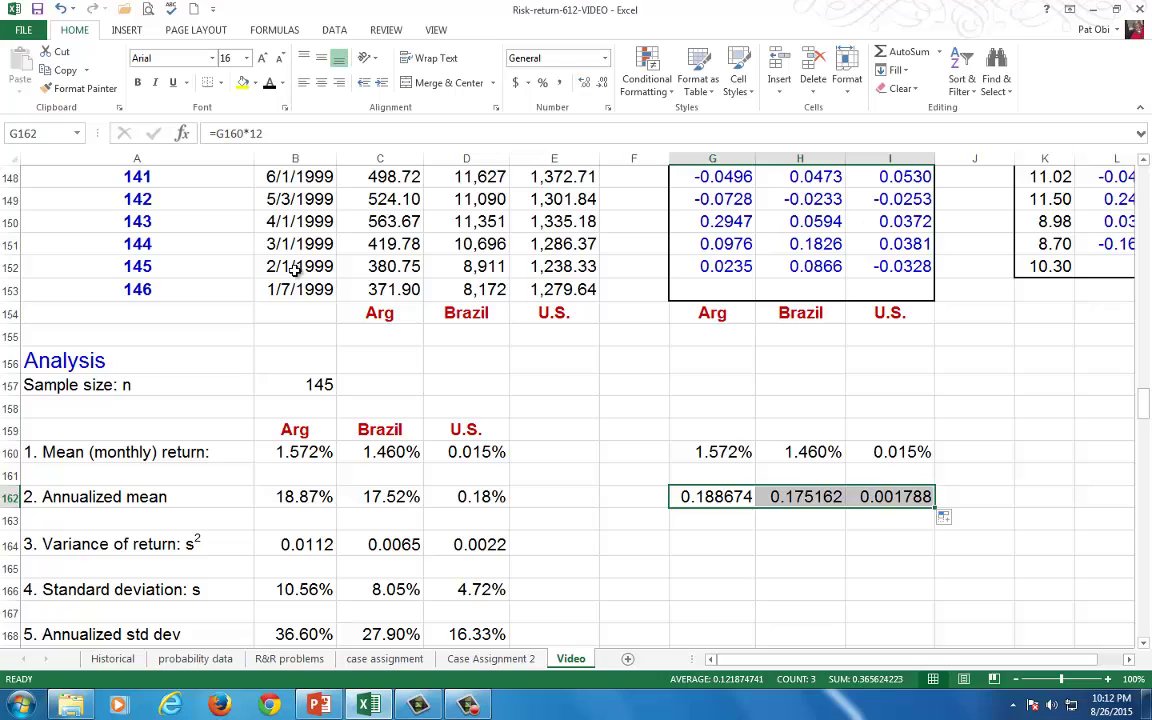
{"action": "left_click", "coordinate": [687, 497]}
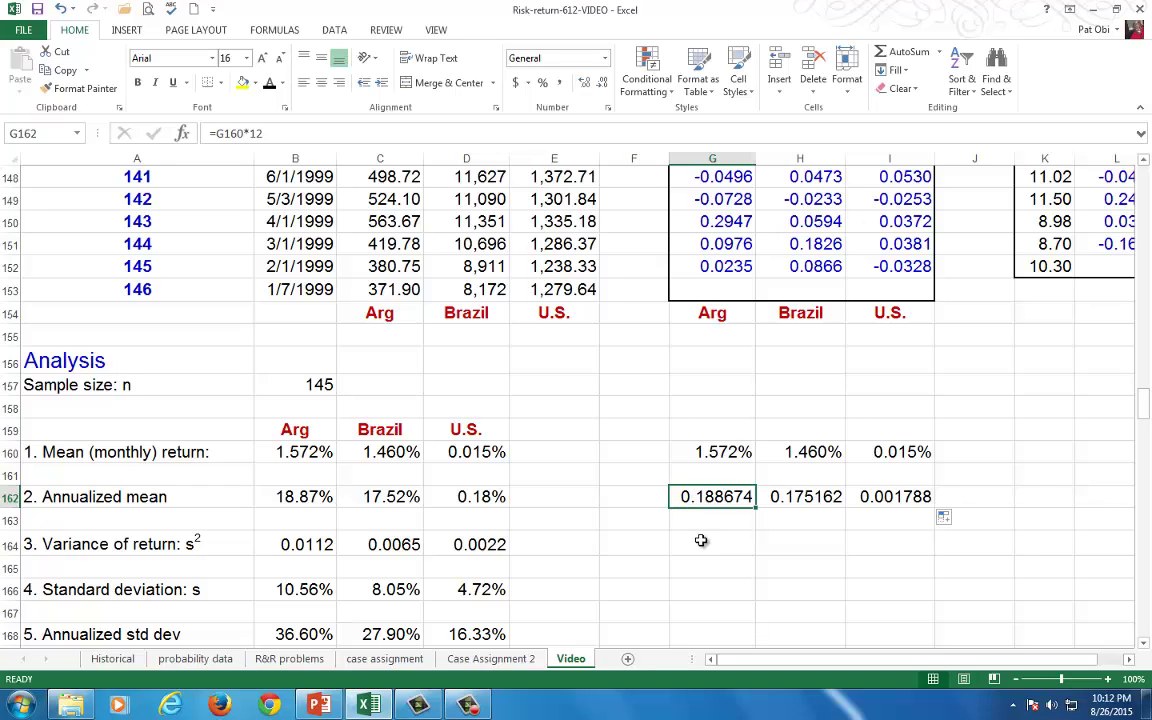
Step: Calculate Argentina's sample variance in G164 with =VAR.S(G8:G152) and copy the formula across to I164
{"action": "left_click", "coordinate": [700, 544]}
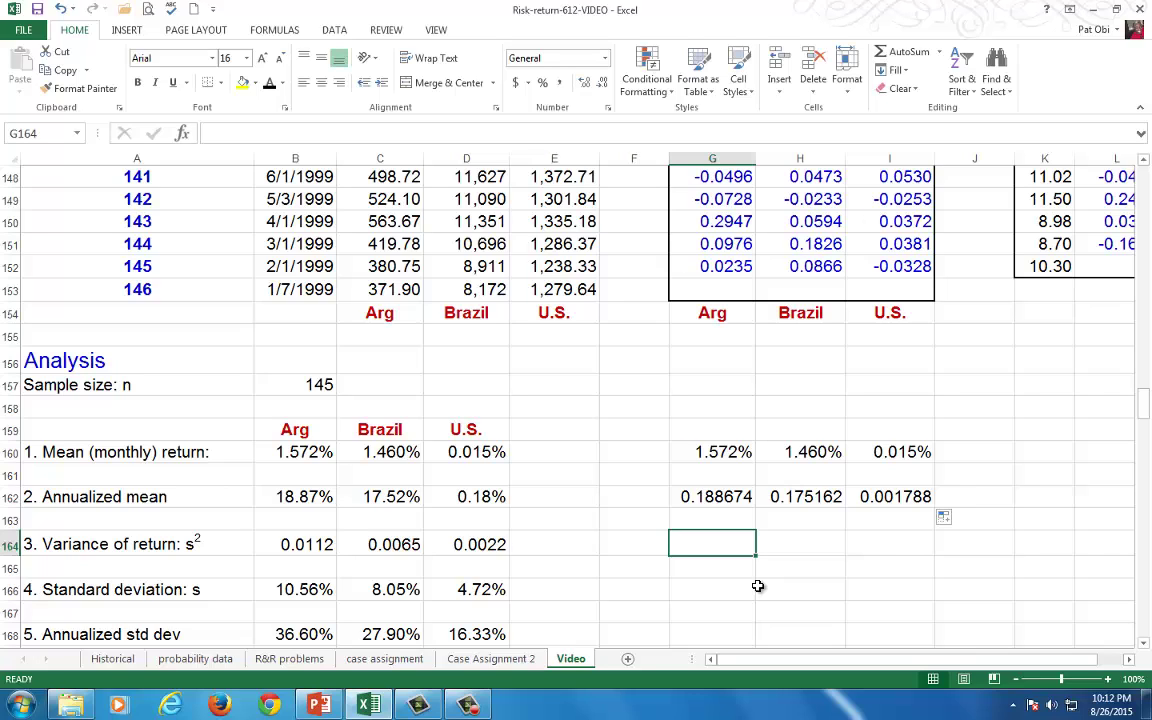
{"action": "type", "text": "=va"}
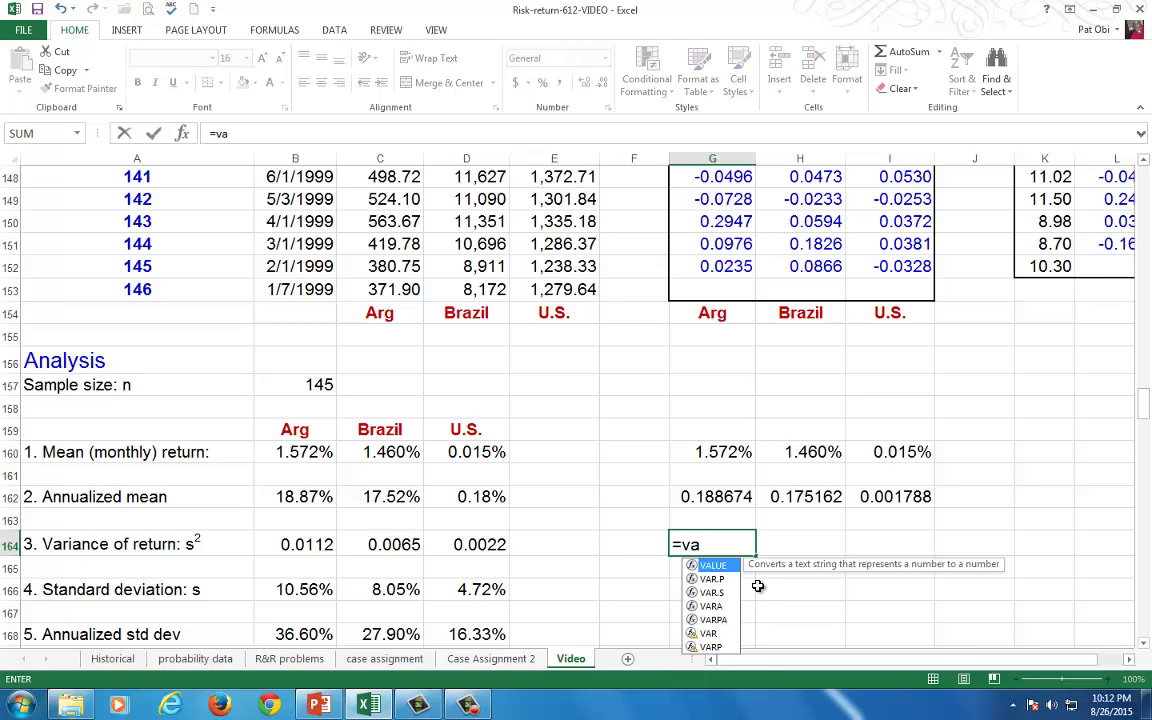
{"action": "type", "text": "r"}
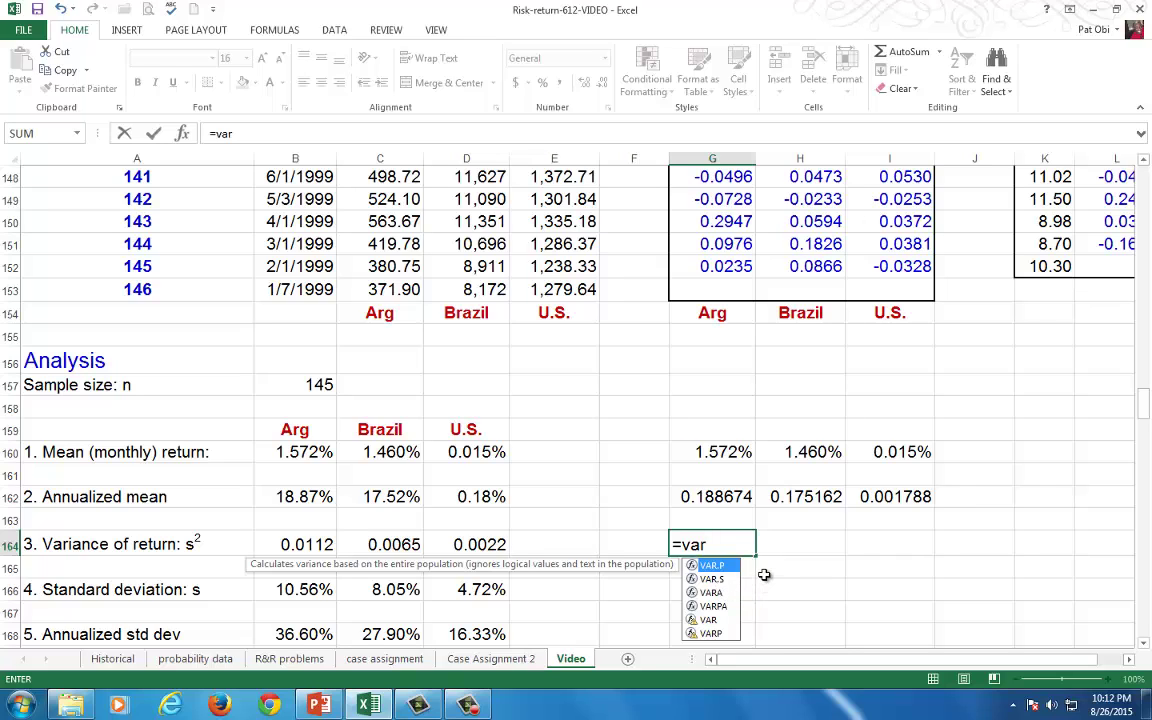
{"action": "type", "text": ".s"}
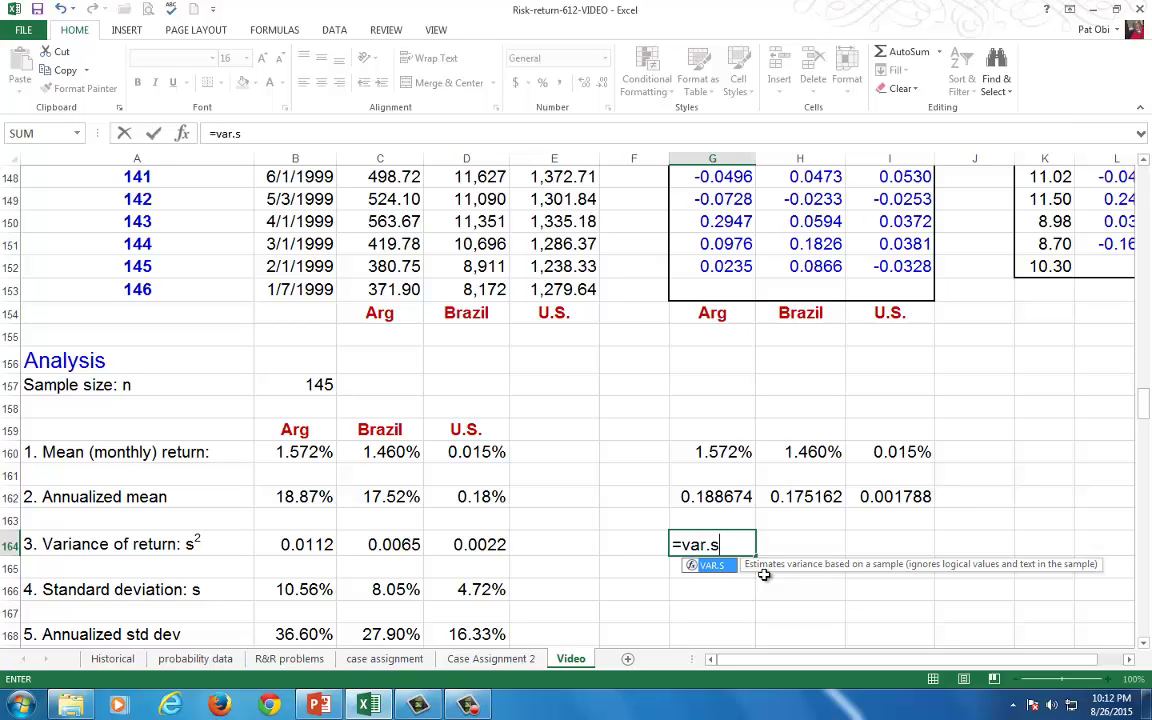
{"action": "type", "text": "("}
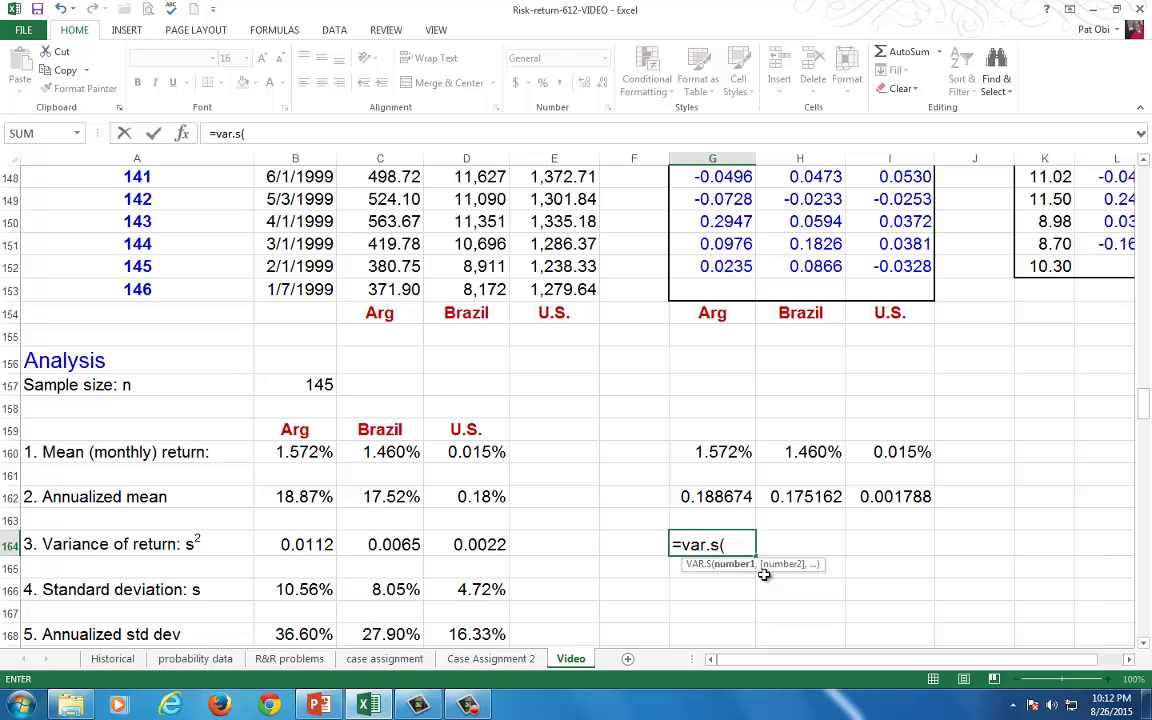
{"action": "left_click_drag", "start_coordinate": [1148, 413], "coordinate": [1146, 165]}
{"action": "left_click", "coordinate": [741, 339]}
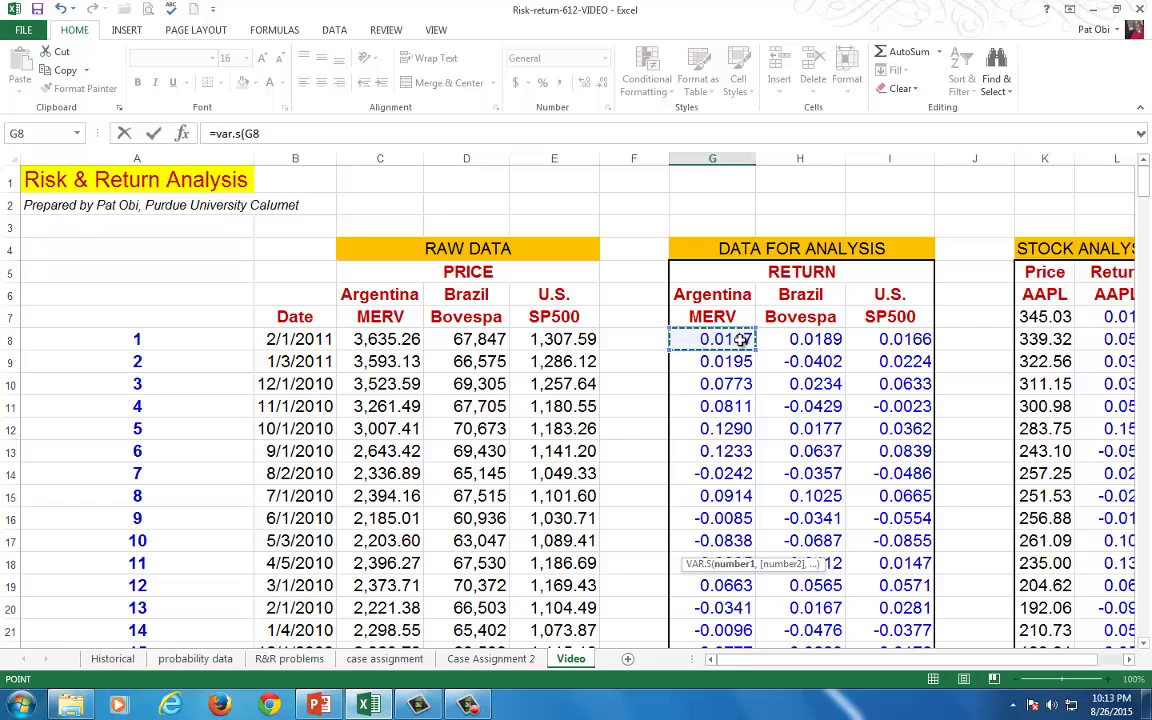
{"action": "key", "text": "End"}
{"action": "key", "text": "shift+Down"}
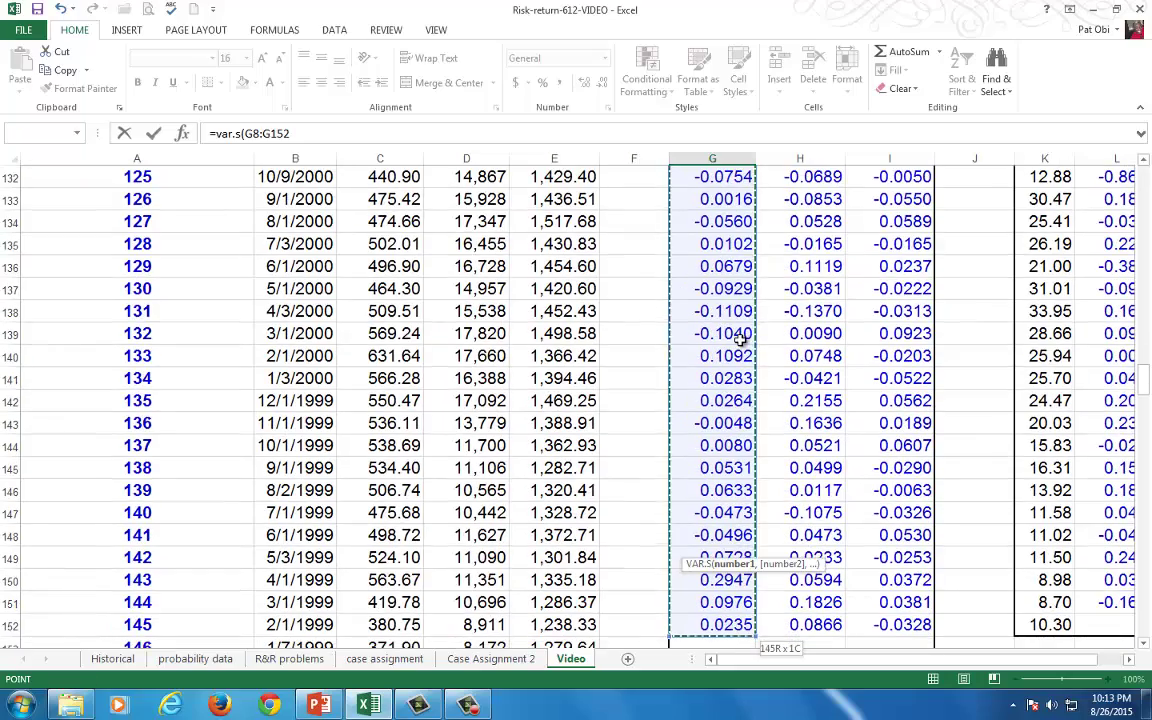
{"action": "left_click_drag", "start_coordinate": [1143, 380], "coordinate": [1147, 418]}
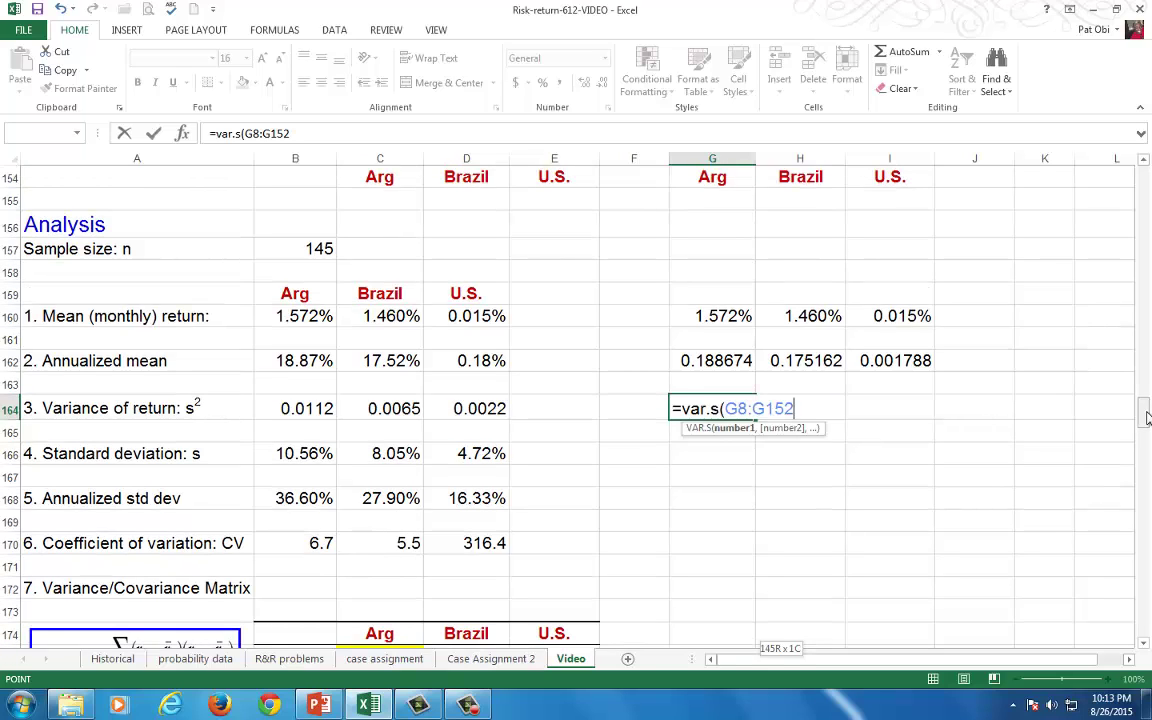
{"action": "type", "text": ")"}
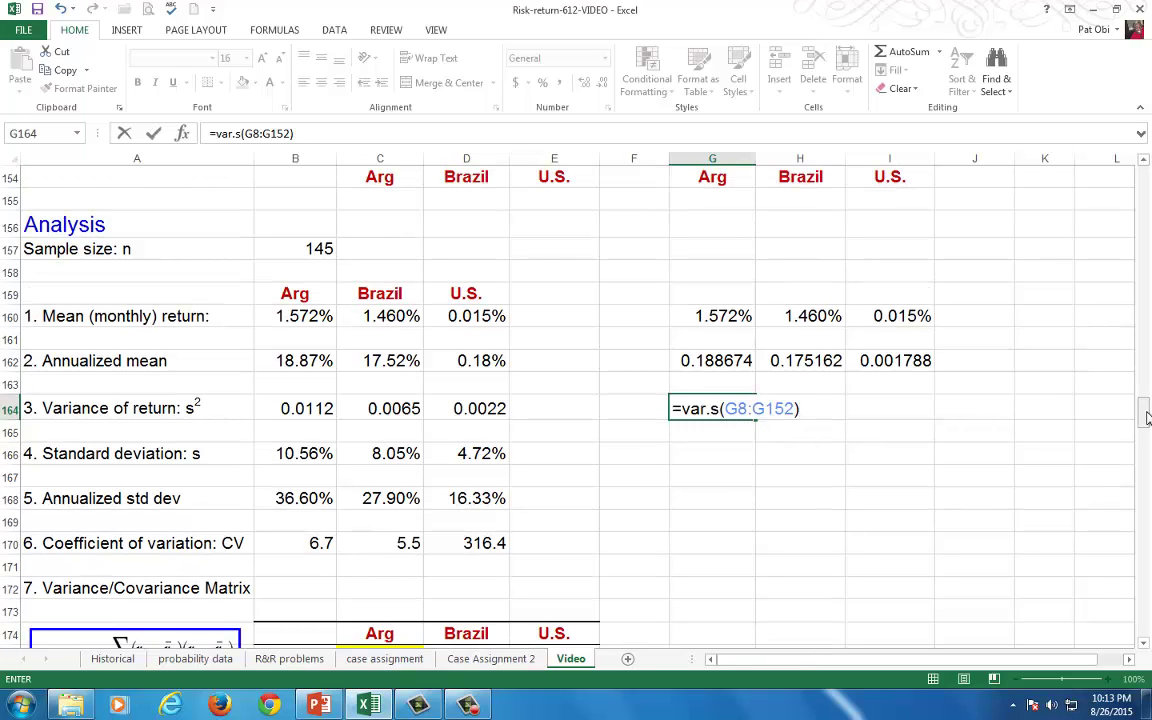
{"action": "key", "text": "ctrl+Return"}
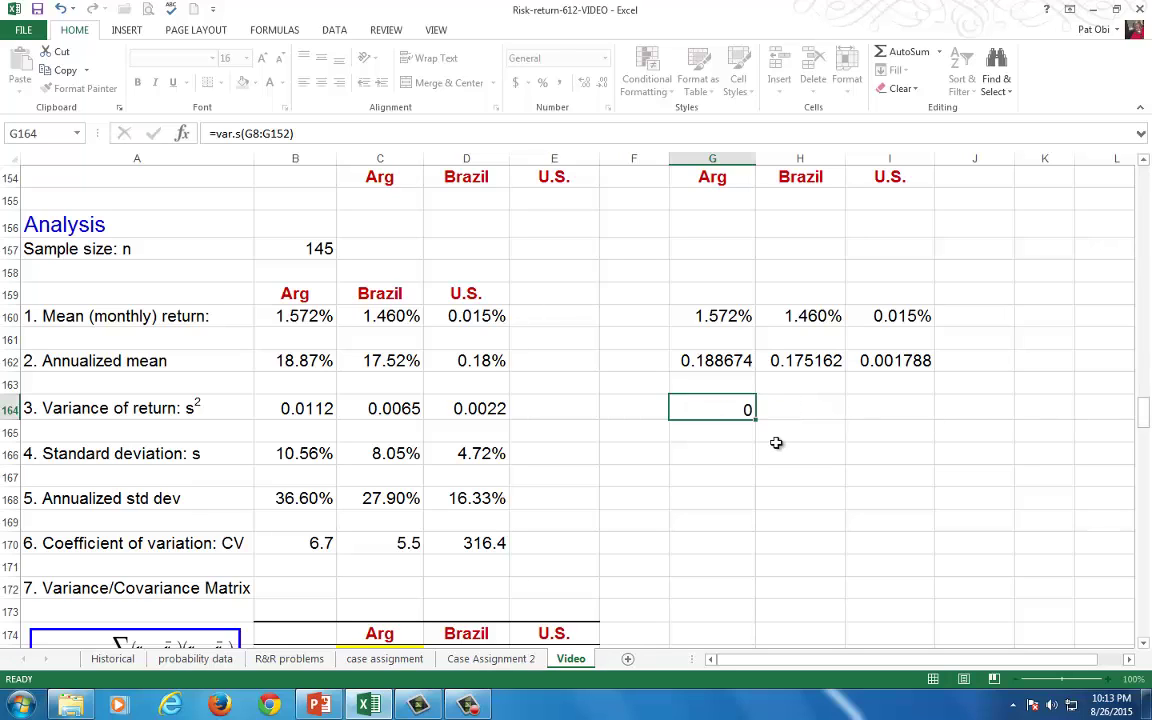
{"action": "key", "text": "Up"}
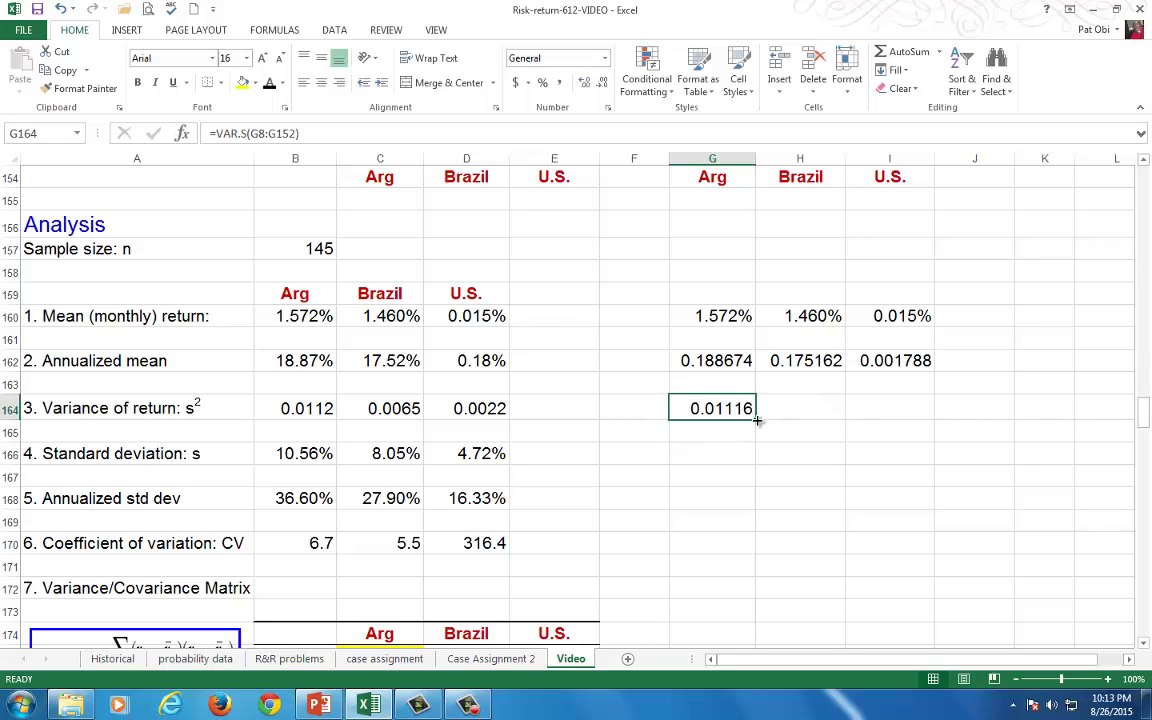
{"action": "left_click_drag", "start_coordinate": [757, 420], "coordinate": [904, 420]}
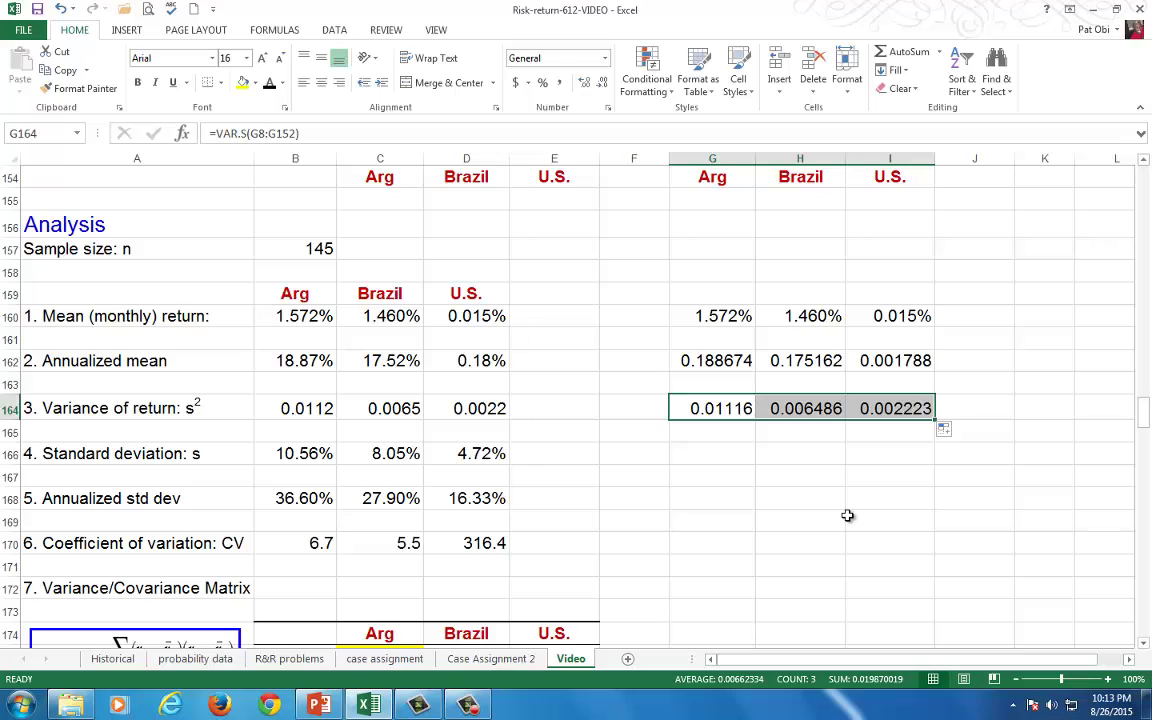
Step: Calculate Argentina's monthly standard deviation in G166 as the square root of the variance in G164
{"action": "left_click", "coordinate": [720, 458]}
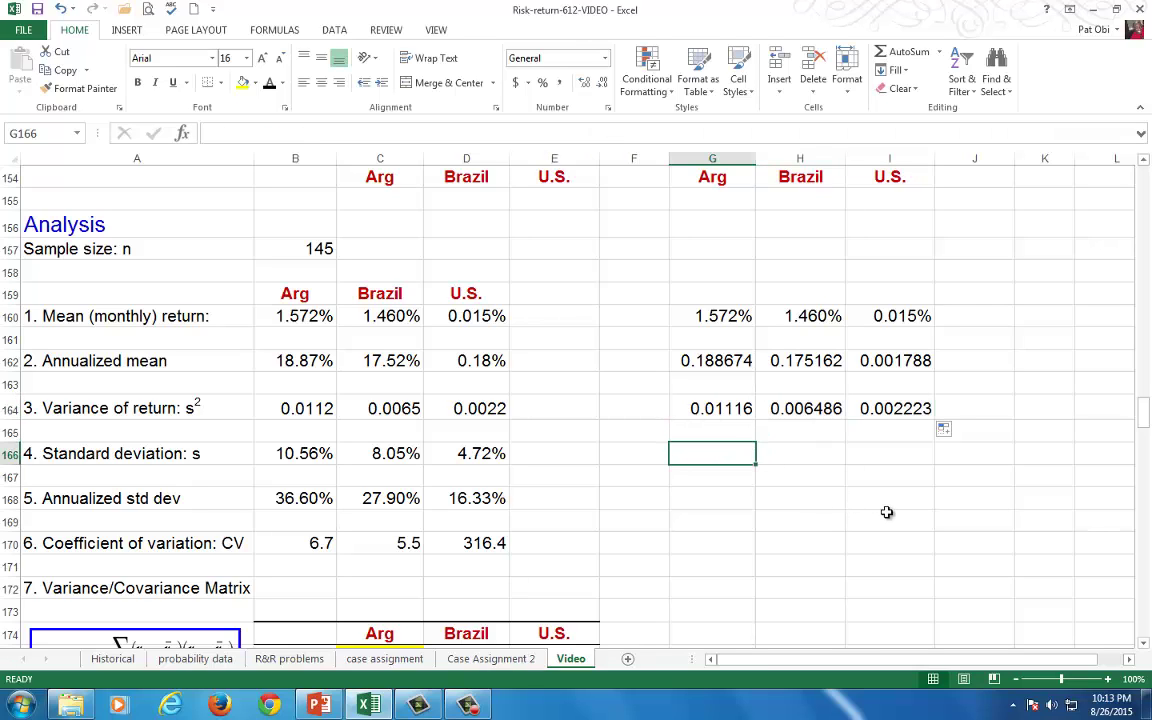
{"action": "type", "text": "="}
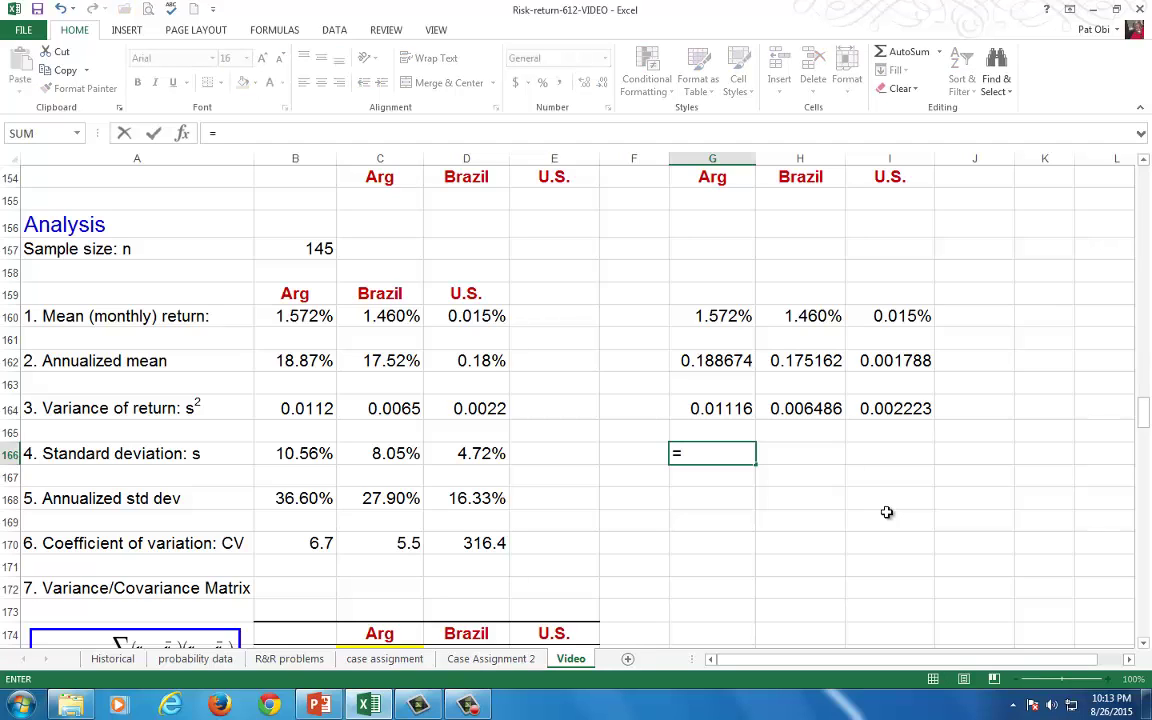
{"action": "type", "text": "sqrt"}
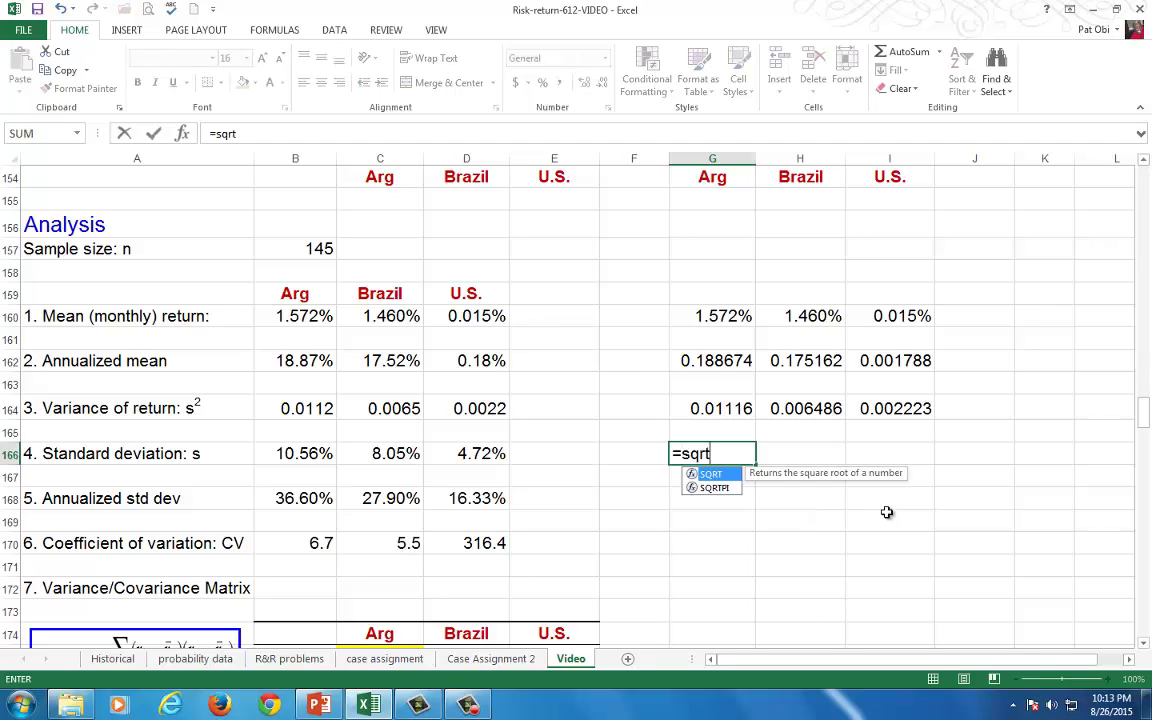
{"action": "type", "text": "("}
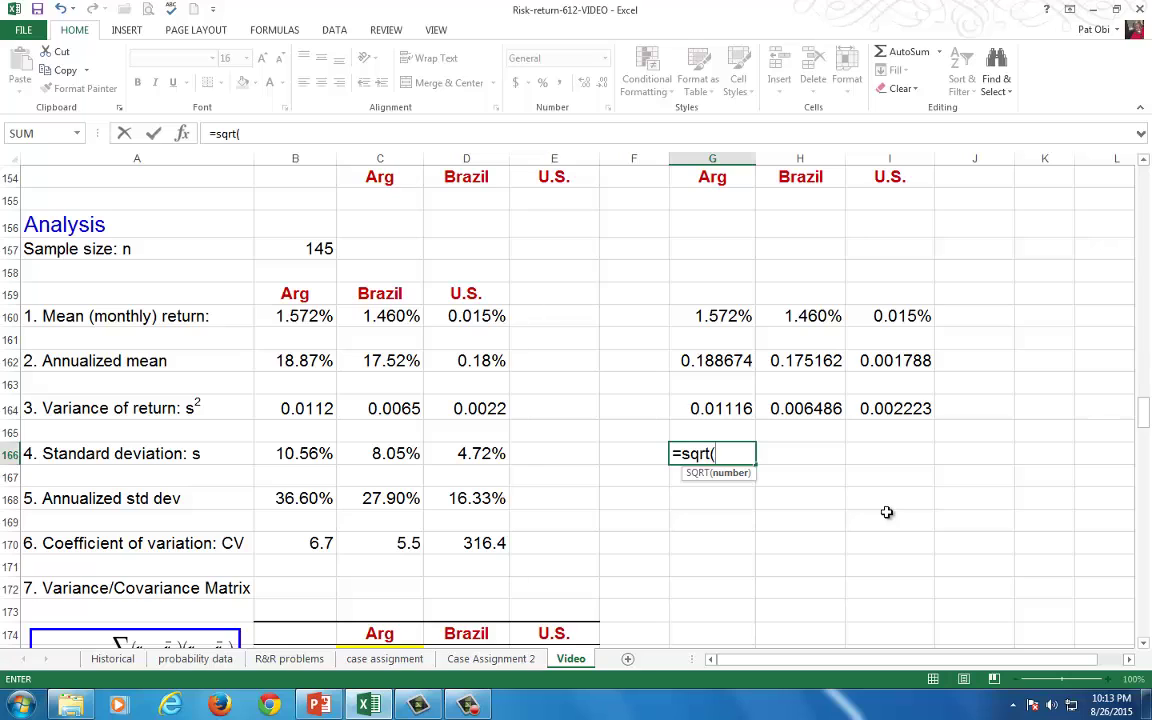
{"action": "left_click", "coordinate": [735, 409]}
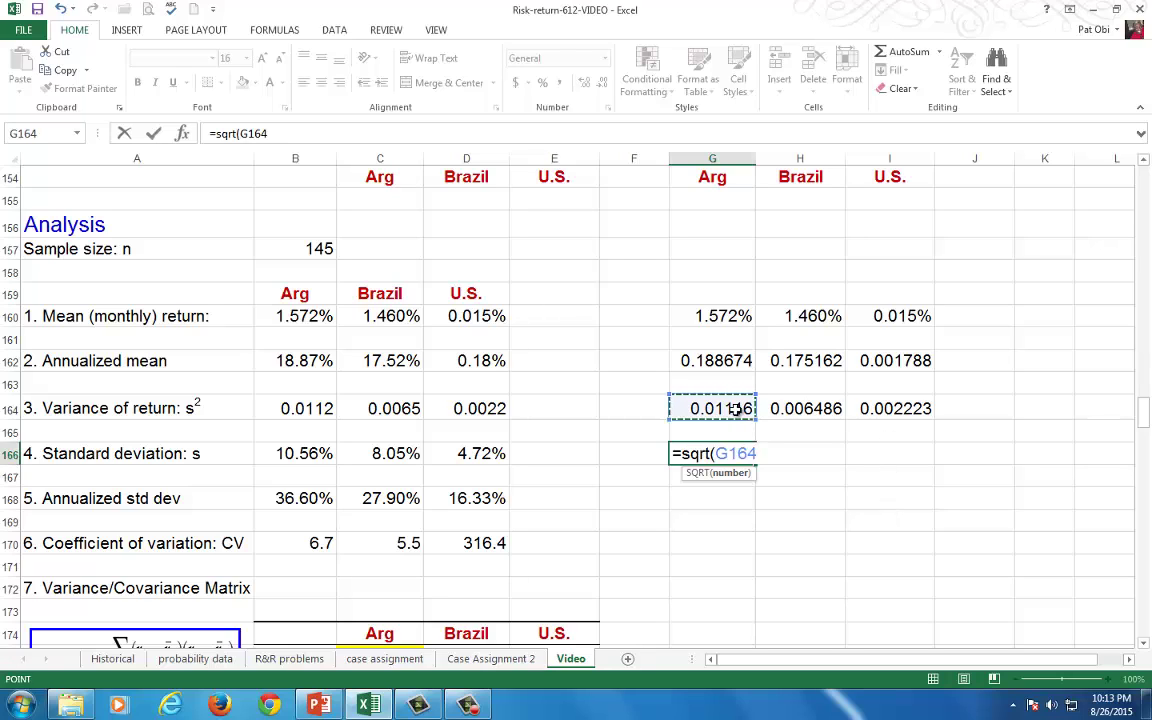
{"action": "key", "text": "Return"}
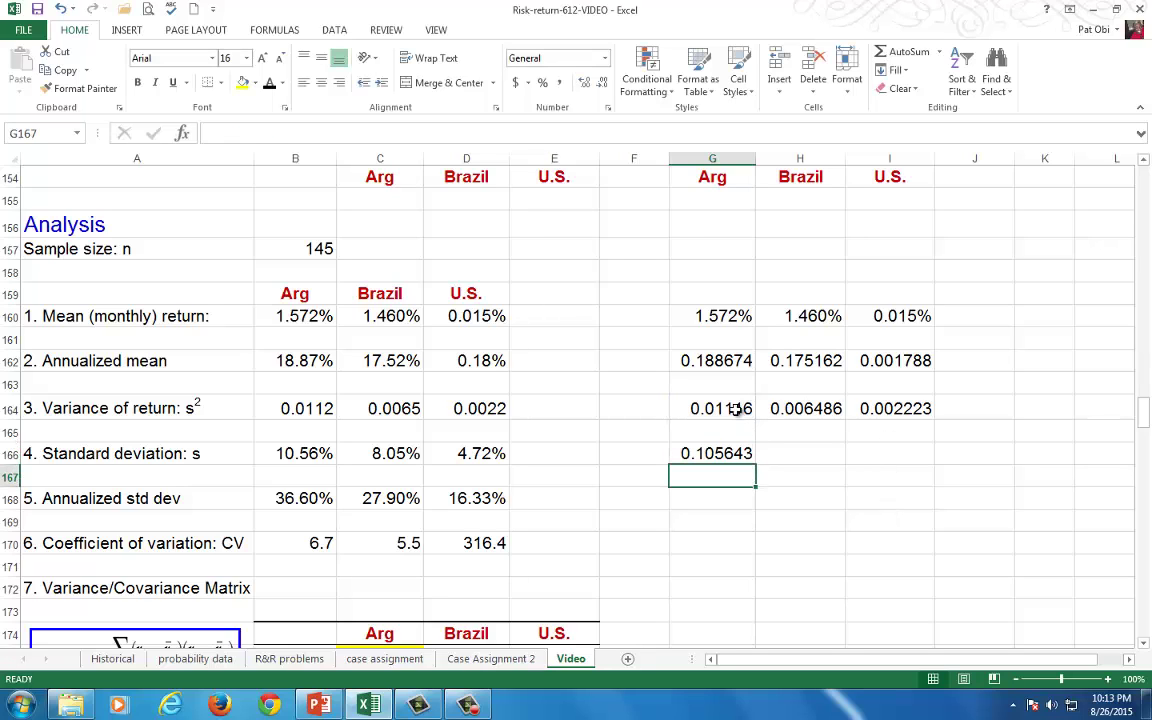
{"action": "key", "text": "Up"}
Step: Cross-check Argentina's standard deviation in G167 with =STDEV.S(G8:G152)
{"action": "key", "text": "Down"}
{"action": "type", "text": "=stde"}
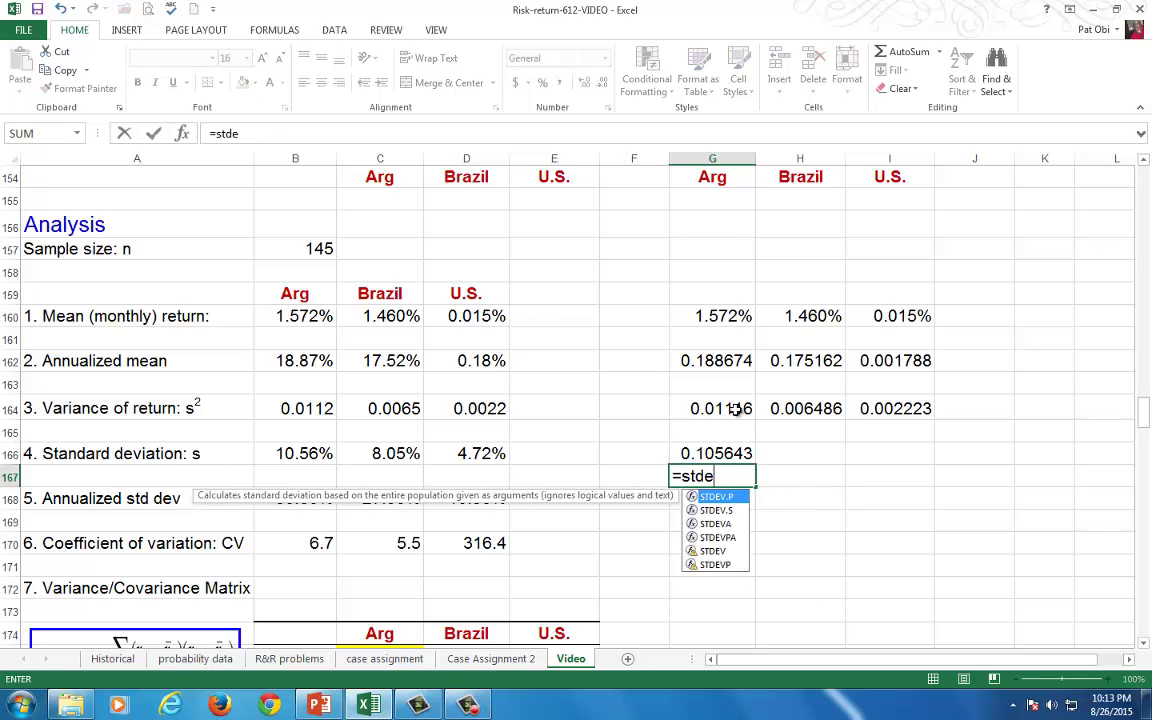
{"action": "type", "text": "v.s"}
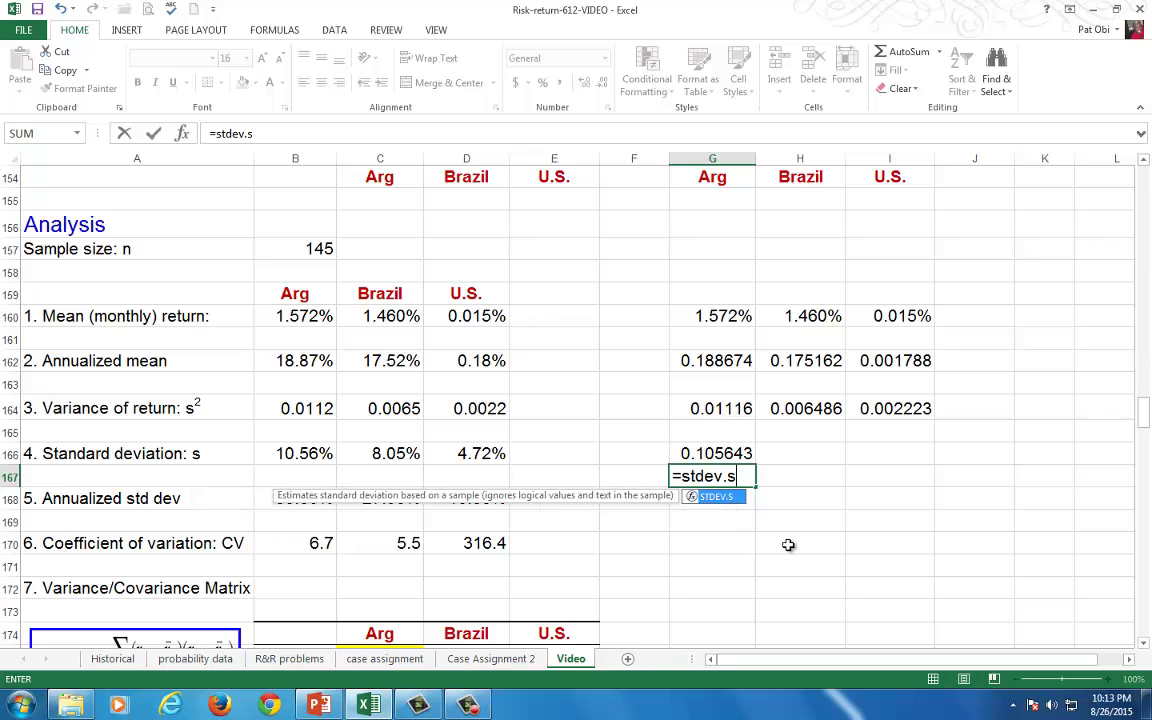
{"action": "type", "text": "("}
{"action": "left_click_drag", "start_coordinate": [1143, 410], "coordinate": [1148, 180]}
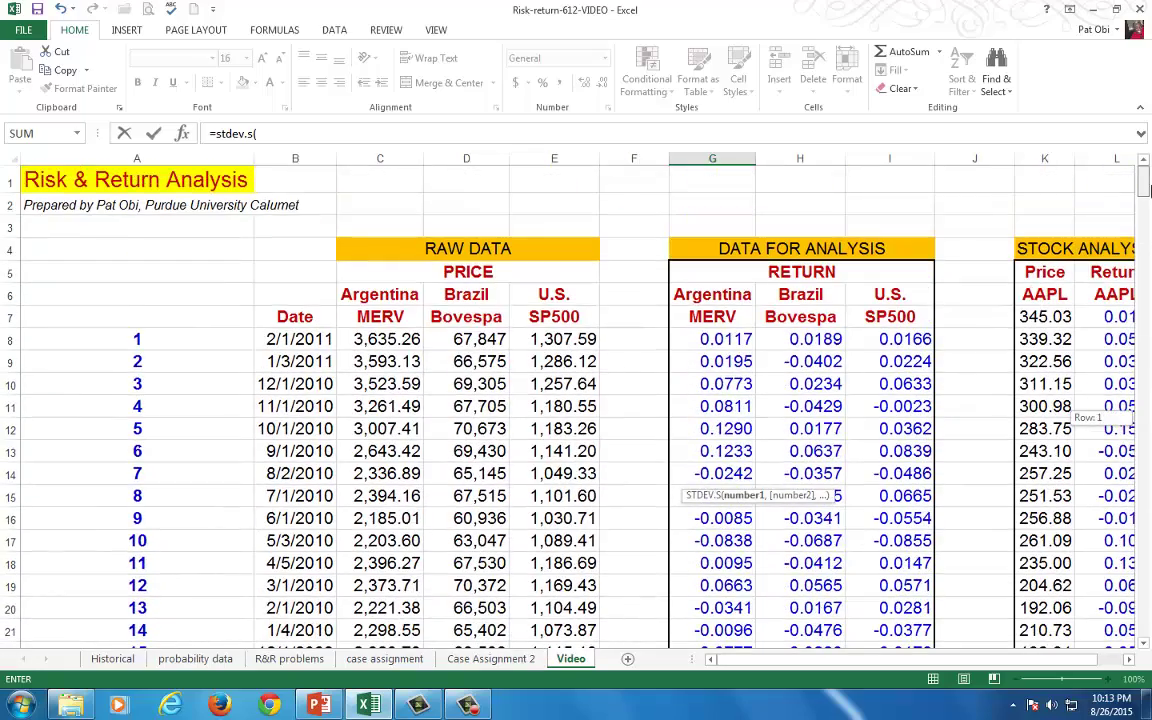
{"action": "left_click", "coordinate": [733, 340]}
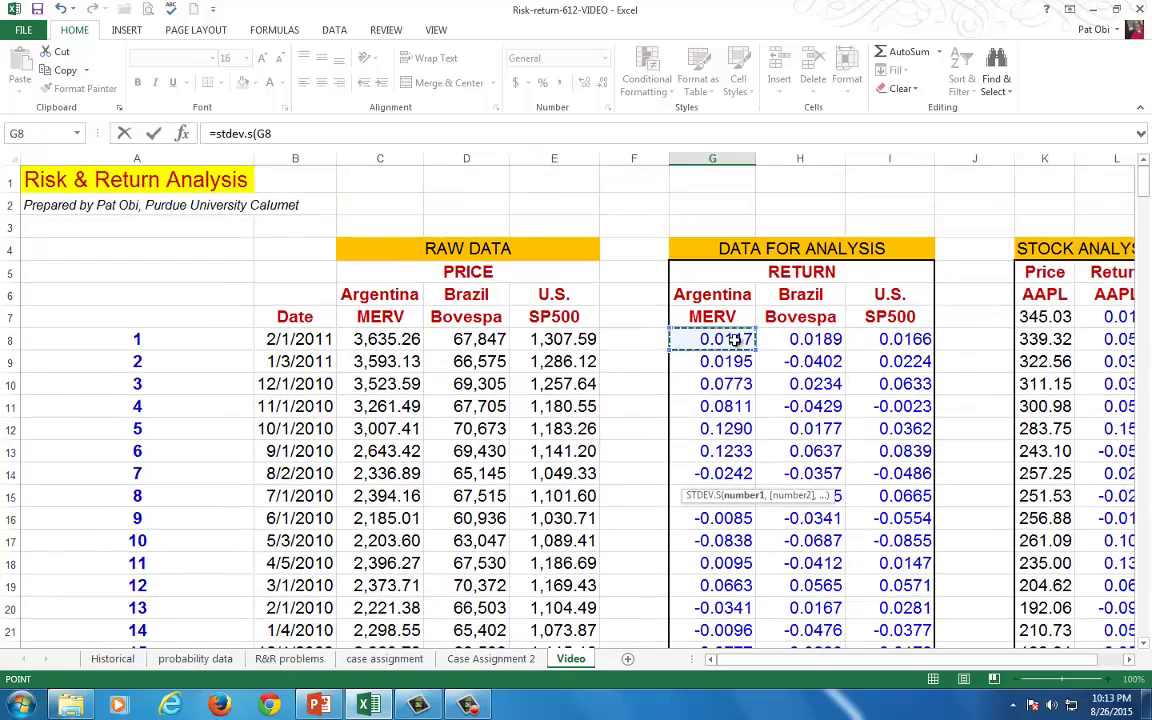
{"action": "key", "text": "ctrl+shift+Down"}
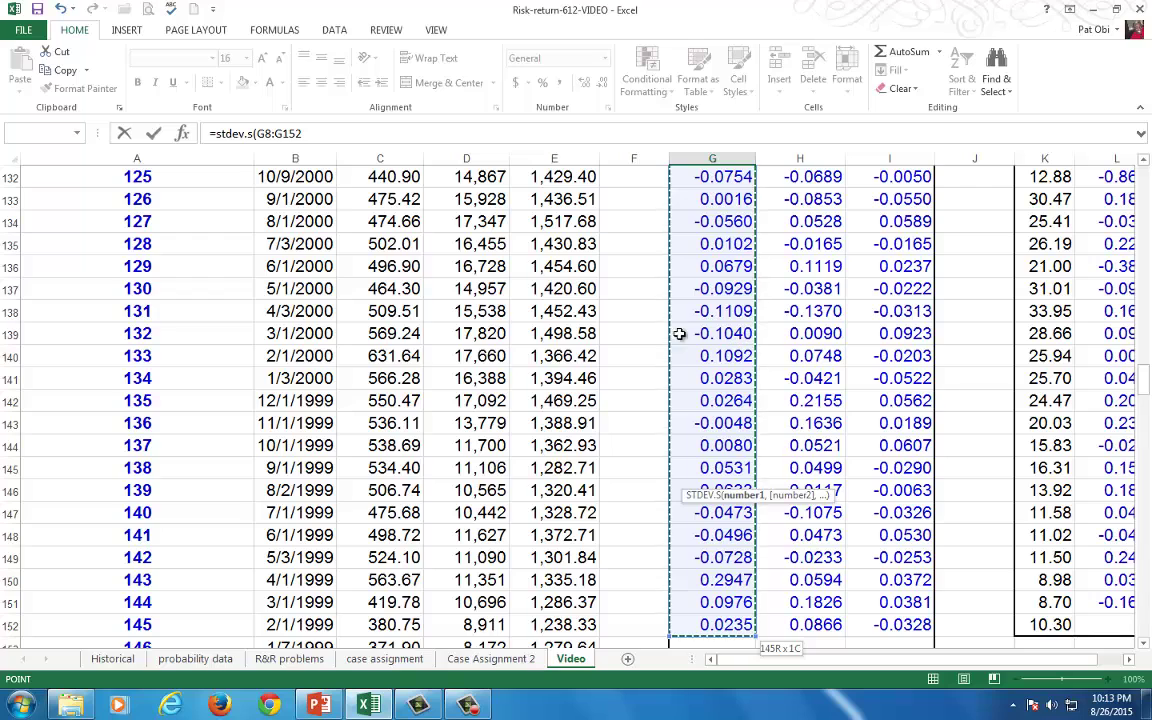
{"action": "scroll", "coordinate": [802, 462], "scroll_direction": "down", "scroll_amount": 6}
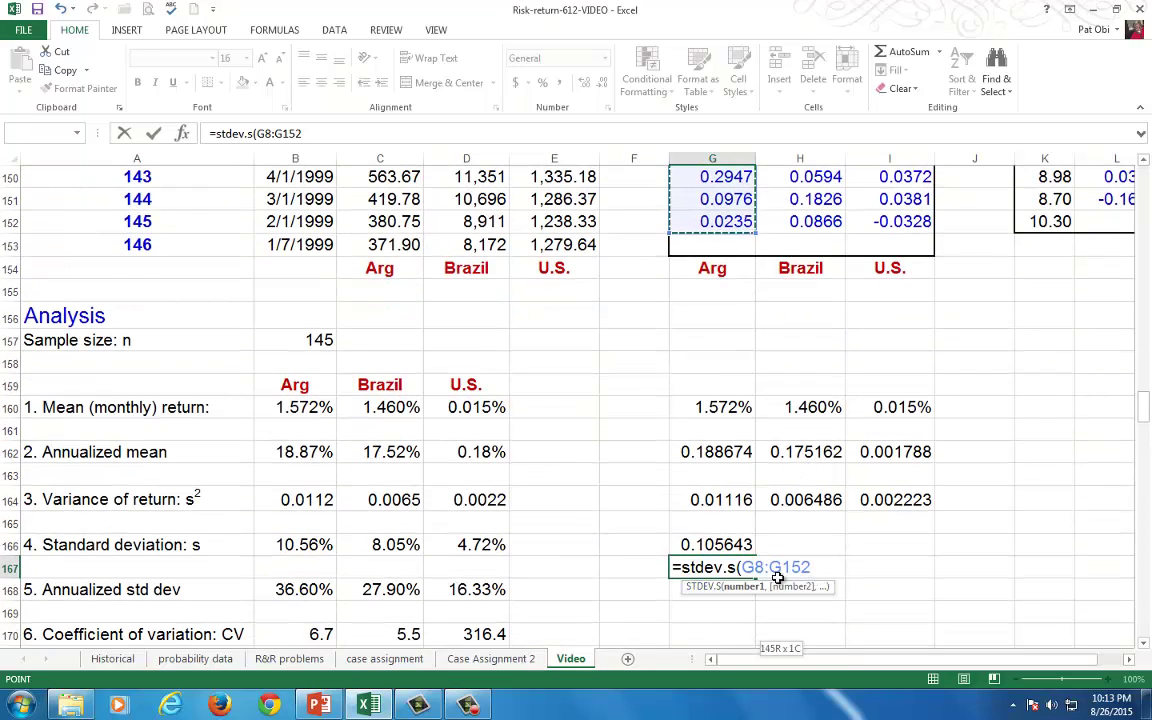
{"action": "type", "text": ")"}
{"action": "key", "text": "Return"}
{"action": "key", "text": "Up"}
{"action": "key", "text": "Up"}
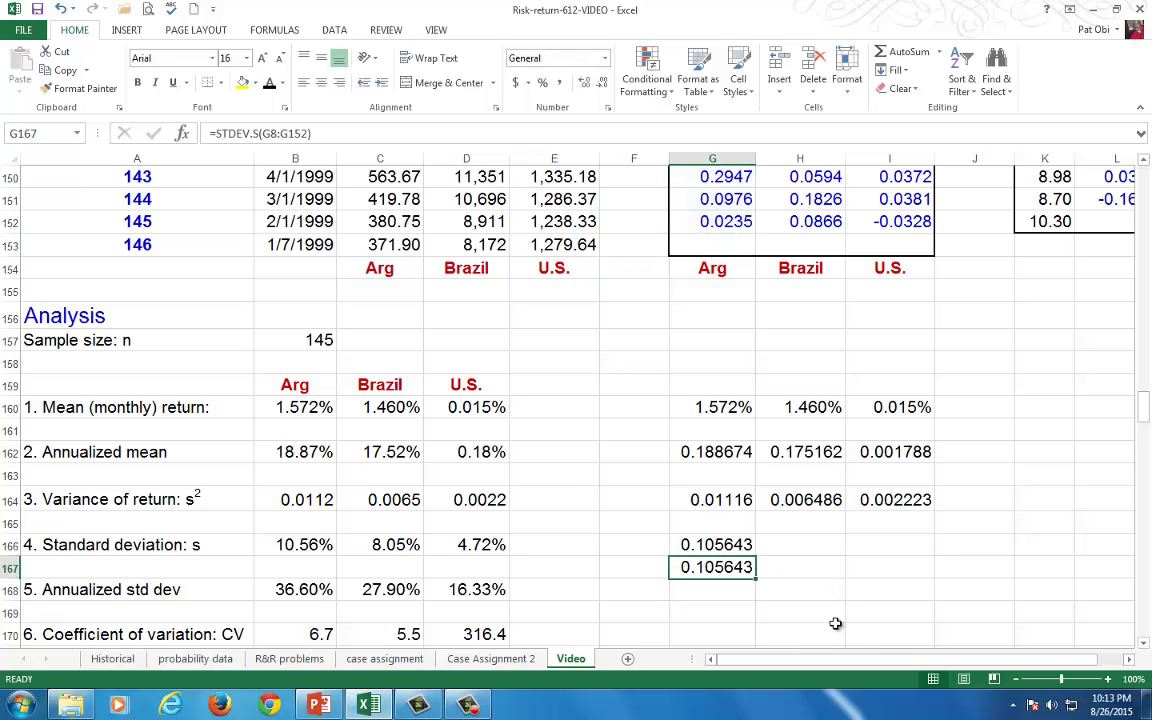
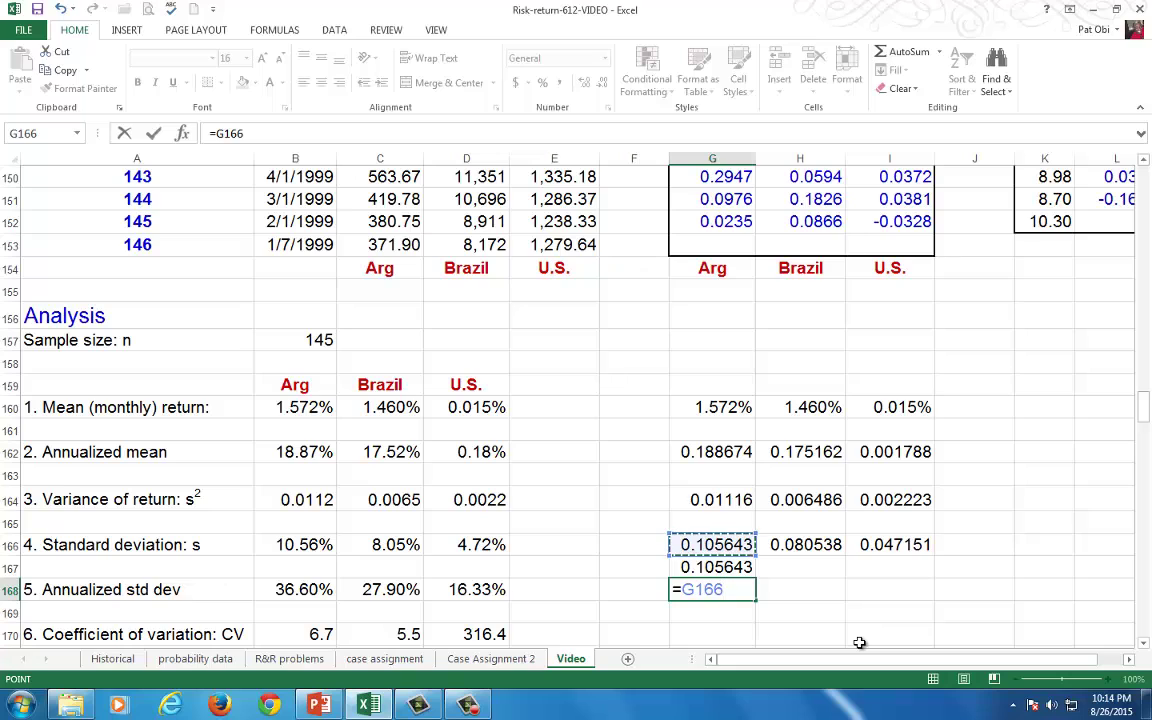
Step: Complete Argentina's annualized standard deviation formula in G168 as =G166*SQRT(12)
{"action": "type", "text": "*sqrt("}
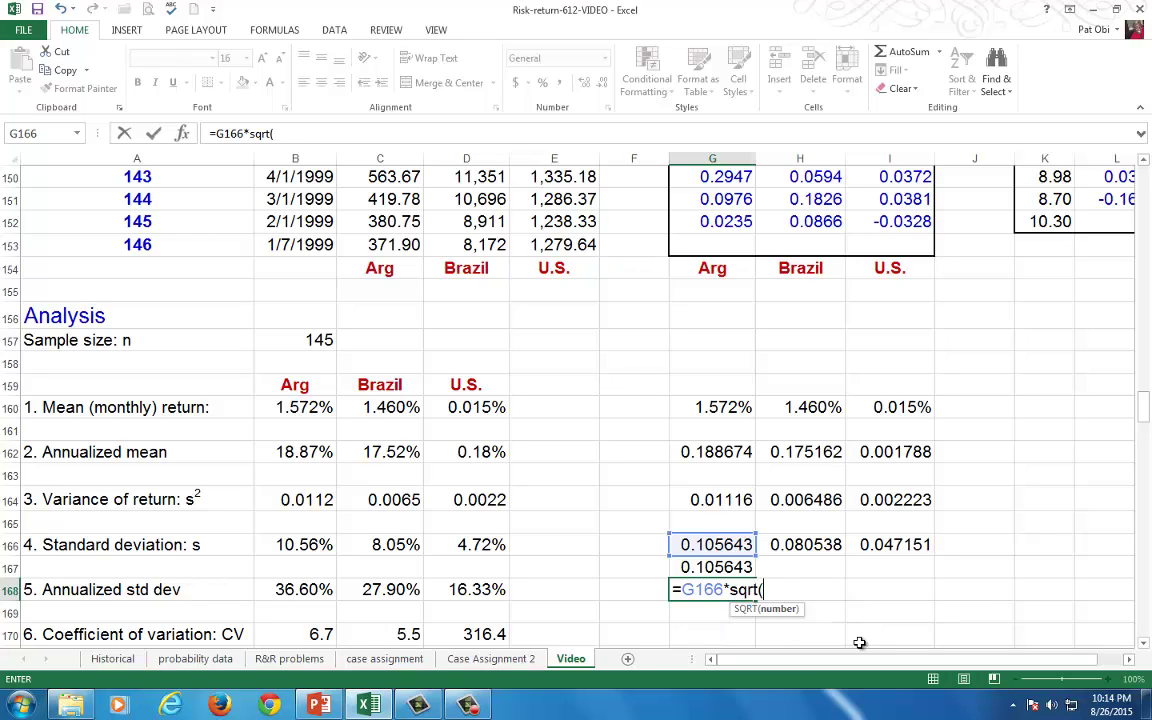
{"action": "type", "text": "12)"}
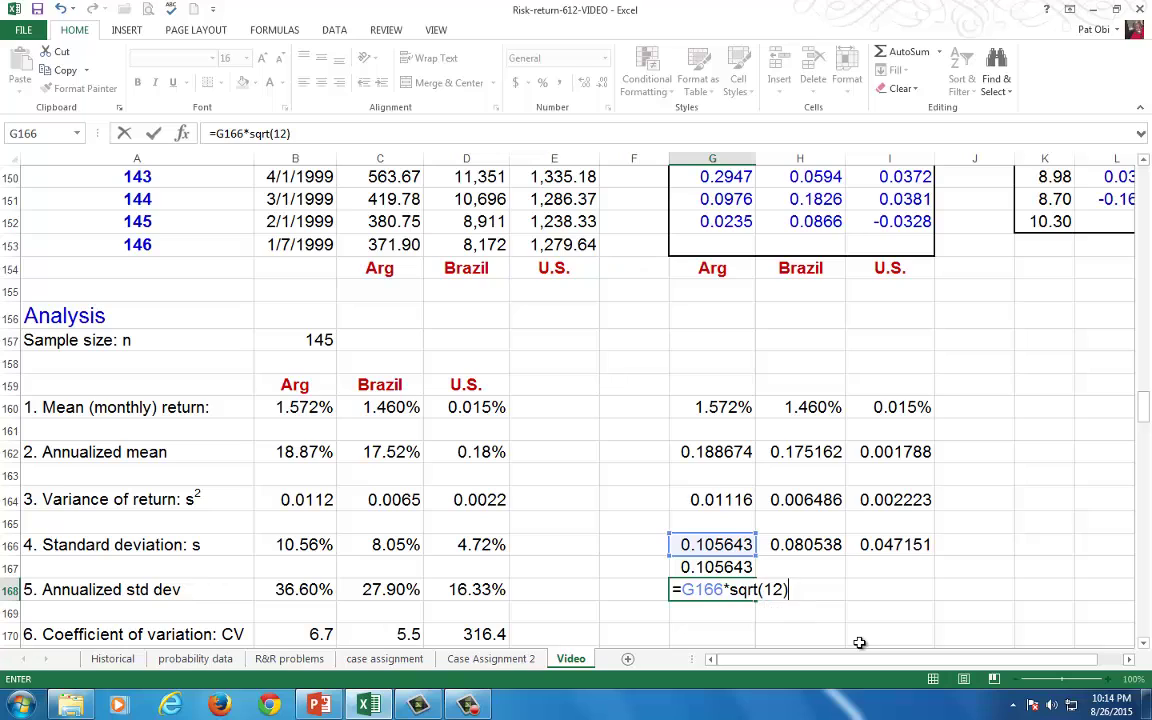
{"action": "key", "text": "Return"}
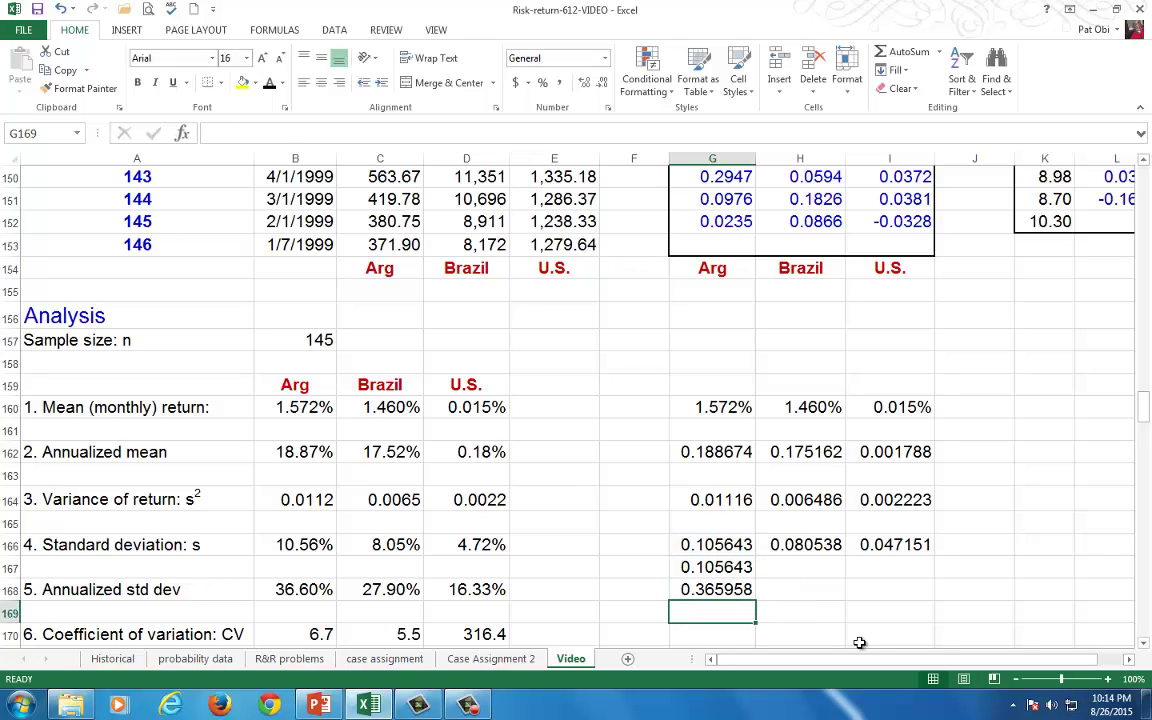
Step: Calculate Argentina's annualized variance in G165 with =G164*12
{"action": "key", "text": "Up"}
{"action": "key", "text": "Up"}
{"action": "key", "text": "Up"}
{"action": "key", "text": "Up"}
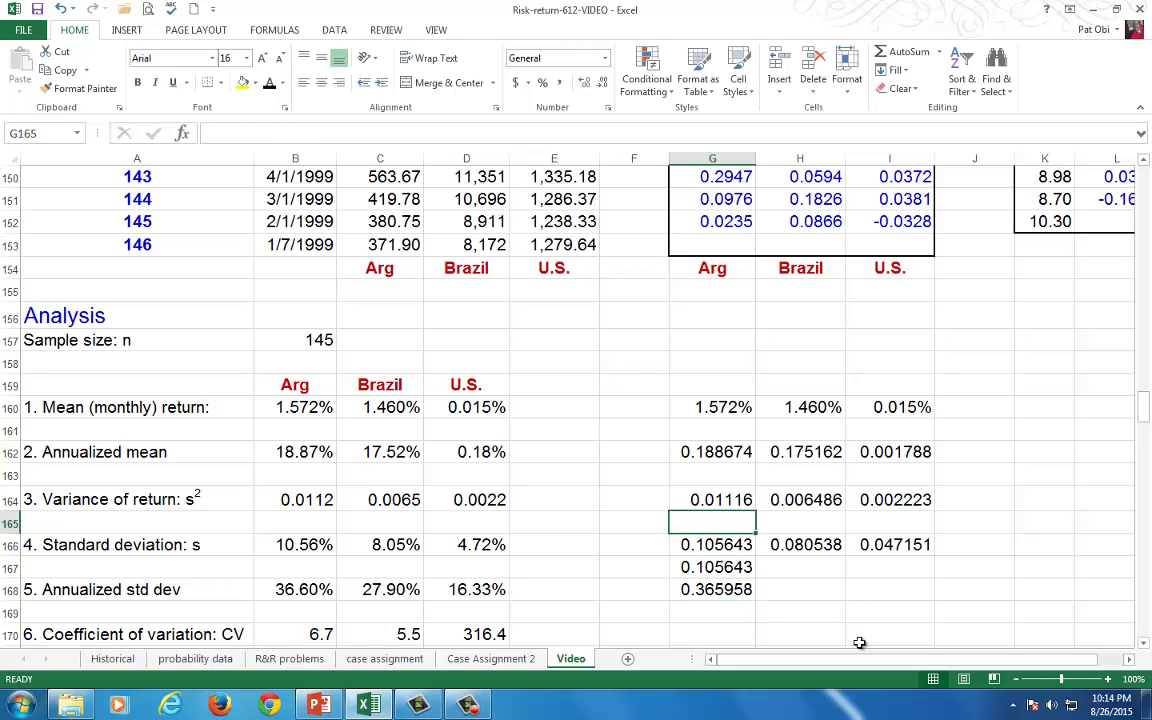
{"action": "type", "text": "="}
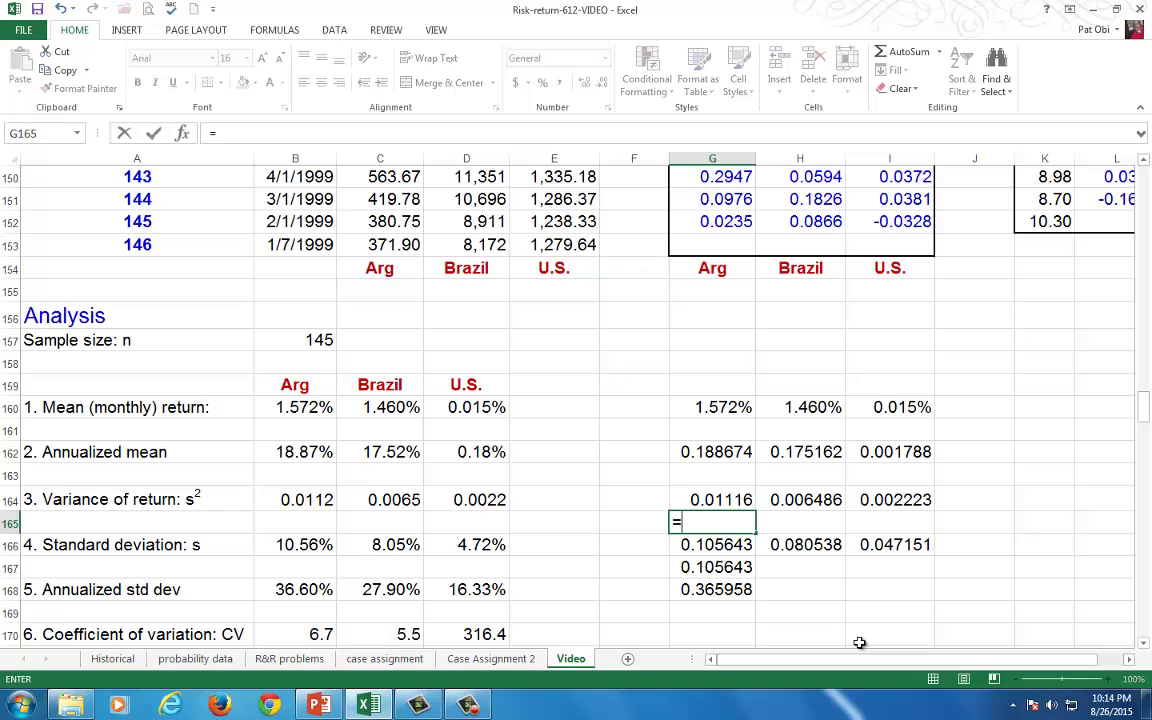
{"action": "left_click", "coordinate": [732, 499]}
{"action": "type", "text": "*12"}
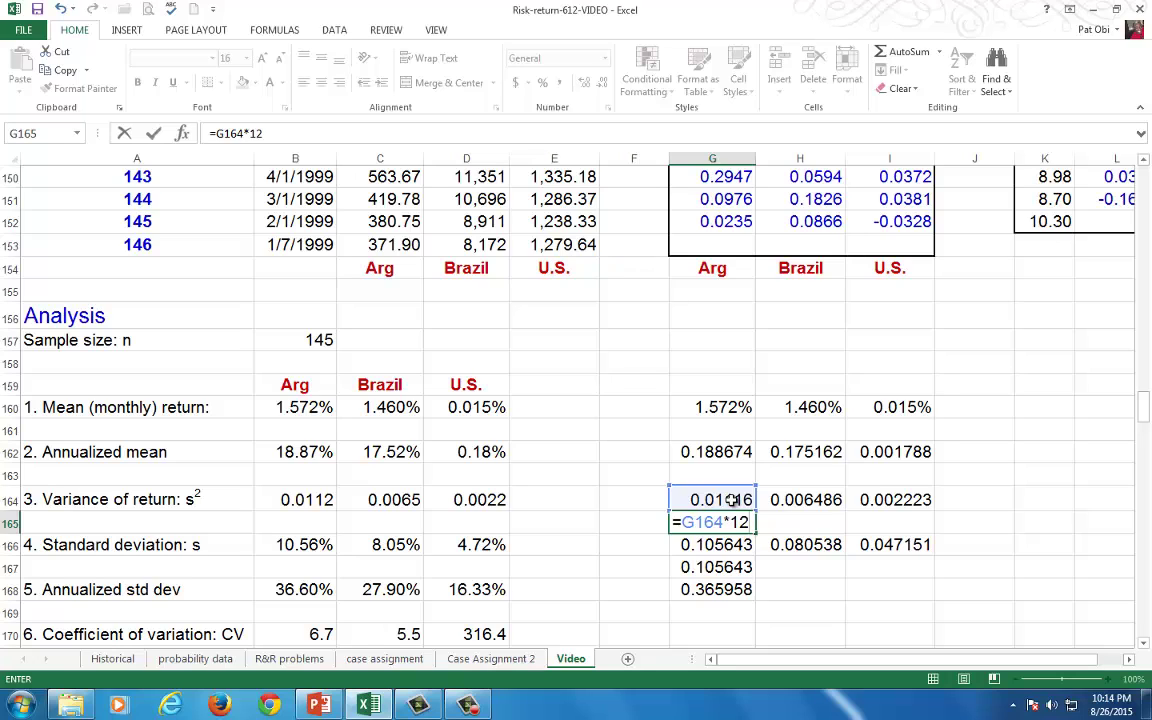
{"action": "key", "text": "Return"}
{"action": "key", "text": "Down"}
{"action": "key", "text": "Down"}
{"action": "key", "text": "Down"}
{"action": "key", "text": "Down"}
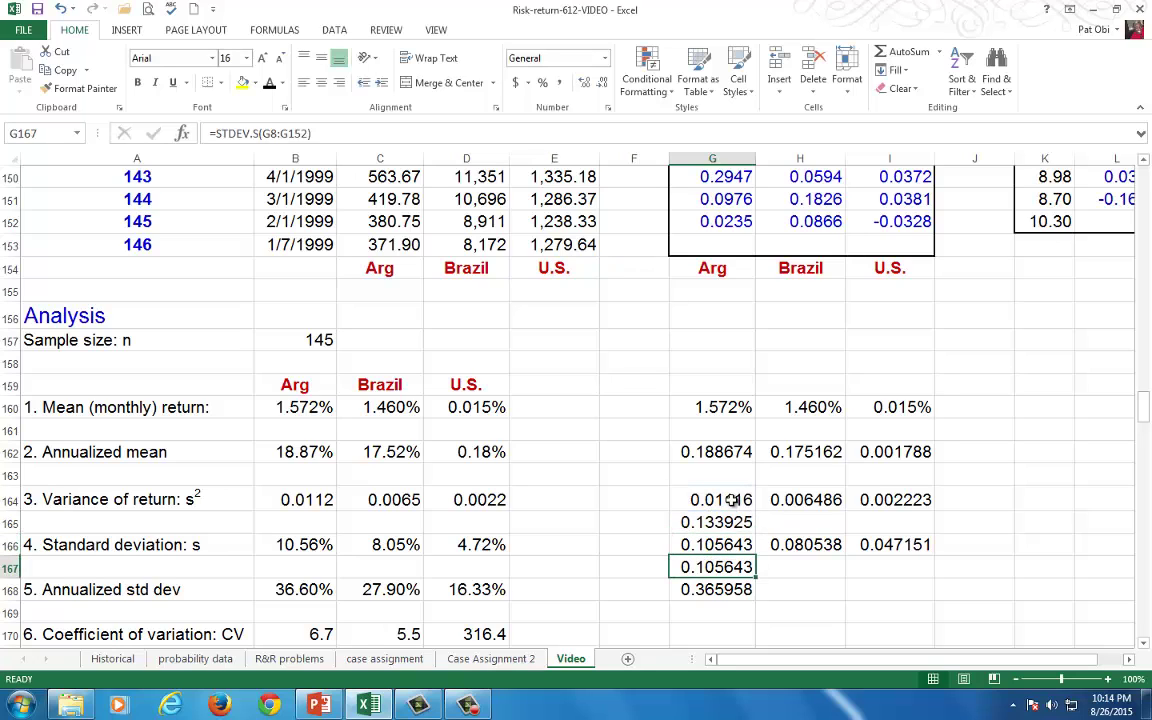
Step: Cross-check Argentina's annualized standard deviation in G170 with =SQRT(G165)
{"action": "type", "text": "="}
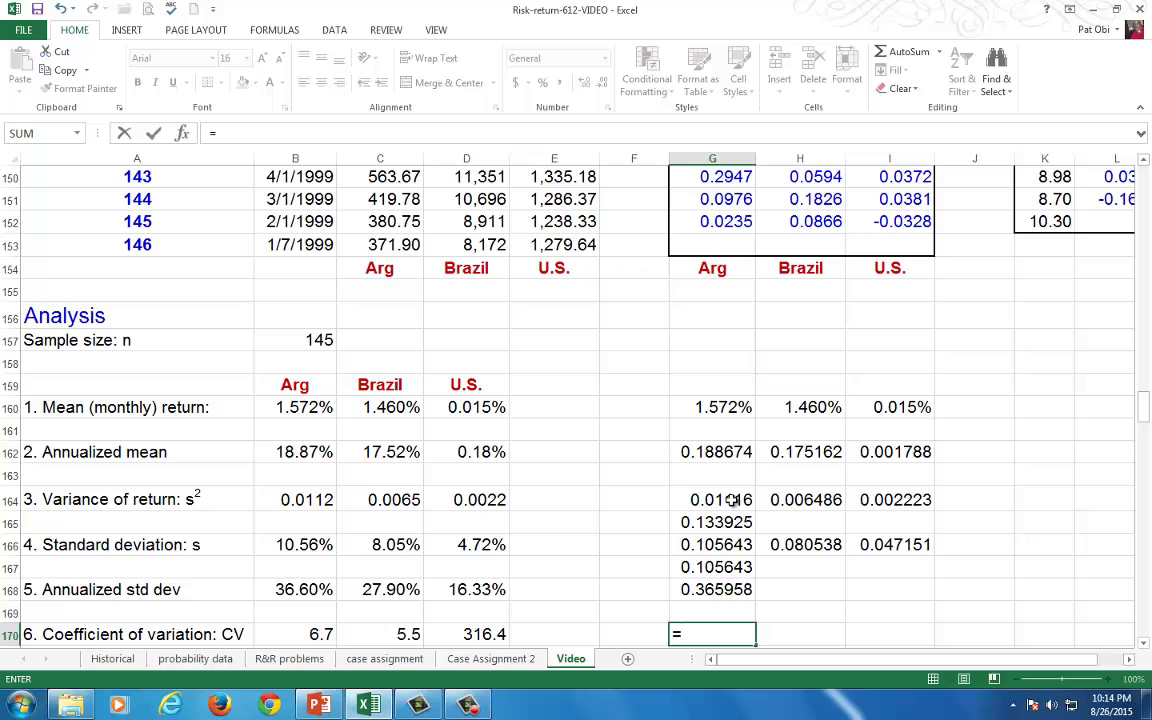
{"action": "type", "text": "sqr"}
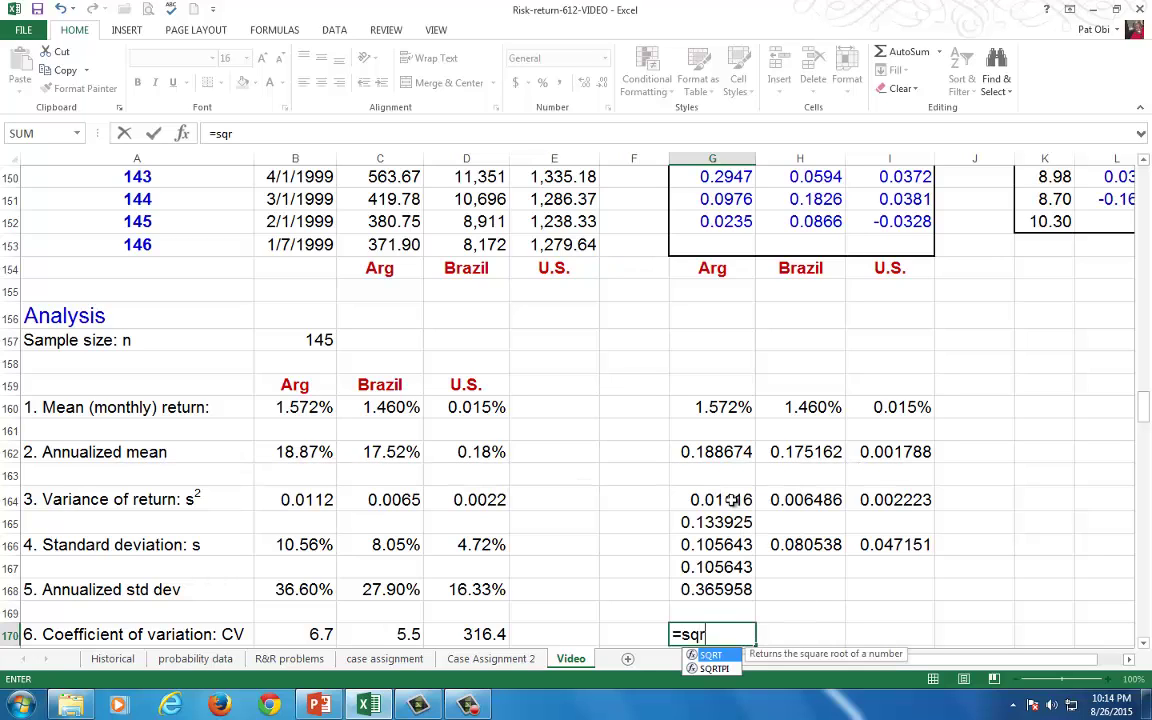
{"action": "type", "text": "t("}
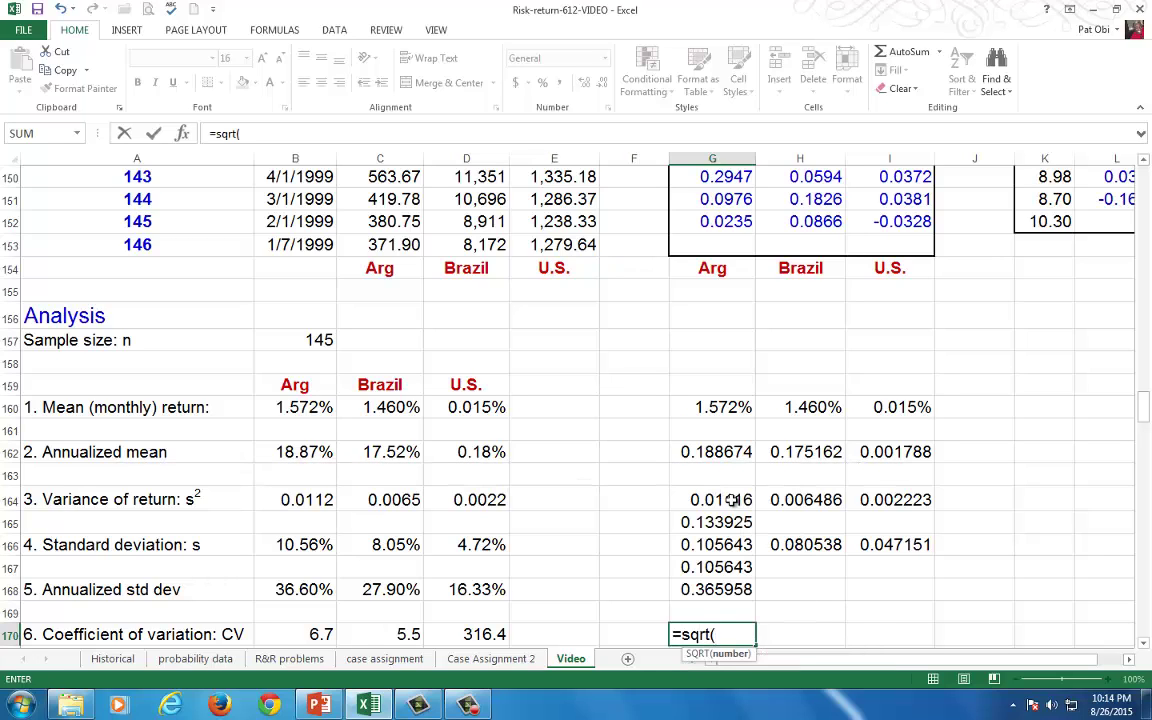
{"action": "left_click", "coordinate": [733, 522]}
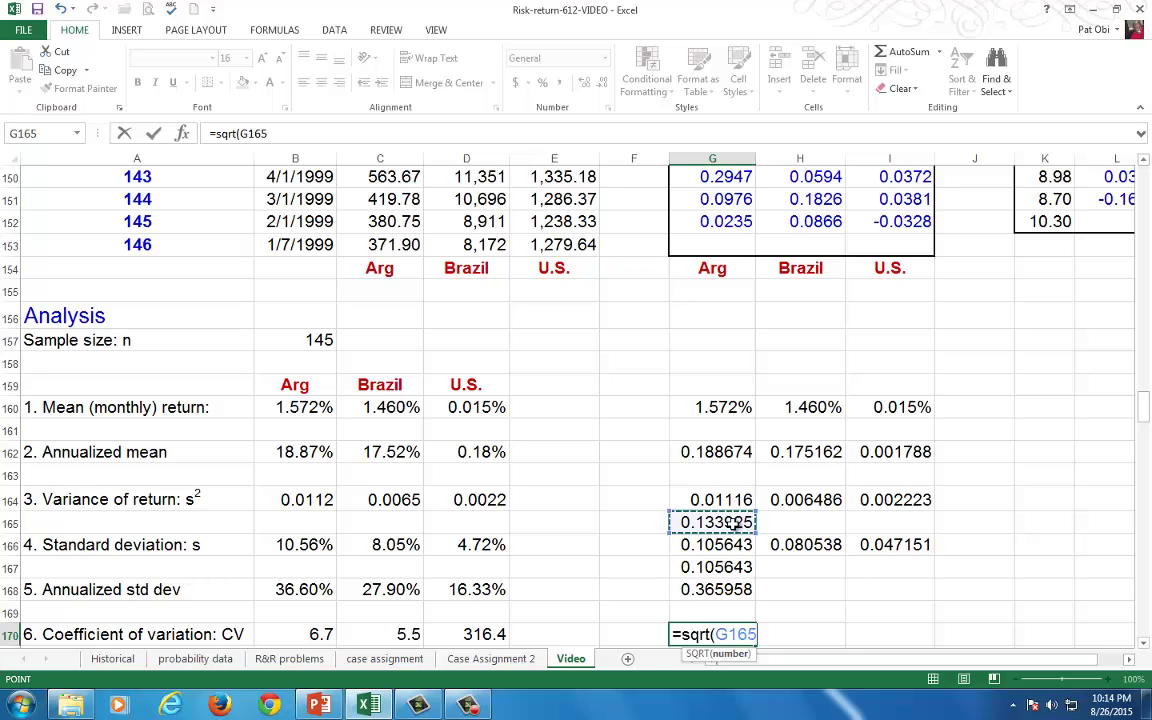
{"action": "type", "text": ")"}
{"action": "key", "text": "Return"}
{"action": "key", "text": "Up"}
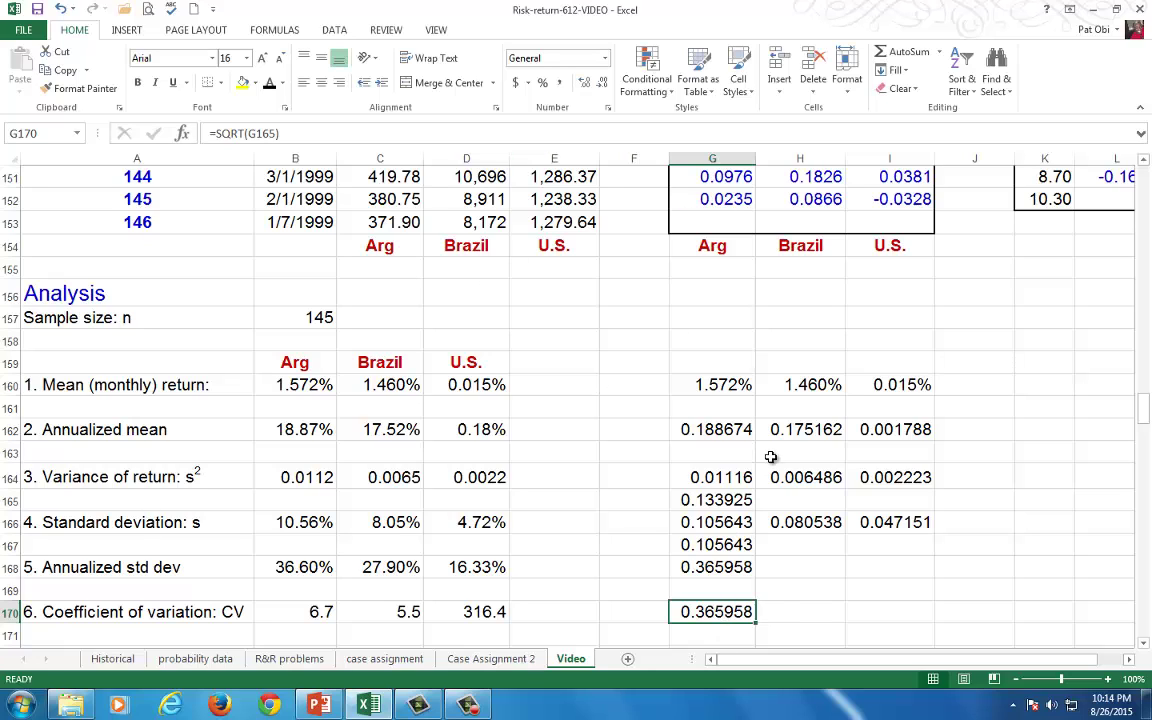
Step: Compare the annualized standard deviation formulas in G168 and G170 with their source cells G166 and G165
{"action": "key", "text": "F2"}
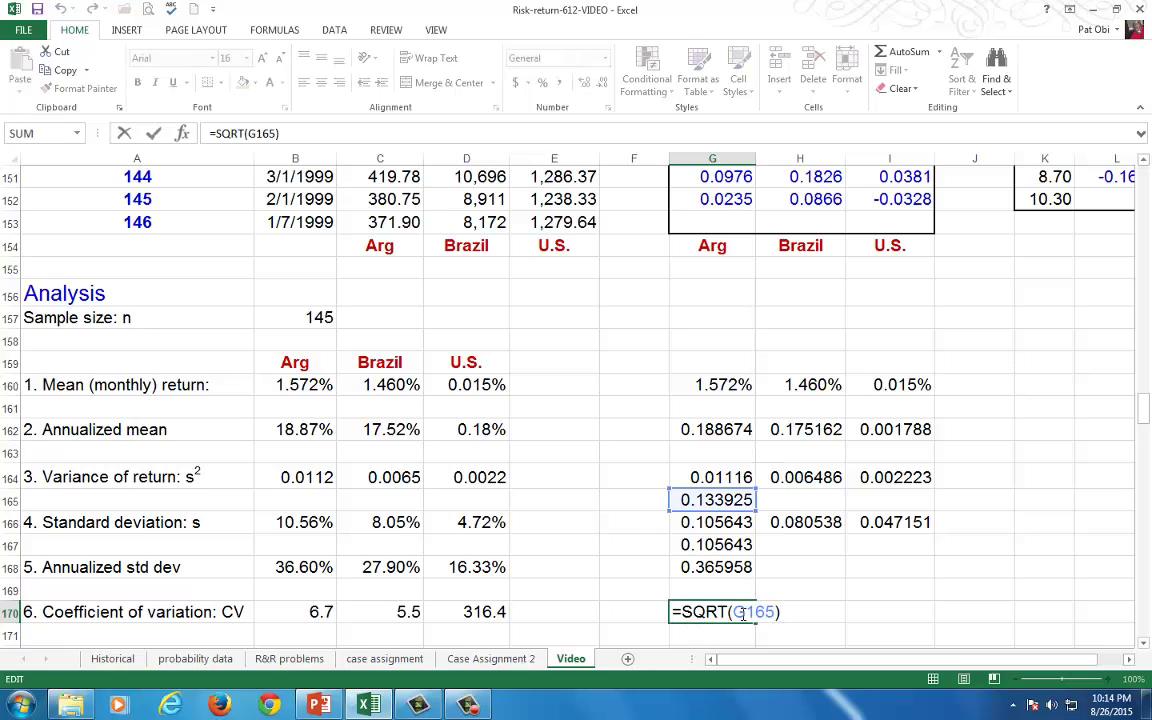
{"action": "key", "text": "Escape"}
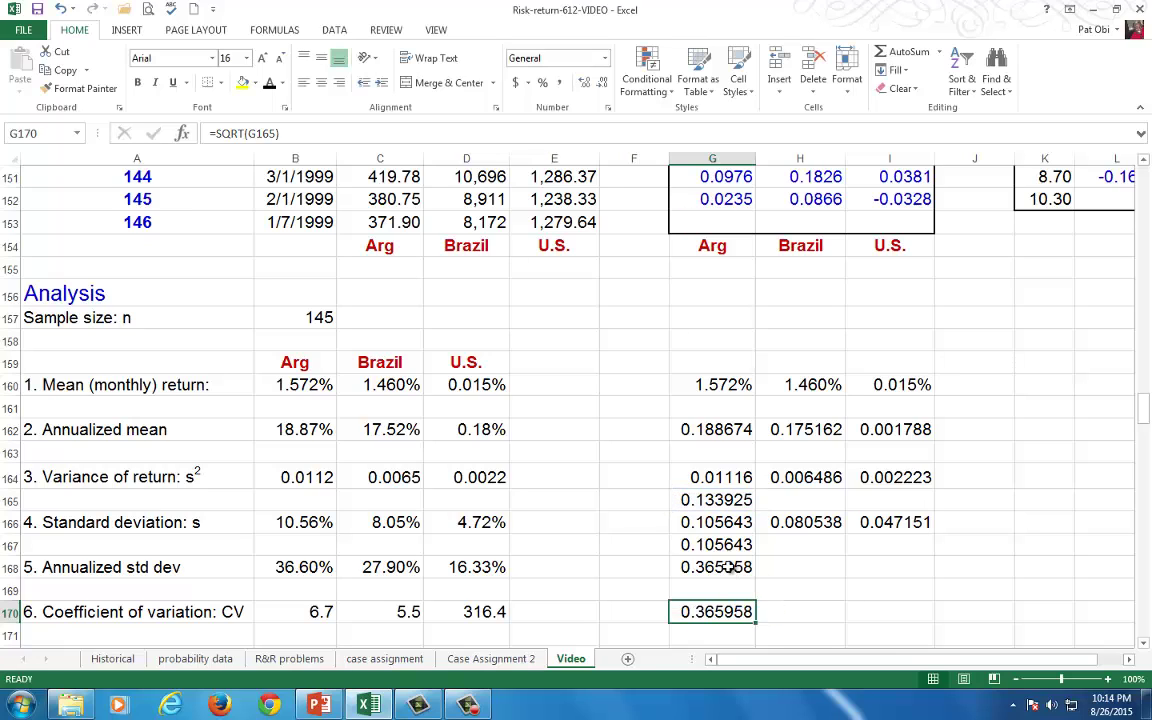
{"action": "left_click", "coordinate": [729, 567]}
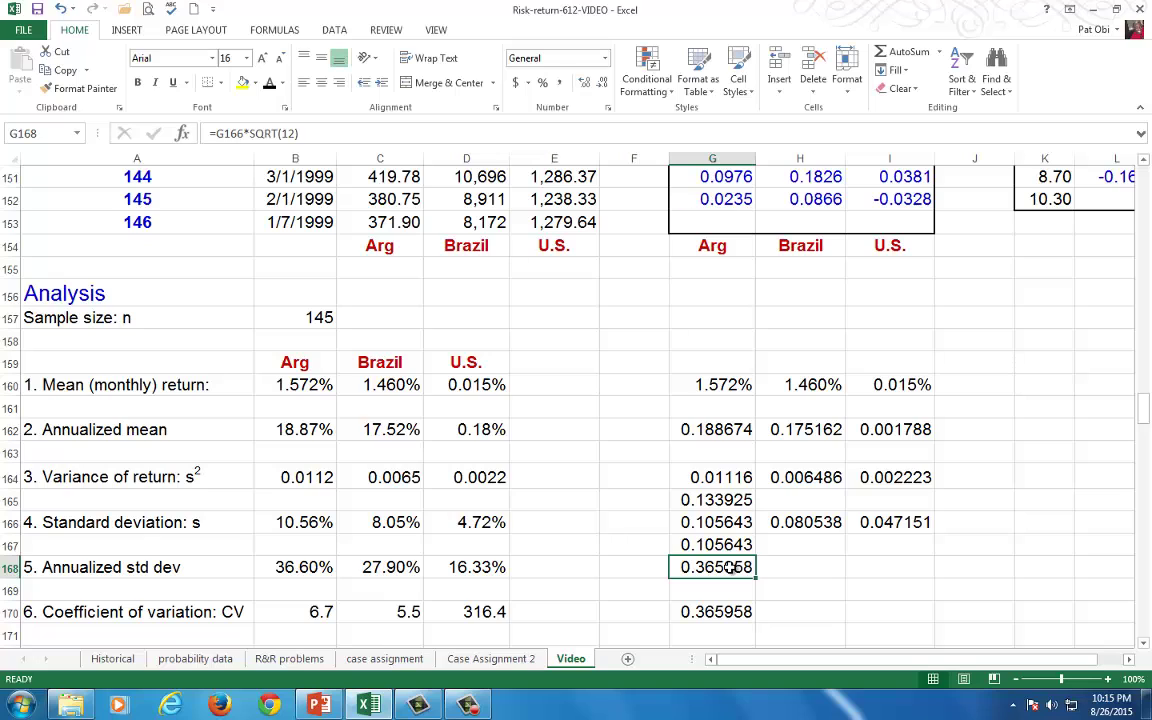
{"action": "left_click", "coordinate": [727, 519]}
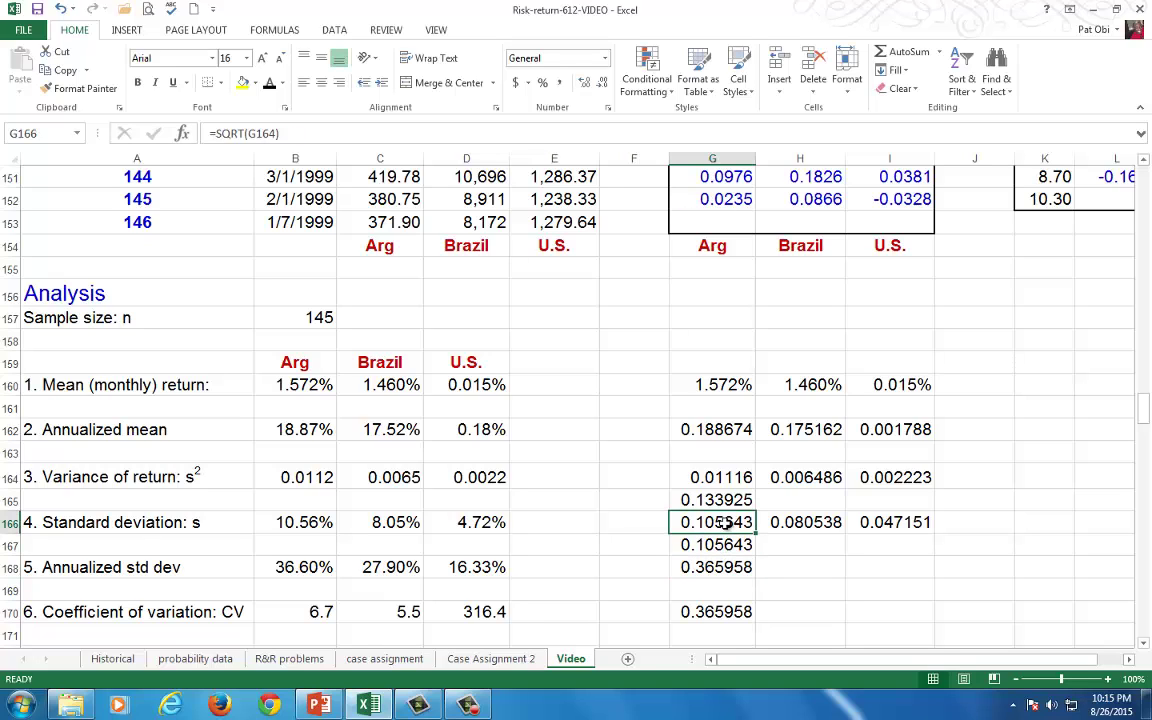
{"action": "left_click", "coordinate": [727, 567]}
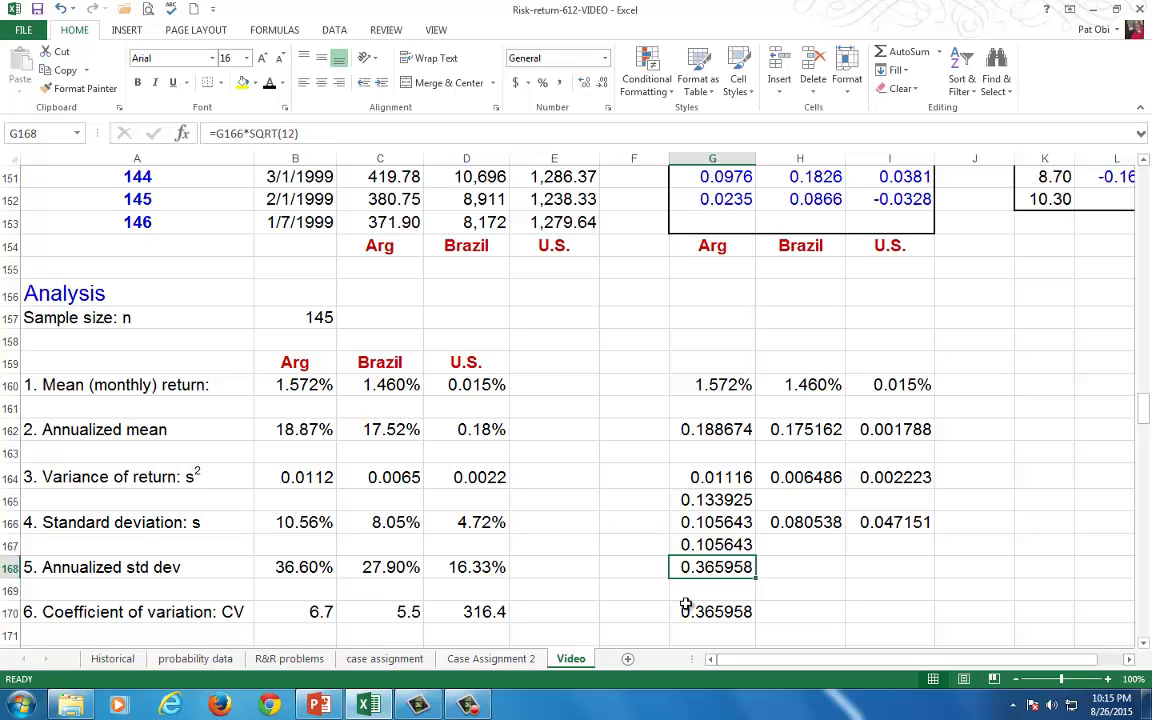
{"action": "left_click", "coordinate": [715, 500]}
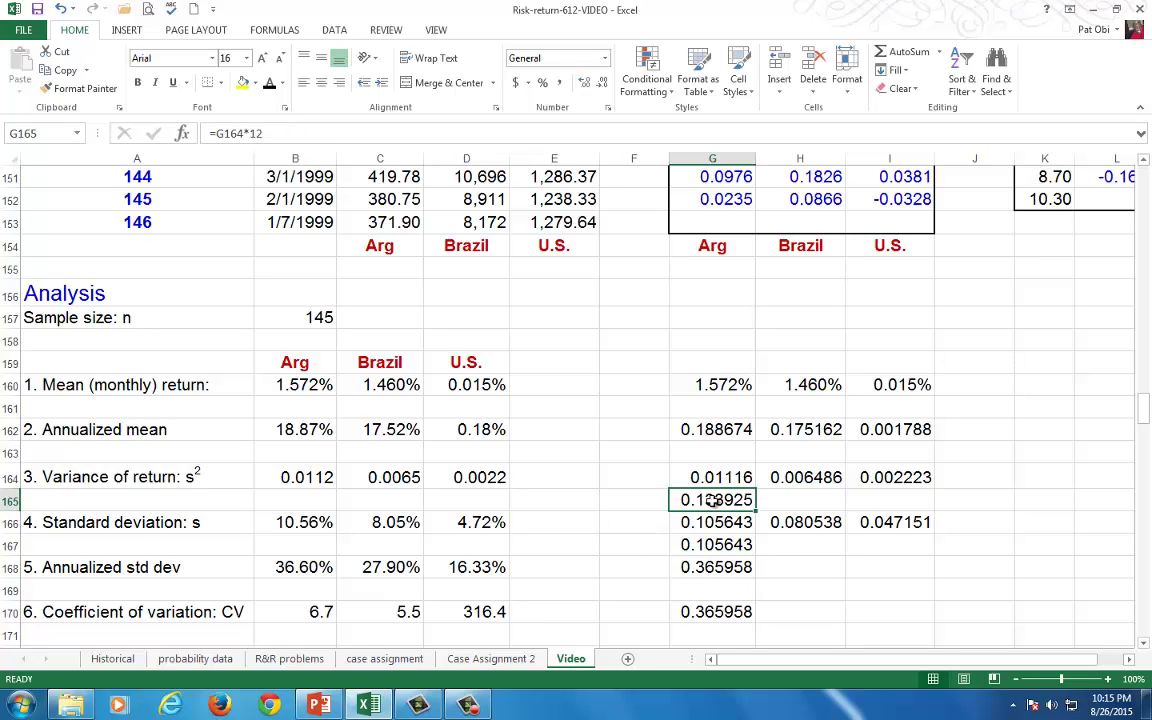
{"action": "left_click", "coordinate": [717, 612]}
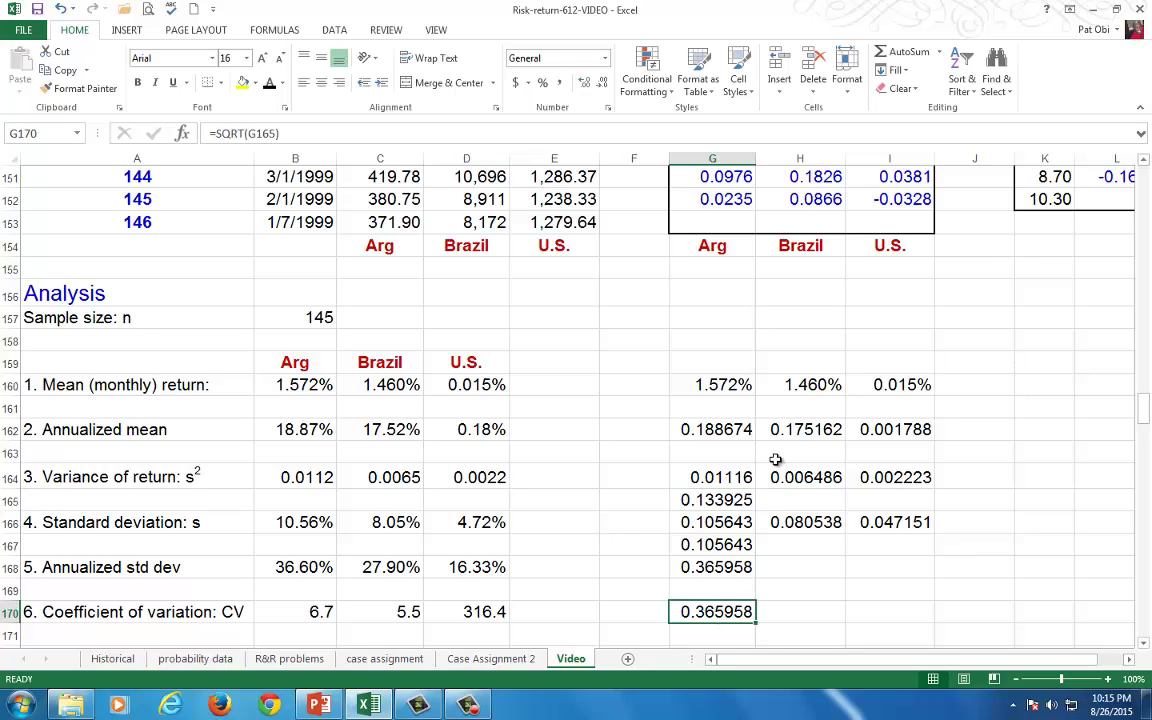
Step: Review the monthly mean, standard deviation and variance rows for Argentina, Brazil and the U.S. in both result blocks
{"action": "left_click_drag", "start_coordinate": [712, 384], "coordinate": [900, 385]}
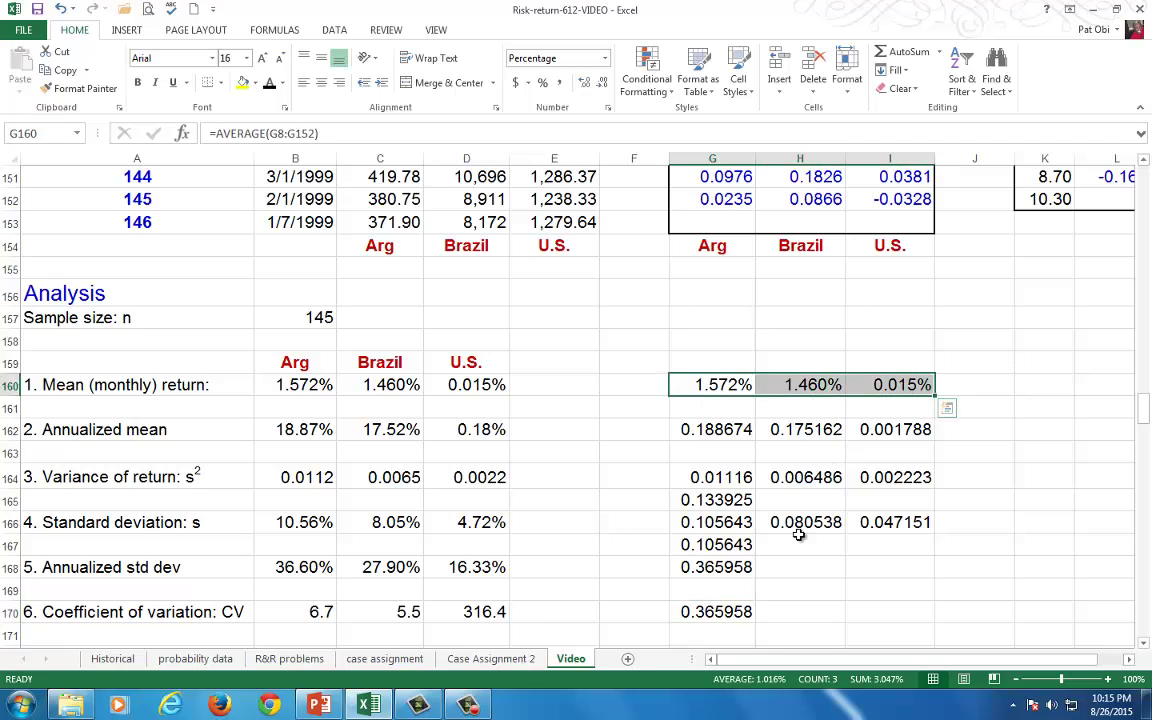
{"action": "left_click_drag", "start_coordinate": [705, 524], "coordinate": [890, 523]}
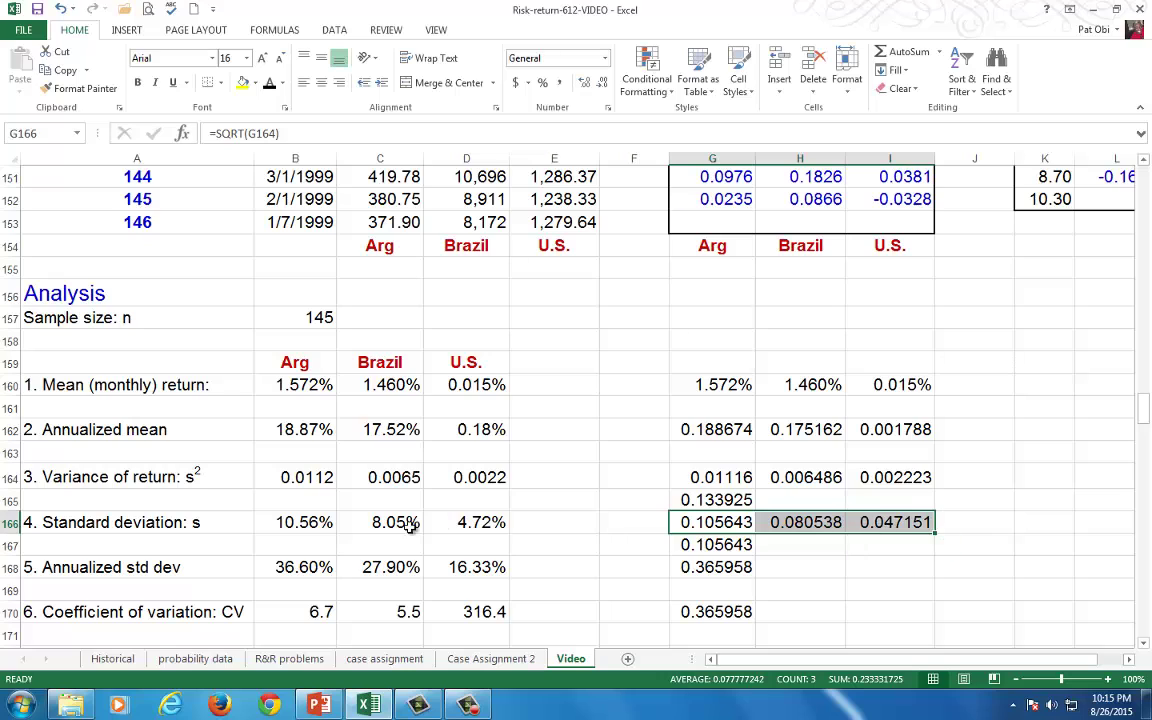
{"action": "left_click_drag", "start_coordinate": [300, 522], "coordinate": [463, 527]}
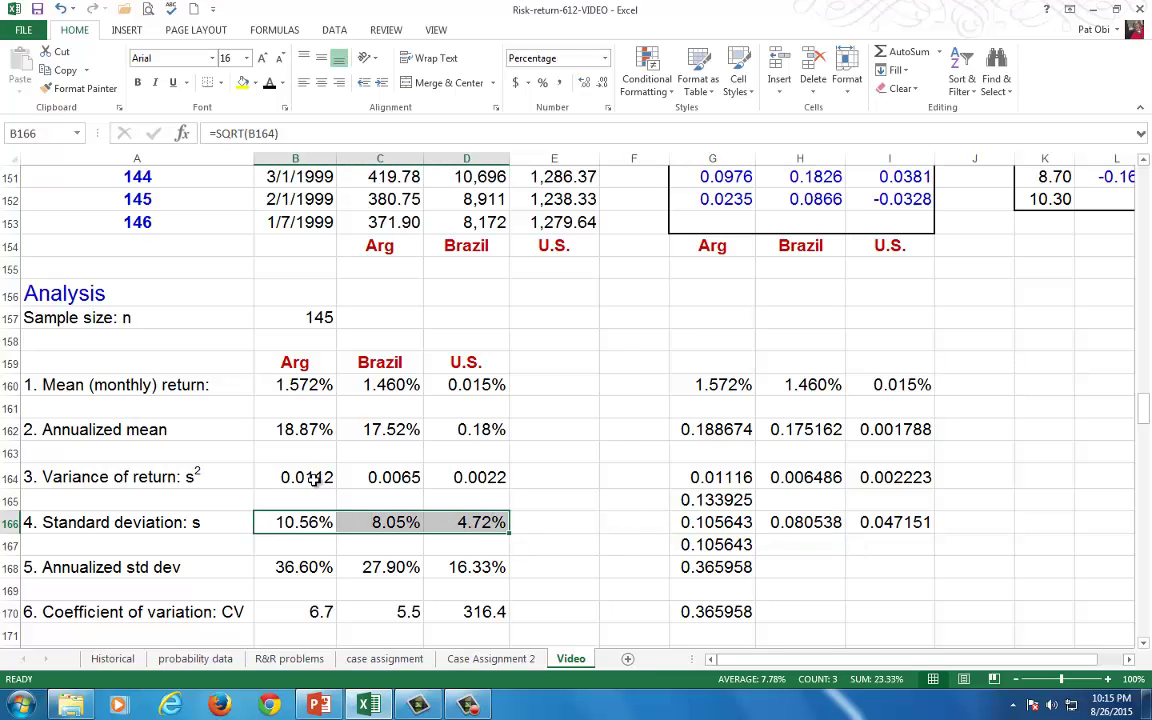
{"action": "left_click_drag", "start_coordinate": [290, 478], "coordinate": [444, 480]}
{"action": "left_click_drag", "start_coordinate": [685, 482], "coordinate": [901, 485]}
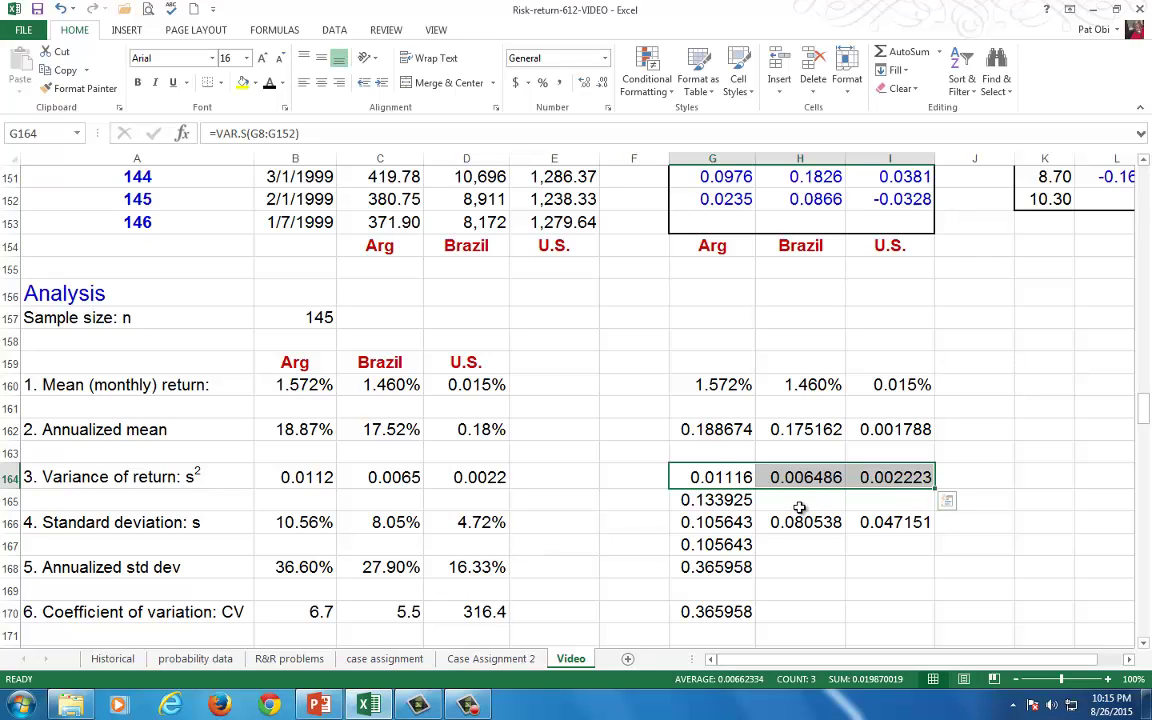
Step: Replace the content of G170 with Argentina's coefficient of variation, =G166/G160, and fill the formula across to I170 for Brazil and the U.S
{"action": "left_click", "coordinate": [735, 610]}
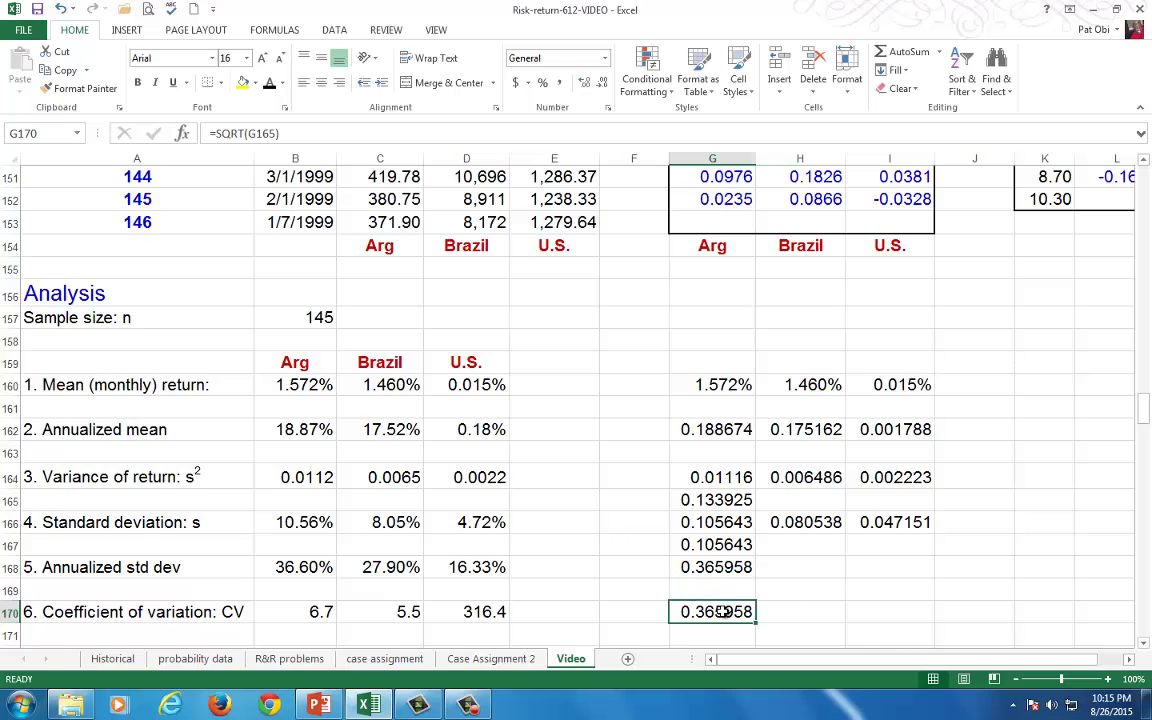
{"action": "key", "text": "Delete"}
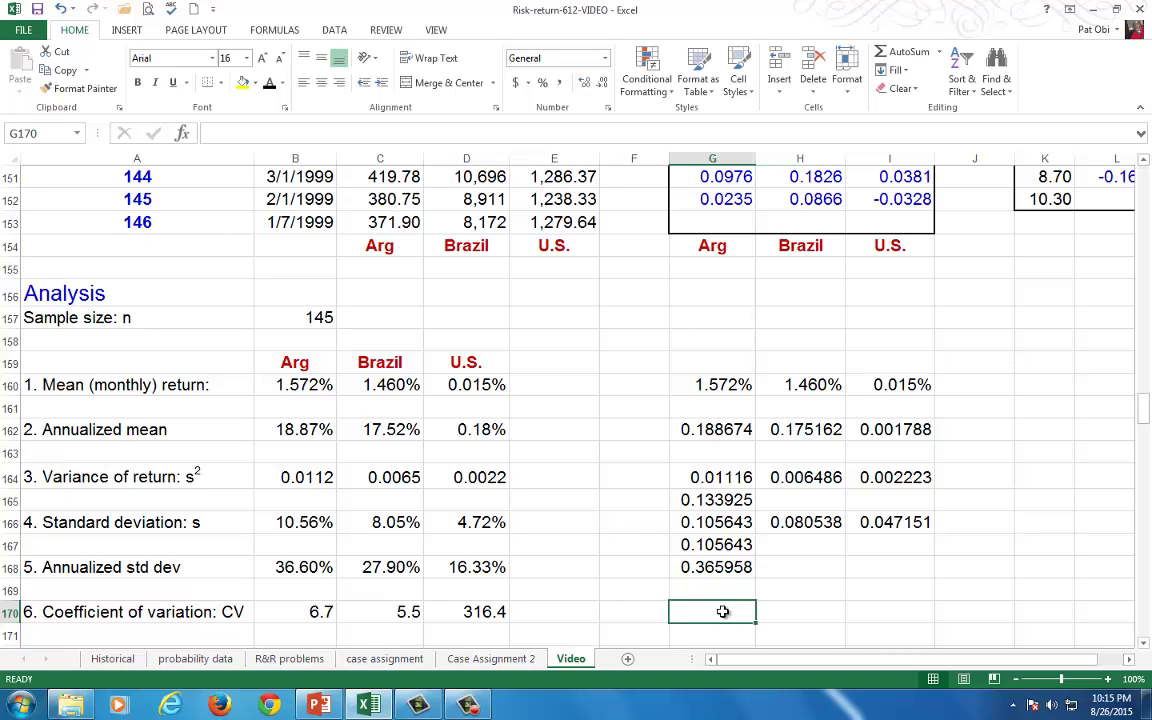
{"action": "type", "text": "="}
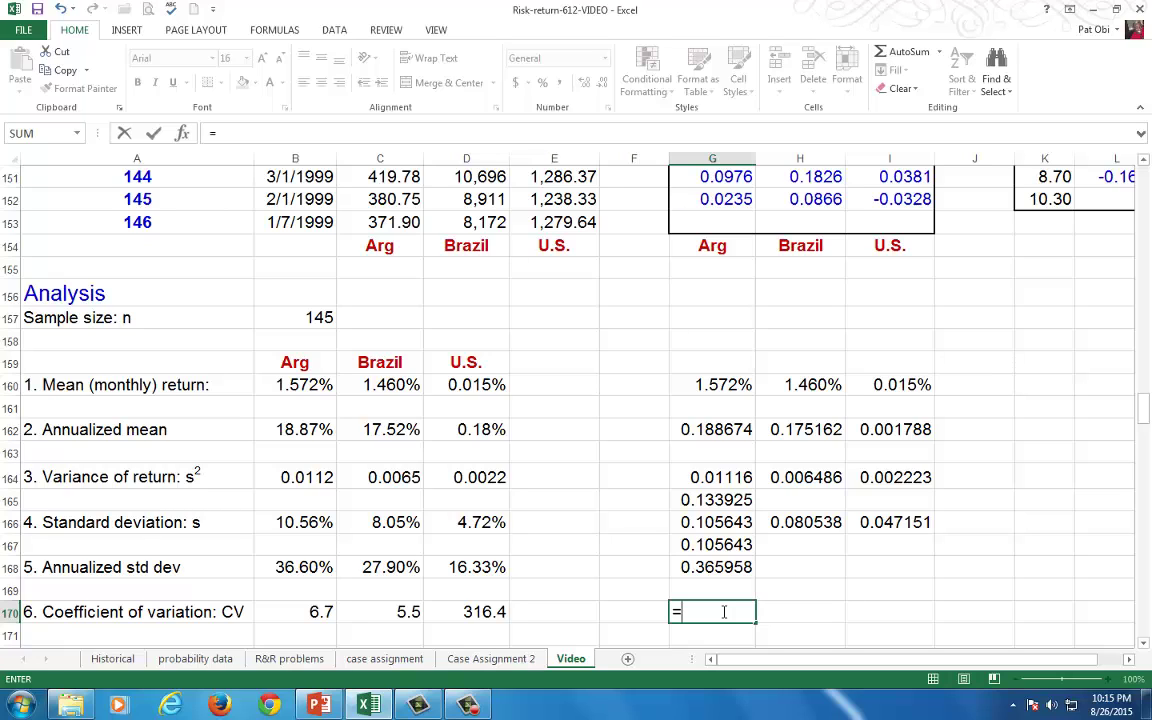
{"action": "left_click", "coordinate": [706, 529]}
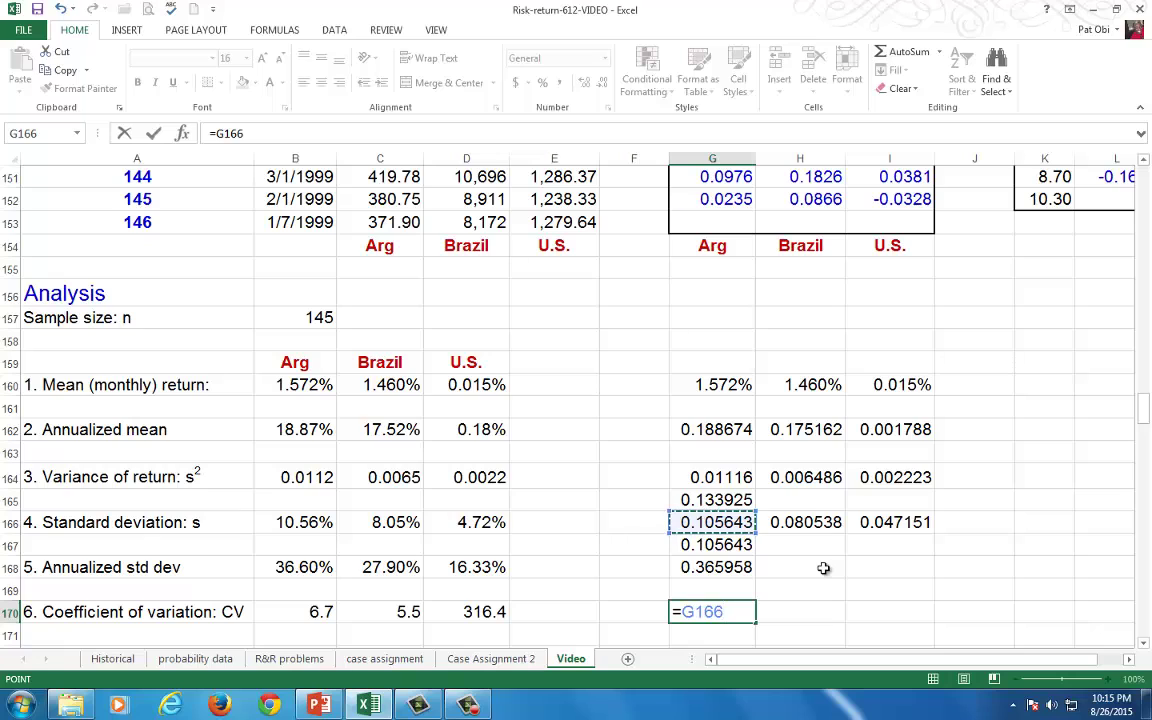
{"action": "type", "text": "/"}
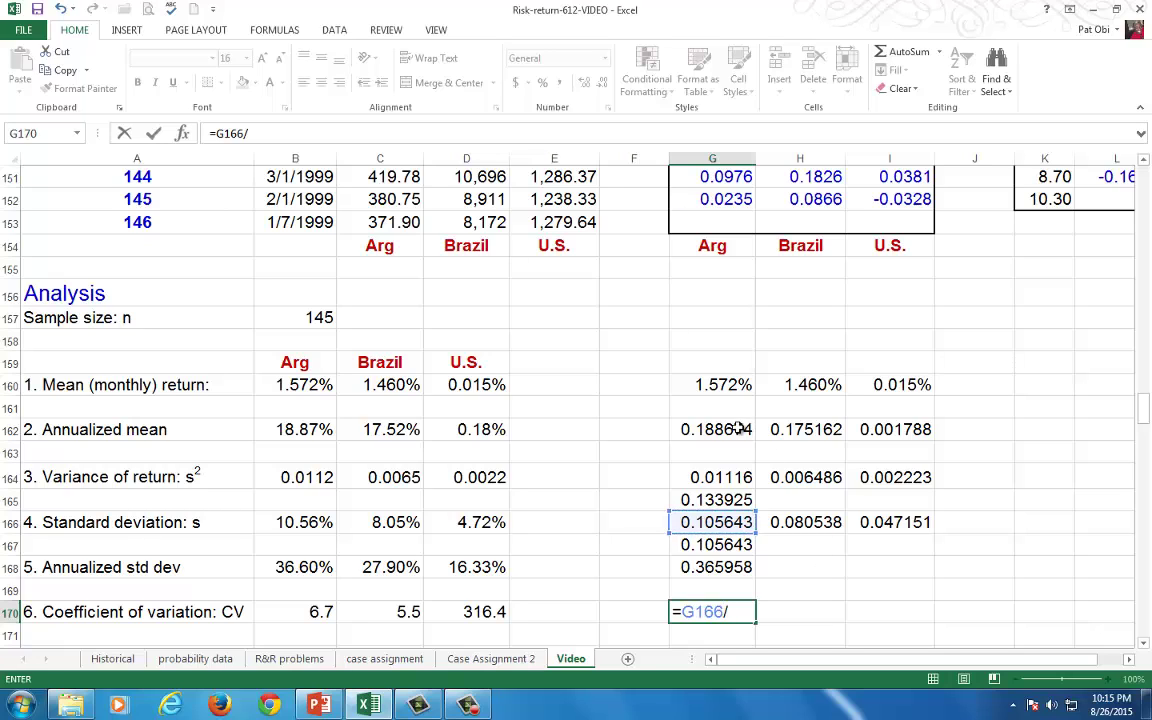
{"action": "left_click", "coordinate": [738, 385]}
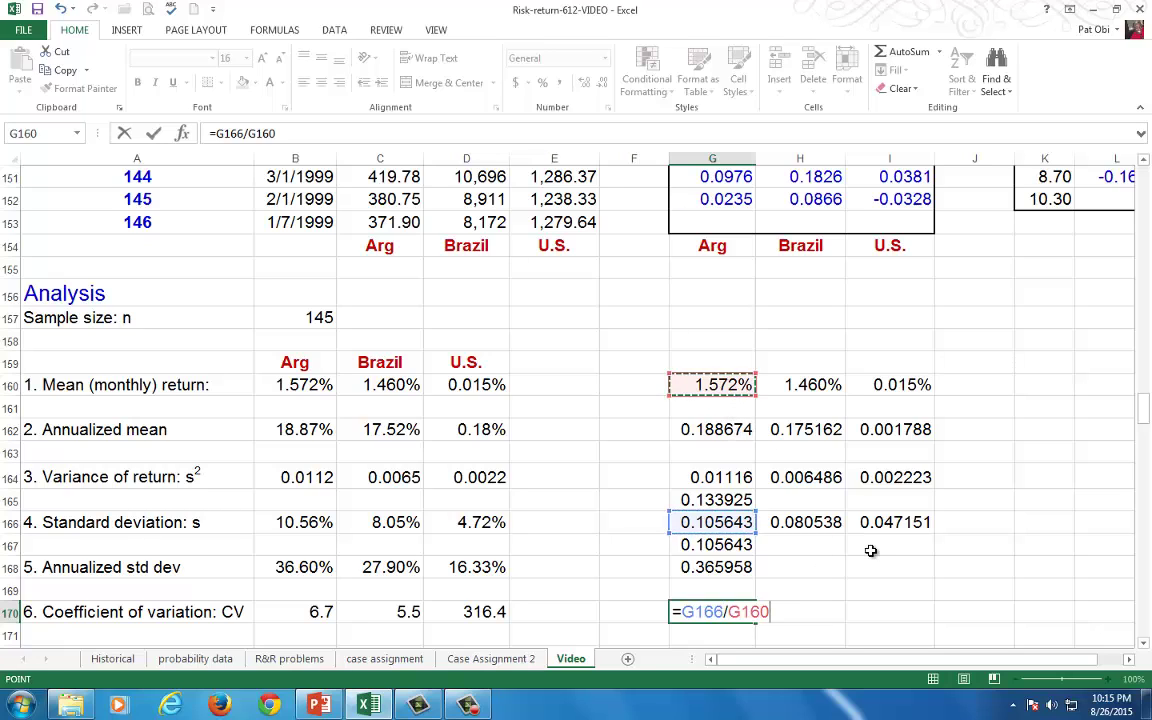
{"action": "key", "text": "ctrl+Return"}
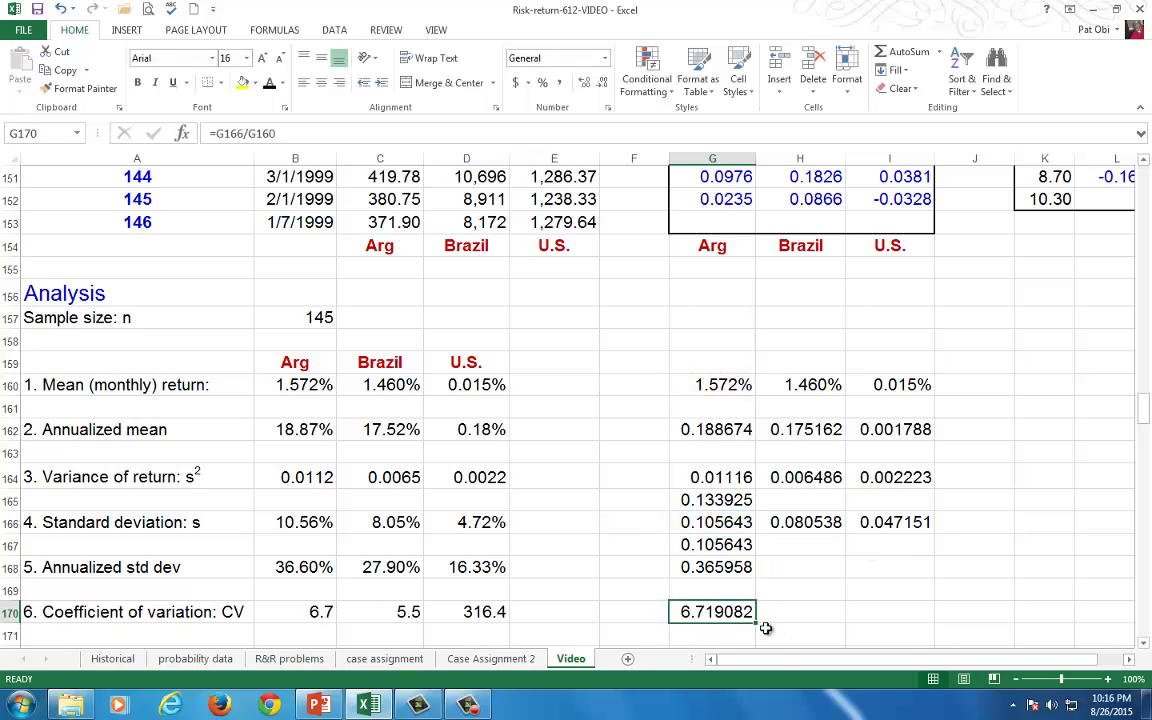
{"action": "left_click_drag", "start_coordinate": [752, 622], "coordinate": [915, 620]}
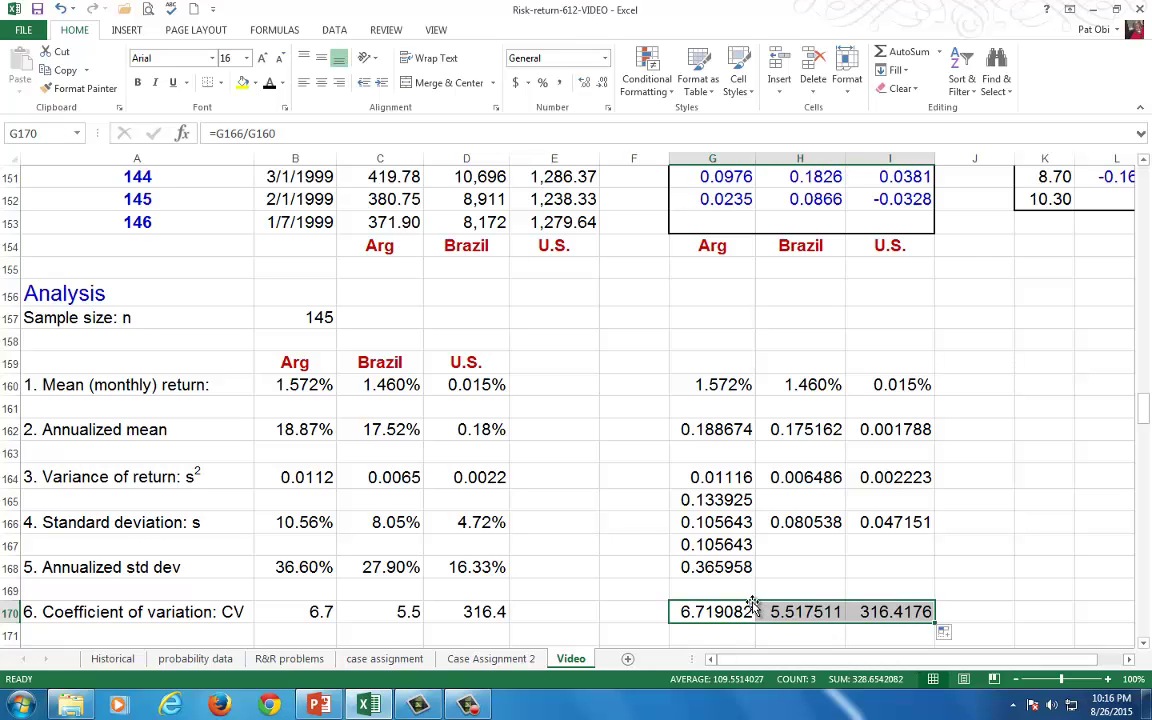
Step: Examine the summary statistics in B160:D170, comparing annualized mean and standard deviation of Argentina and Brazil with those of the U.S
{"action": "left_click", "coordinate": [690, 590]}
{"action": "left_click_drag", "start_coordinate": [305, 385], "coordinate": [463, 610]}
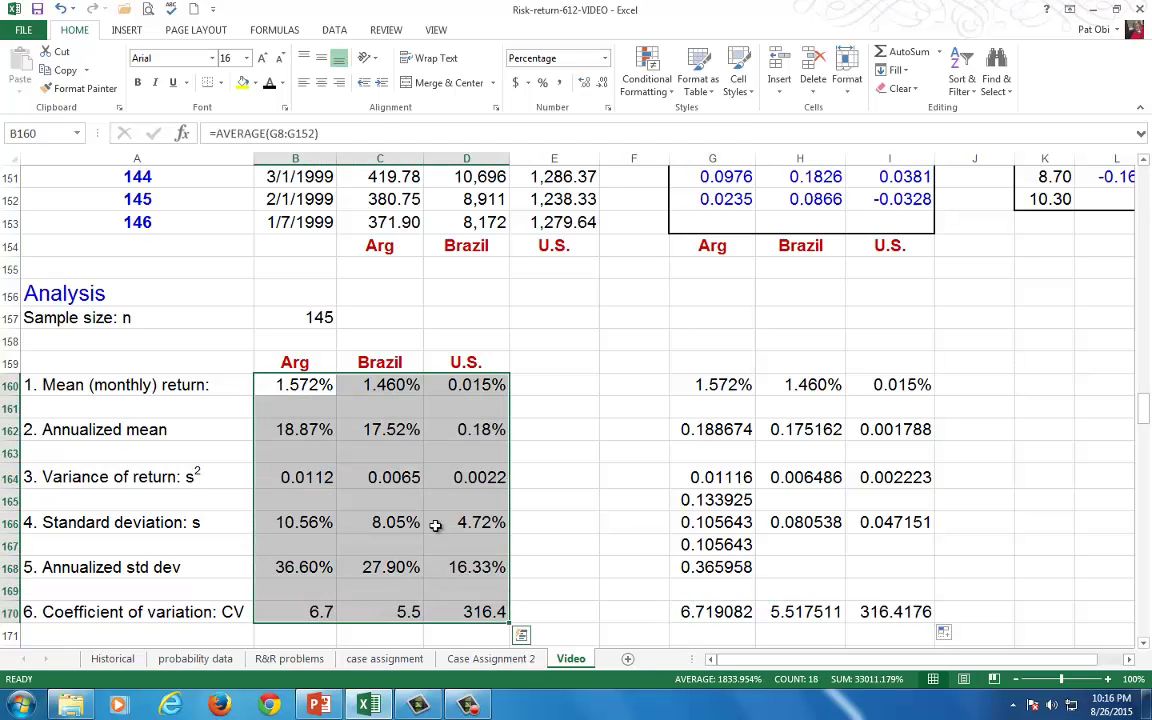
{"action": "left_click", "coordinate": [314, 431]}
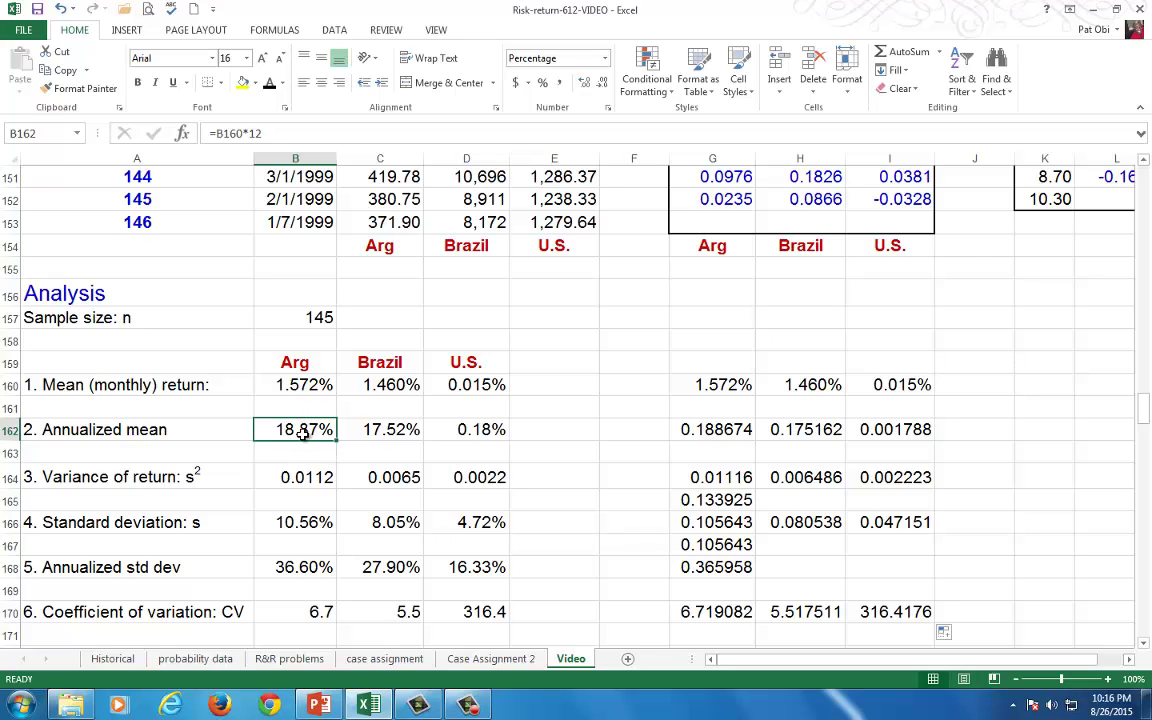
{"action": "left_click", "coordinate": [476, 436]}
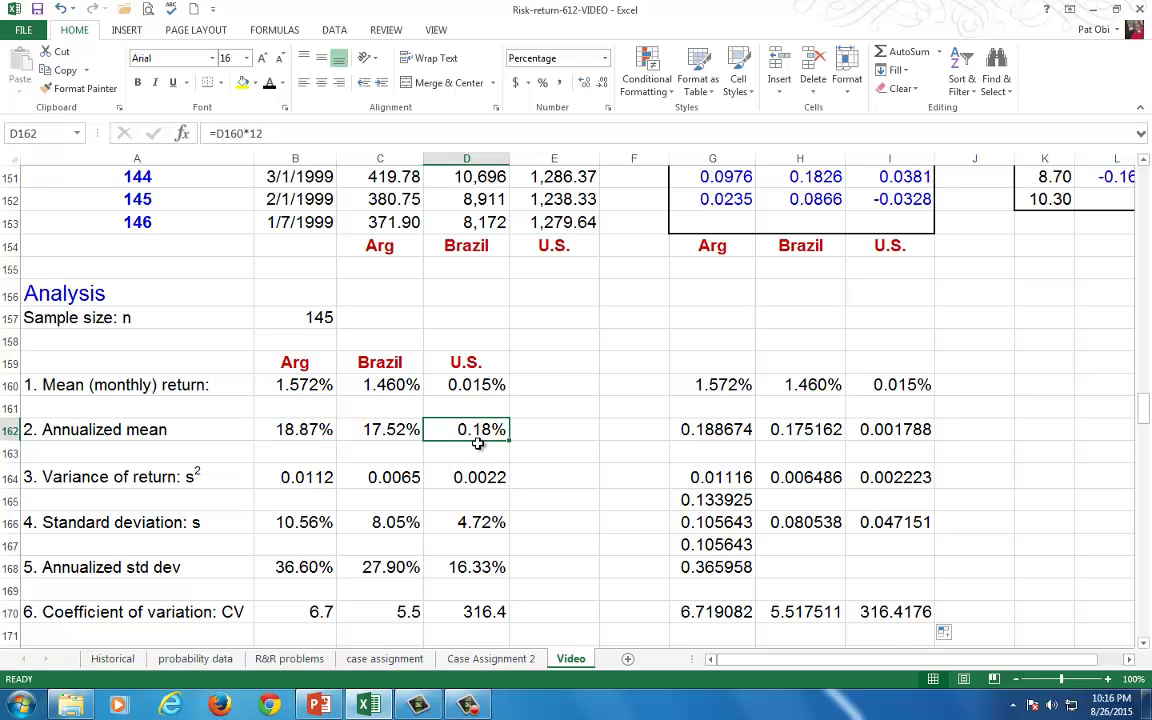
{"action": "left_click_drag", "start_coordinate": [288, 362], "coordinate": [392, 430]}
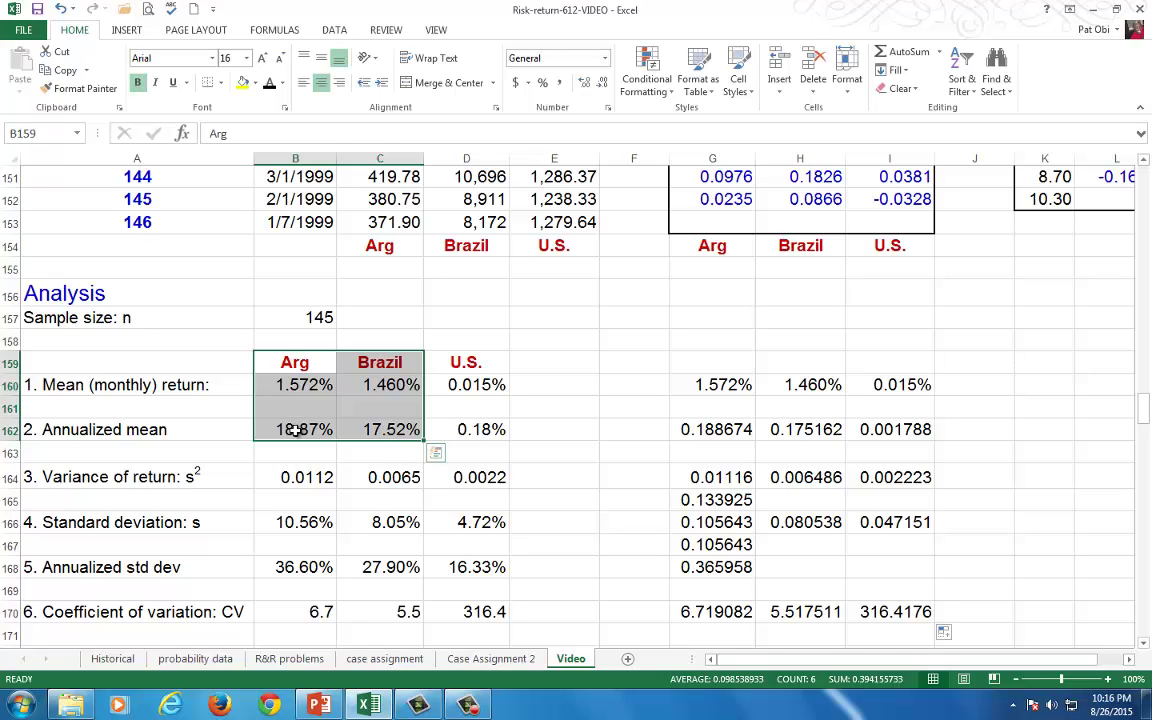
{"action": "left_click_drag", "start_coordinate": [296, 429], "coordinate": [380, 429]}
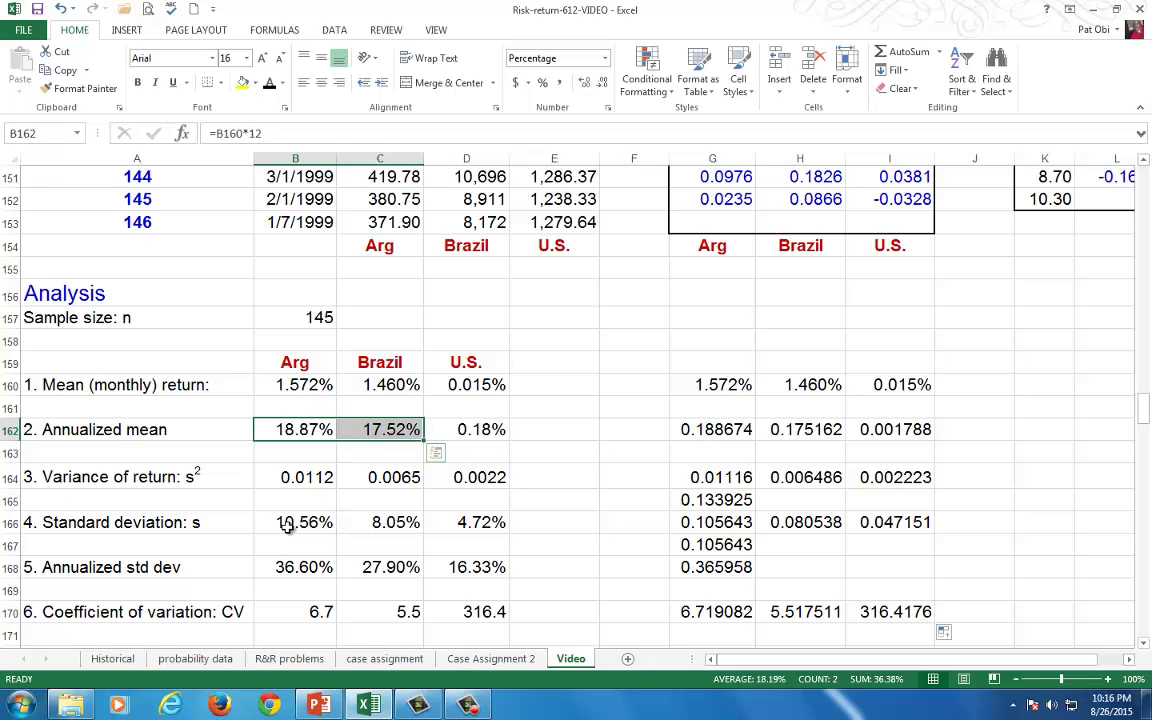
{"action": "left_click_drag", "start_coordinate": [287, 527], "coordinate": [364, 526]}
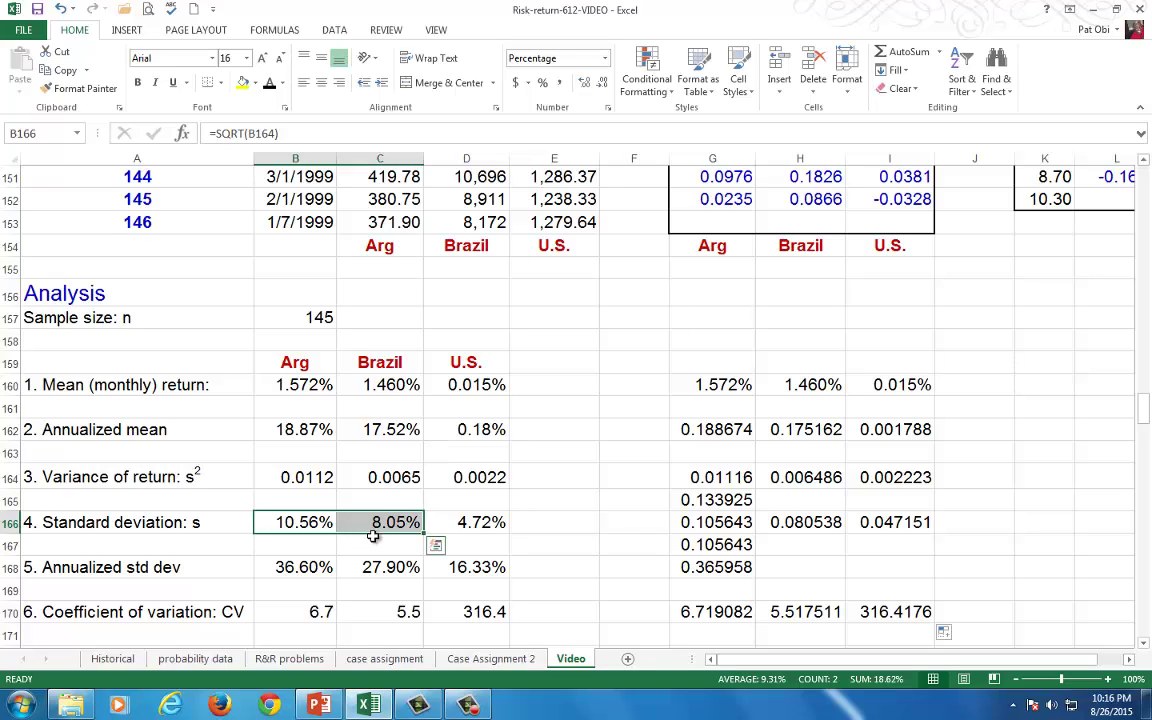
{"action": "left_click", "coordinate": [468, 522]}
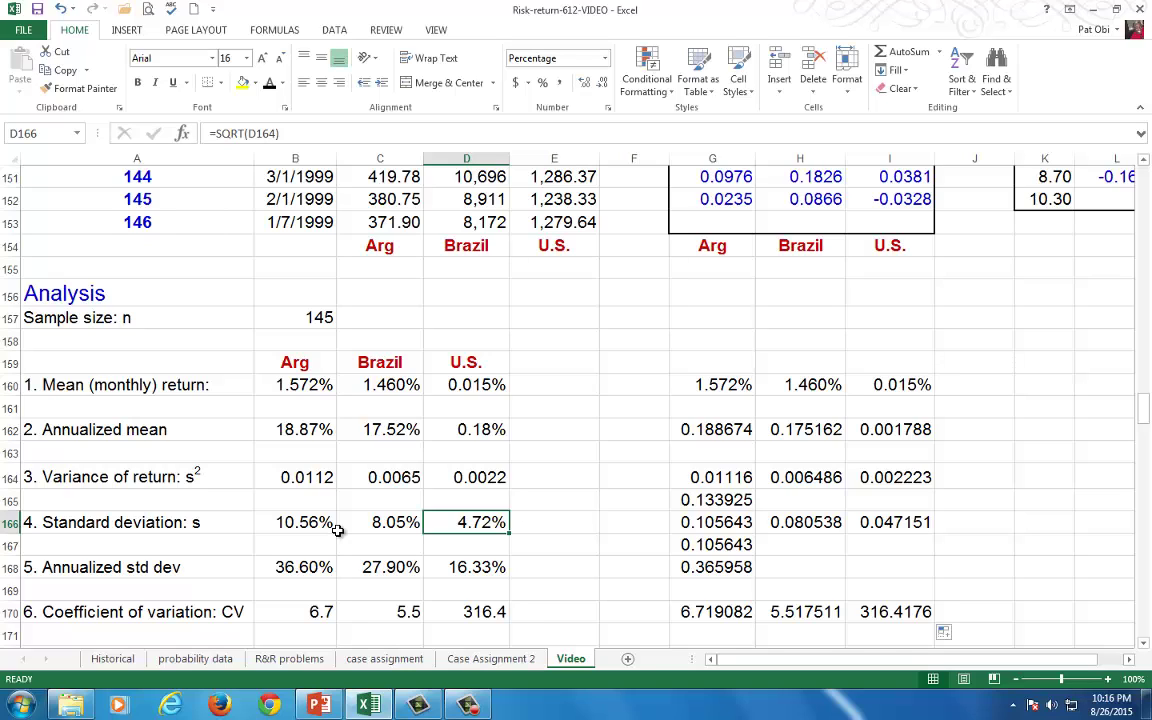
{"action": "left_click_drag", "start_coordinate": [300, 522], "coordinate": [395, 522]}
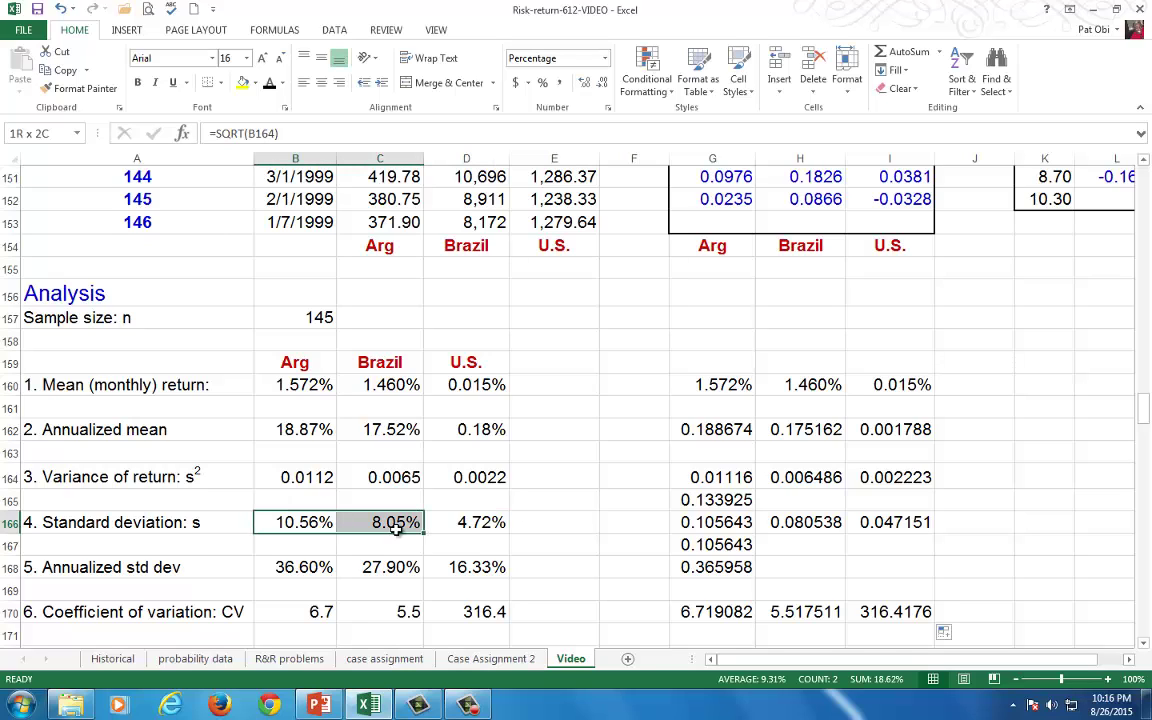
{"action": "left_click_drag", "start_coordinate": [297, 429], "coordinate": [381, 429]}
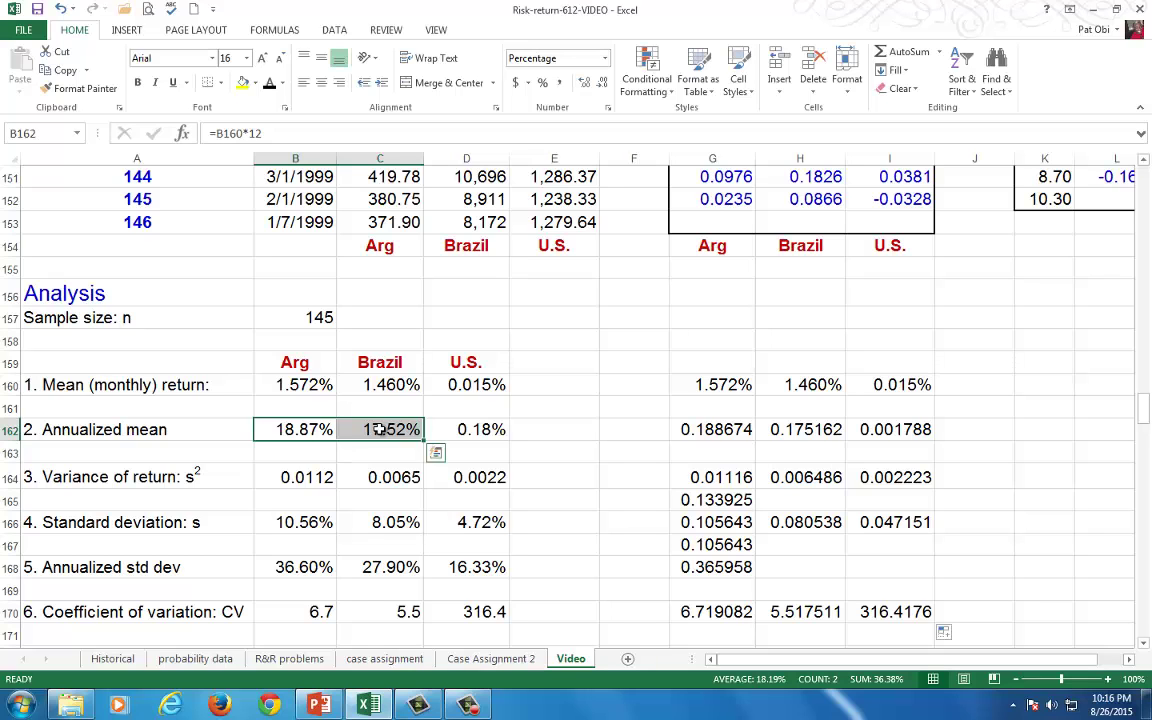
Step: Examine the variance/covariance matrix of the three indices in B174:E177
{"action": "scroll", "coordinate": [458, 531], "scroll_direction": "down", "scroll_amount": 5}
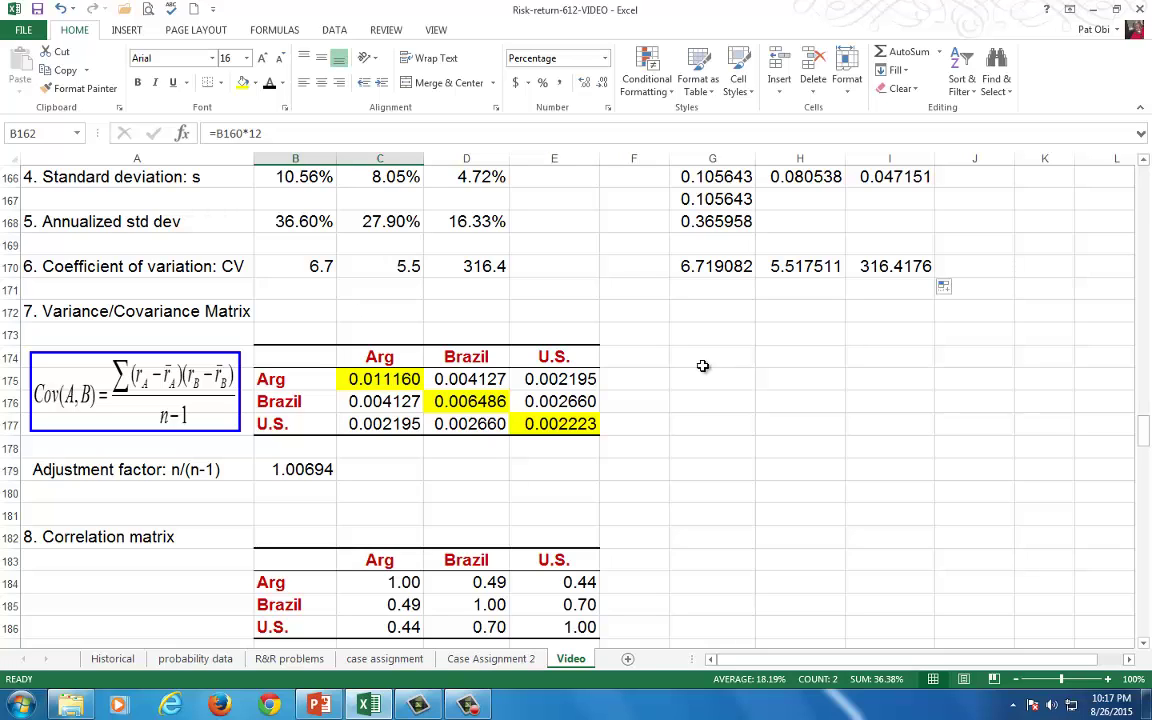
{"action": "left_click_drag", "start_coordinate": [298, 361], "coordinate": [556, 420]}
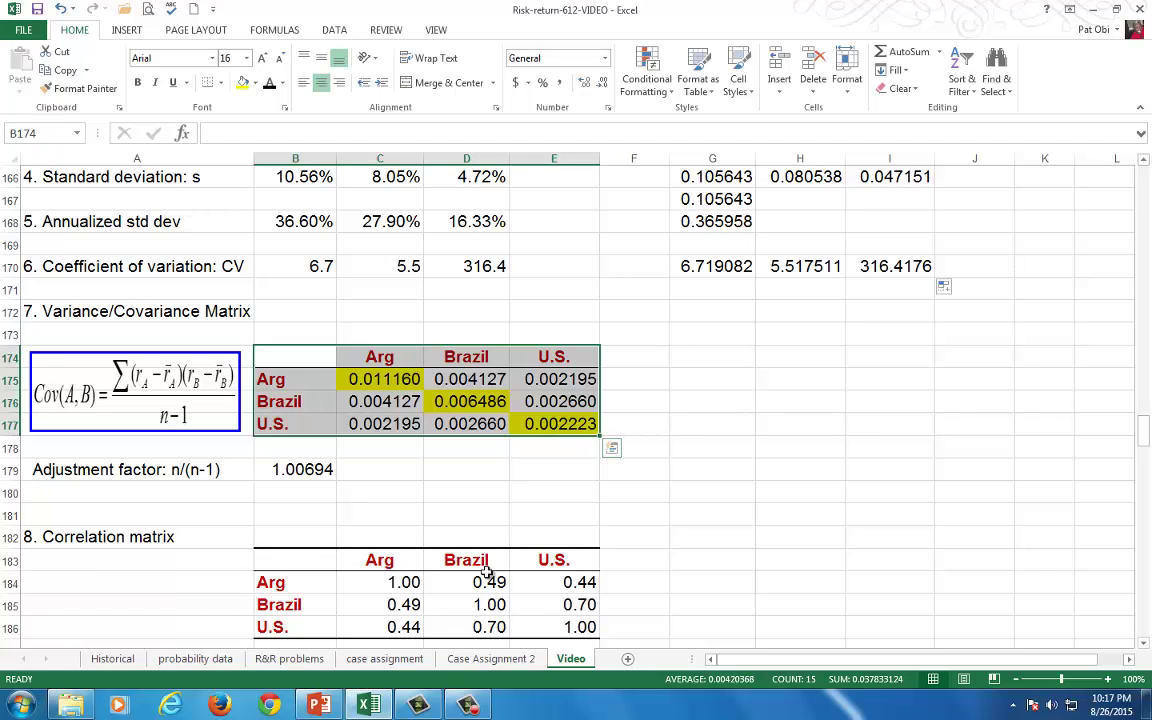
Step: Begin a sample covariance formula in G174 with the COVARIANCE.S function
{"action": "left_click_drag", "start_coordinate": [293, 560], "coordinate": [556, 627]}
{"action": "left_click", "coordinate": [705, 360]}
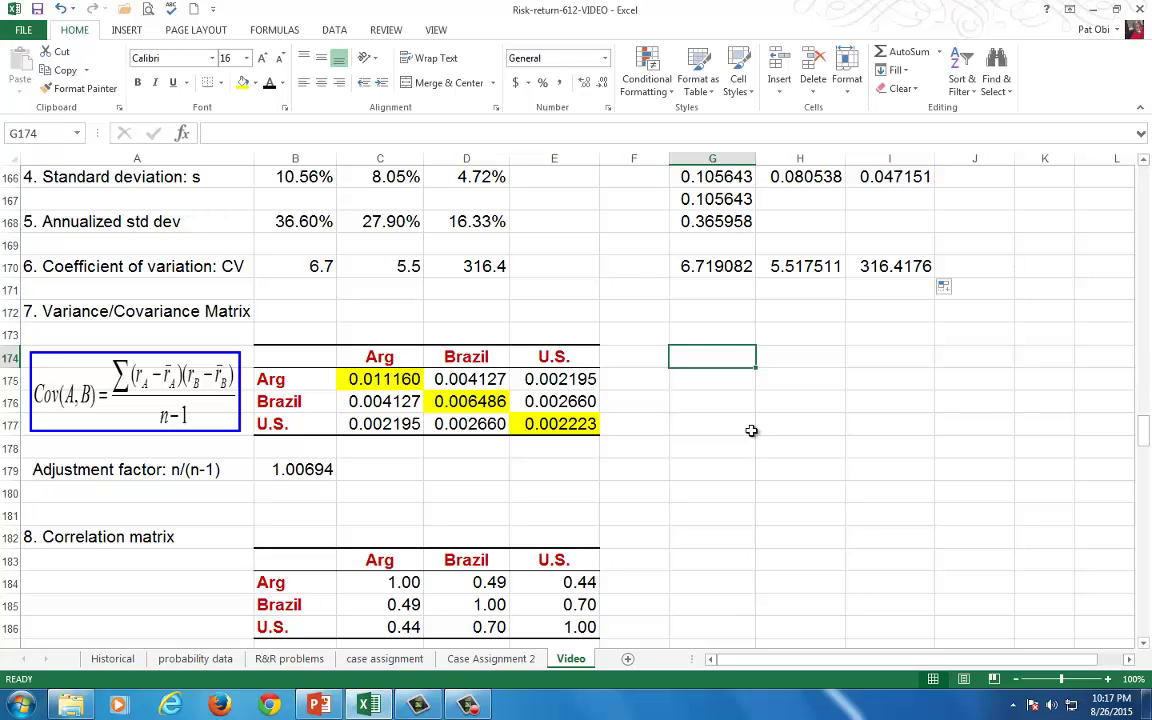
{"action": "type", "text": "="}
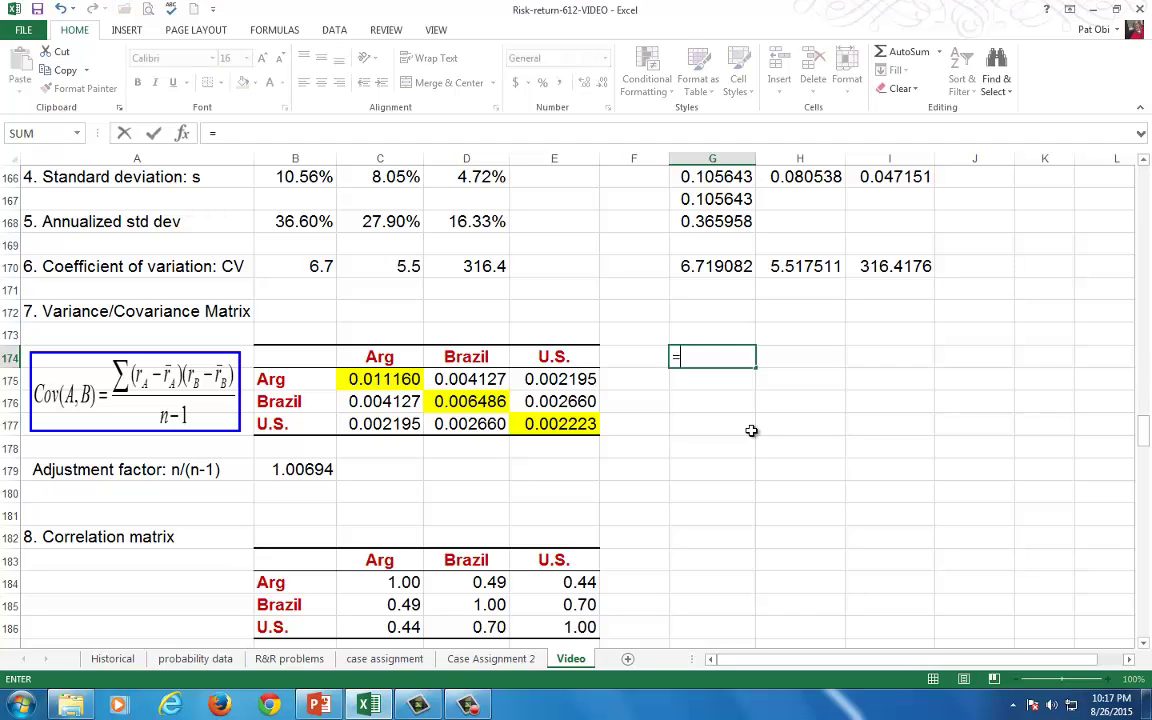
{"action": "type", "text": "COVA"}
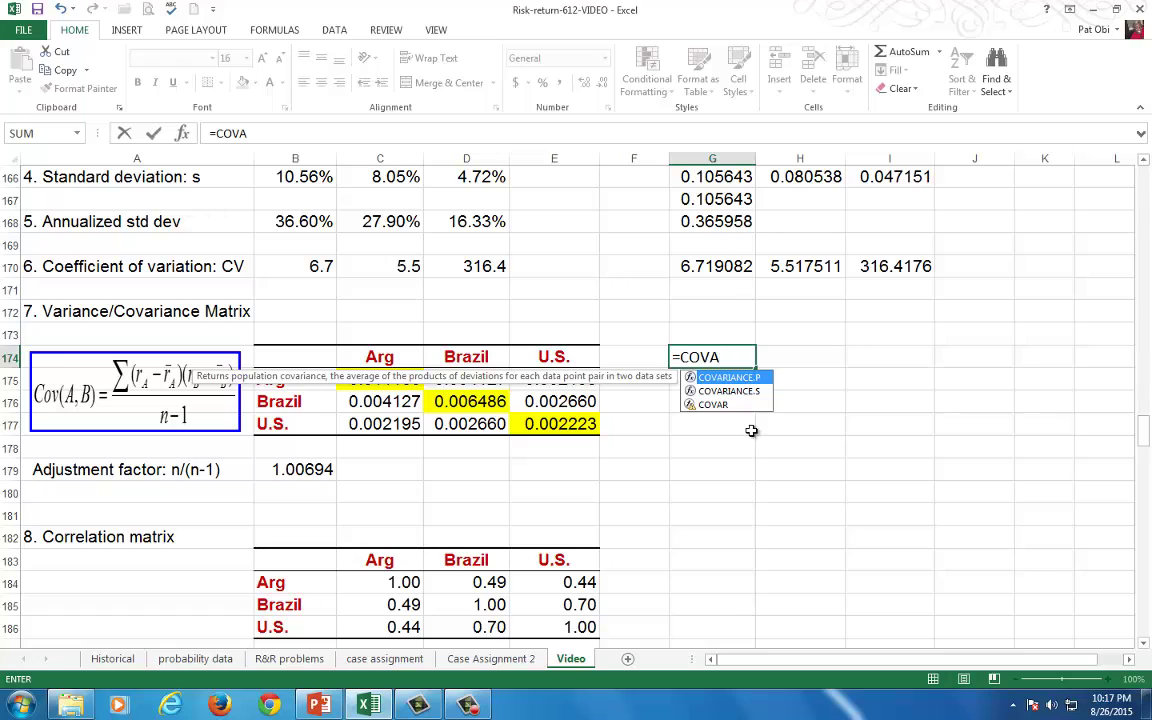
{"action": "type", "text": "RIANCE"}
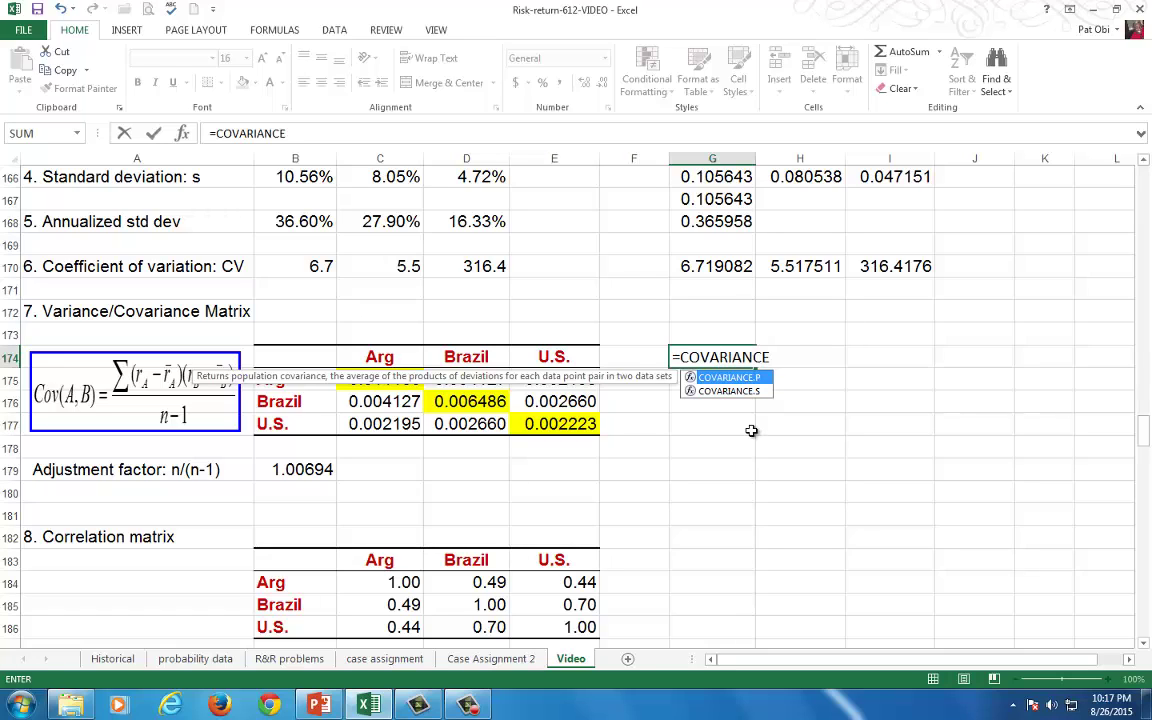
{"action": "type", "text": ".S"}
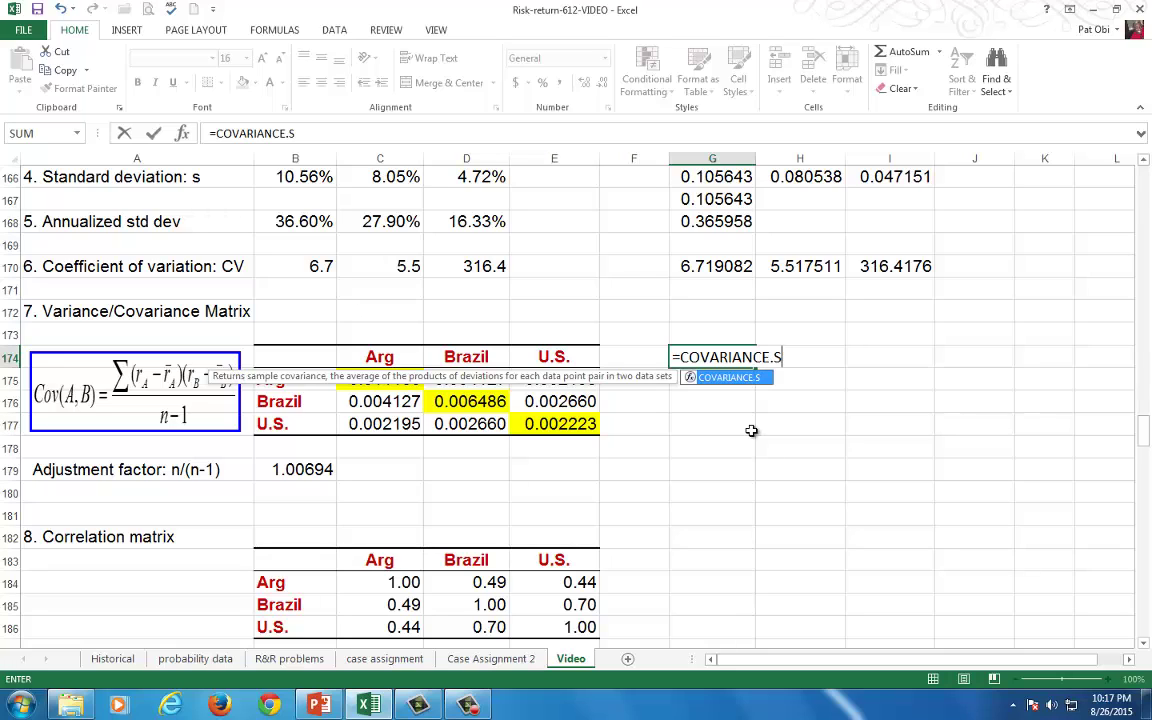
{"action": "type", "text": "("}
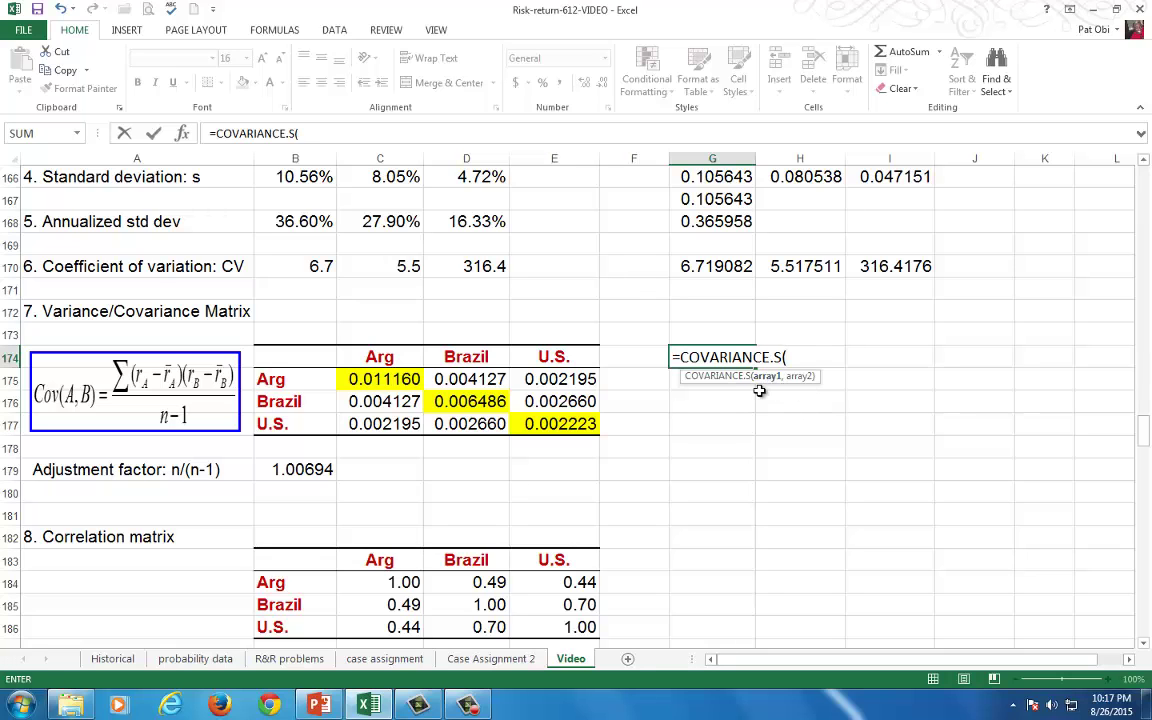
Step: Use Argentina's return series G8:G152 as the first array of the covariance formula
{"action": "left_click_drag", "start_coordinate": [1148, 445], "coordinate": [1146, 185]}
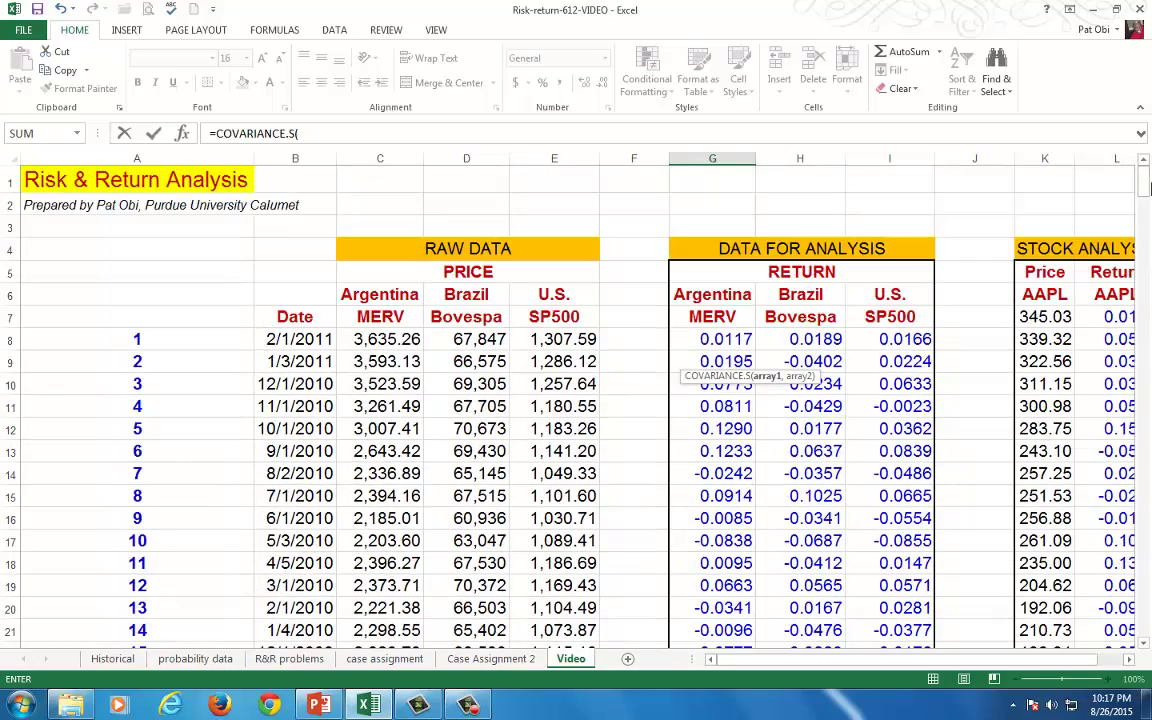
{"action": "left_click", "coordinate": [725, 340]}
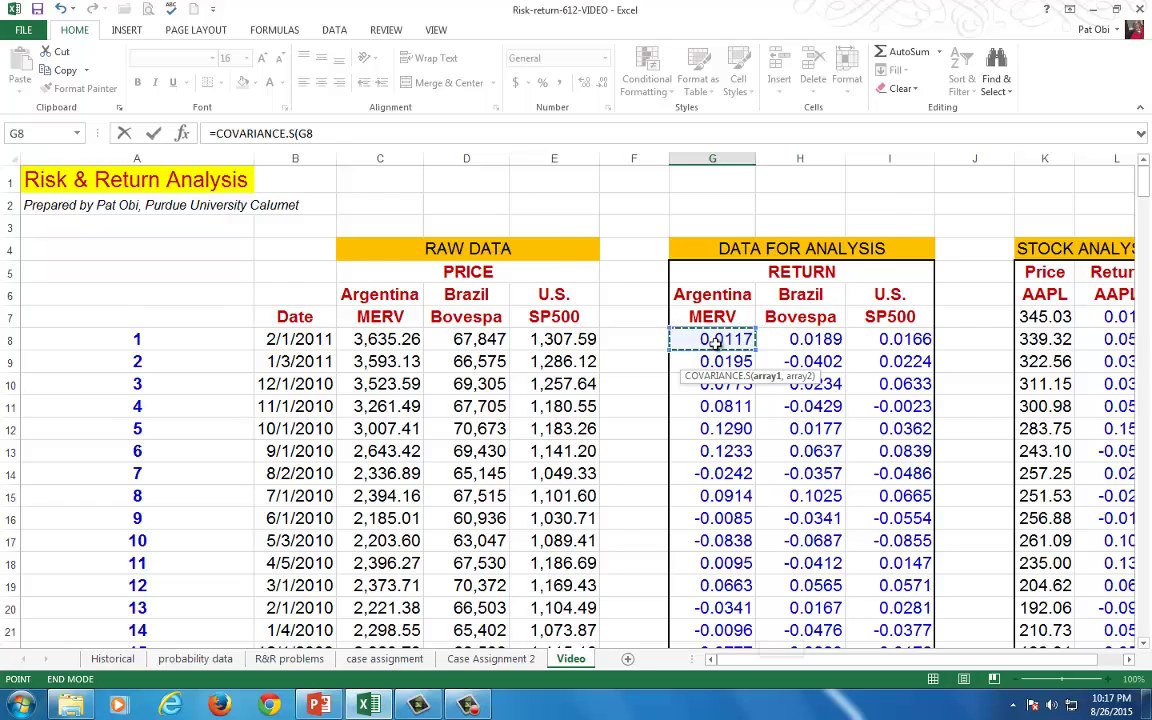
{"action": "key", "text": "ctrl+shift+Down"}
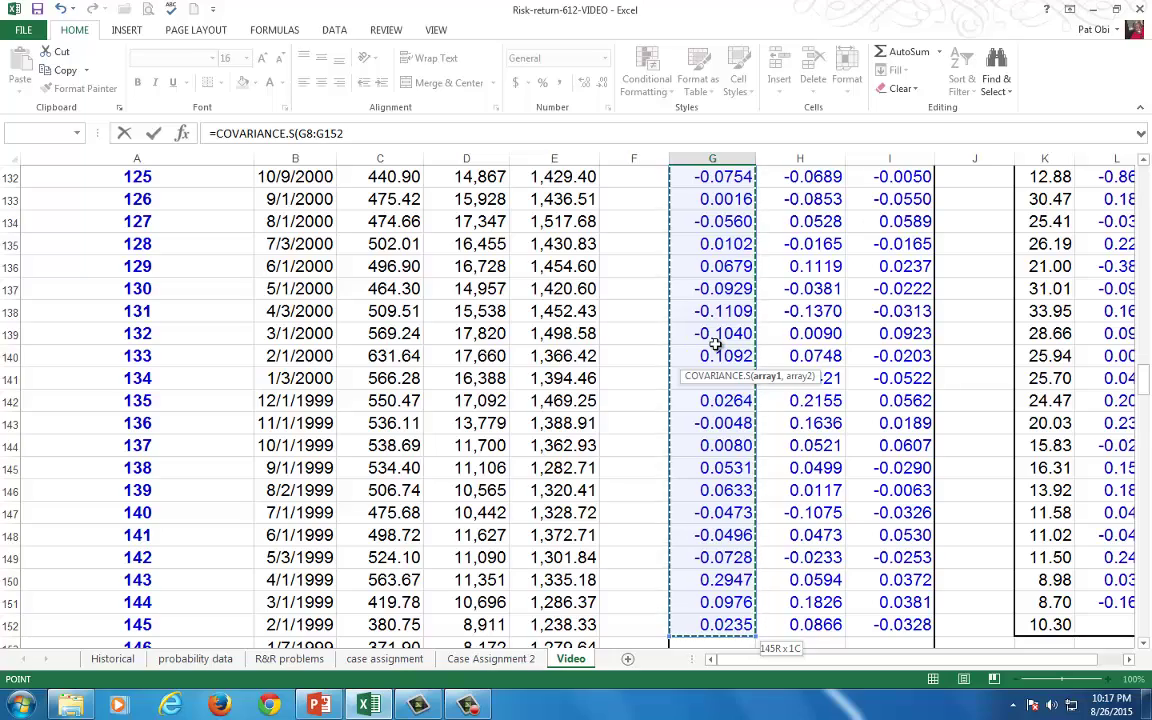
{"action": "scroll", "coordinate": [880, 470], "scroll_direction": "down", "scroll_amount": 8}
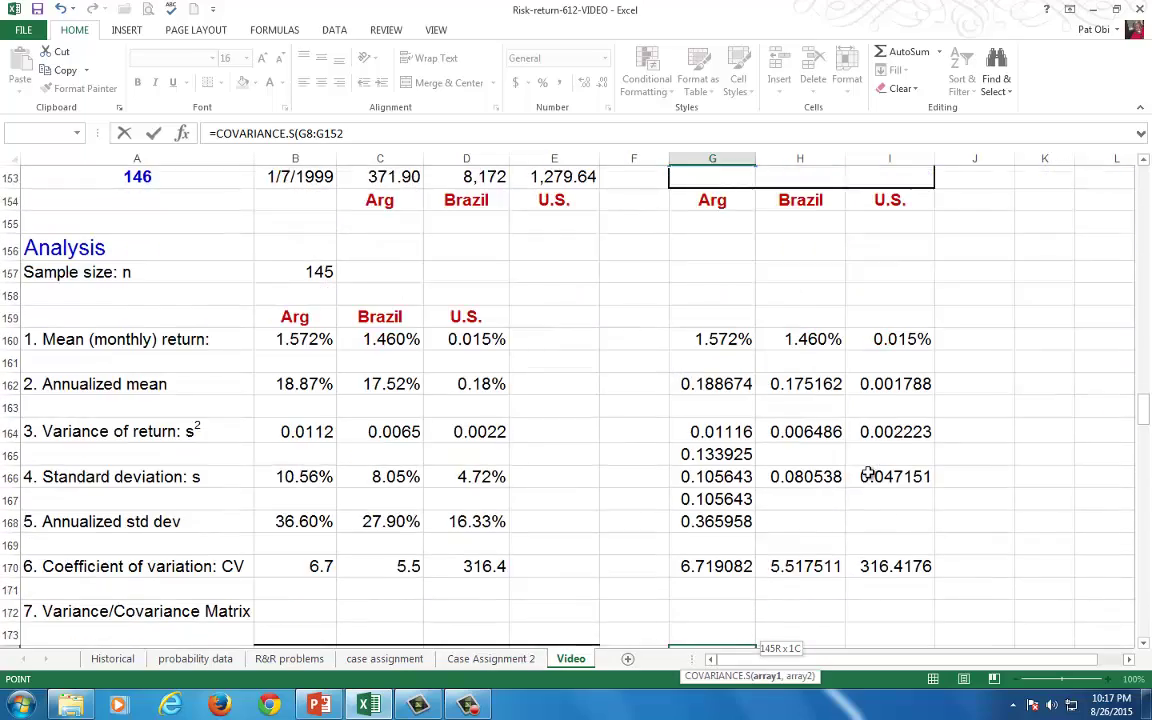
{"action": "scroll", "coordinate": [868, 472], "scroll_direction": "down", "scroll_amount": 2}
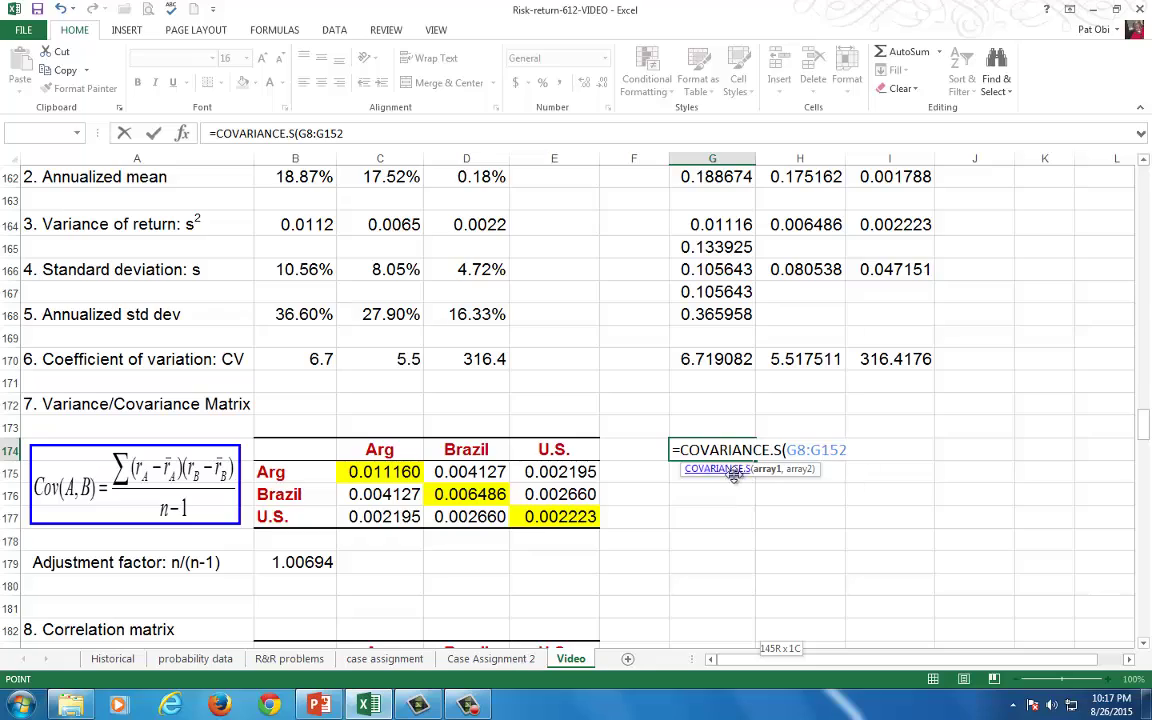
{"action": "type", "text": ","}
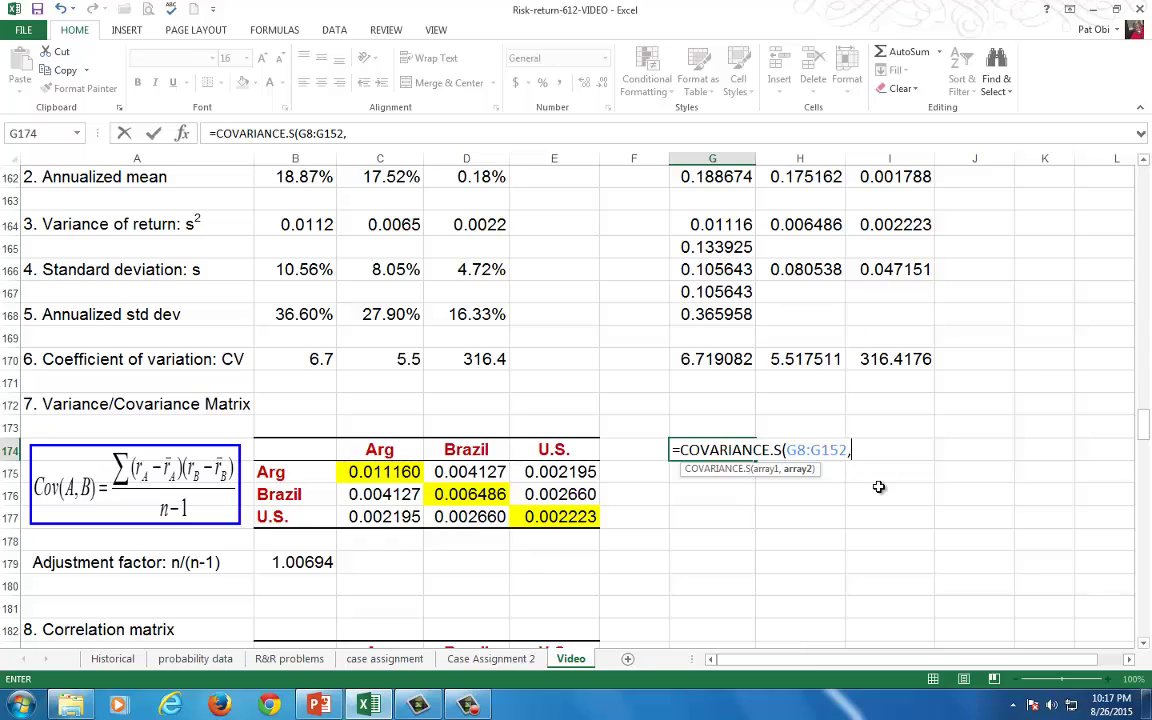
Step: Add Brazil's returns H8:H152 as the second array and enter the formula =COVARIANCE.S(G8:G152,H8:H152) in G174
{"action": "left_click_drag", "start_coordinate": [1148, 418], "coordinate": [1148, 185]}
{"action": "left_click", "coordinate": [830, 340]}
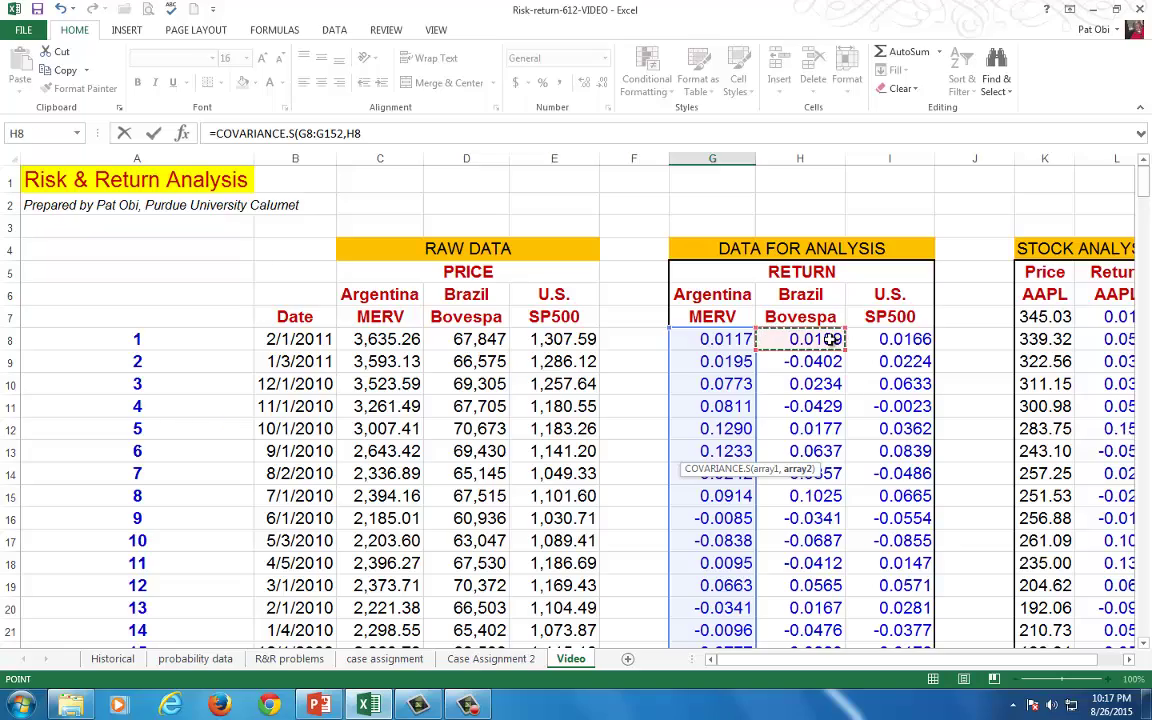
{"action": "key", "text": "ctrl+shift+Down"}
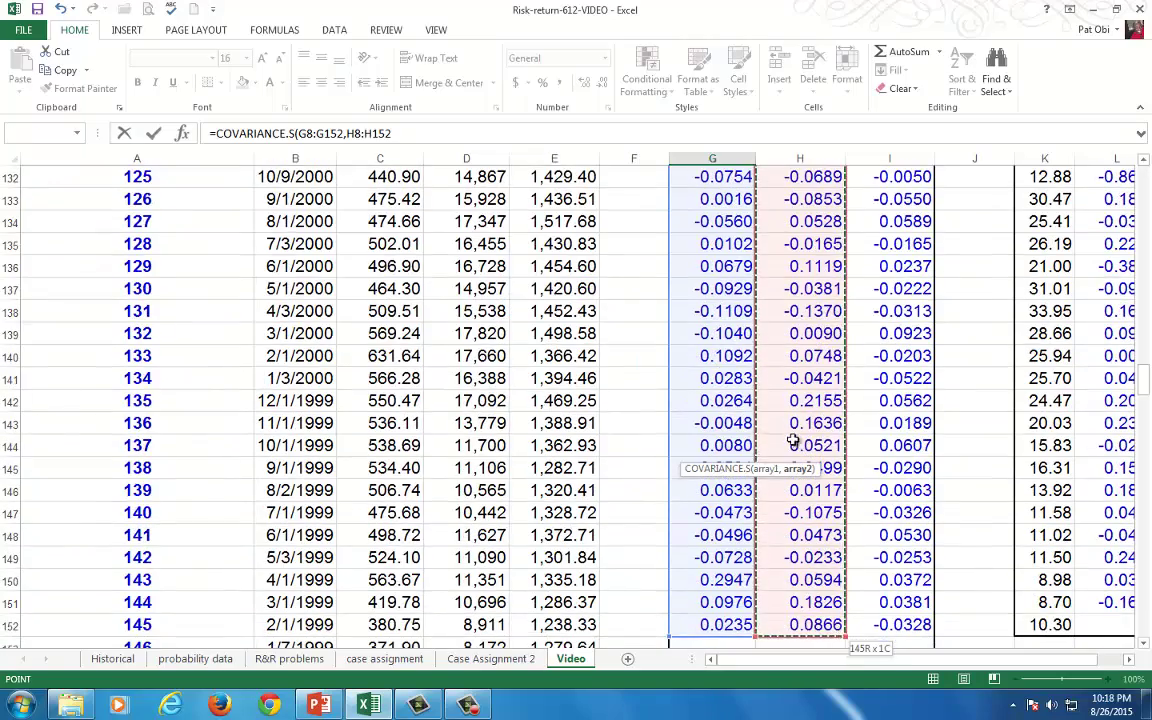
{"action": "scroll", "coordinate": [815, 436], "scroll_direction": "down", "scroll_amount": 8}
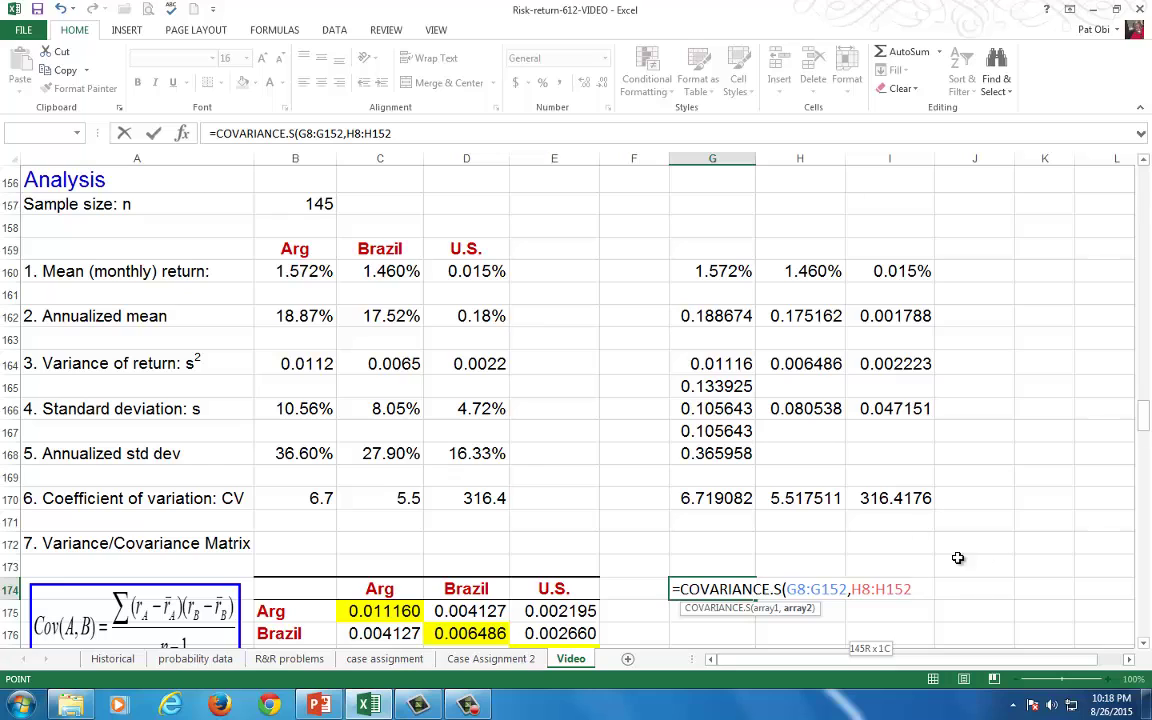
{"action": "type", "text": ")"}
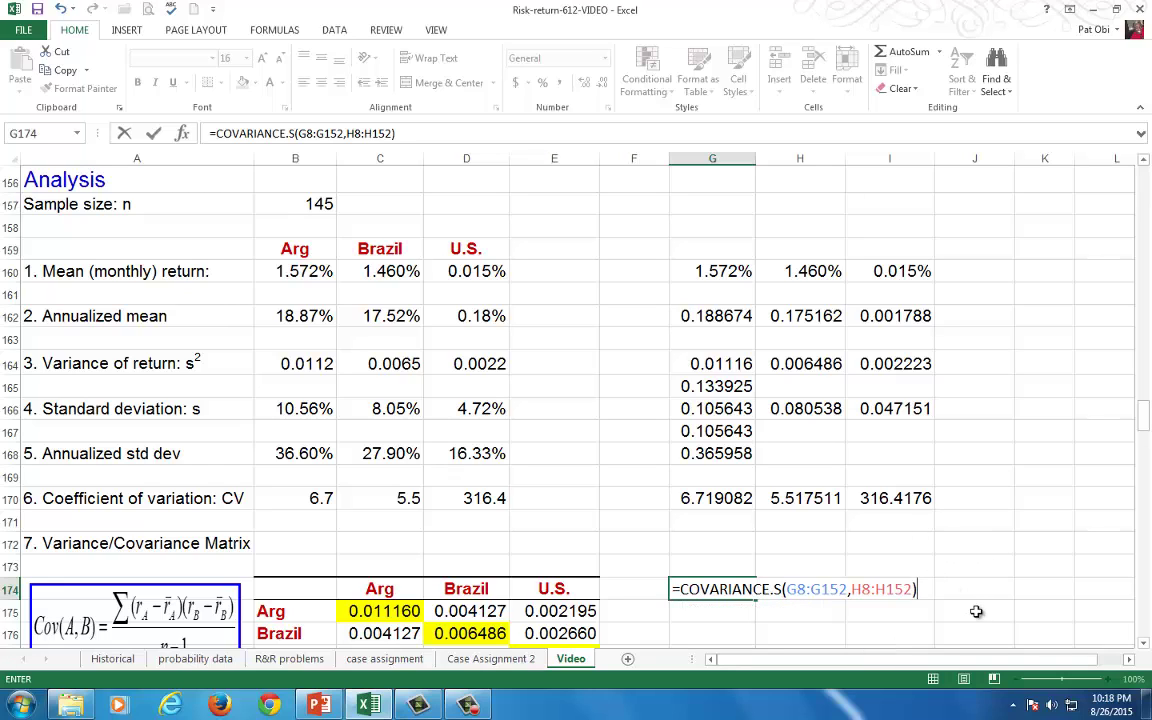
{"action": "key", "text": "Return"}
{"action": "key", "text": "Up"}
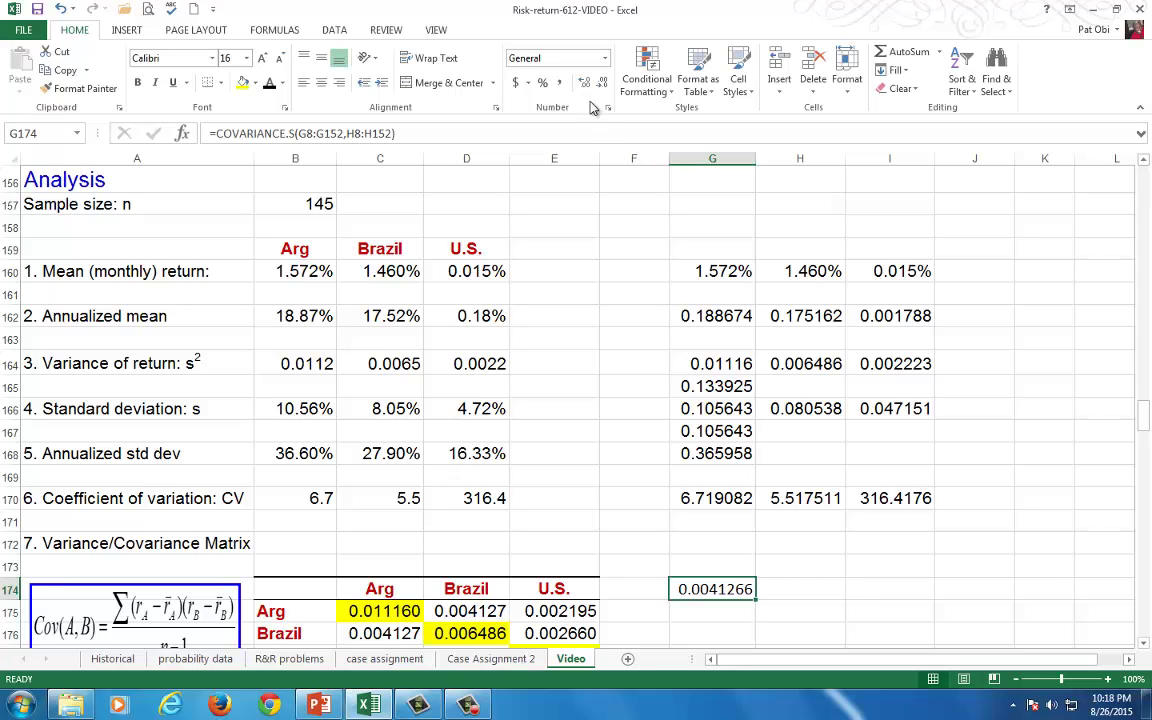
Step: Display the covariance in G174 with six decimal places and compare it with the Argentina–Brazil entry in C176
{"action": "scroll", "coordinate": [688, 341], "scroll_direction": "down", "scroll_amount": 2}
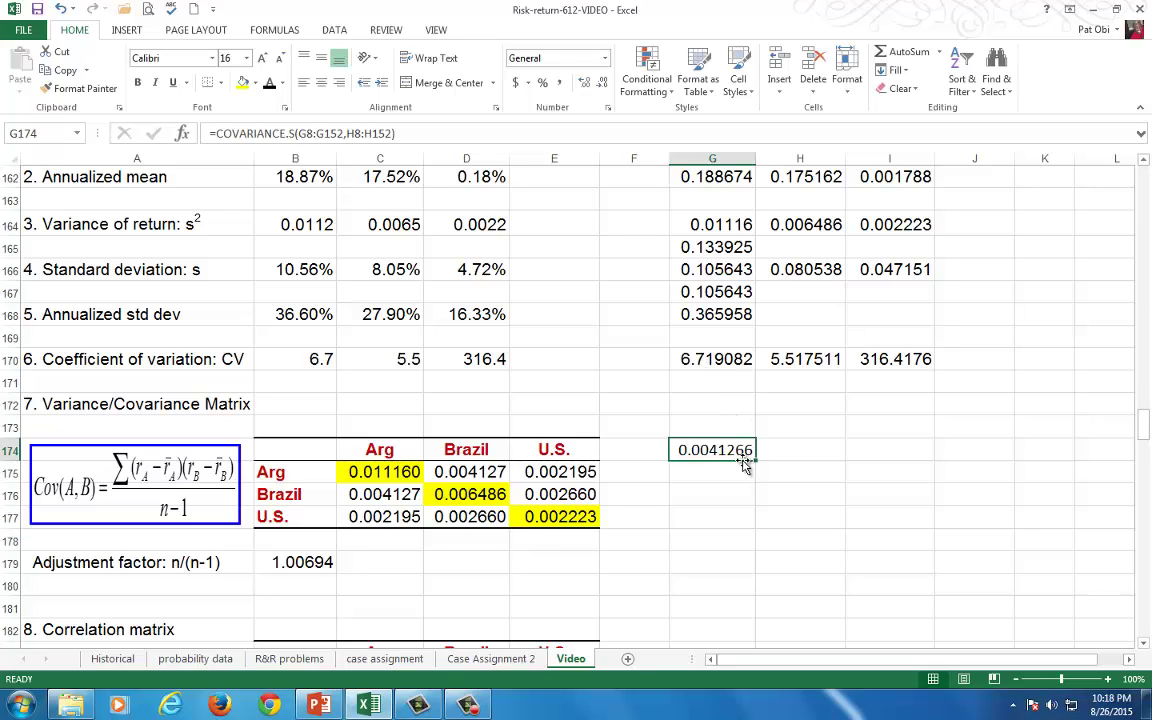
{"action": "left_click", "coordinate": [603, 84]}
{"action": "left_click", "coordinate": [603, 84]}
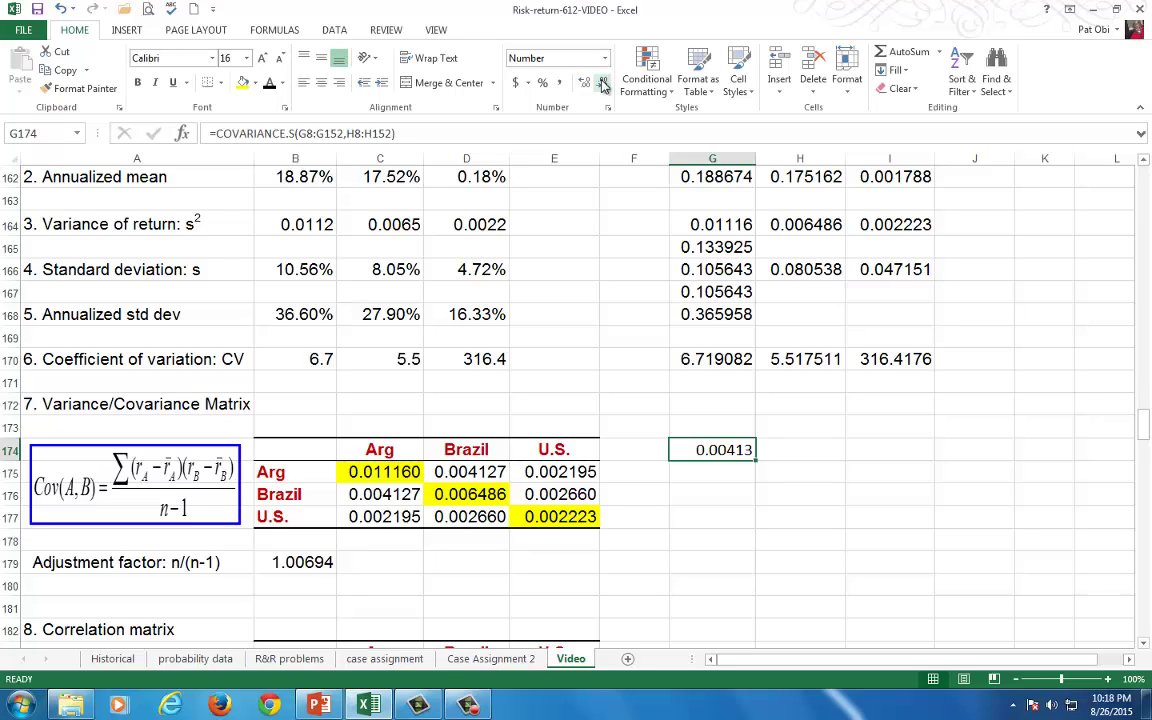
{"action": "left_click", "coordinate": [584, 82]}
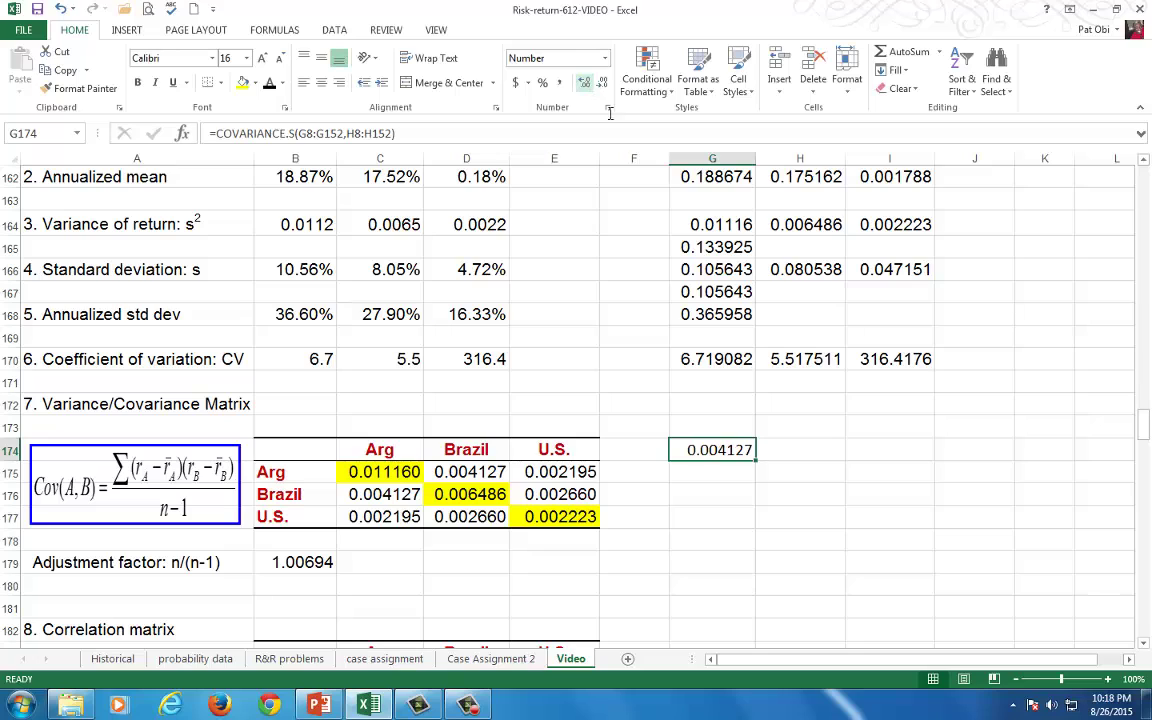
{"action": "left_click", "coordinate": [385, 494]}
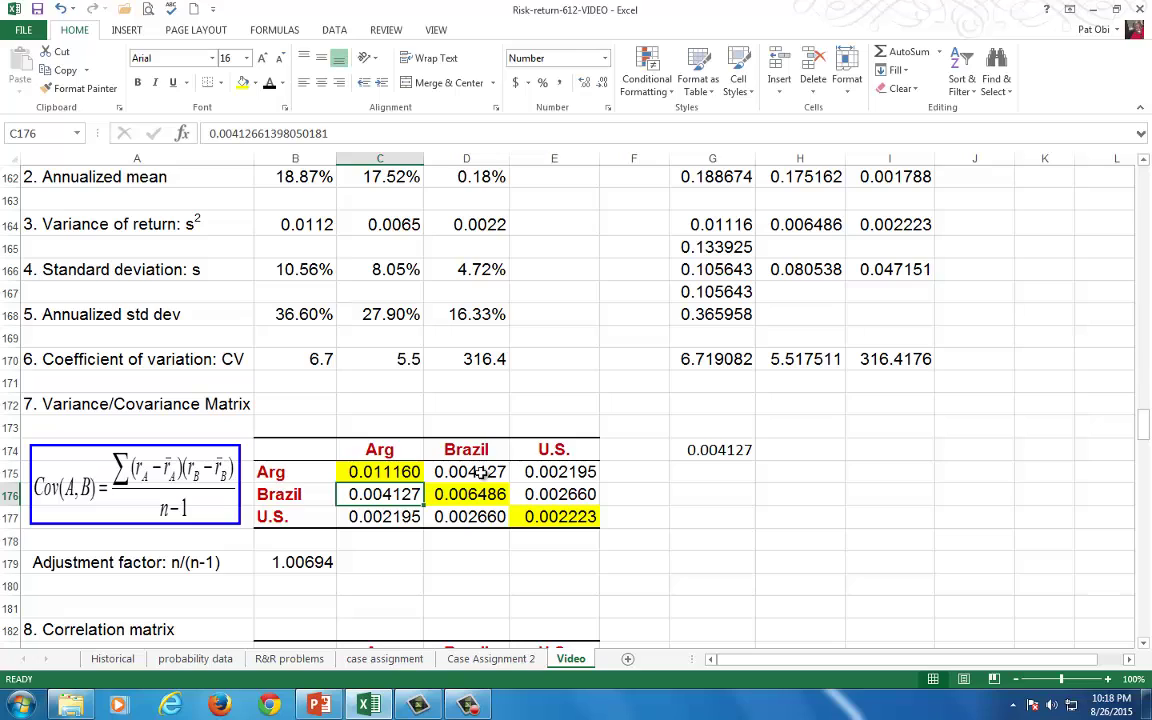
Step: Clear G174 and open the Covariance tool from the Data Analysis tools
{"action": "left_click", "coordinate": [709, 450]}
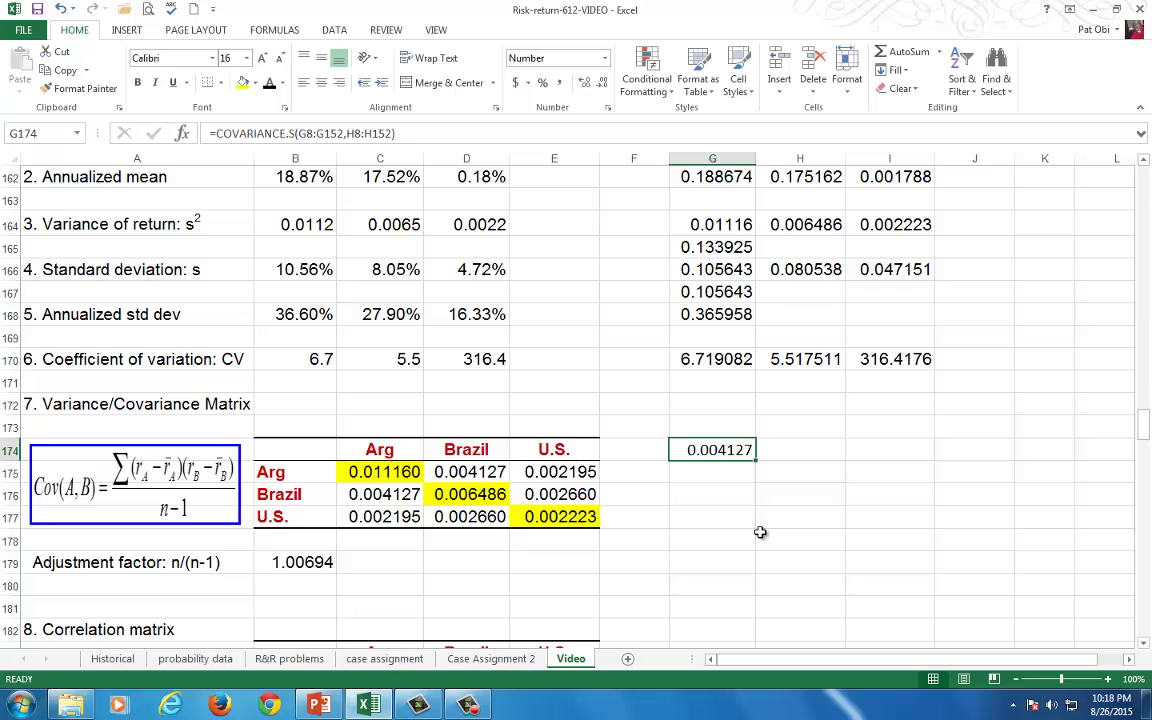
{"action": "key", "text": "Delete"}
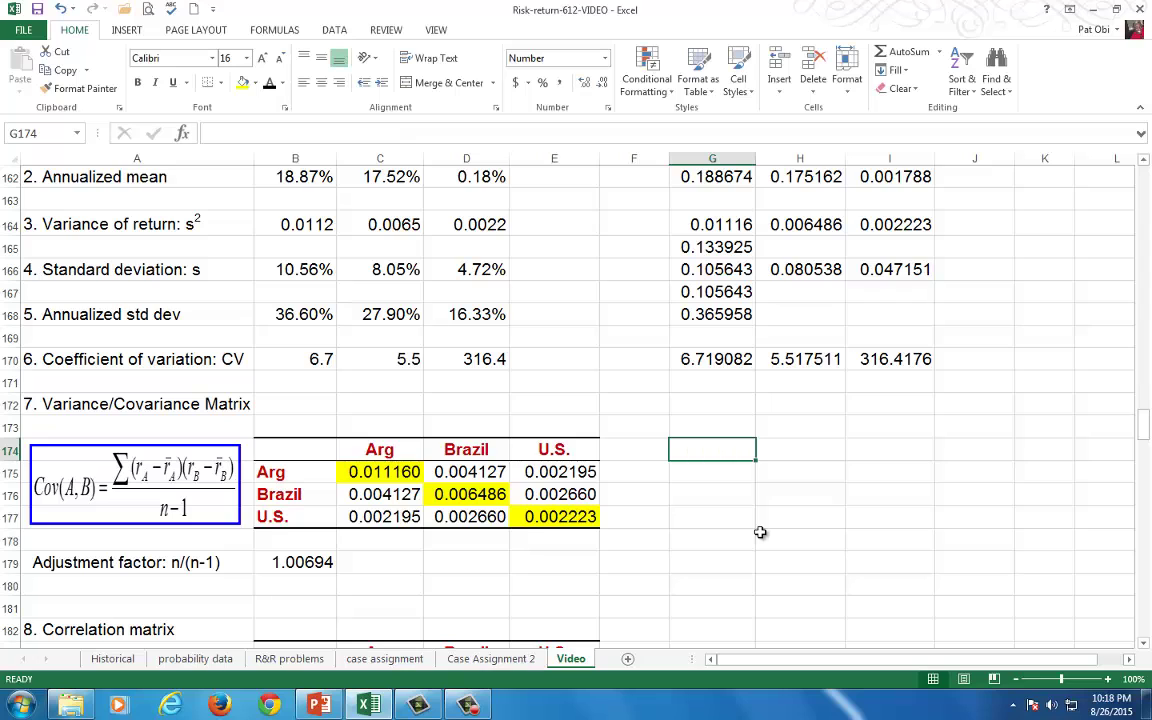
{"action": "left_click", "coordinate": [332, 31]}
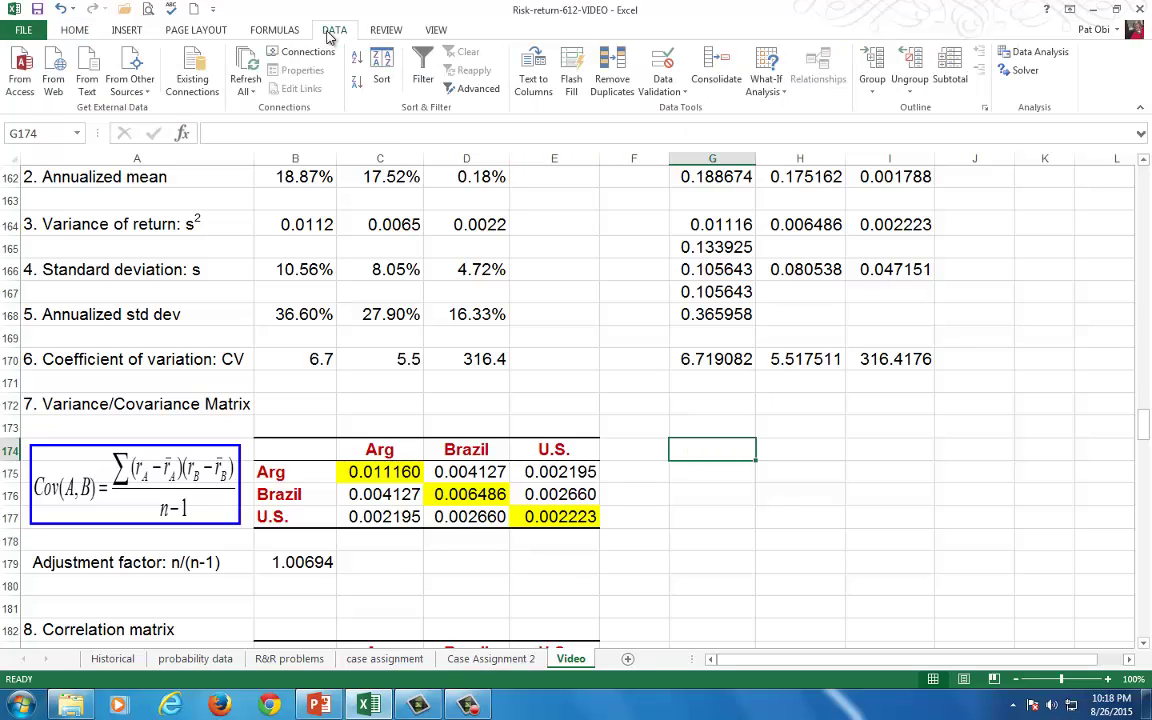
{"action": "left_click", "coordinate": [1030, 55]}
{"action": "left_click_drag", "start_coordinate": [468, 220], "coordinate": [530, 96]}
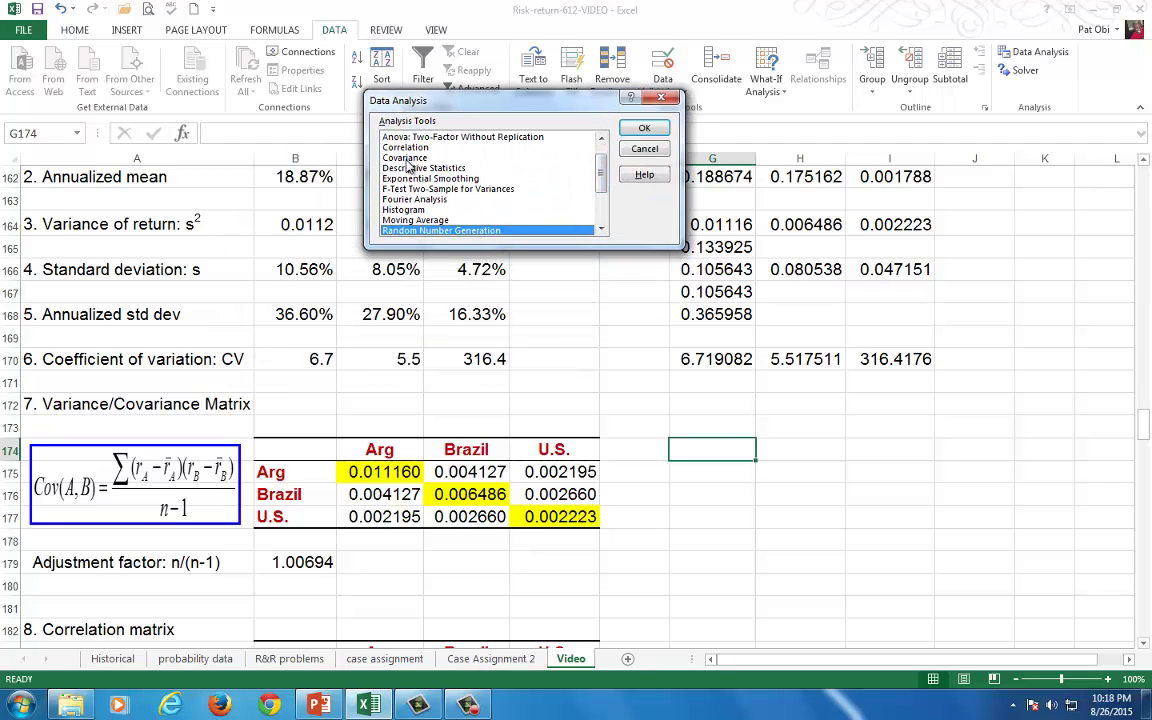
{"action": "left_click", "coordinate": [407, 158]}
{"action": "left_click", "coordinate": [648, 131]}
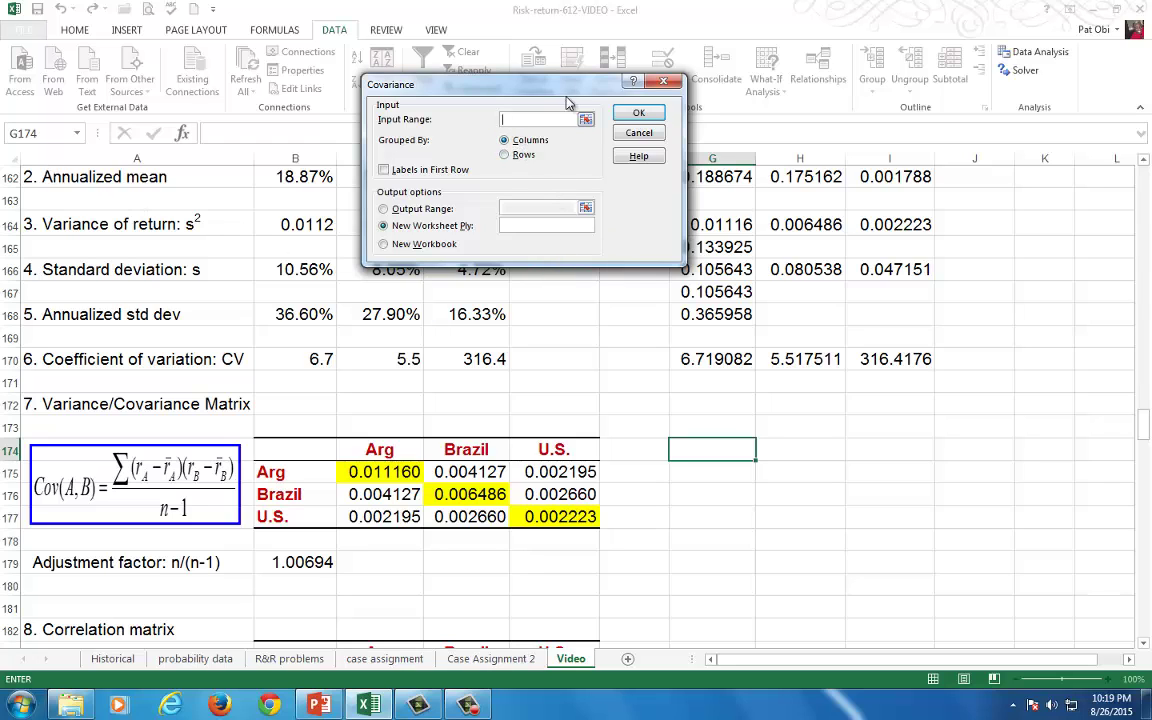
Step: Set the covariance input range to the three return columns, G7:I152, grouped by columns with labels in the first row
{"action": "left_click_drag", "start_coordinate": [566, 97], "coordinate": [569, 283]}
{"action": "left_click_drag", "start_coordinate": [1146, 425], "coordinate": [1148, 175]}
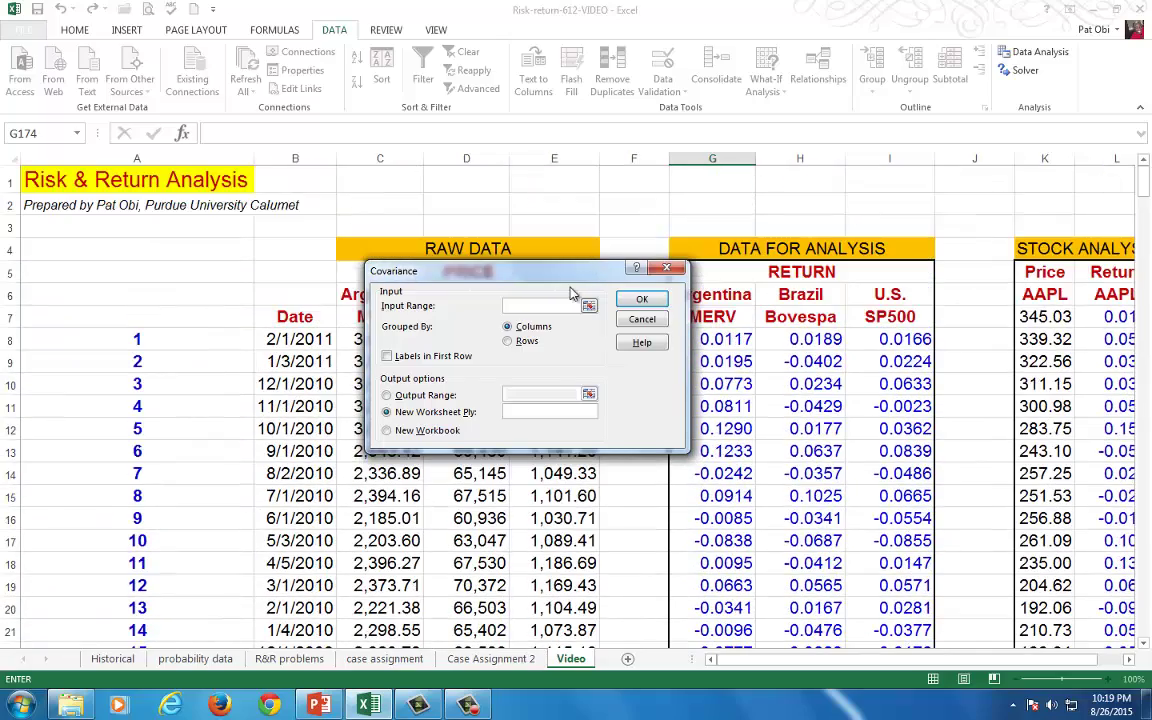
{"action": "left_click_drag", "start_coordinate": [517, 266], "coordinate": [463, 247]}
{"action": "left_click_drag", "start_coordinate": [711, 320], "coordinate": [857, 401]}
{"action": "key", "text": "ctrl+shift+Down"}
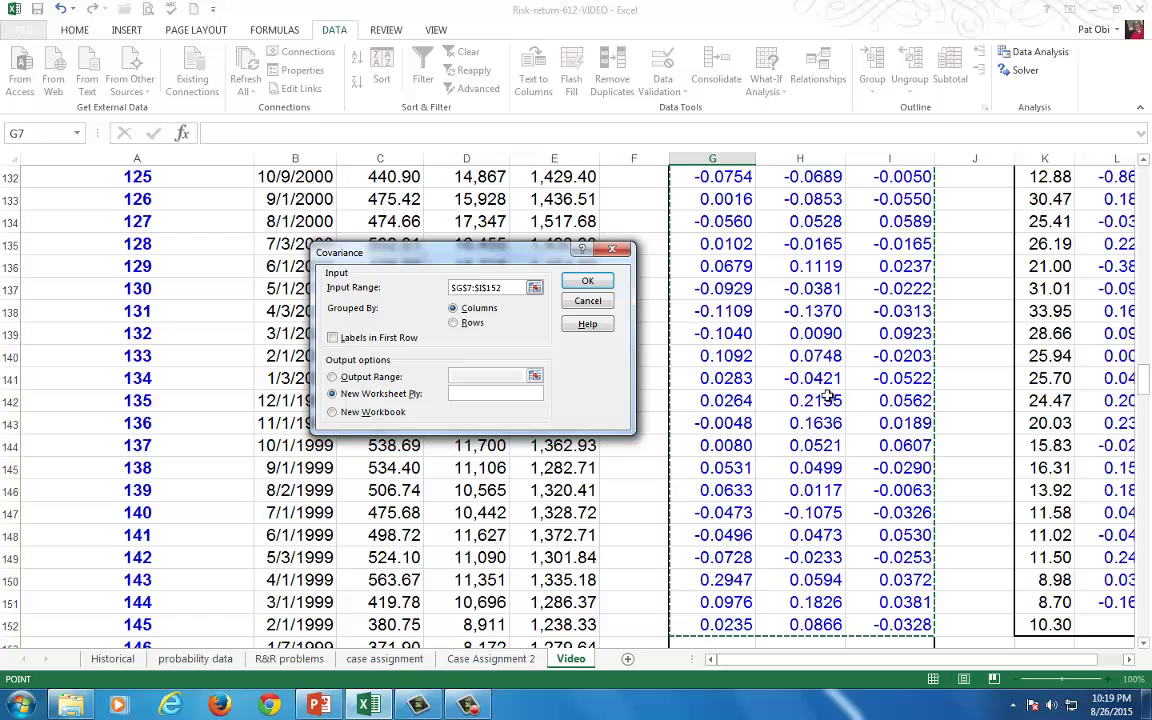
{"action": "left_click", "coordinate": [333, 338]}
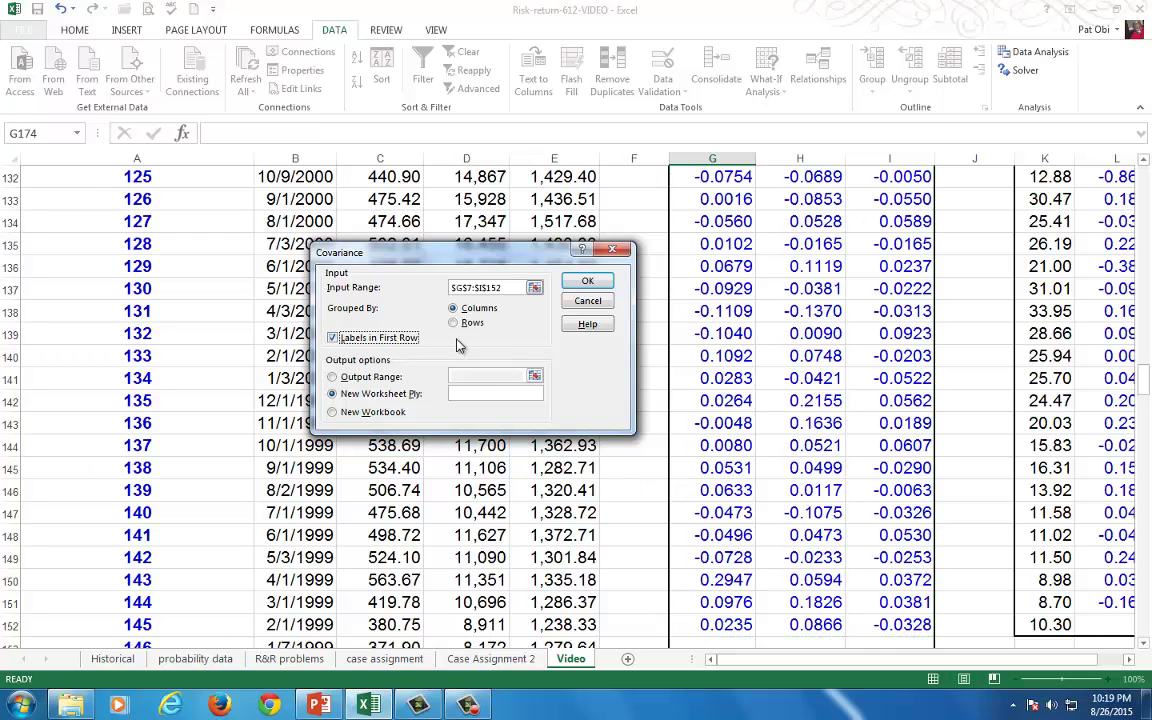
Step: Send the covariance output to G174 on the same sheet and generate the matrix
{"action": "left_click", "coordinate": [333, 378]}
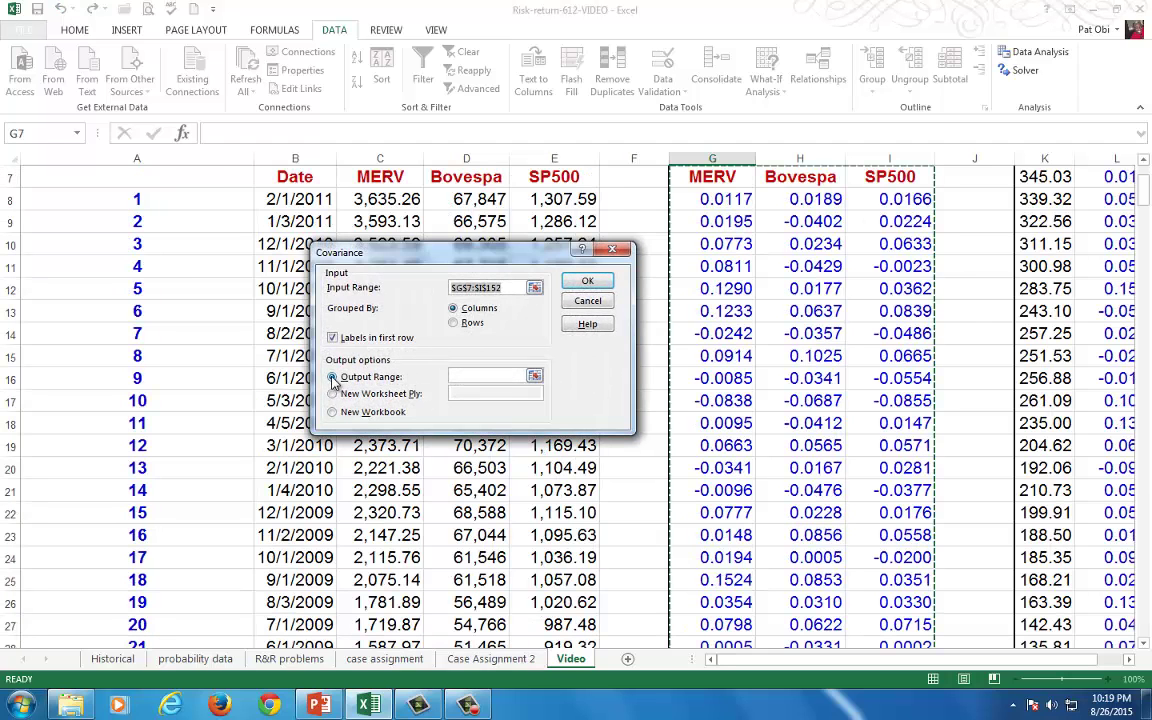
{"action": "left_click", "coordinate": [482, 375]}
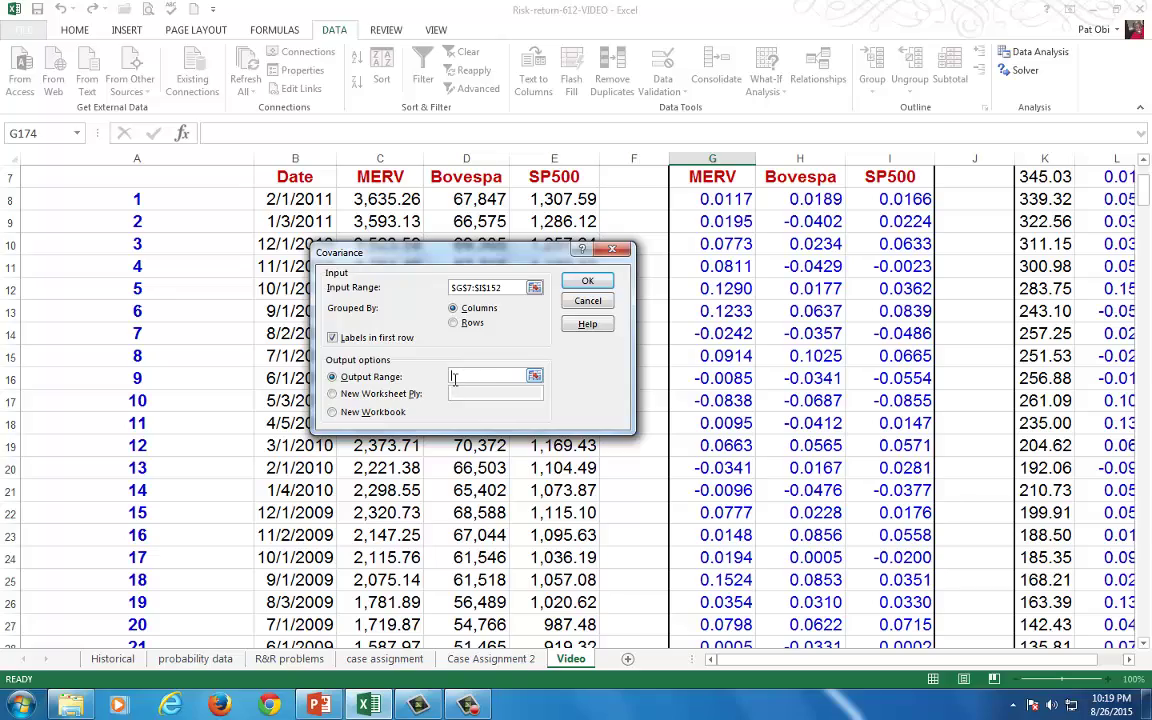
{"action": "left_click_drag", "start_coordinate": [1147, 222], "coordinate": [1147, 430]}
{"action": "left_click", "coordinate": [708, 441]}
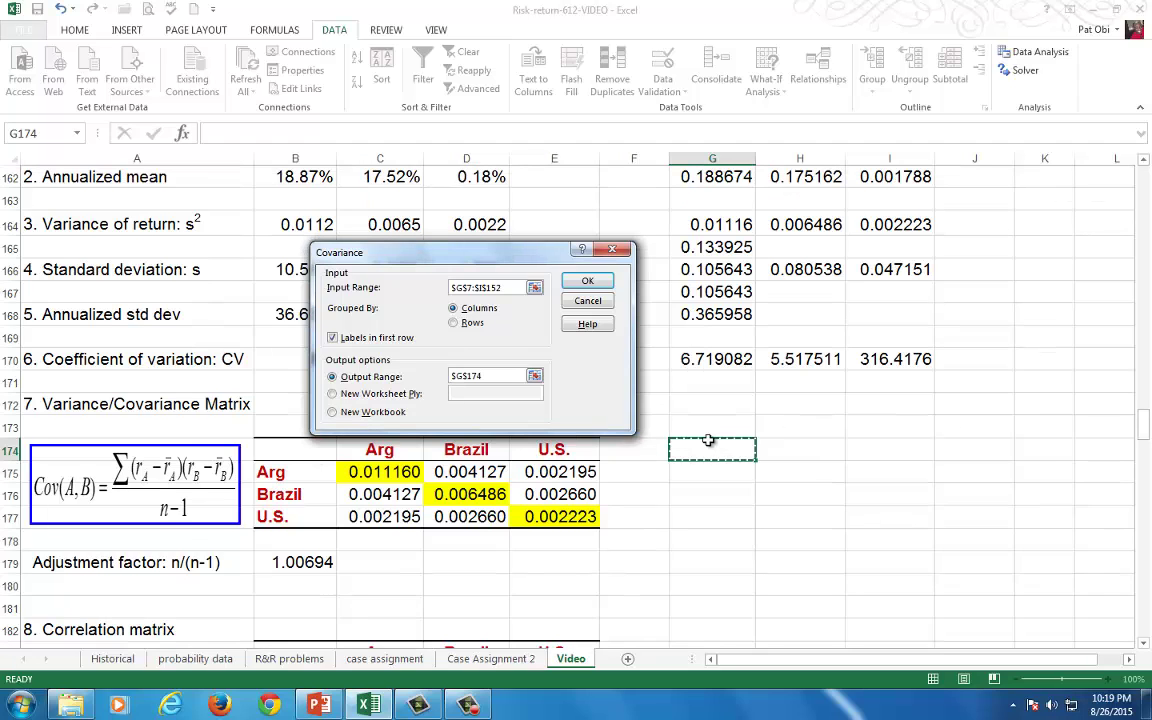
{"action": "left_click", "coordinate": [587, 284]}
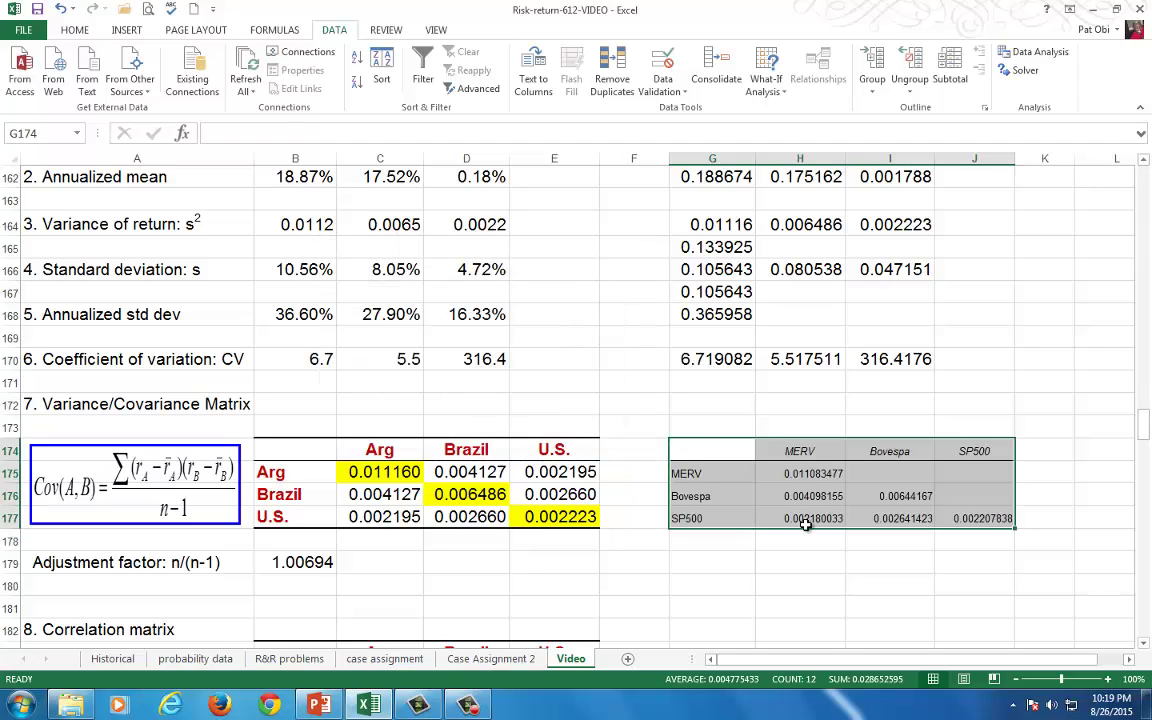
Step: Set the font size of the generated covariance matrix in G174:J177 to 14
{"action": "left_click", "coordinate": [75, 29]}
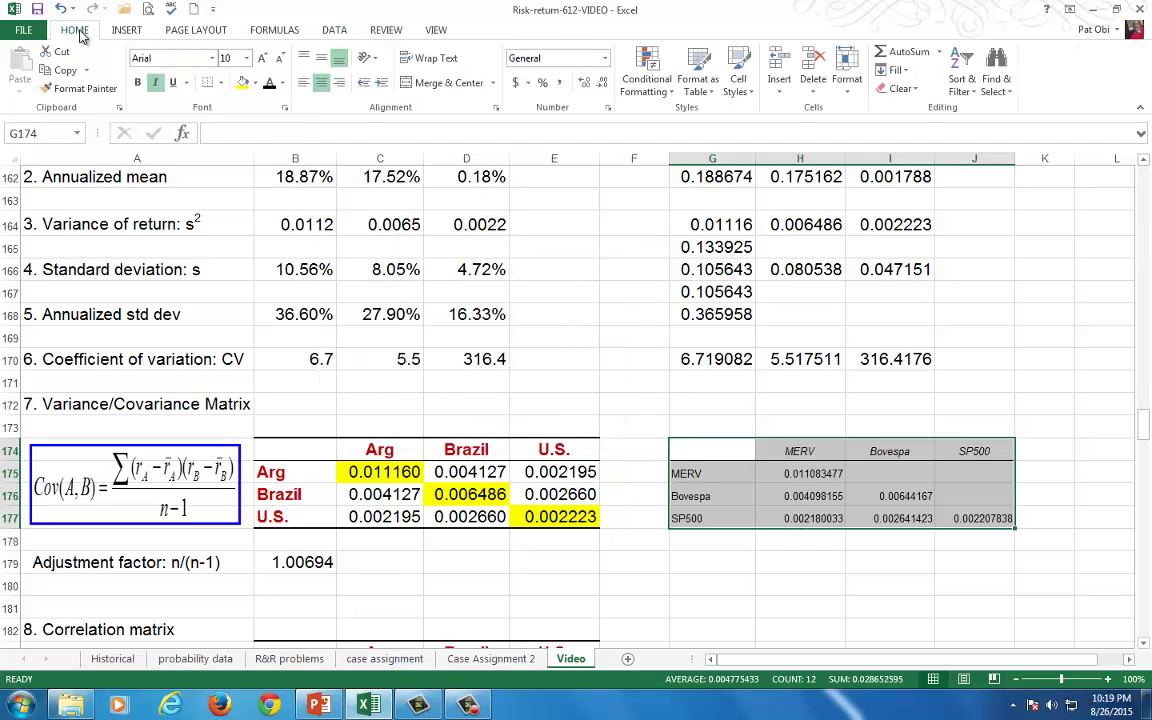
{"action": "left_click", "coordinate": [249, 59]}
{"action": "left_click", "coordinate": [227, 152]}
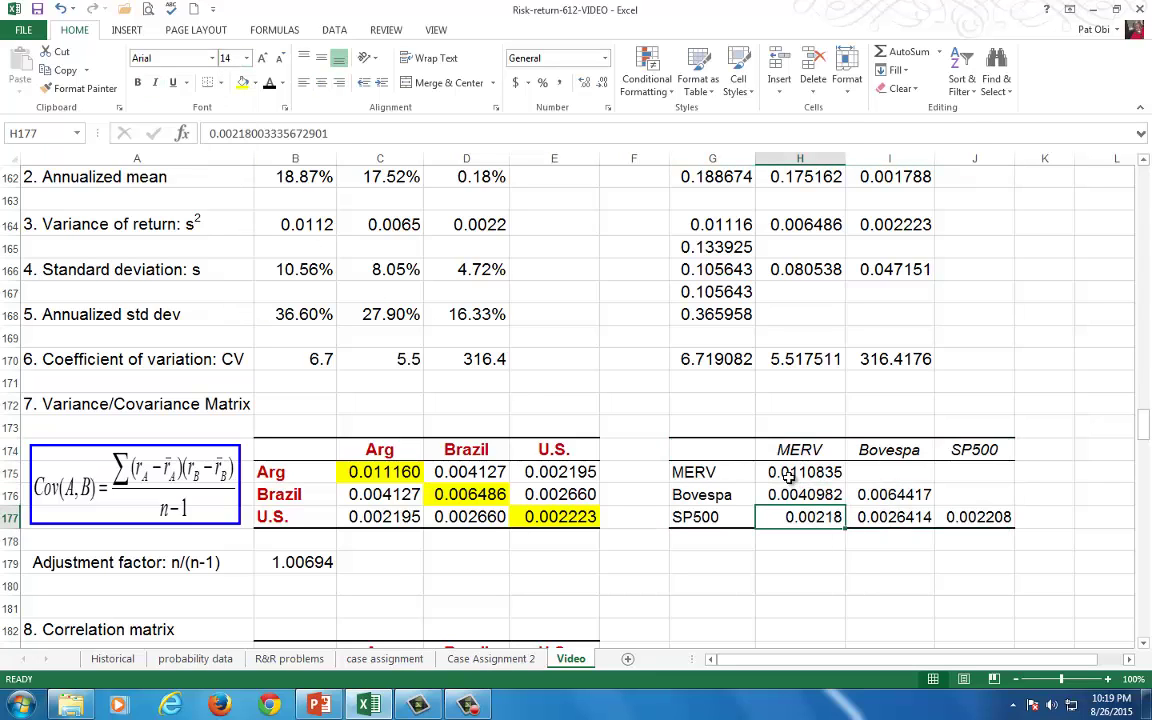
Step: Set the matrix values in H175:J177 to font size 16 and reduce them to five decimal places
{"action": "left_click_drag", "start_coordinate": [800, 472], "coordinate": [951, 509]}
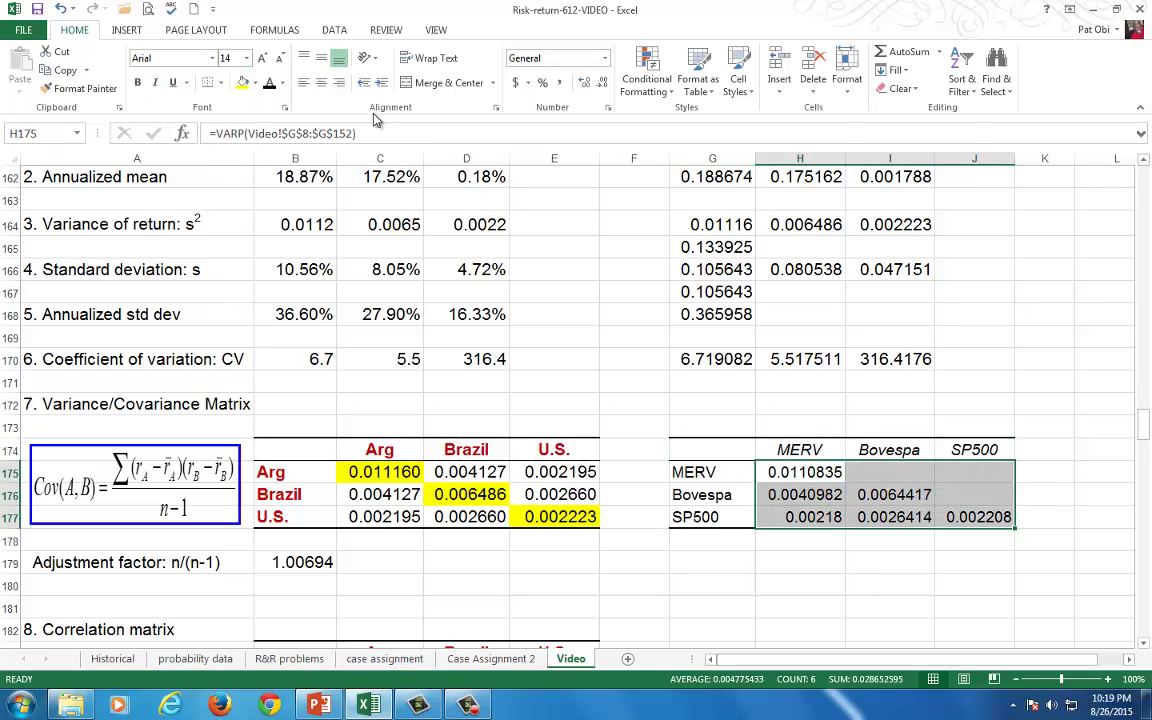
{"action": "left_click", "coordinate": [249, 62]}
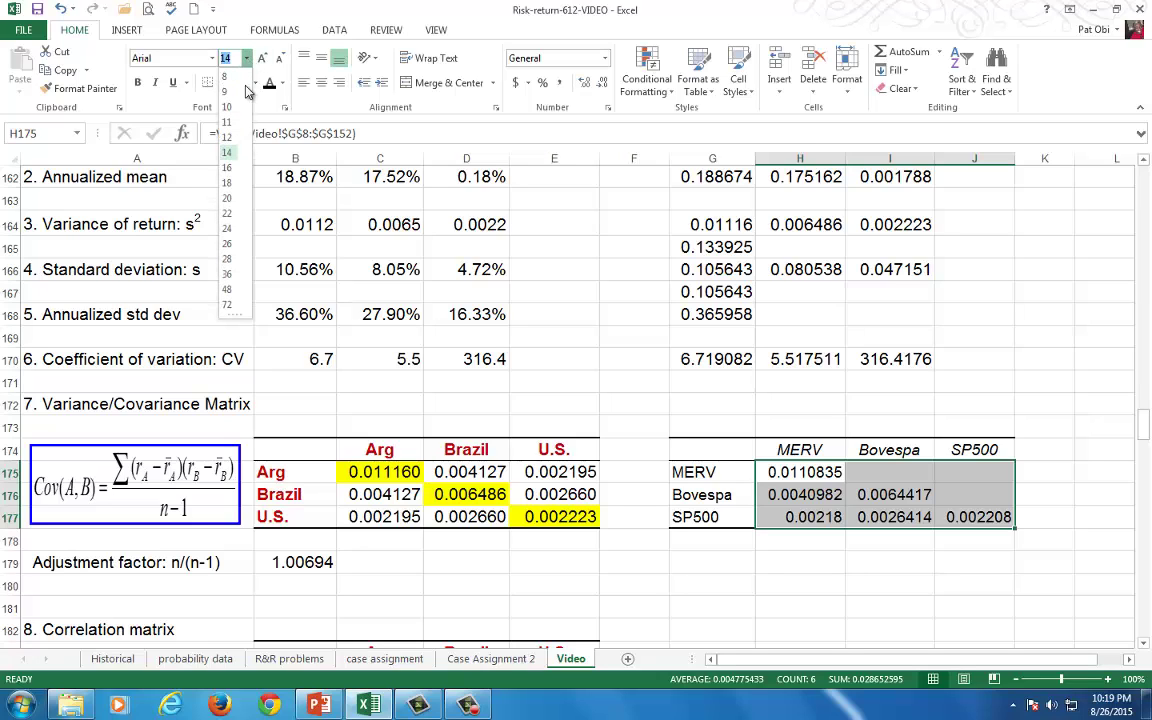
{"action": "left_click", "coordinate": [210, 155]}
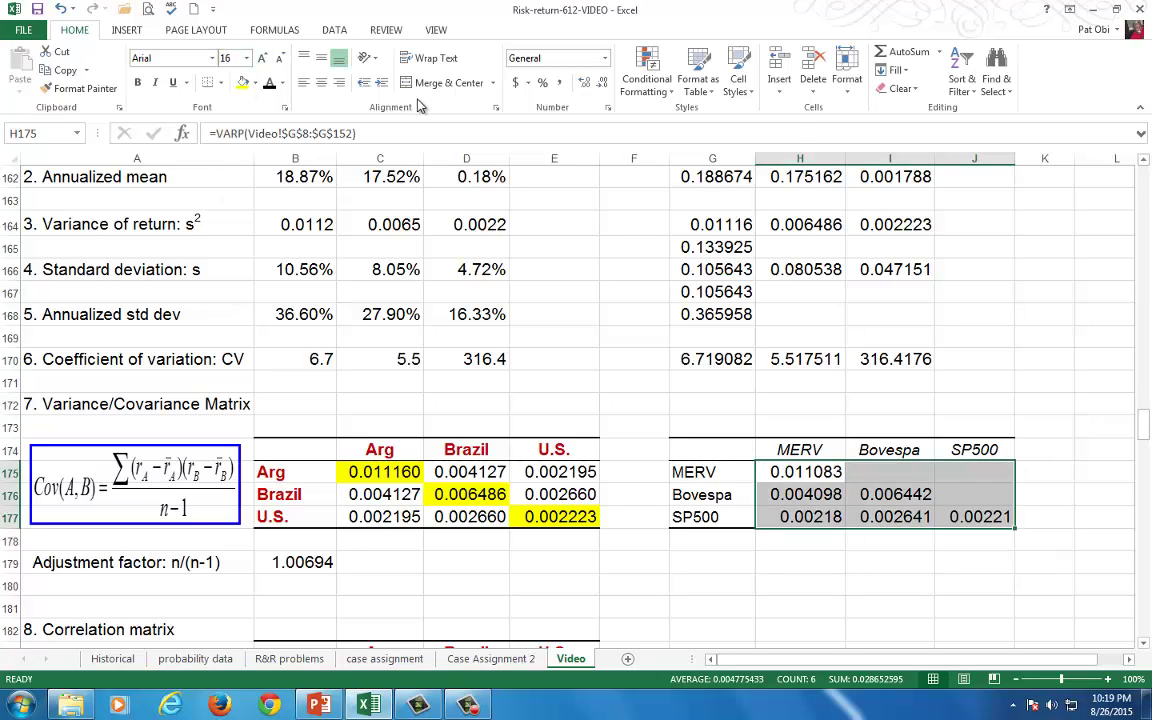
{"action": "left_click", "coordinate": [604, 86]}
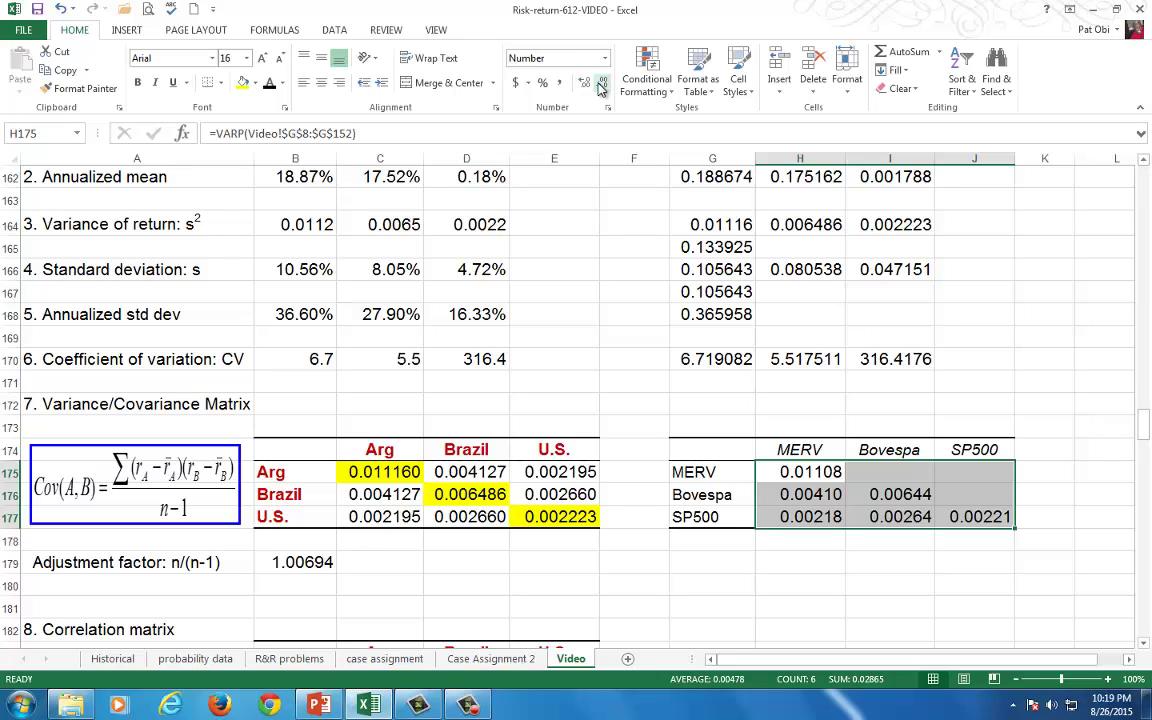
Step: Fill the diagonal variance cells H175, I176 and J177 of the generated matrix with light orange
{"action": "left_click", "coordinate": [829, 472]}
{"action": "left_click", "coordinate": [254, 83]}
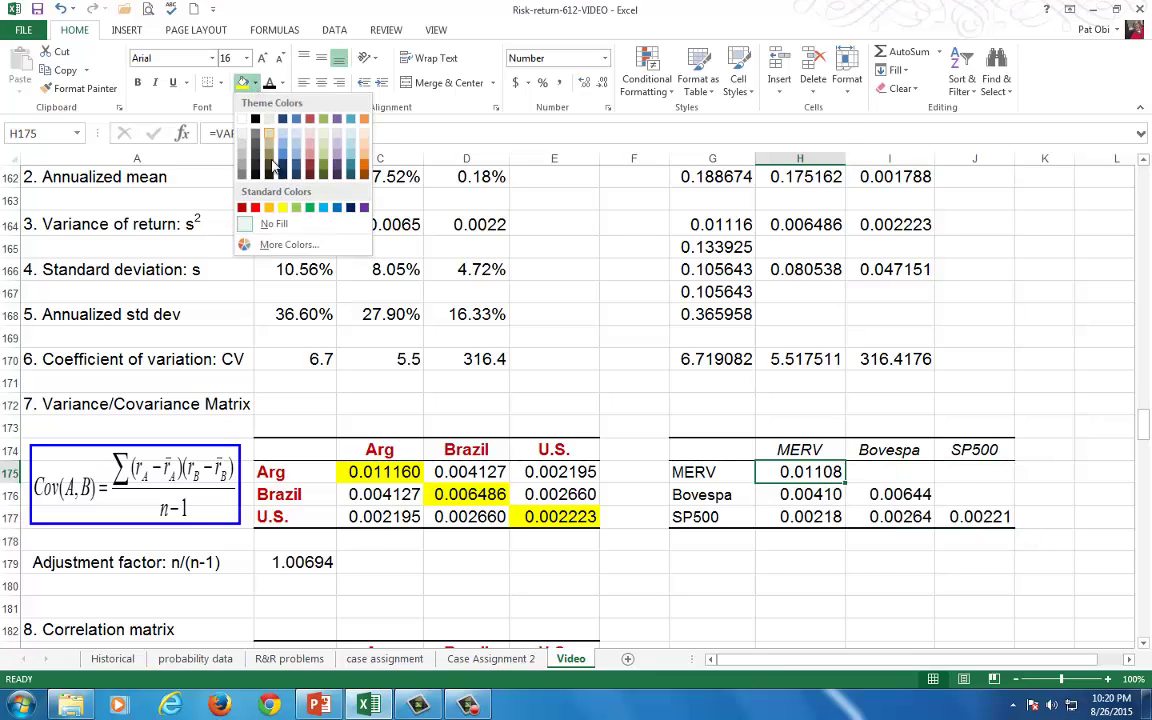
{"action": "left_click", "coordinate": [326, 136]}
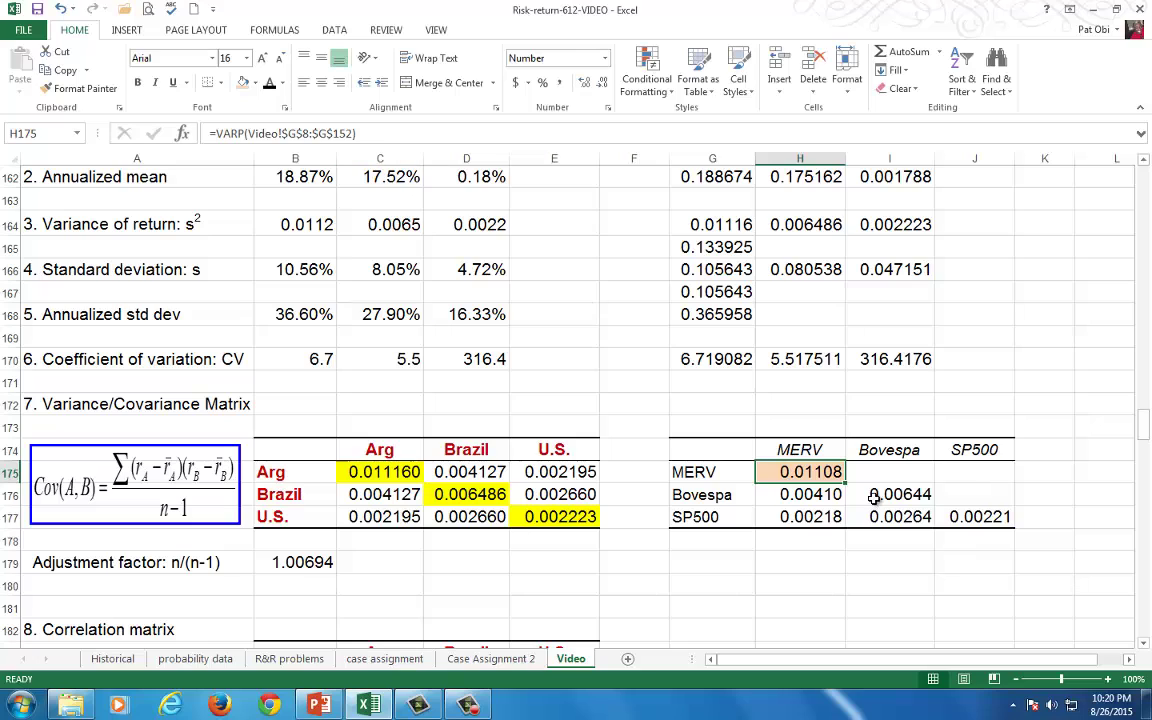
{"action": "left_click", "coordinate": [913, 496]}
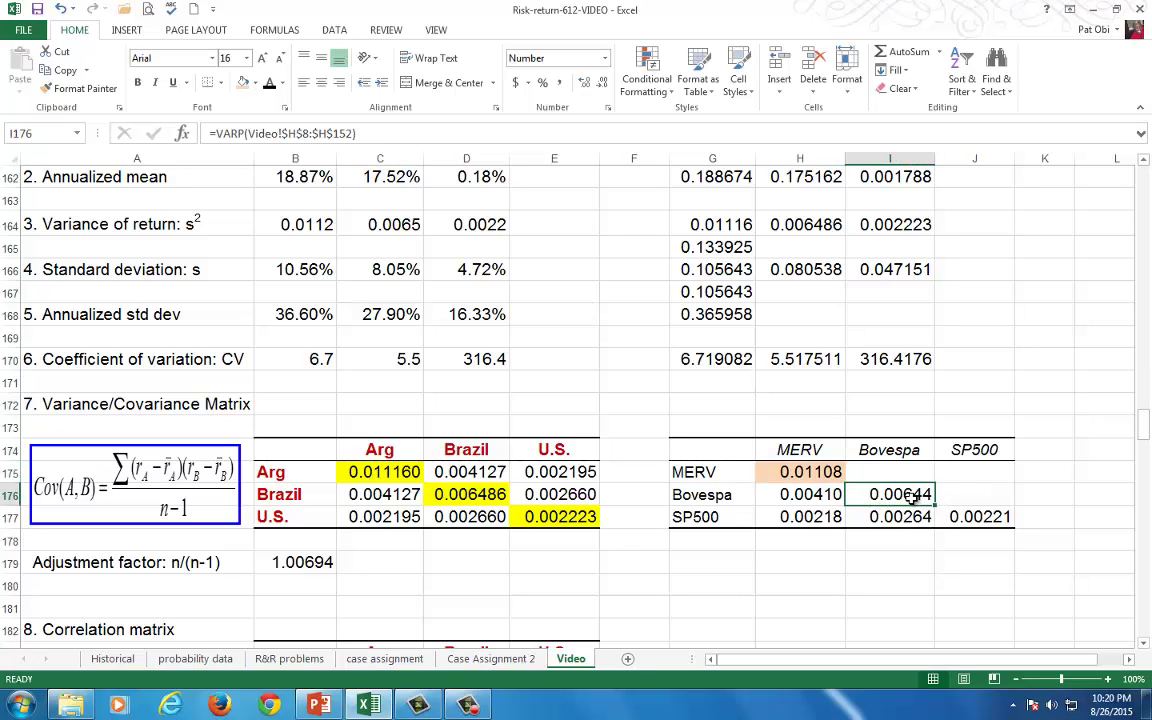
{"action": "key", "text": "F4"}
{"action": "left_click", "coordinate": [950, 517]}
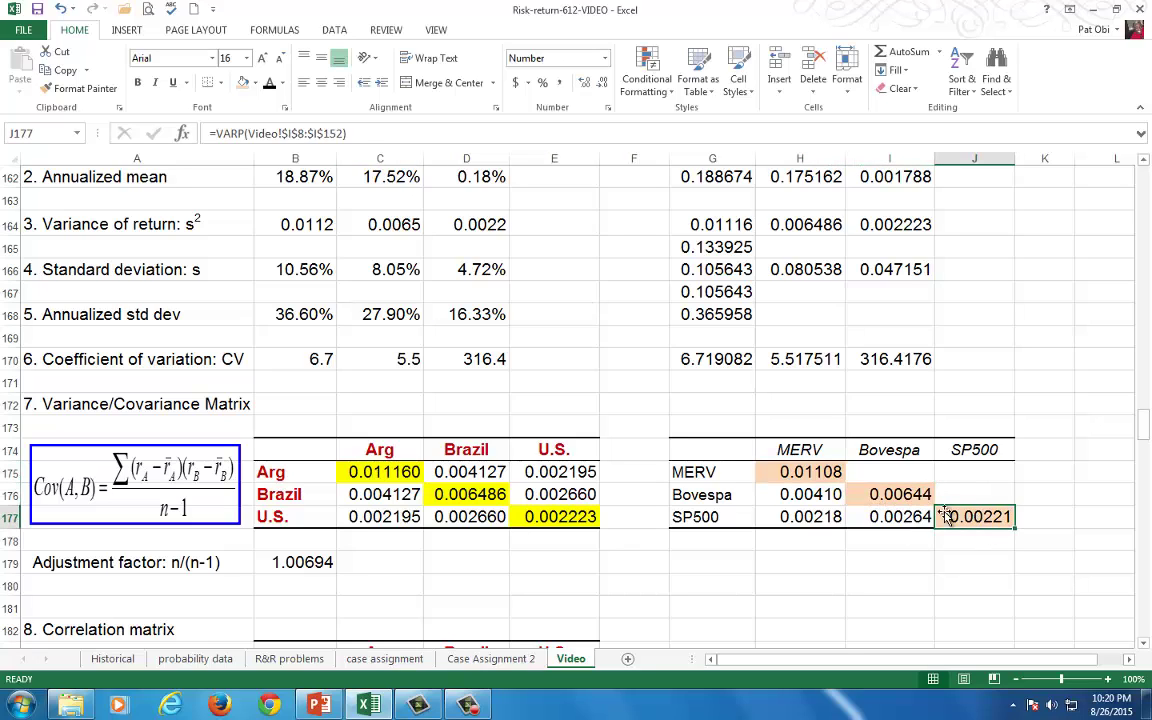
{"action": "key", "text": "F4"}
Step: Examine the formulas of the highlighted diagonal variances and compare them with the yellow diagonal values in the Arg/Brazil/U.S. matrix
{"action": "left_click", "coordinate": [812, 466]}
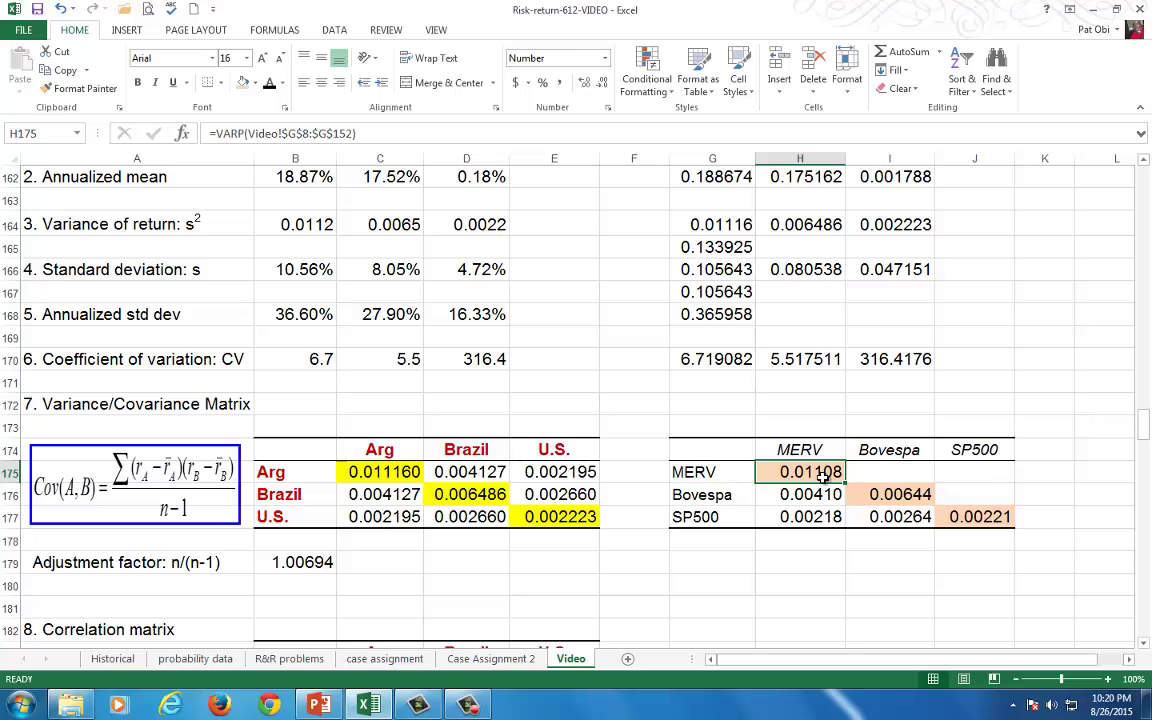
{"action": "left_click", "coordinate": [890, 500]}
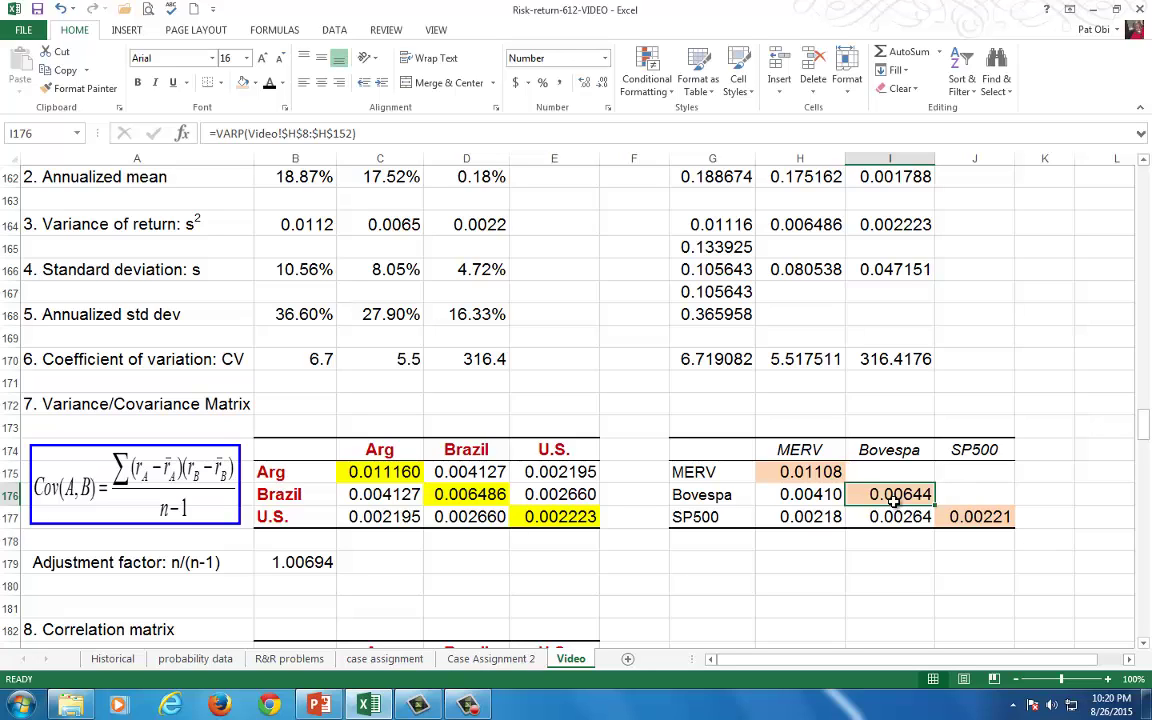
{"action": "left_click", "coordinate": [977, 519]}
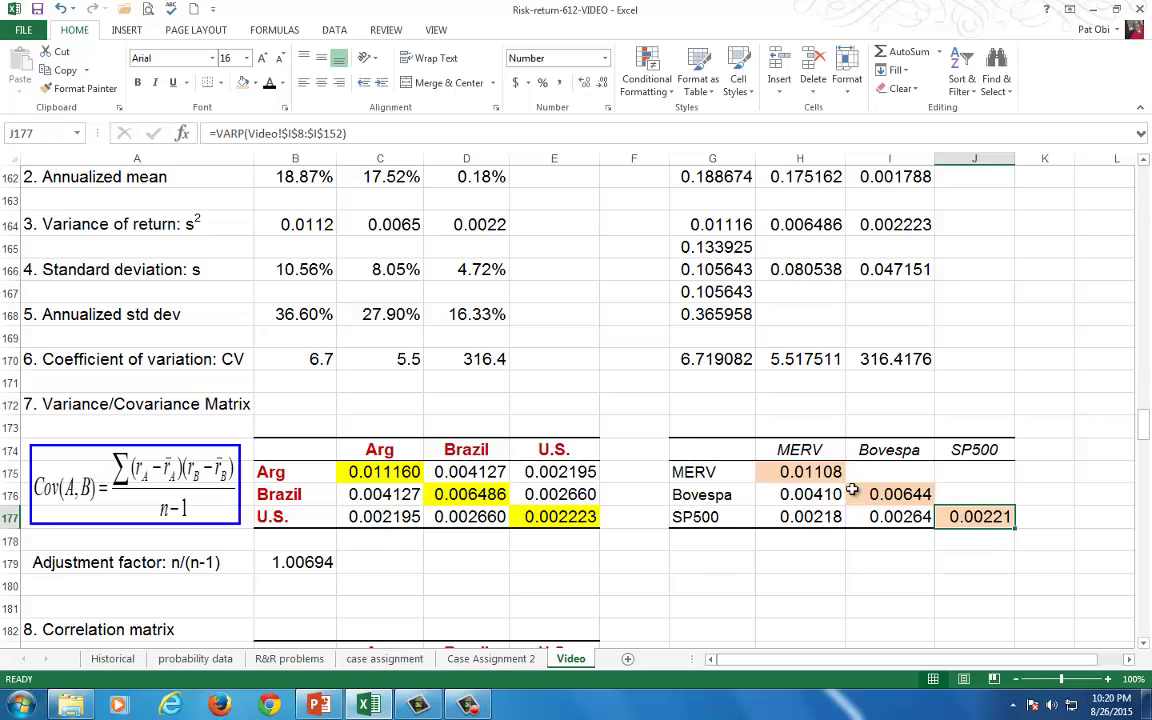
{"action": "left_click", "coordinate": [812, 471]}
{"action": "left_click", "coordinate": [880, 494]}
{"action": "left_click", "coordinate": [410, 472]}
{"action": "left_click", "coordinate": [440, 495]}
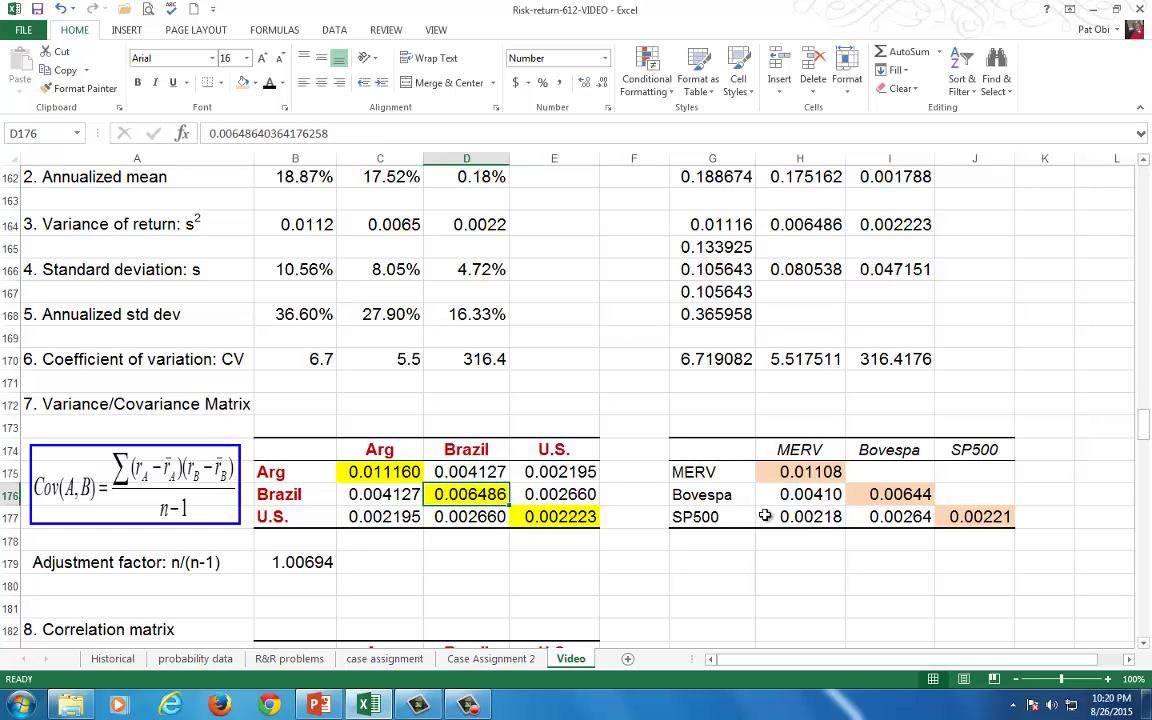
Step: Change the MERV variance formula in H175 to the sample version, =VAR(Video!$G$8:$G$152), and compare it with C175
{"action": "left_click", "coordinate": [803, 472]}
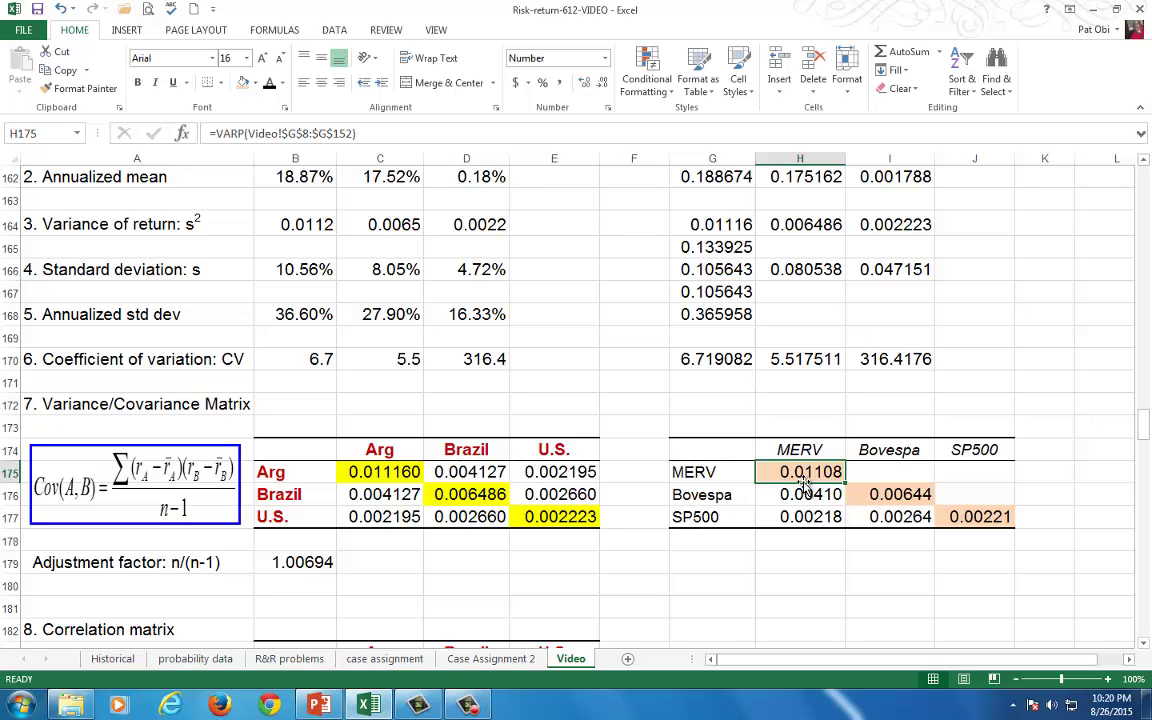
{"action": "key", "text": "F2"}
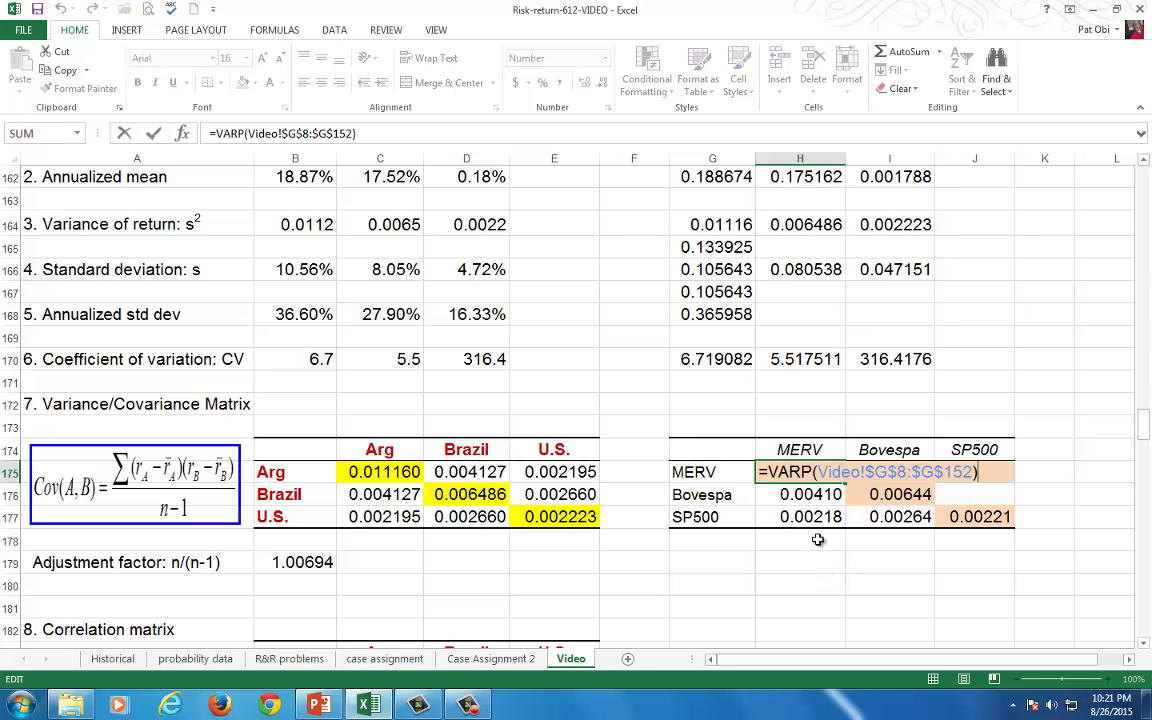
{"action": "left_click", "coordinate": [804, 471]}
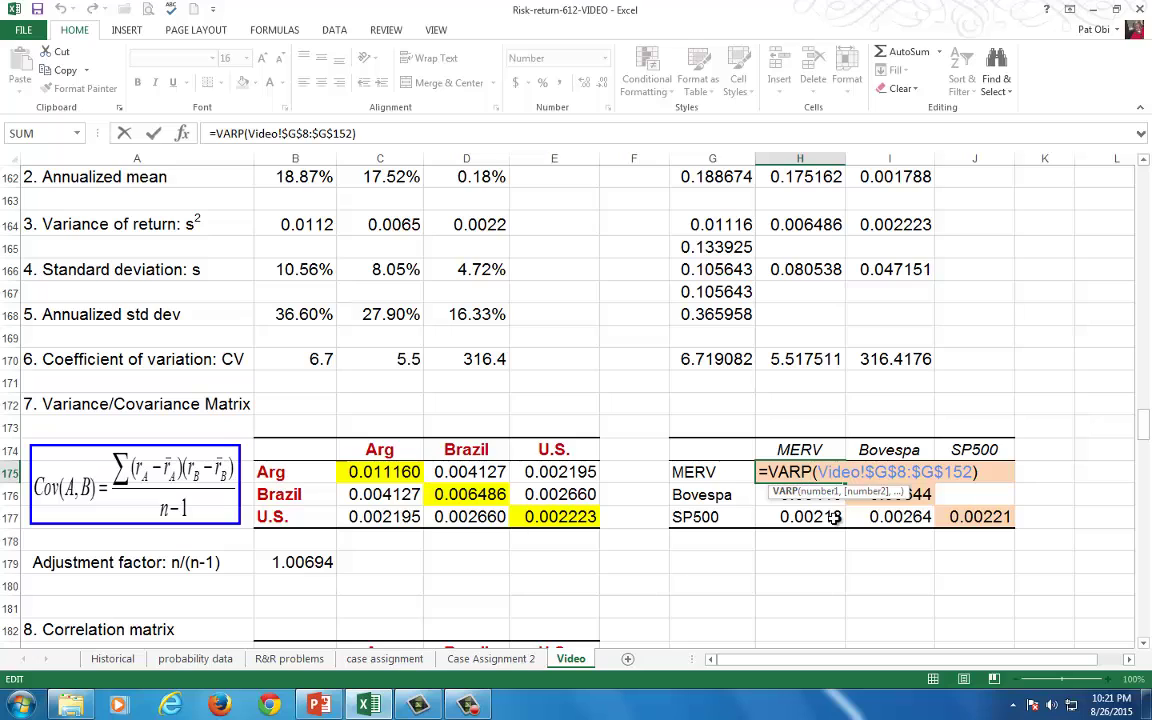
{"action": "key", "text": "Delete"}
{"action": "key", "text": "Return"}
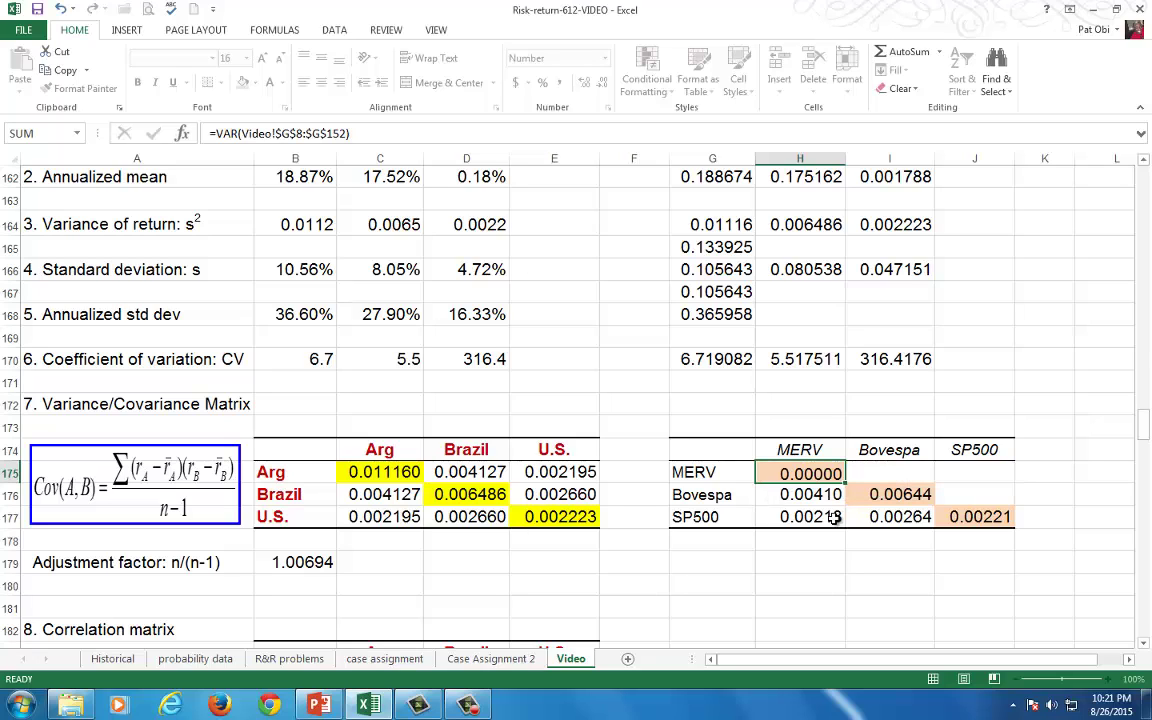
{"action": "left_click", "coordinate": [818, 472]}
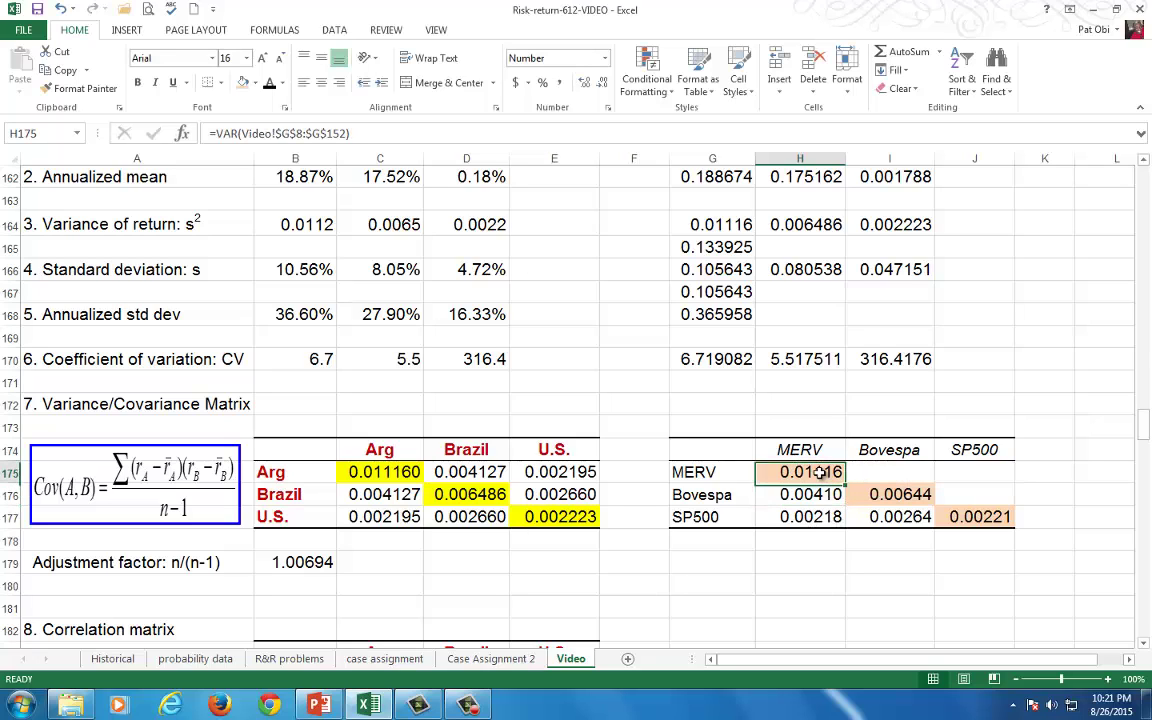
{"action": "left_click", "coordinate": [375, 472]}
Step: Change the Bovespa variance formula in I176 to the sample version, =VAR(Video!$H$8:$H$152)
{"action": "left_click", "coordinate": [926, 494]}
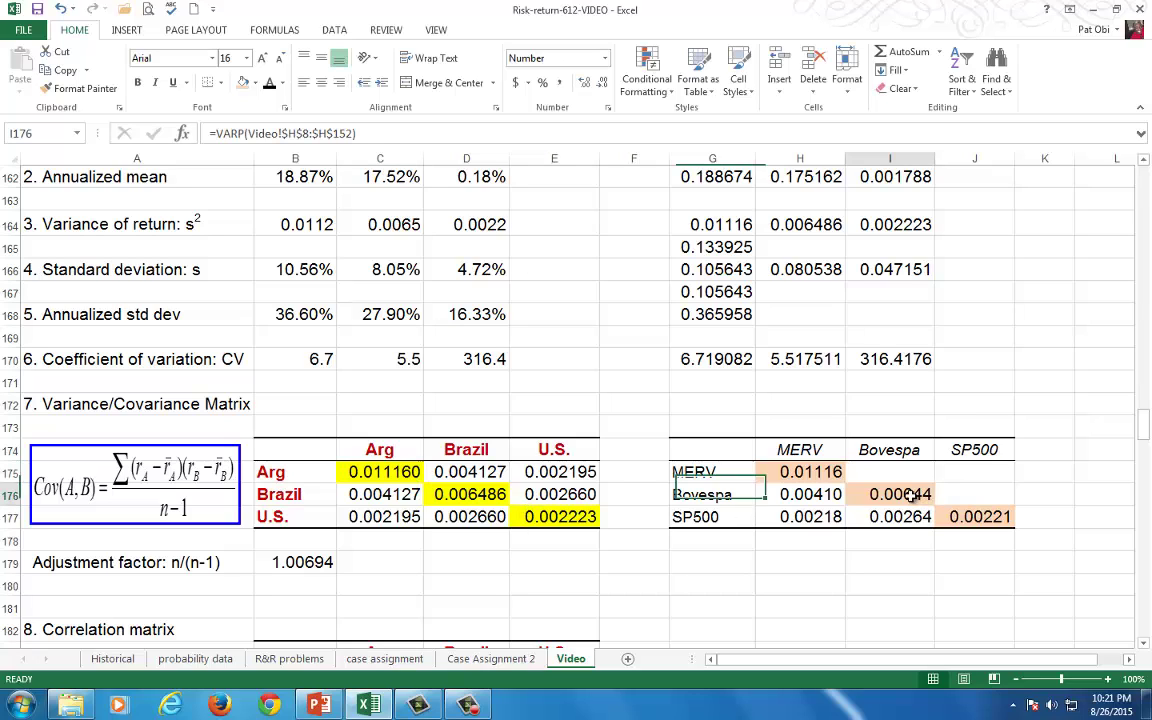
{"action": "left_click", "coordinate": [218, 133]}
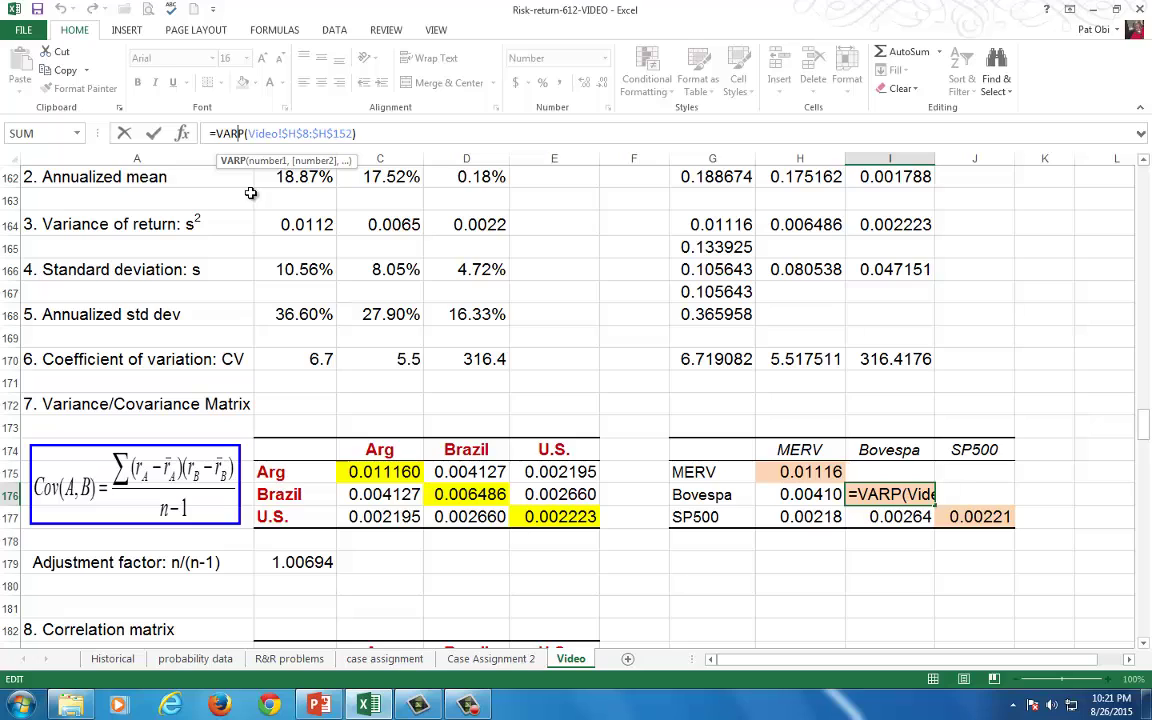
{"action": "key", "text": "Right"}
{"action": "key", "text": "Right"}
{"action": "key", "text": "Right"}
{"action": "key", "text": "Right"}
{"action": "key", "text": "BackSpace"}
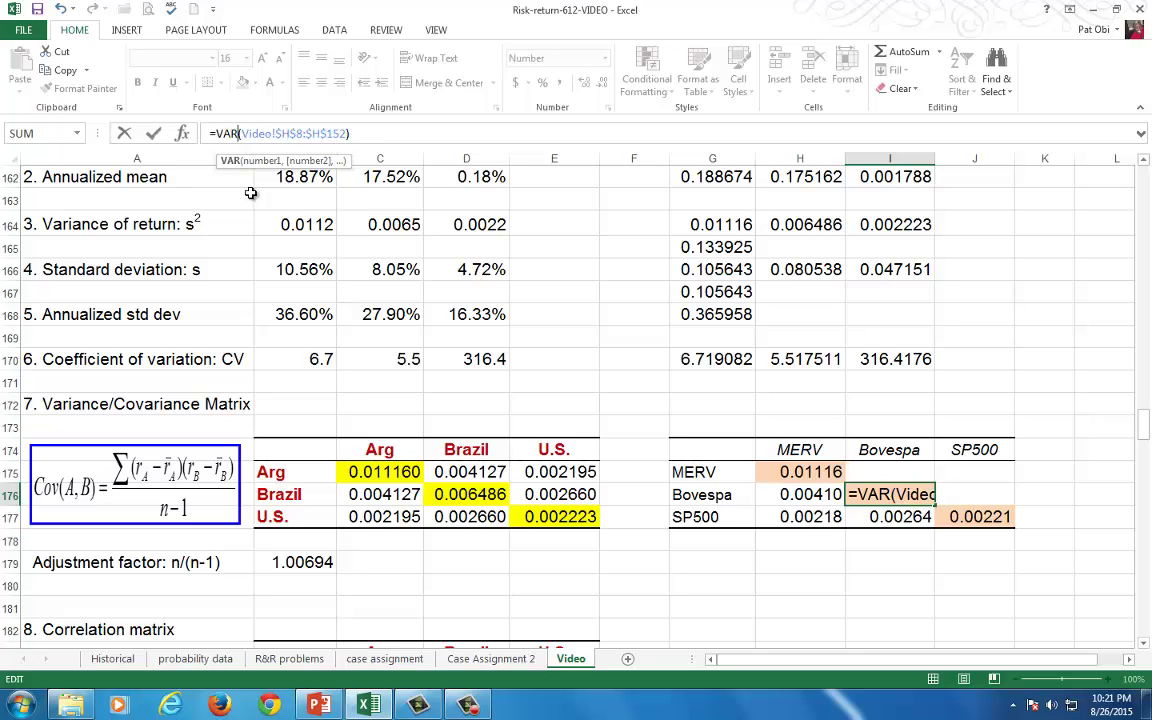
{"action": "key", "text": "Return"}
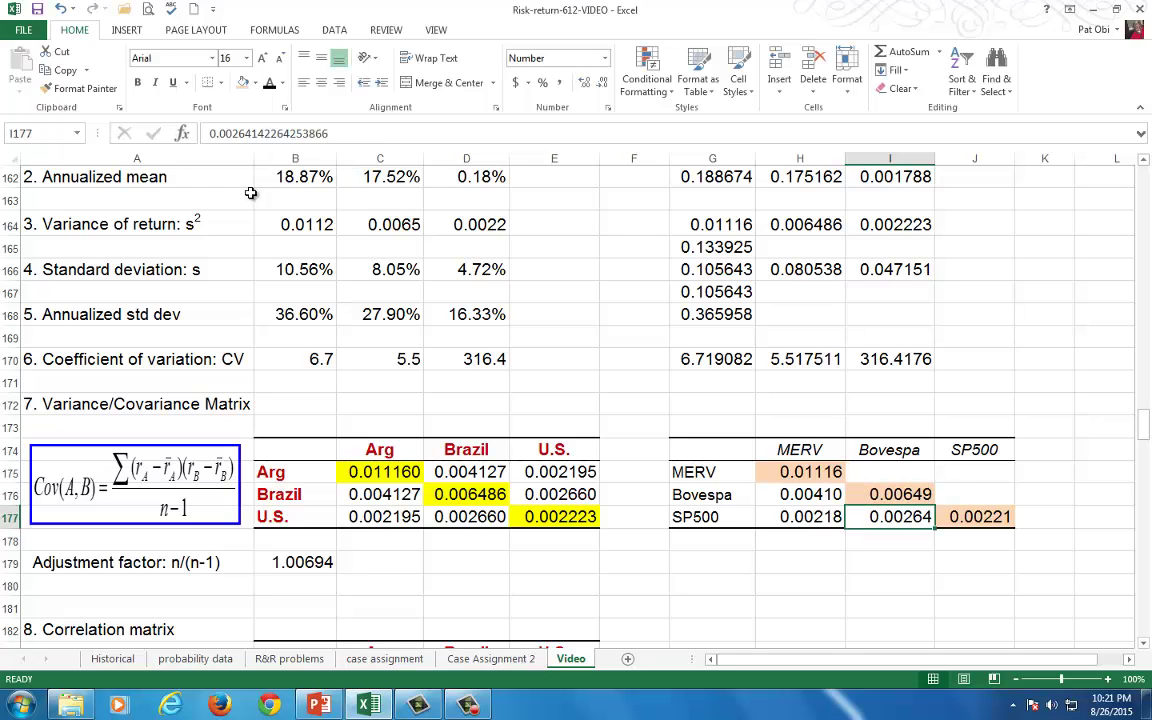
Step: Change the SP500 variance formula in J177 from VARP to VAR, keeping the range $I$8:$I$152
{"action": "left_click", "coordinate": [975, 516]}
{"action": "left_click", "coordinate": [237, 133]}
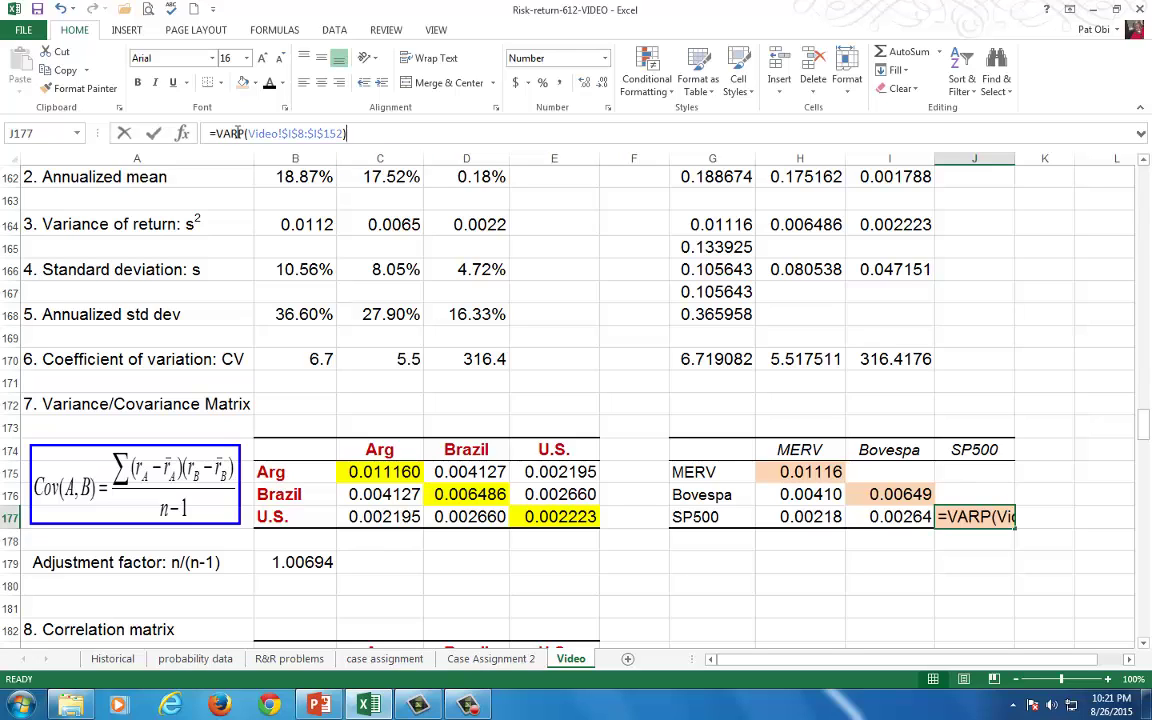
{"action": "key", "text": "BackSpace"}
{"action": "key", "text": "Return"}
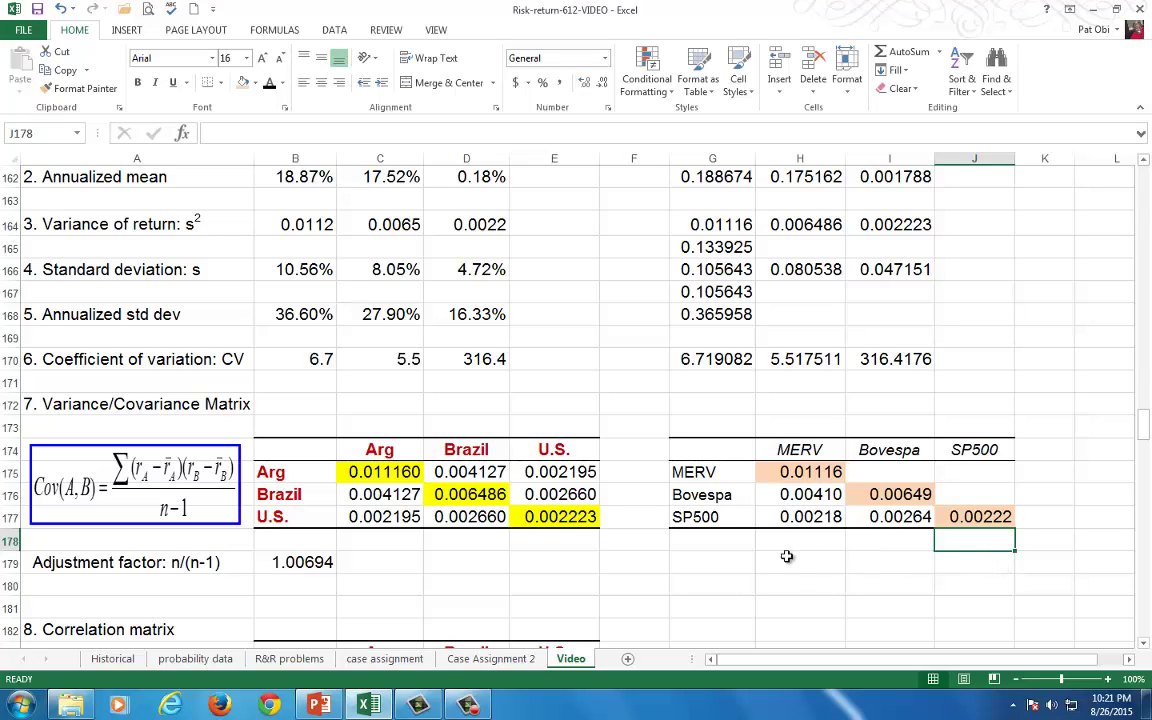
Step: Compare the off-diagonal covariances of both matrices and inspect the formulas behind the n/(n-1) adjustment factor and the sample size
{"action": "left_click_drag", "start_coordinate": [786, 490], "coordinate": [795, 515]}
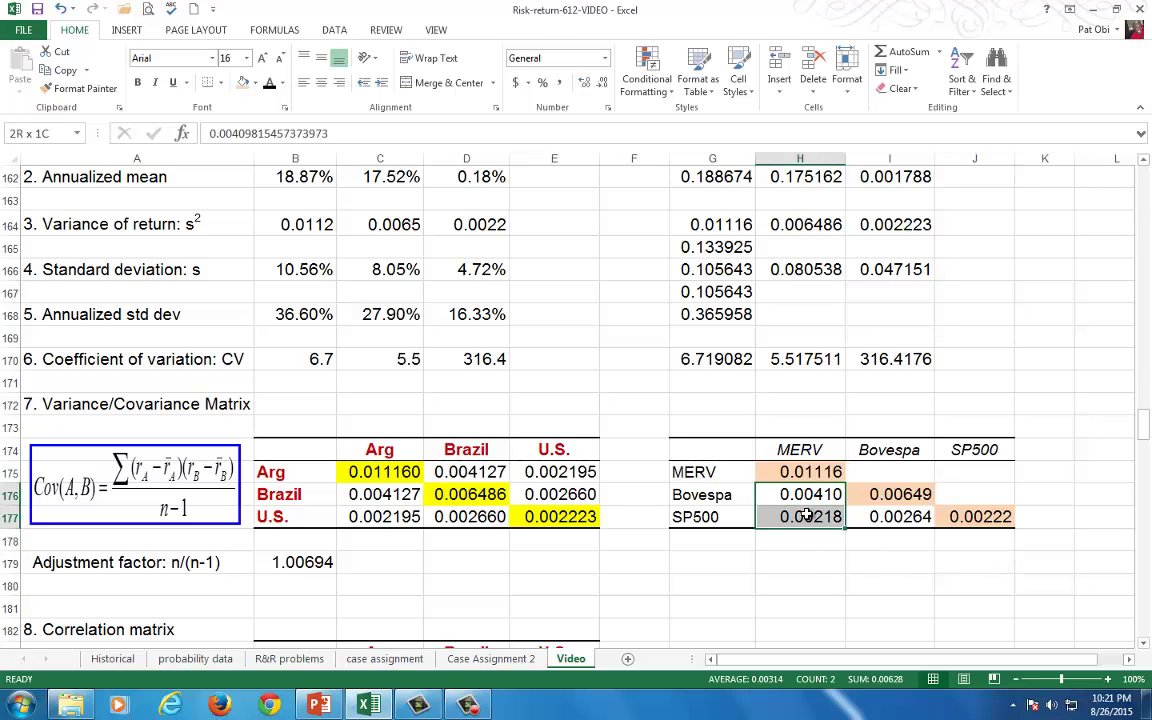
{"action": "left_click", "coordinate": [896, 520]}
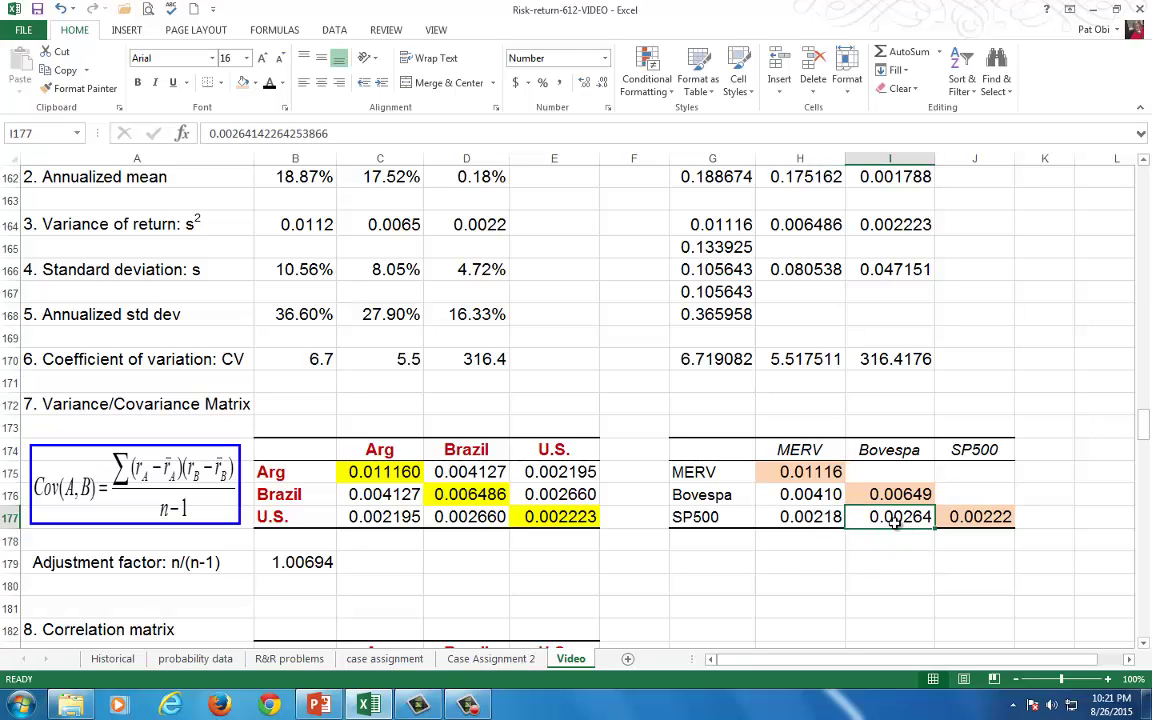
{"action": "left_click", "coordinate": [805, 492]}
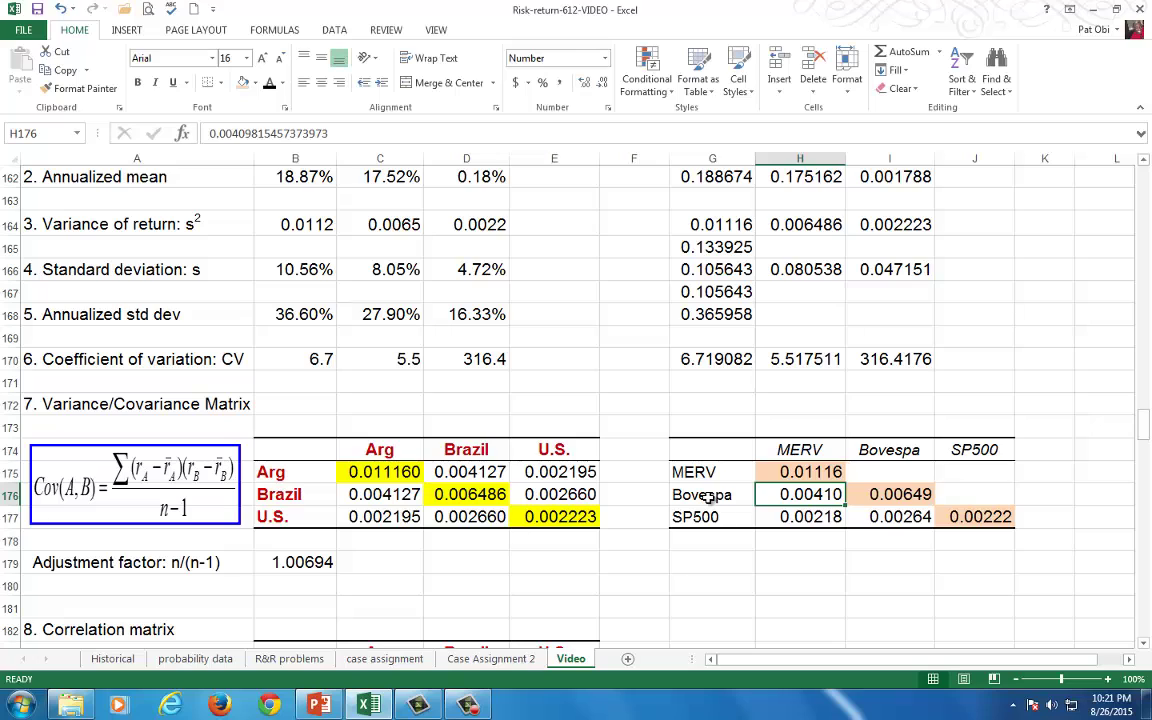
{"action": "left_click", "coordinate": [810, 516]}
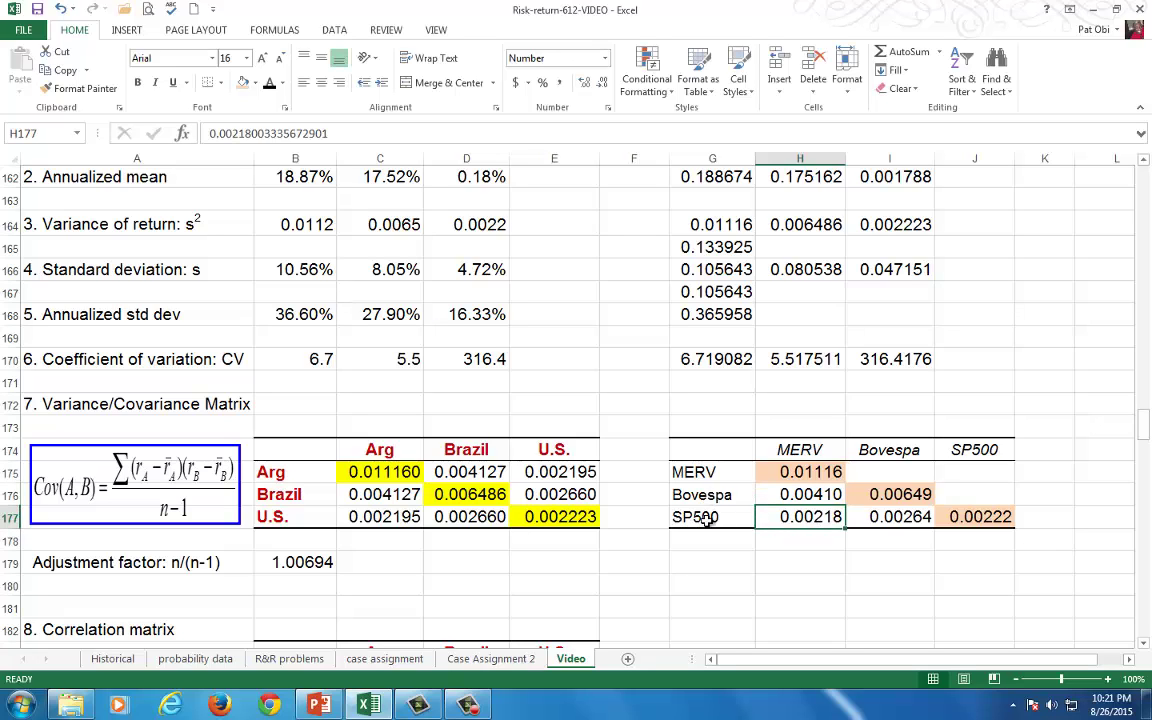
{"action": "left_click_drag", "start_coordinate": [808, 494], "coordinate": [818, 516]}
{"action": "left_click_drag", "start_coordinate": [384, 494], "coordinate": [388, 518]}
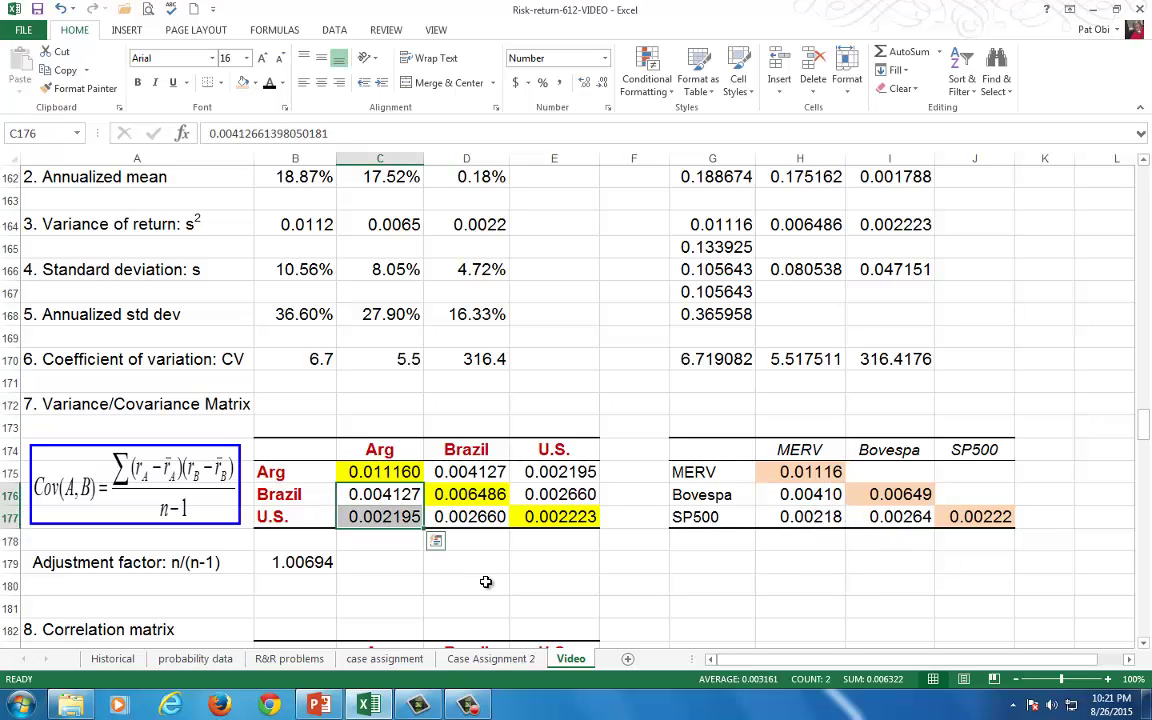
{"action": "left_click_drag", "start_coordinate": [795, 494], "coordinate": [793, 514]}
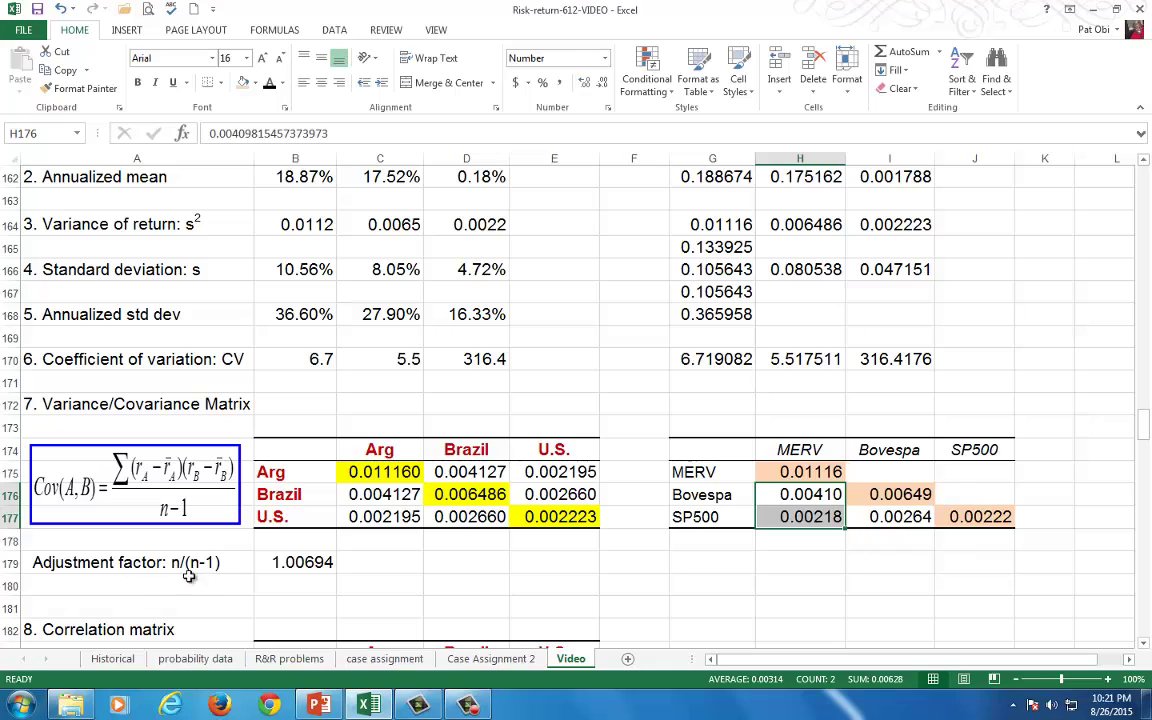
{"action": "left_click", "coordinate": [299, 563]}
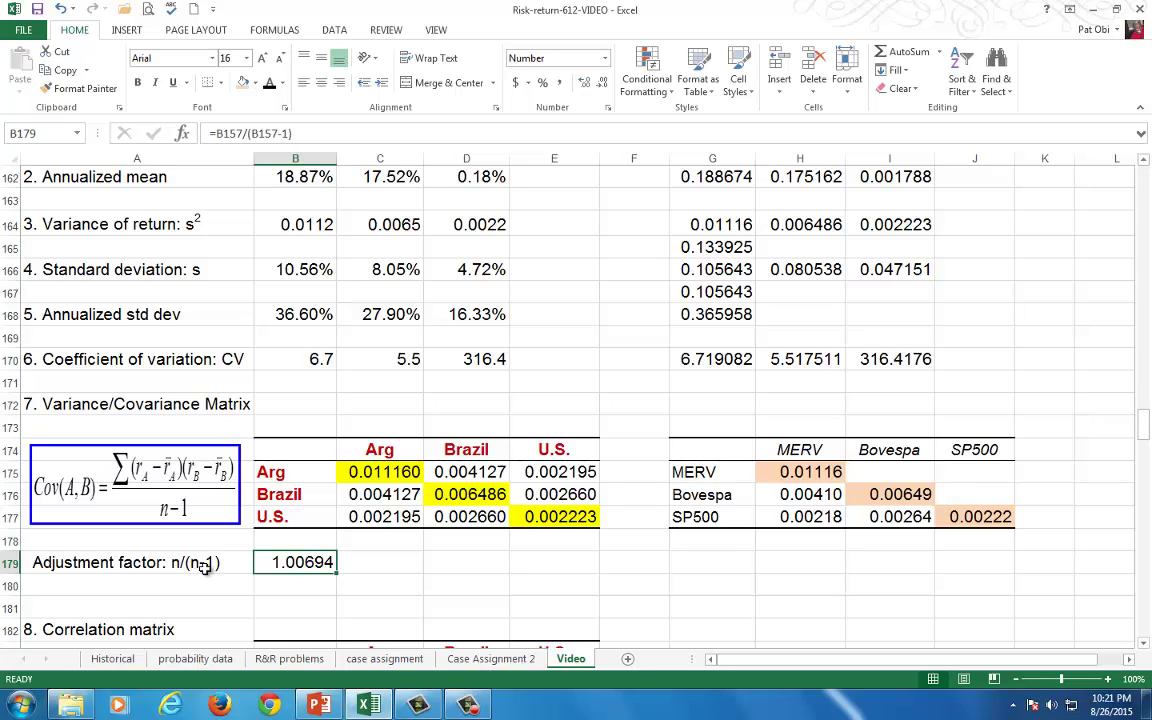
{"action": "scroll", "coordinate": [430, 505], "scroll_direction": "up", "scroll_amount": 4}
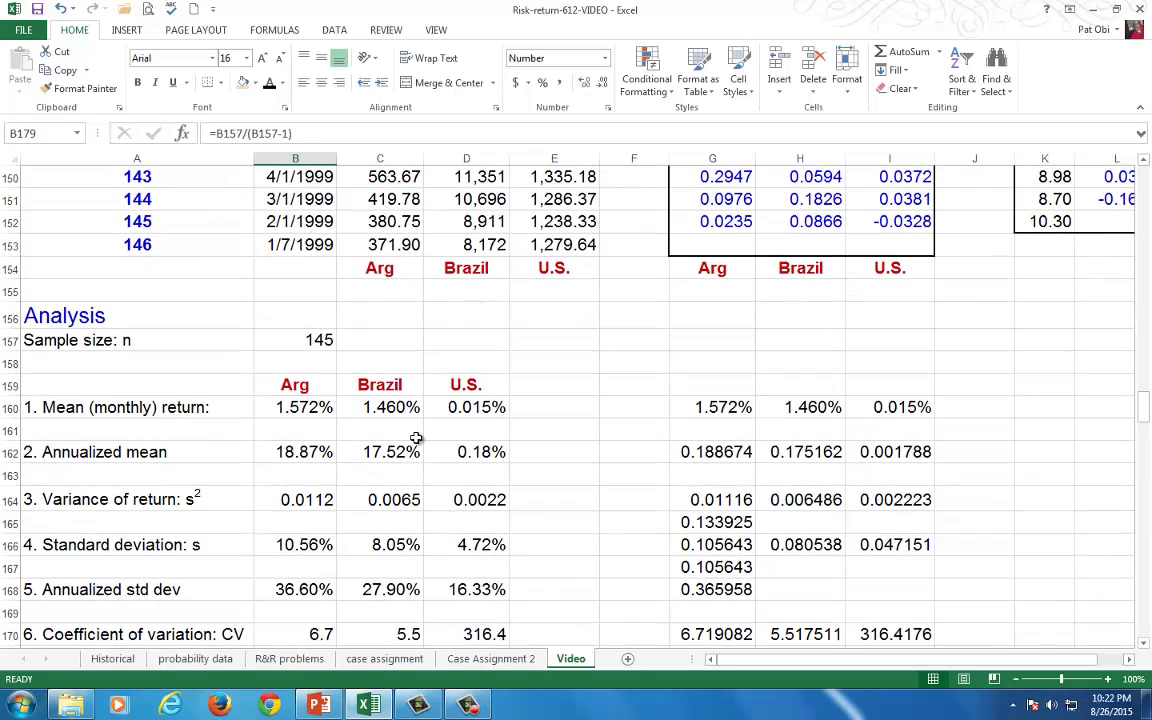
{"action": "left_click", "coordinate": [318, 340]}
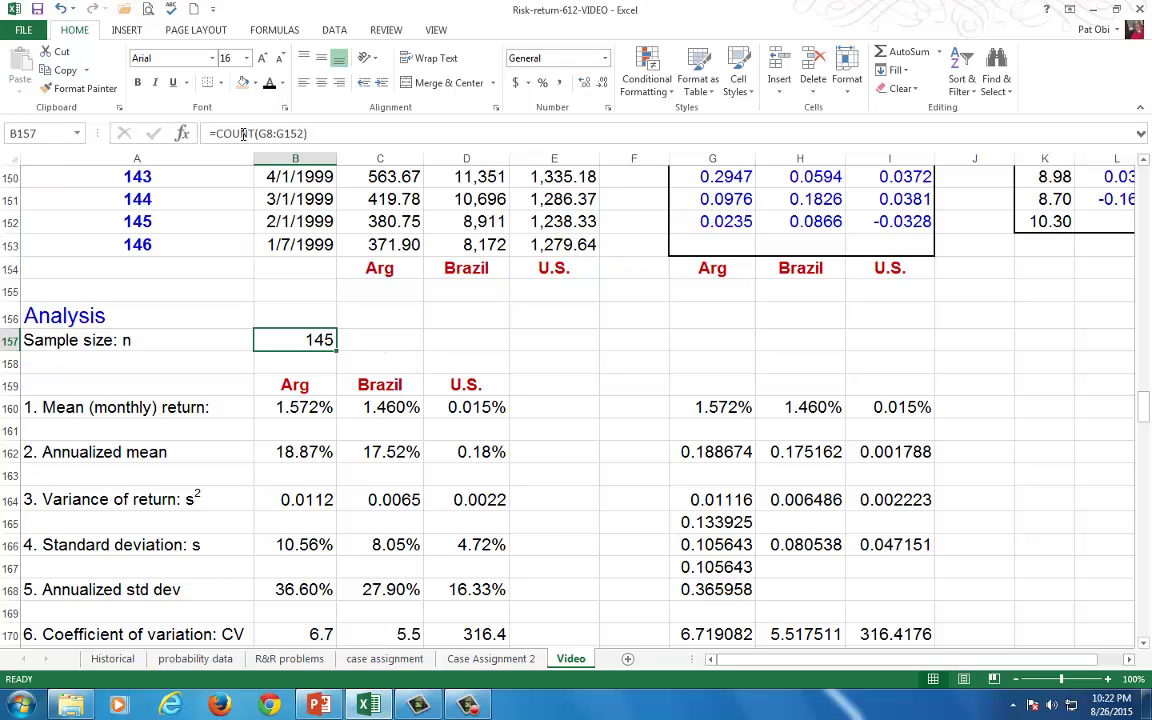
Step: Count the Brazil (Bovespa) returns in C157 with =COUNT(H8:H152)
{"action": "left_click", "coordinate": [411, 331]}
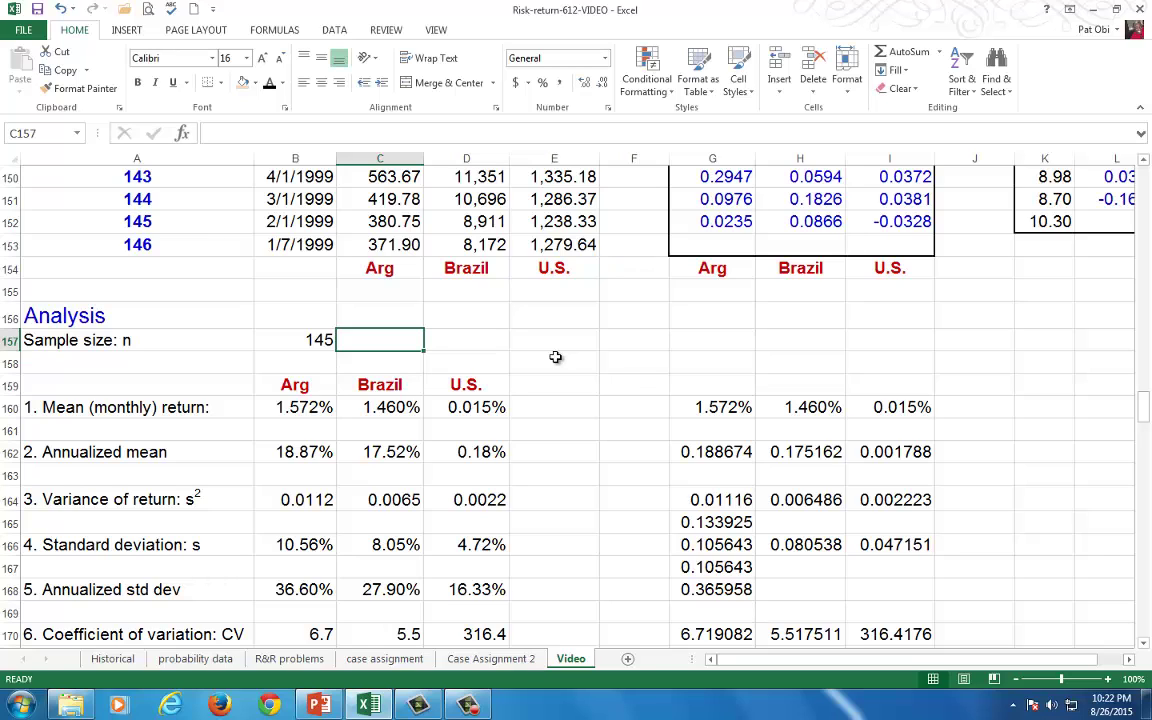
{"action": "type", "text": "=CO"}
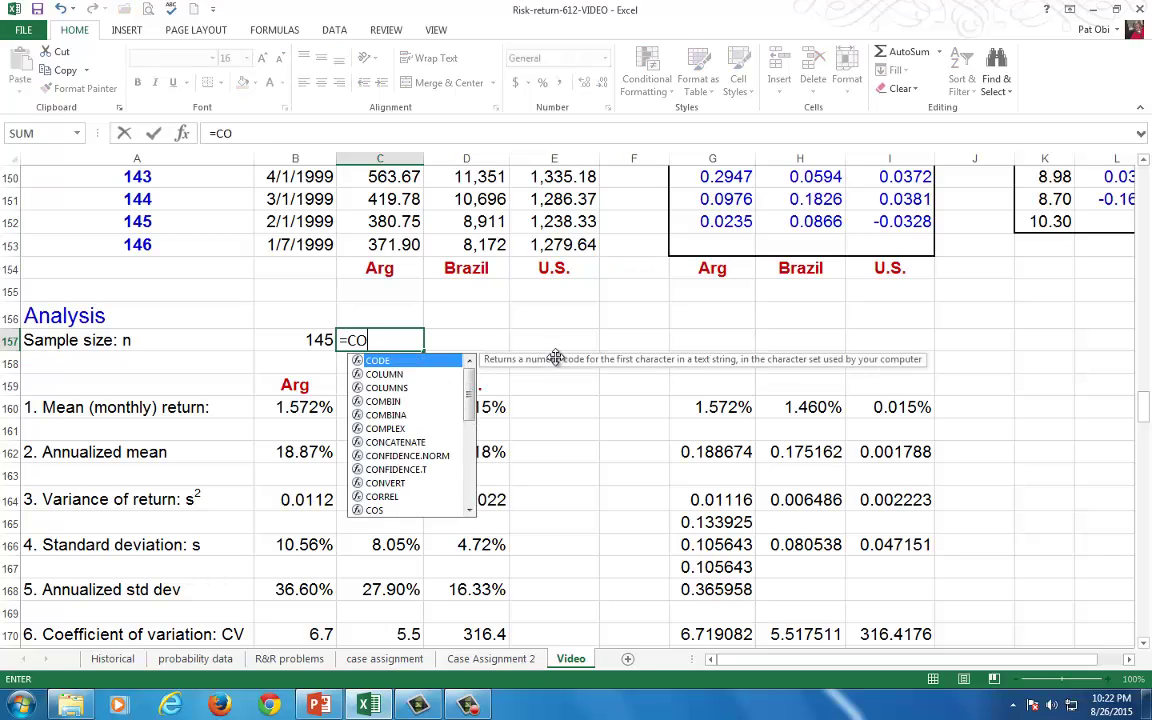
{"action": "type", "text": "UNT("}
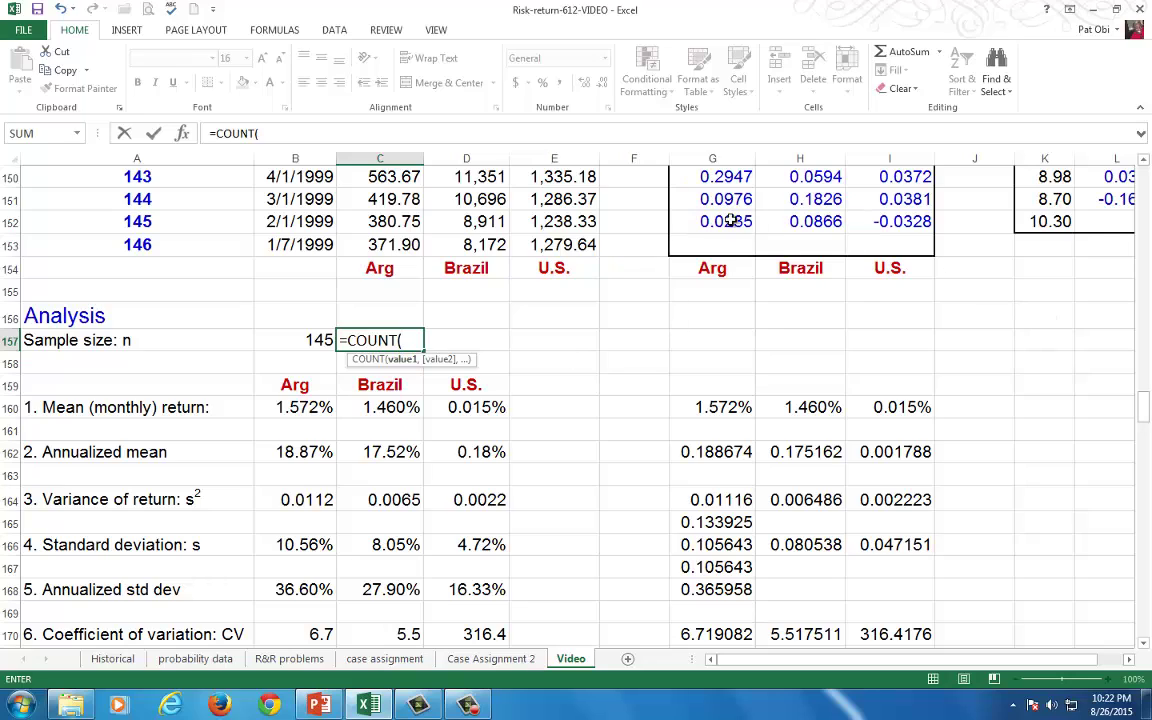
{"action": "left_click_drag", "start_coordinate": [1147, 420], "coordinate": [1147, 190]}
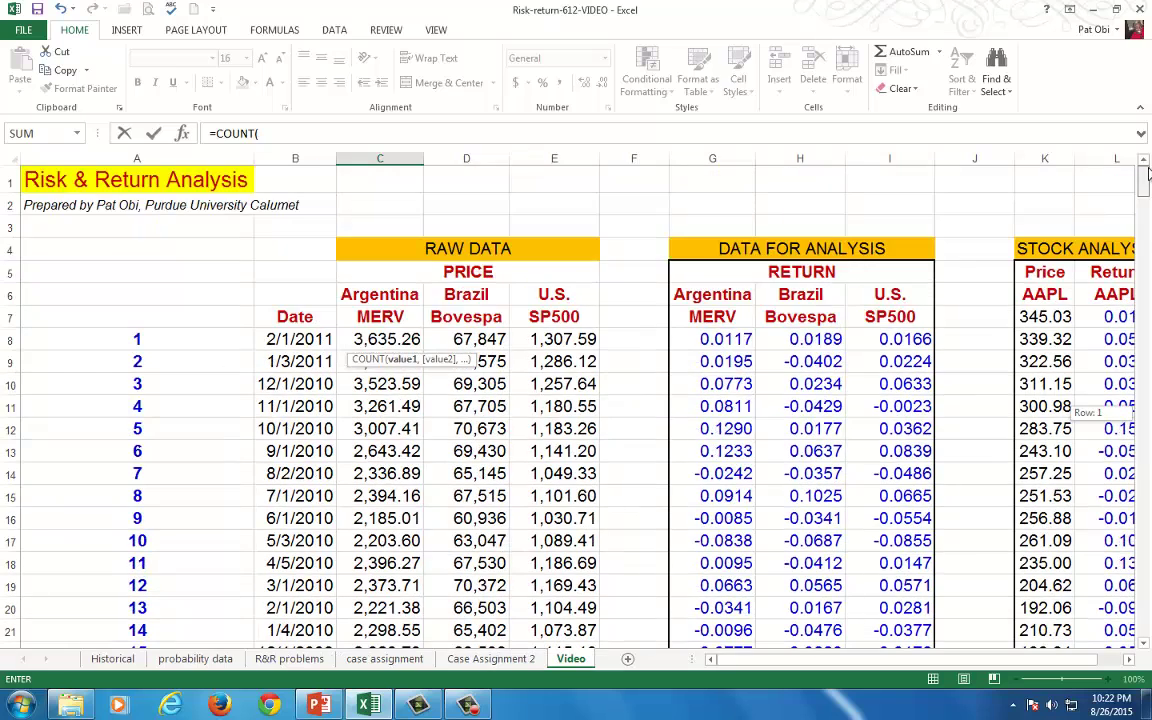
{"action": "left_click", "coordinate": [824, 341]}
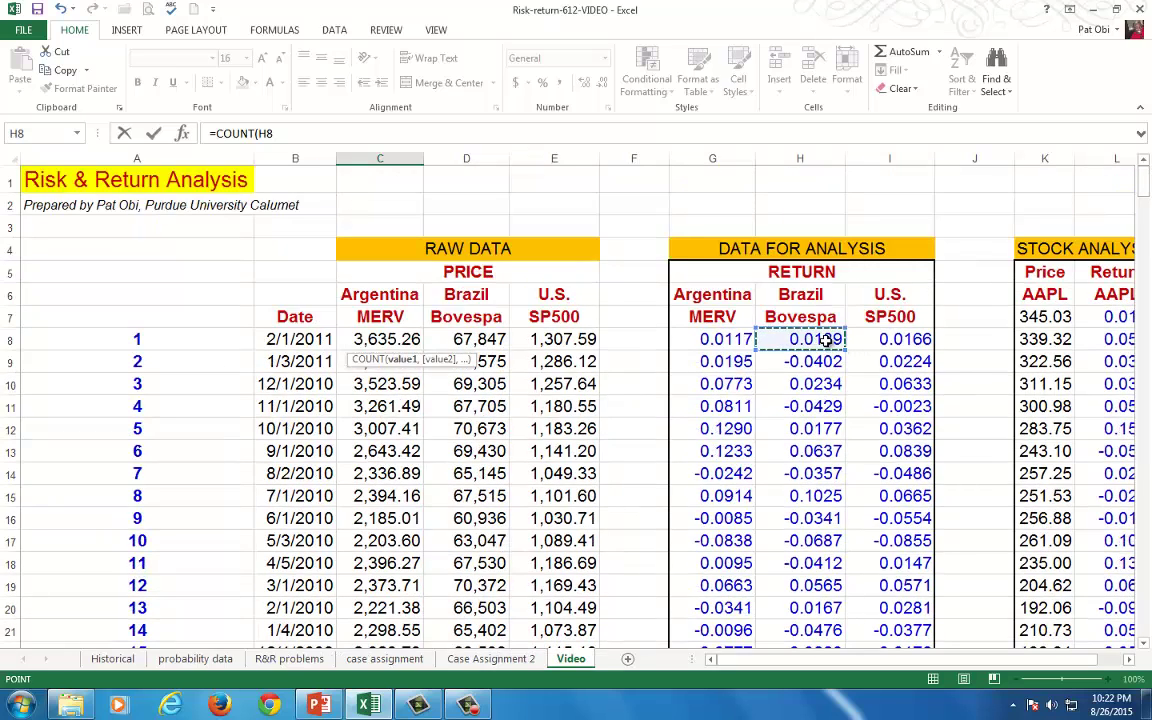
{"action": "key", "text": "End"}
{"action": "key", "text": "shift+Down"}
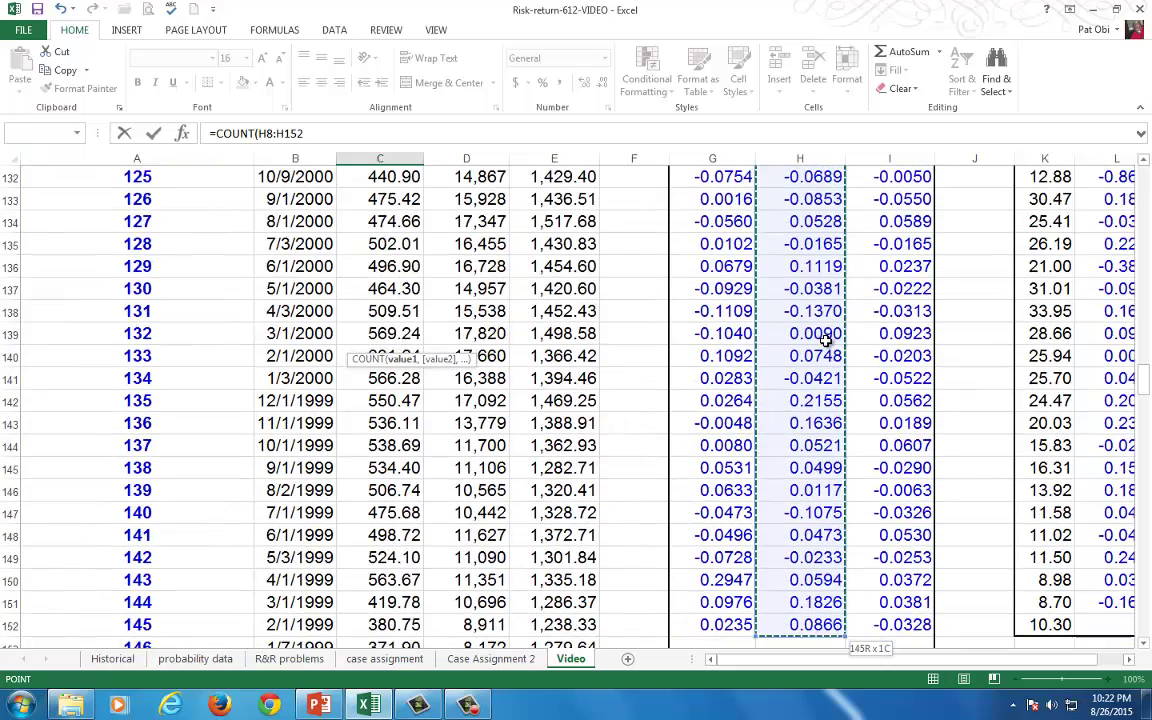
{"action": "scroll", "coordinate": [760, 376], "scroll_direction": "down", "scroll_amount": 5}
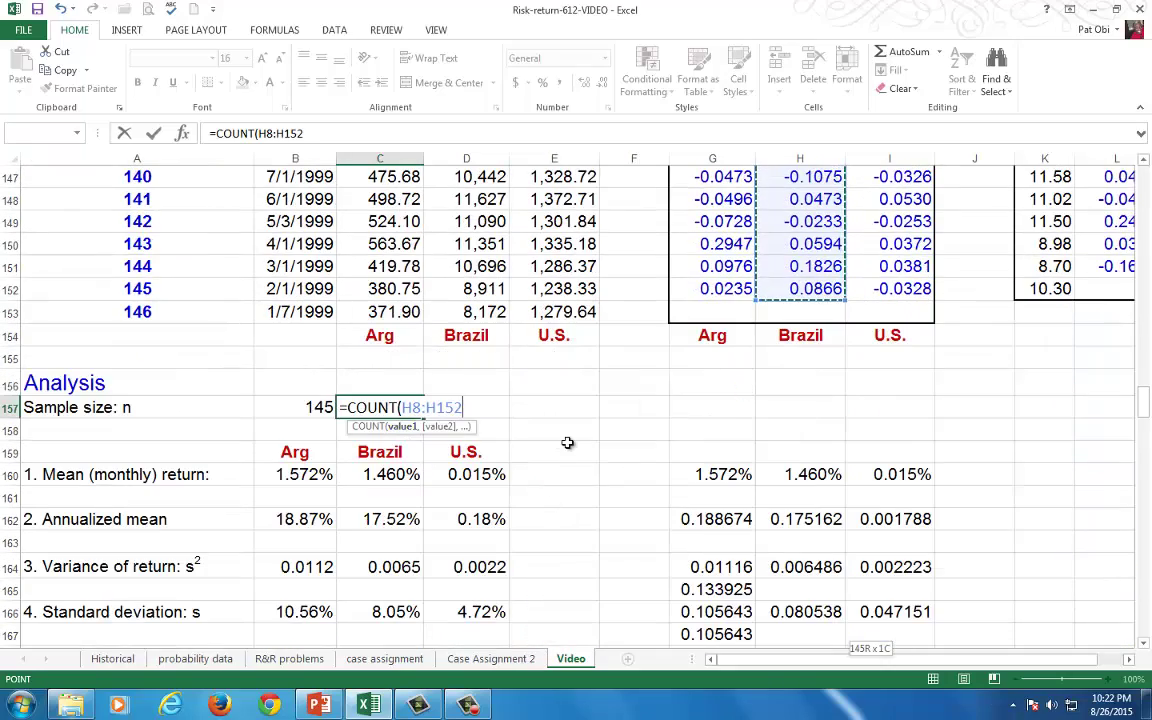
{"action": "type", "text": ")"}
{"action": "key", "text": "Return"}
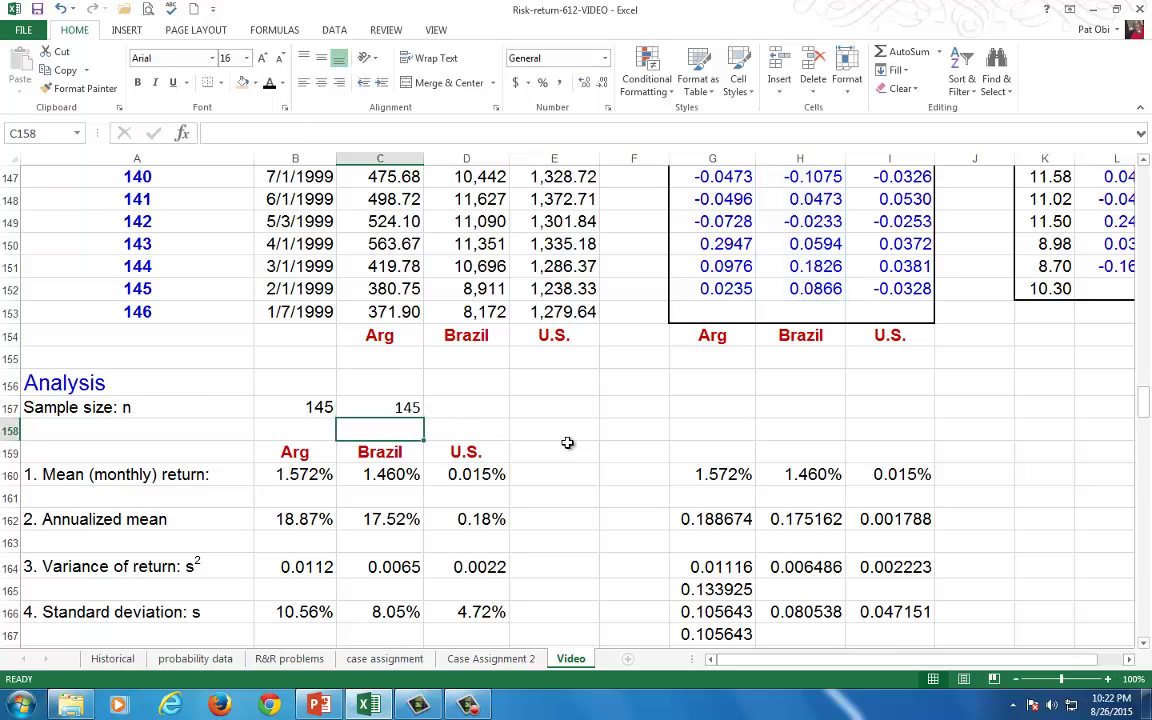
Step: Compare the Brazil count in C157 with the Argentina sample size in B157, and clear C157
{"action": "key", "text": "Up"}
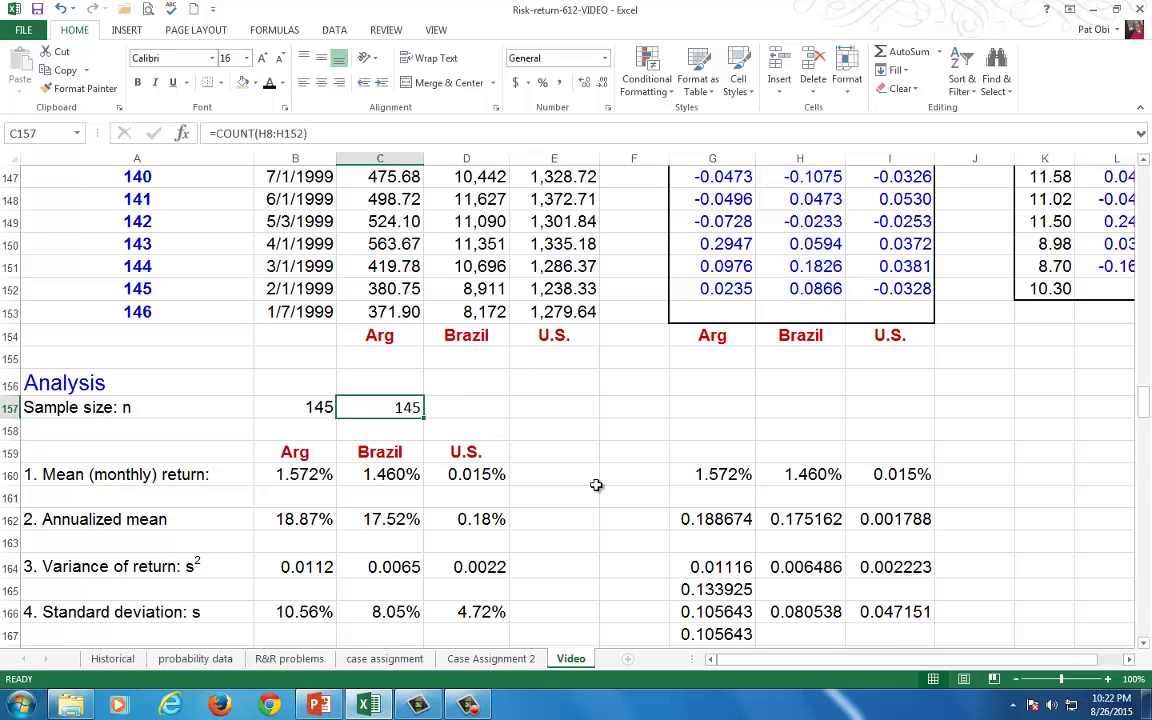
{"action": "left_click", "coordinate": [300, 407]}
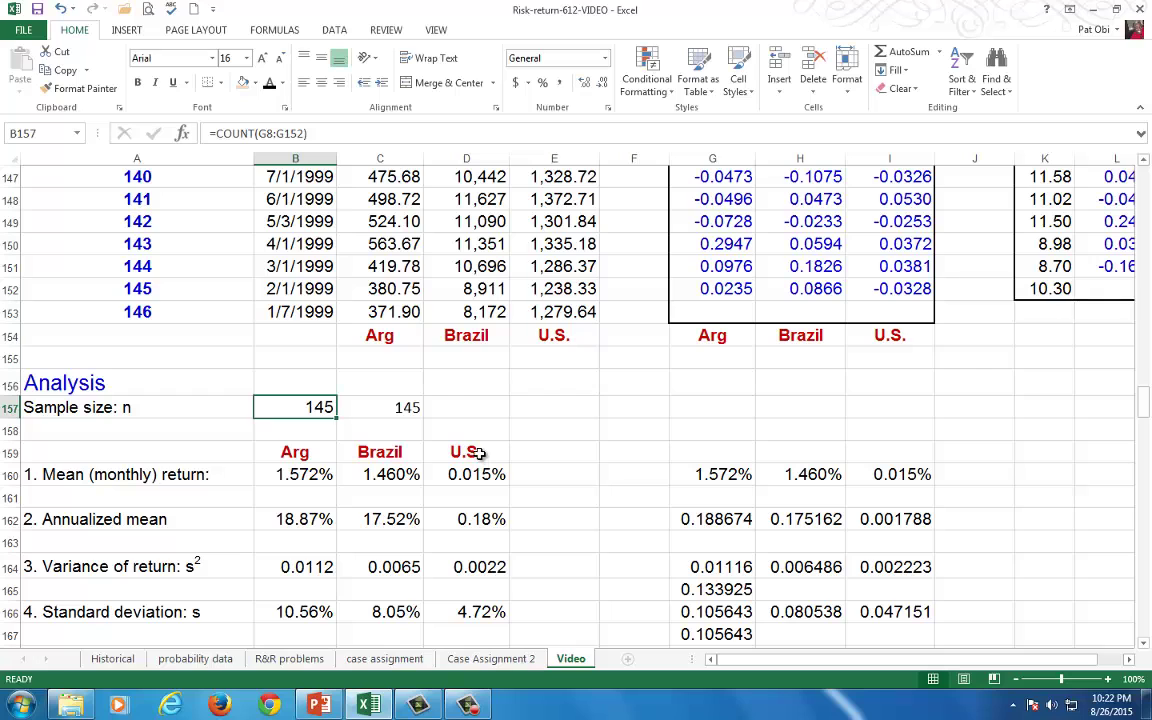
{"action": "left_click", "coordinate": [413, 408]}
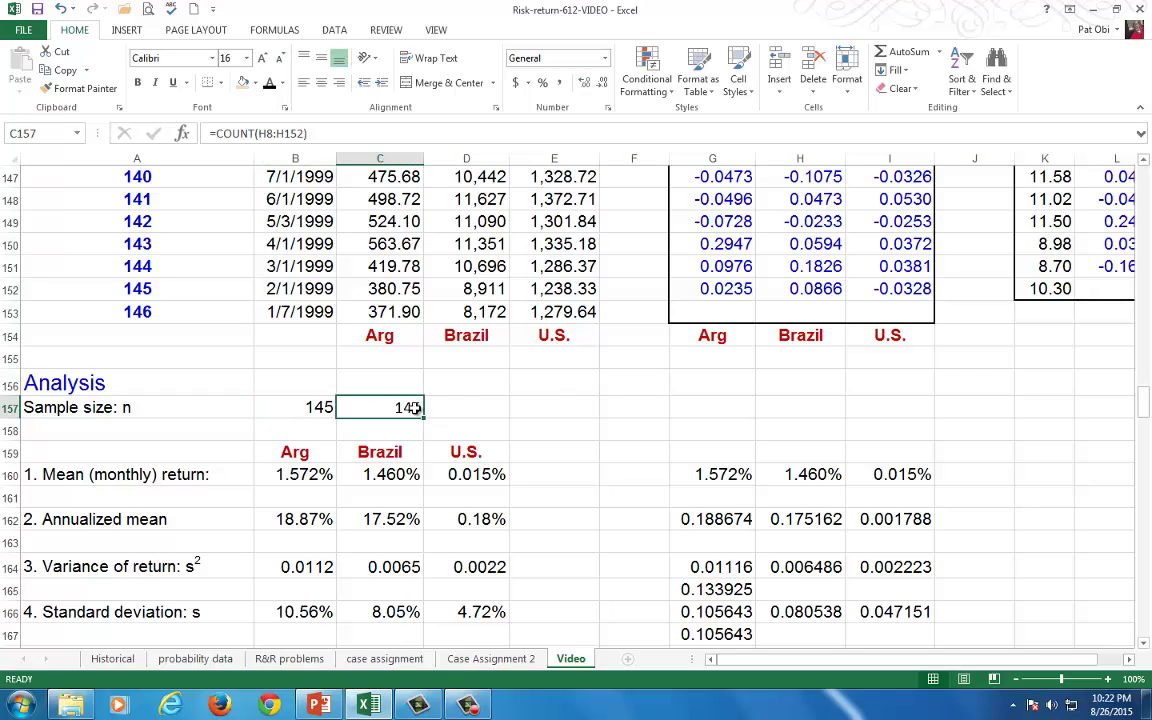
{"action": "key", "text": "Delete"}
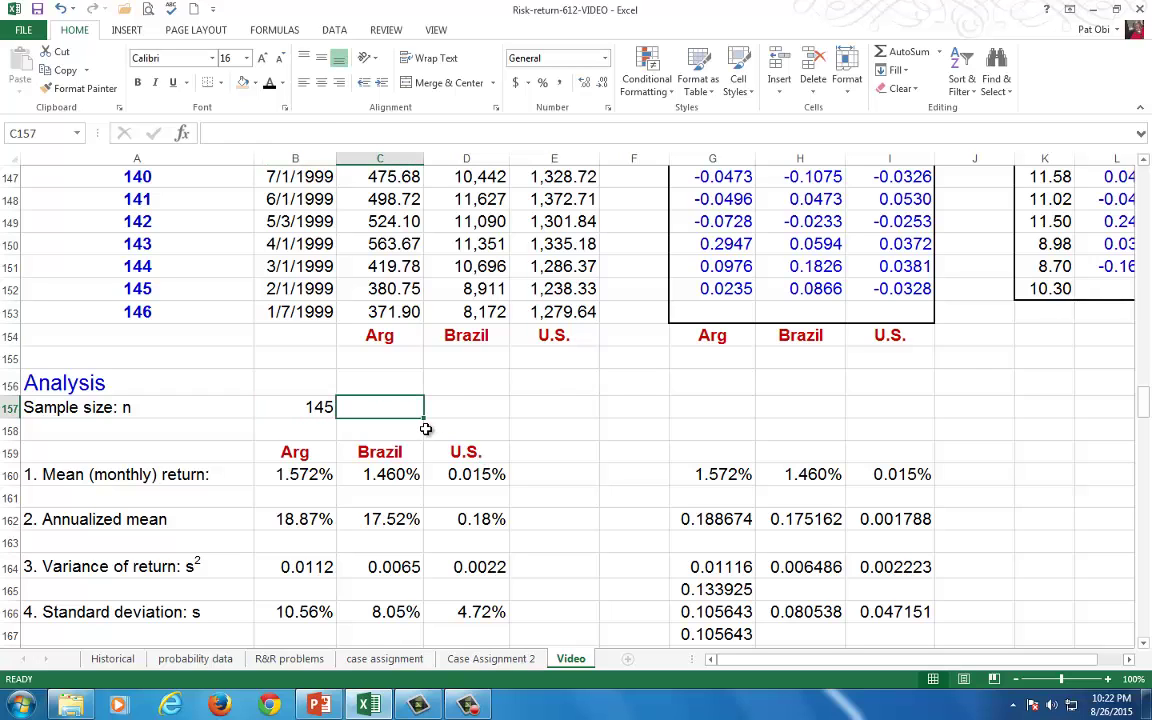
Step: Check the adjustment factor in B179 against a temporary =145/144 entered in C179, and clear C179
{"action": "scroll", "coordinate": [426, 429], "scroll_direction": "down", "scroll_amount": 5}
{"action": "scroll", "coordinate": [426, 429], "scroll_direction": "down", "scroll_amount": 1}
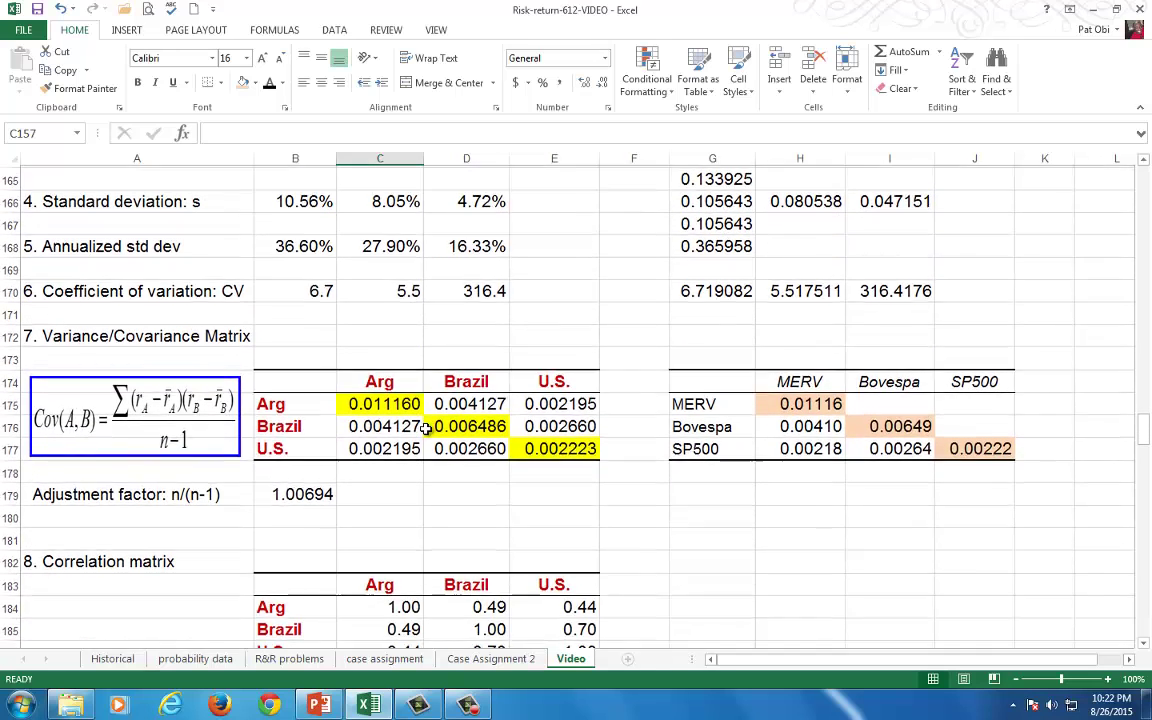
{"action": "left_click", "coordinate": [363, 494]}
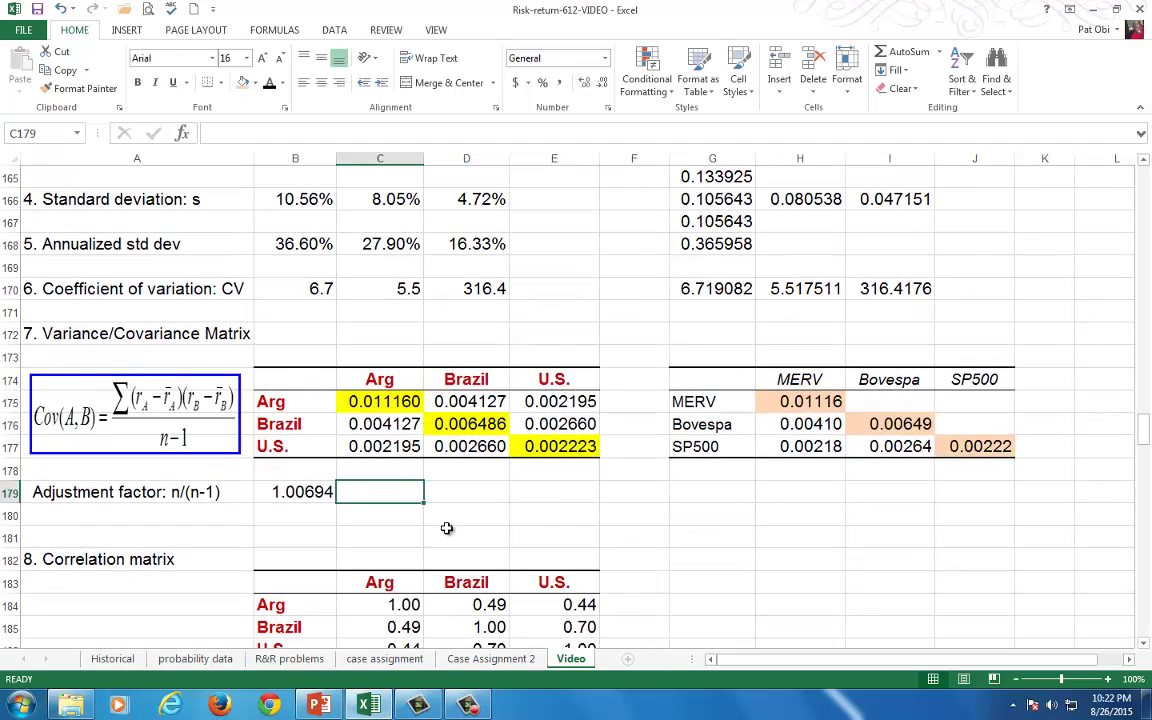
{"action": "type", "text": "="}
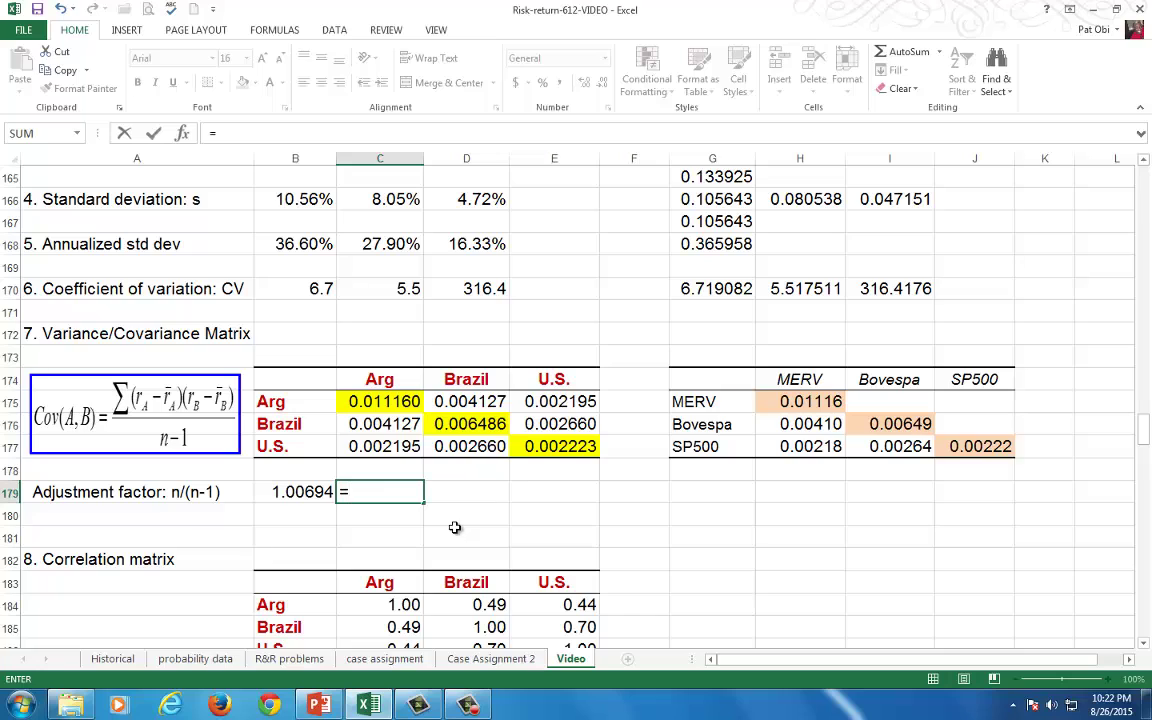
{"action": "type", "text": "145/144"}
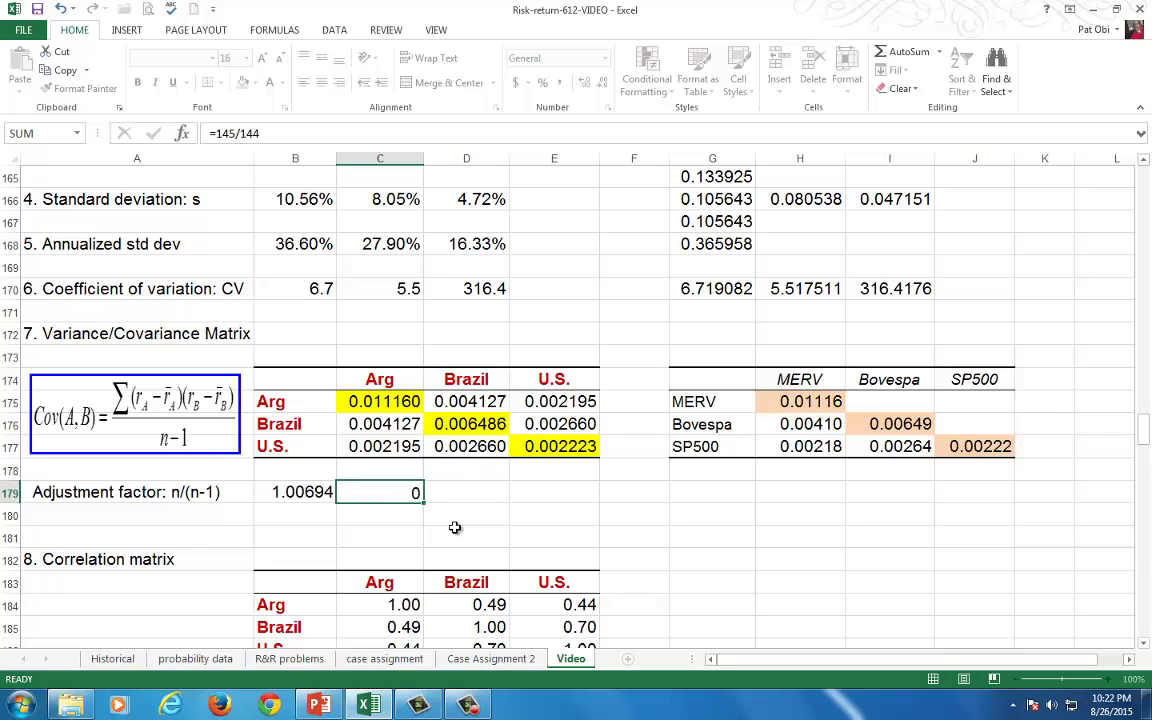
{"action": "key", "text": "Return"}
{"action": "key", "text": "Up"}
{"action": "key", "text": "Left"}
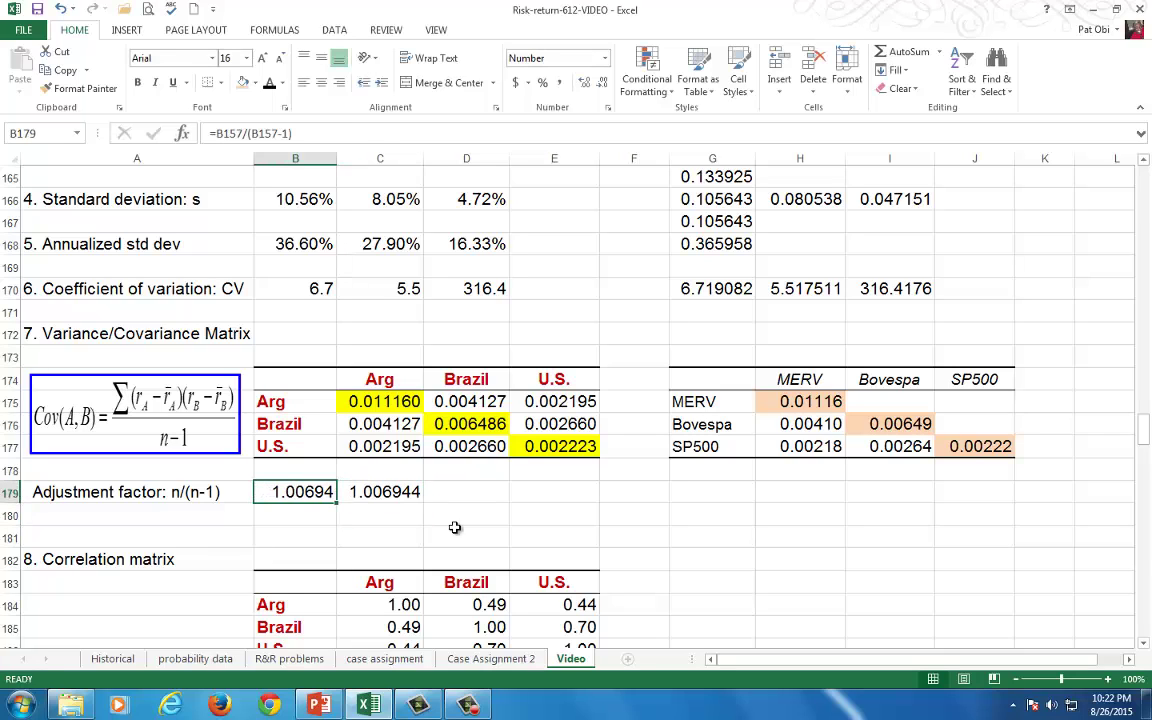
{"action": "key", "text": "Right"}
{"action": "key", "text": "Delete"}
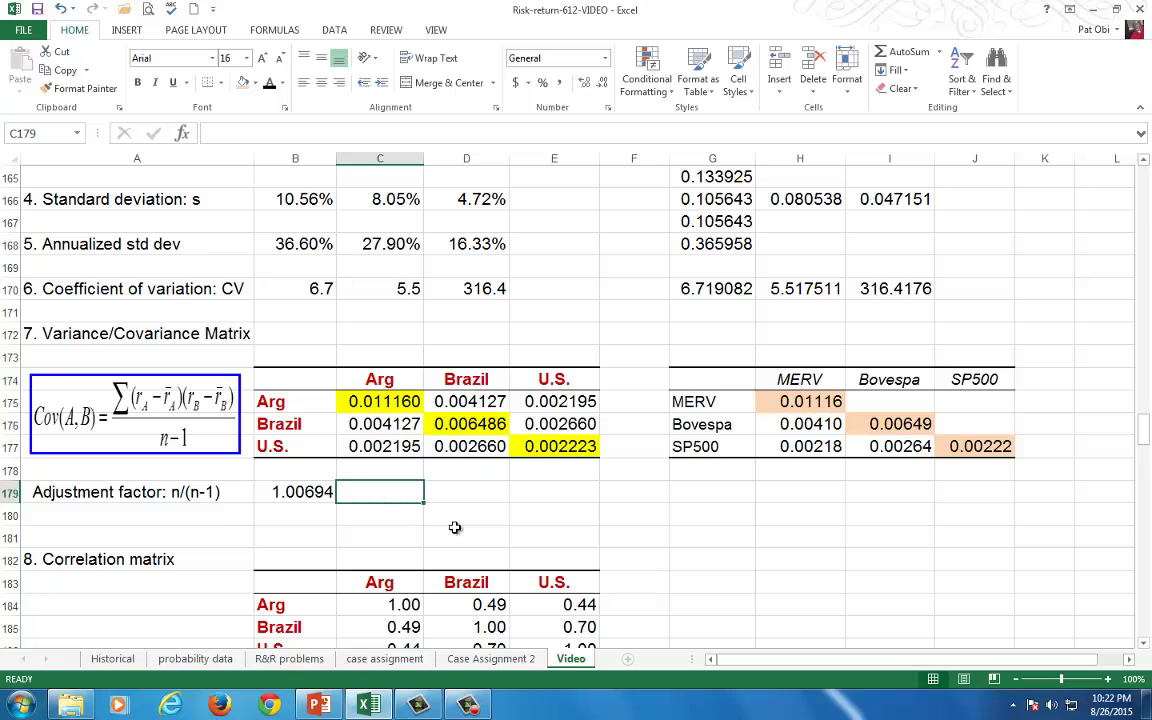
Step: Compute the adjusted MERV–Bovespa covariance in H179 with =H176*B179
{"action": "left_click", "coordinate": [789, 493]}
{"action": "type", "text": "="}
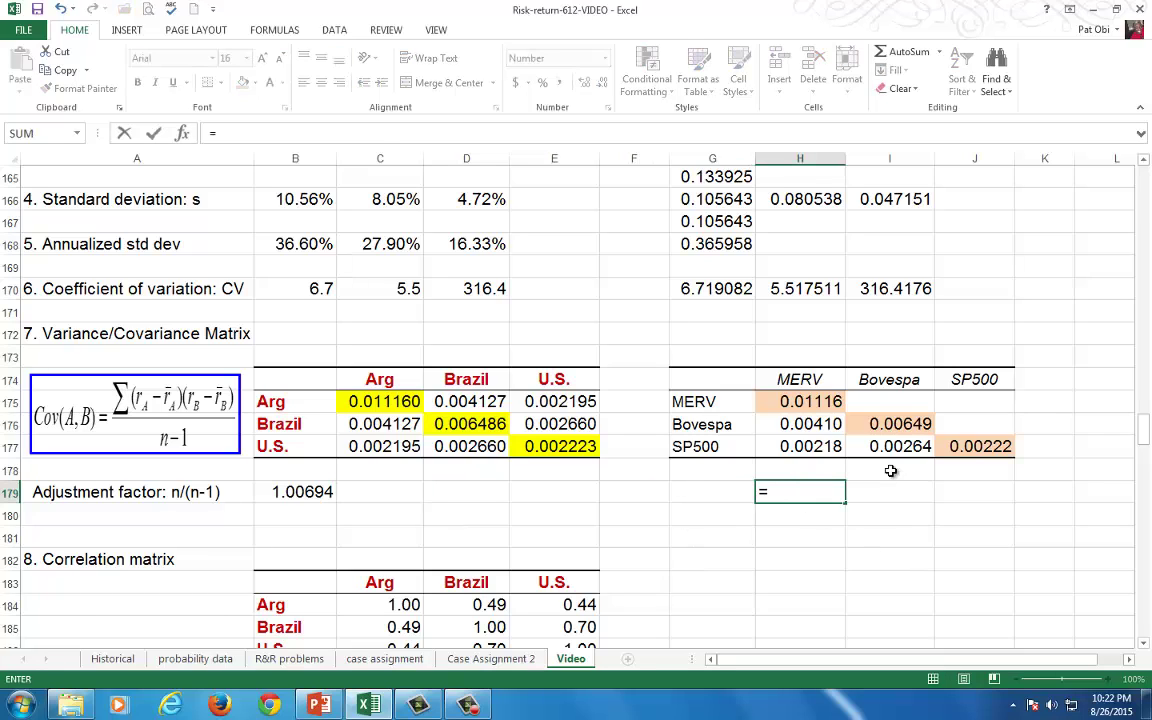
{"action": "left_click", "coordinate": [818, 424]}
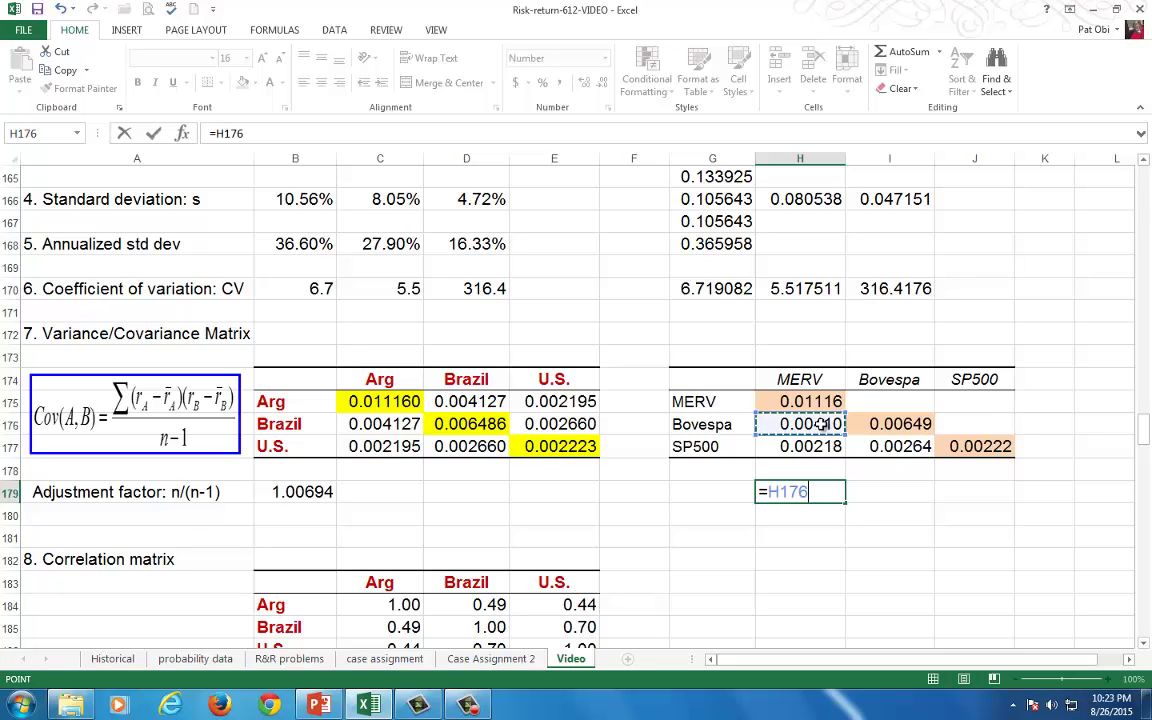
{"action": "type", "text": "*"}
{"action": "left_click", "coordinate": [320, 491]}
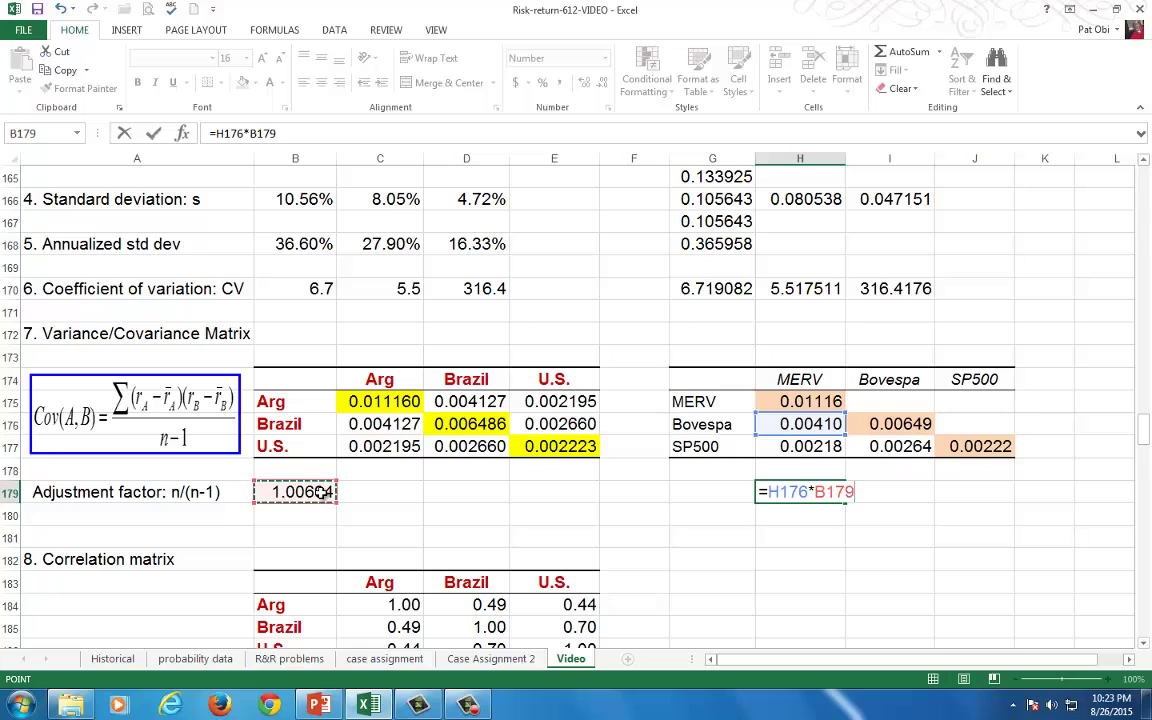
{"action": "key", "text": "Return"}
Step: Compute the adjusted MERV–SP500 covariance in H180 with =H177*B179
{"action": "type", "text": "="}
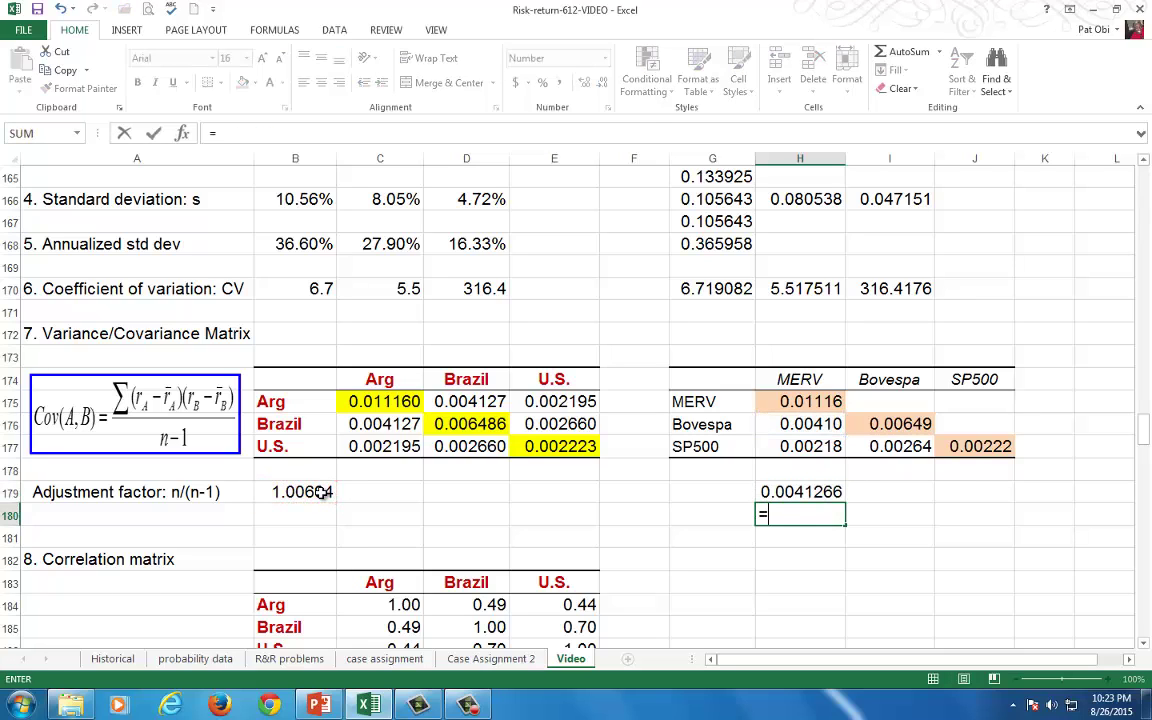
{"action": "left_click", "coordinate": [818, 447]}
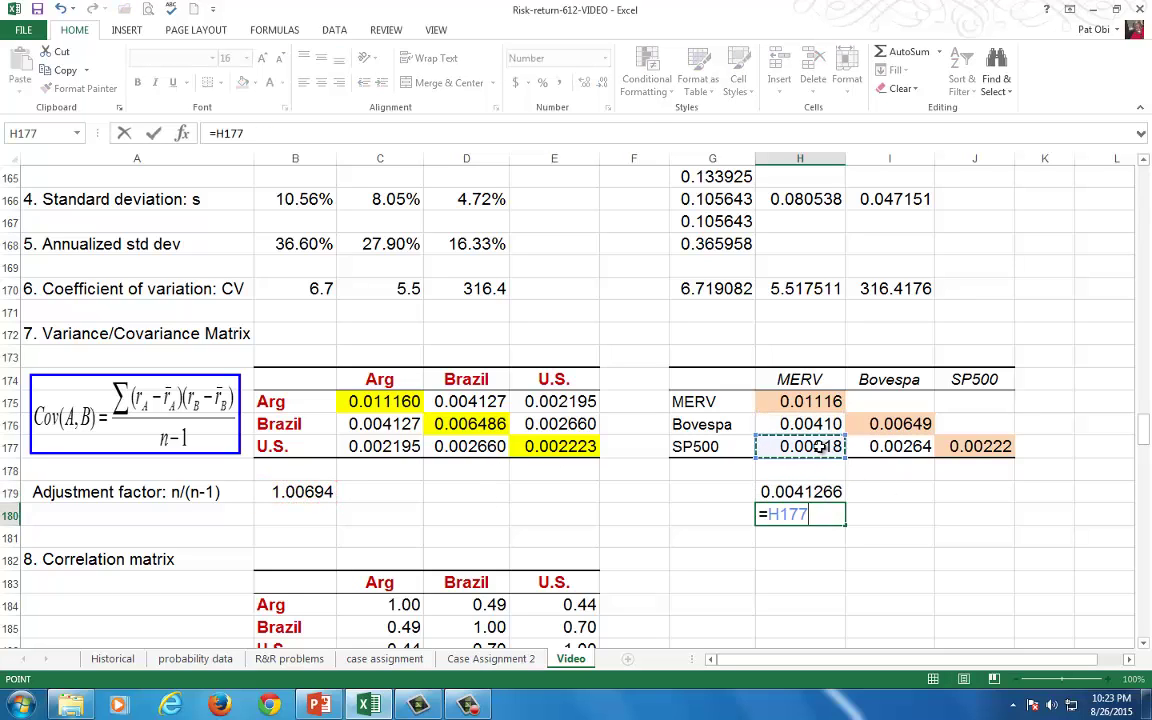
{"action": "type", "text": "*"}
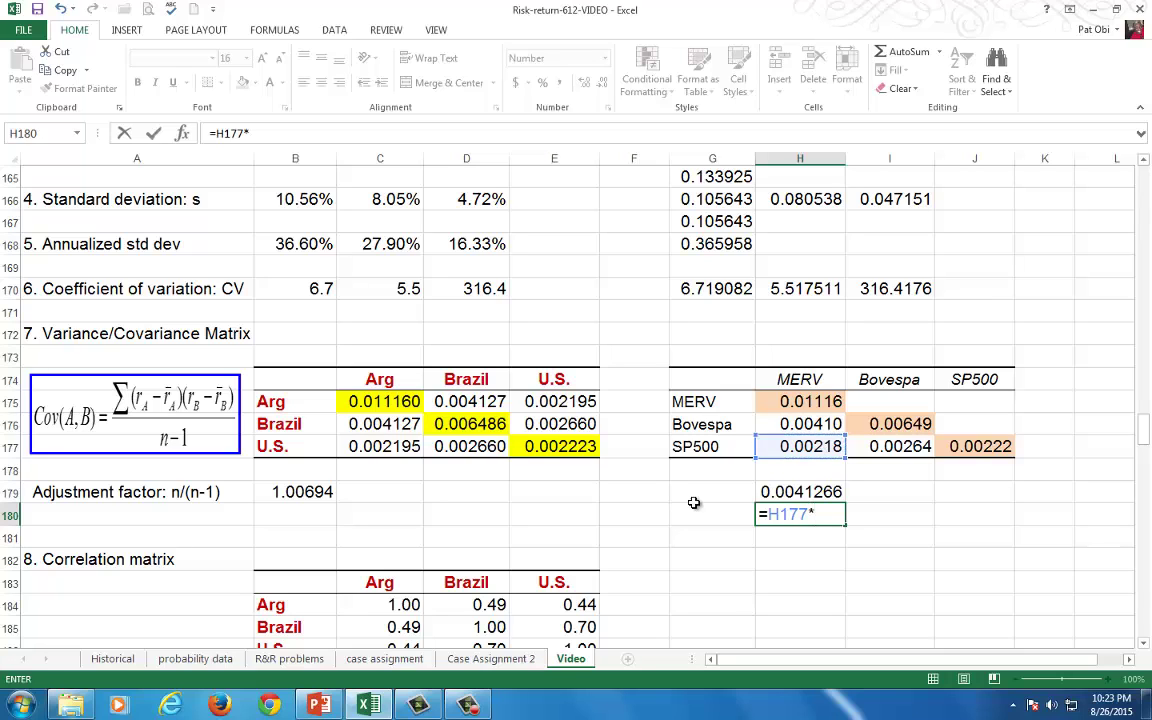
{"action": "left_click", "coordinate": [308, 488]}
{"action": "key", "text": "Return"}
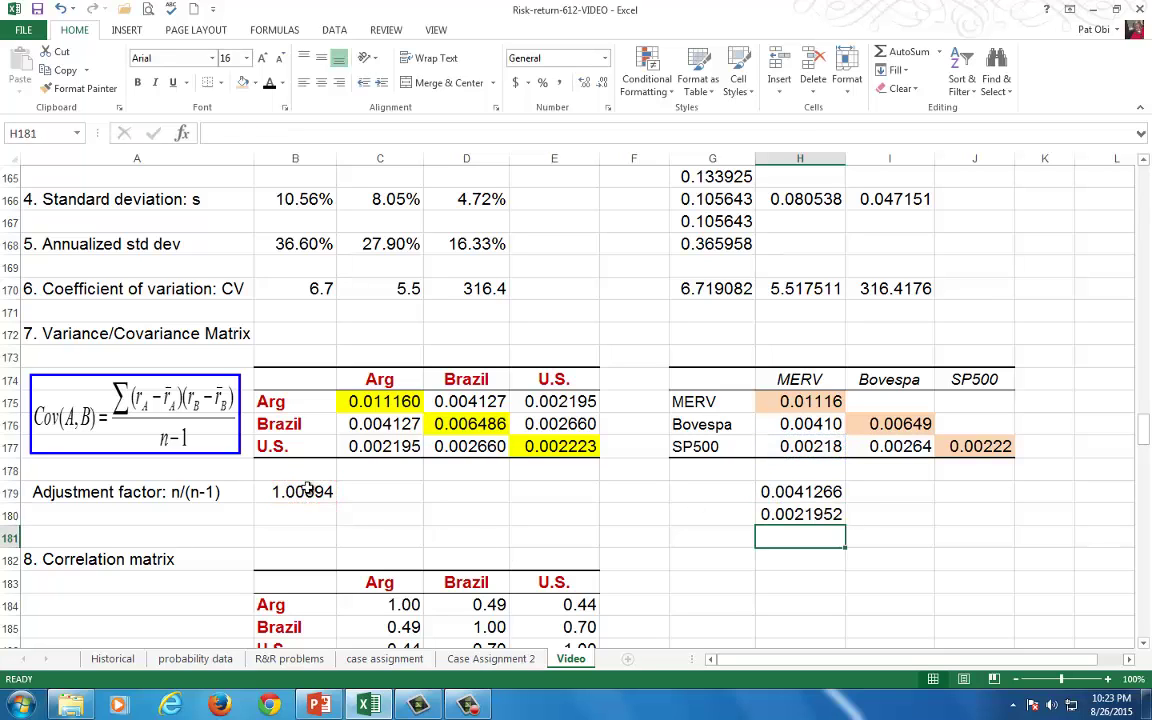
Step: Compute the adjusted Bovespa–SP500 covariance in I180 with =I177*B179
{"action": "key", "text": "Up"}
{"action": "key", "text": "Right"}
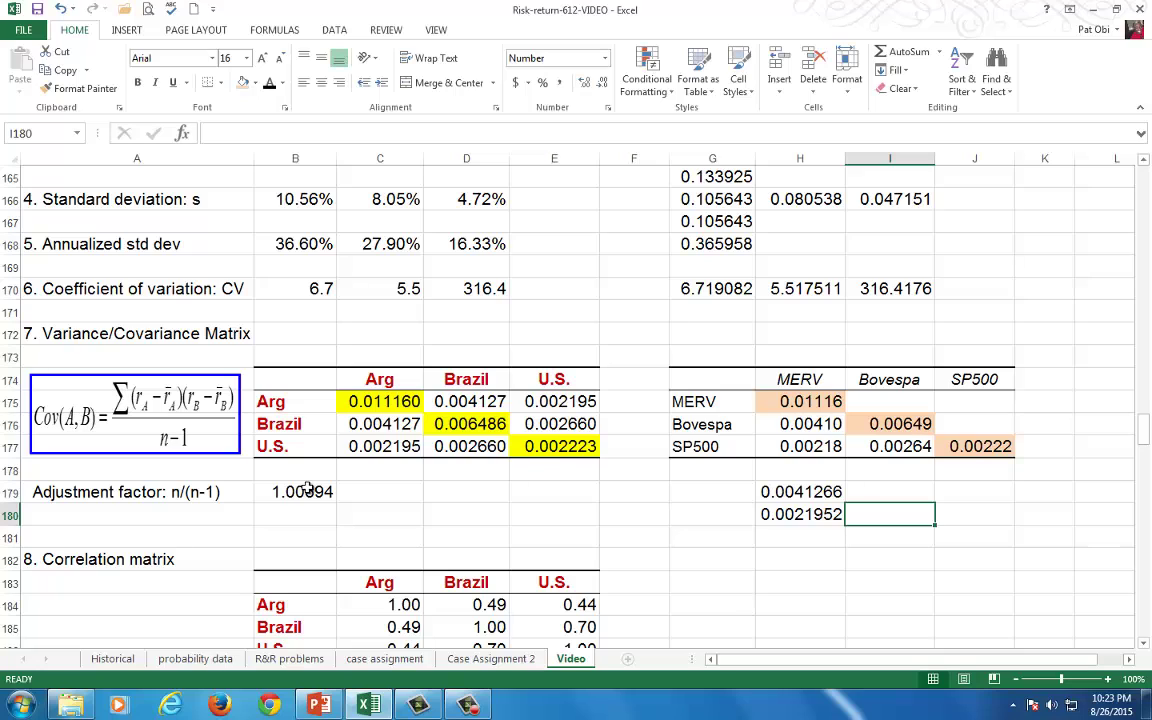
{"action": "type", "text": "="}
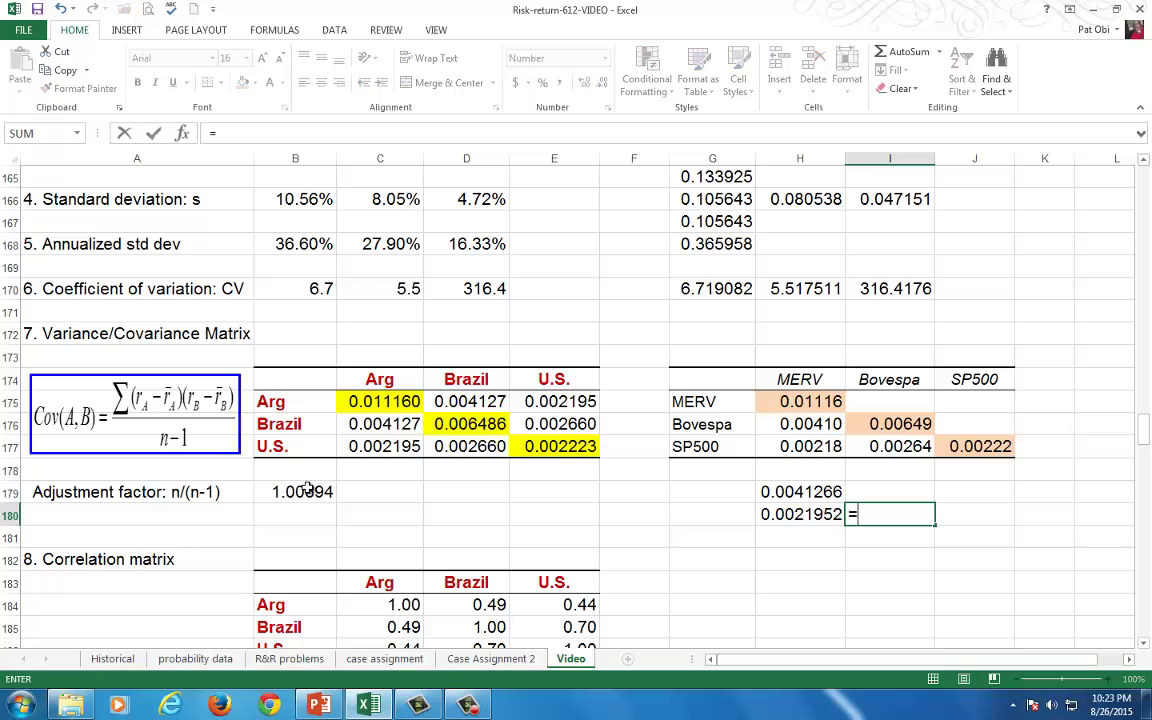
{"action": "left_click", "coordinate": [903, 447]}
{"action": "type", "text": "*"}
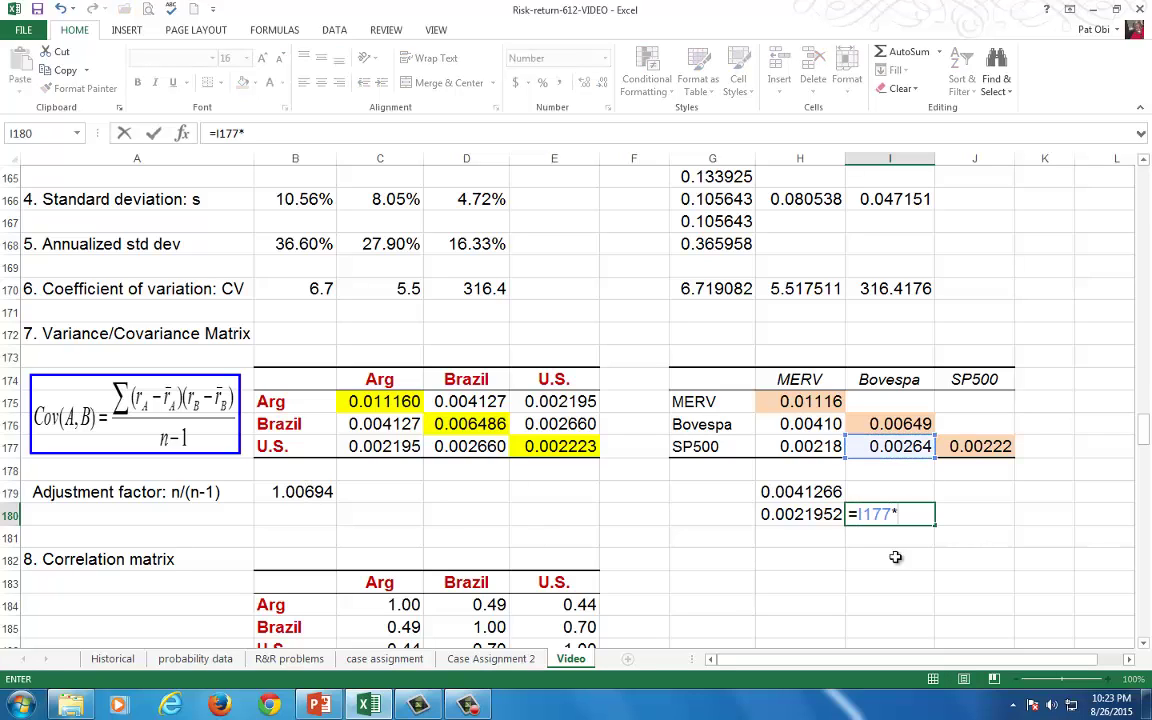
{"action": "left_click", "coordinate": [297, 492]}
{"action": "key", "text": "Return"}
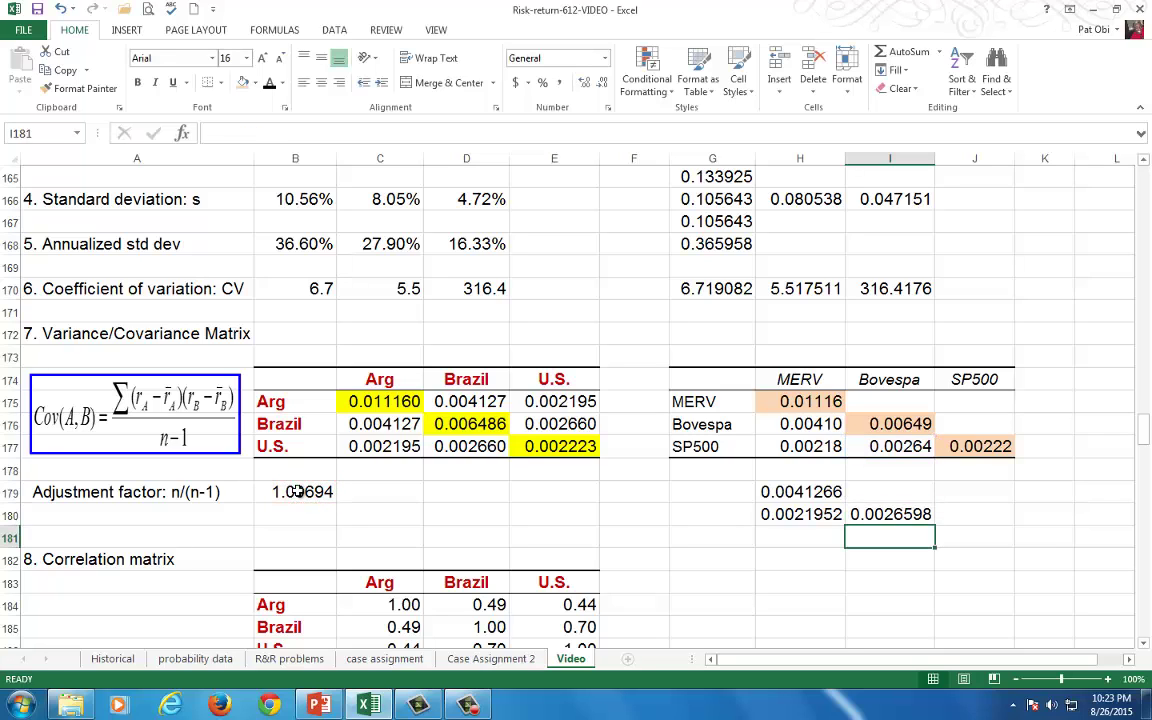
Step: Format the adjusted covariances in H179:I180 to show six decimal places
{"action": "key", "text": "Up"}
{"action": "key", "text": "Up"}
{"action": "key", "text": "Left"}
{"action": "key", "text": "shift+Right"}
{"action": "key", "text": "shift+Down"}
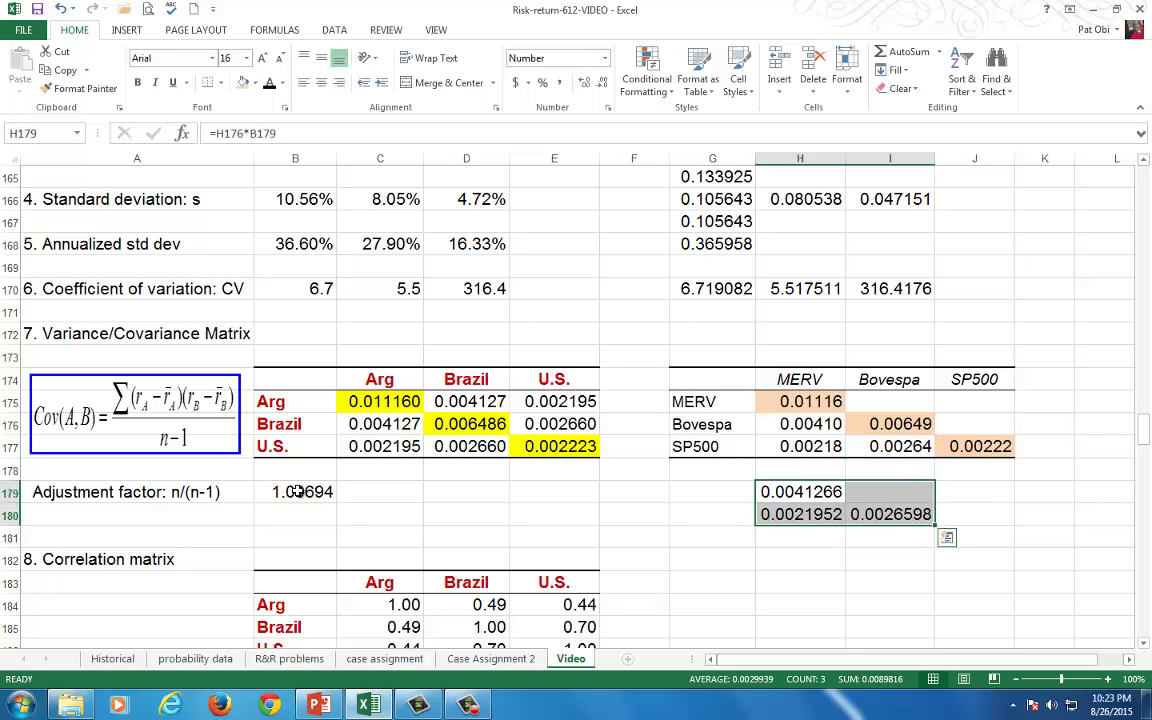
{"action": "left_click", "coordinate": [601, 85]}
{"action": "left_click", "coordinate": [601, 85]}
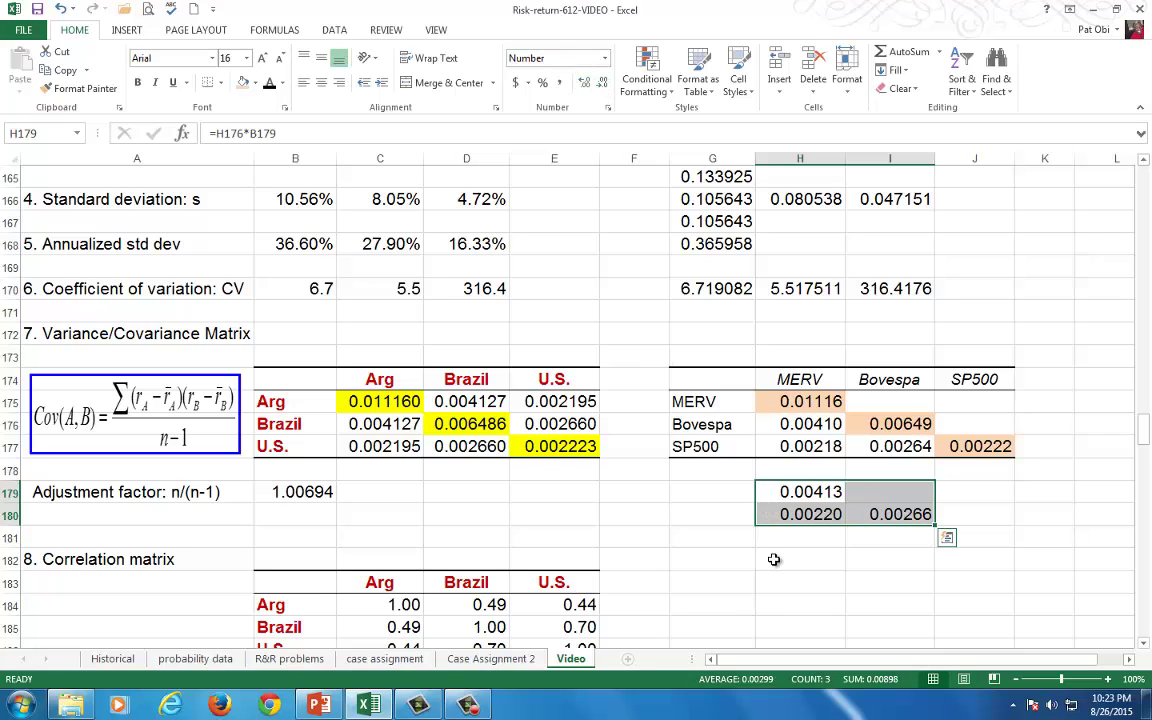
{"action": "left_click", "coordinate": [584, 83]}
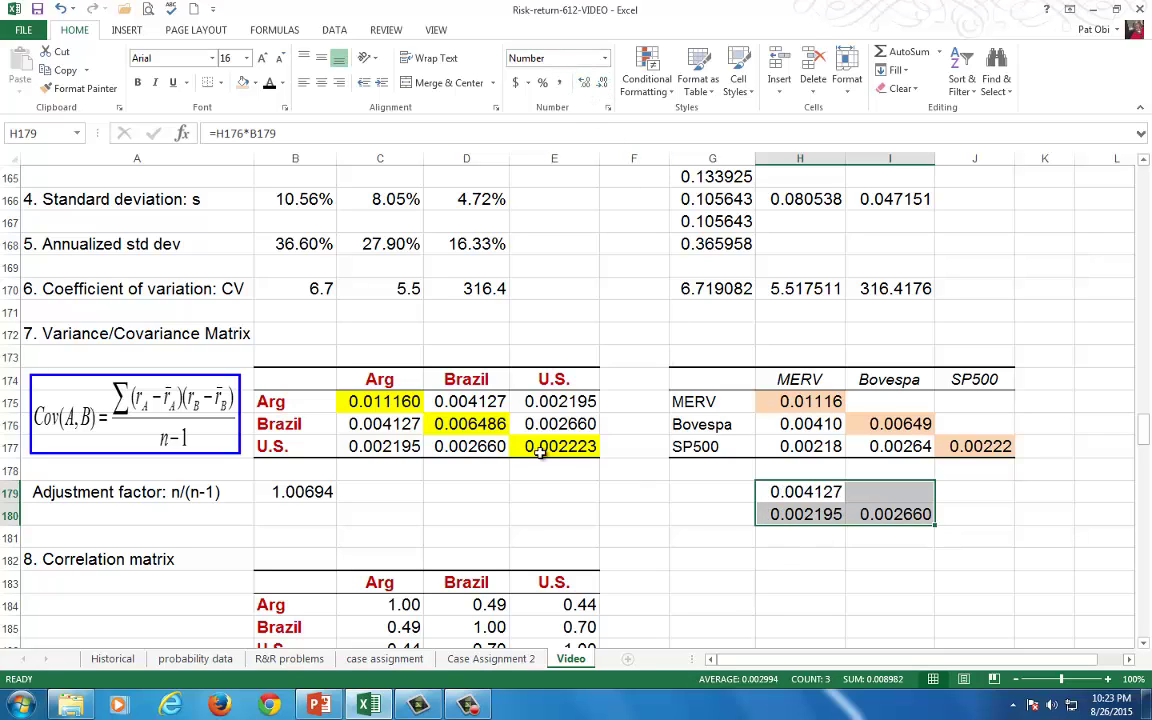
Step: Compare the adjusted covariances with the off-diagonal values of the Arg/Brazil/U.S. matrix and inspect the formula in H179
{"action": "left_click_drag", "start_coordinate": [380, 424], "coordinate": [380, 446]}
{"action": "left_click", "coordinate": [470, 446]}
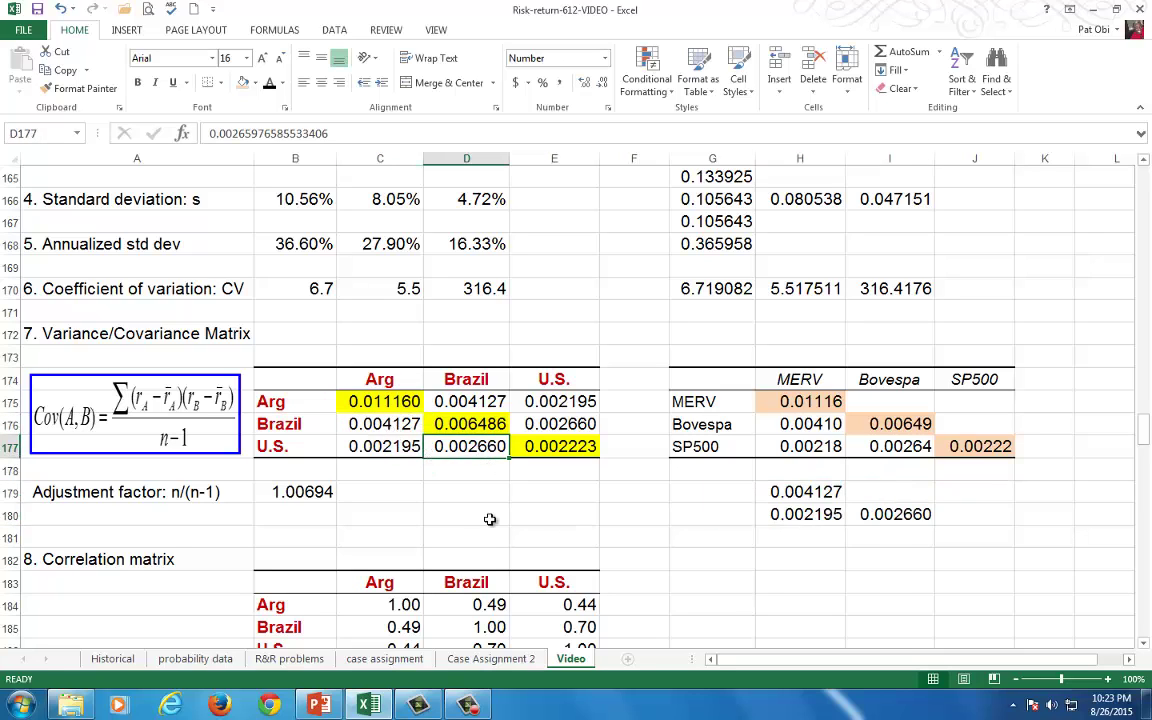
{"action": "left_click_drag", "start_coordinate": [805, 492], "coordinate": [800, 512]}
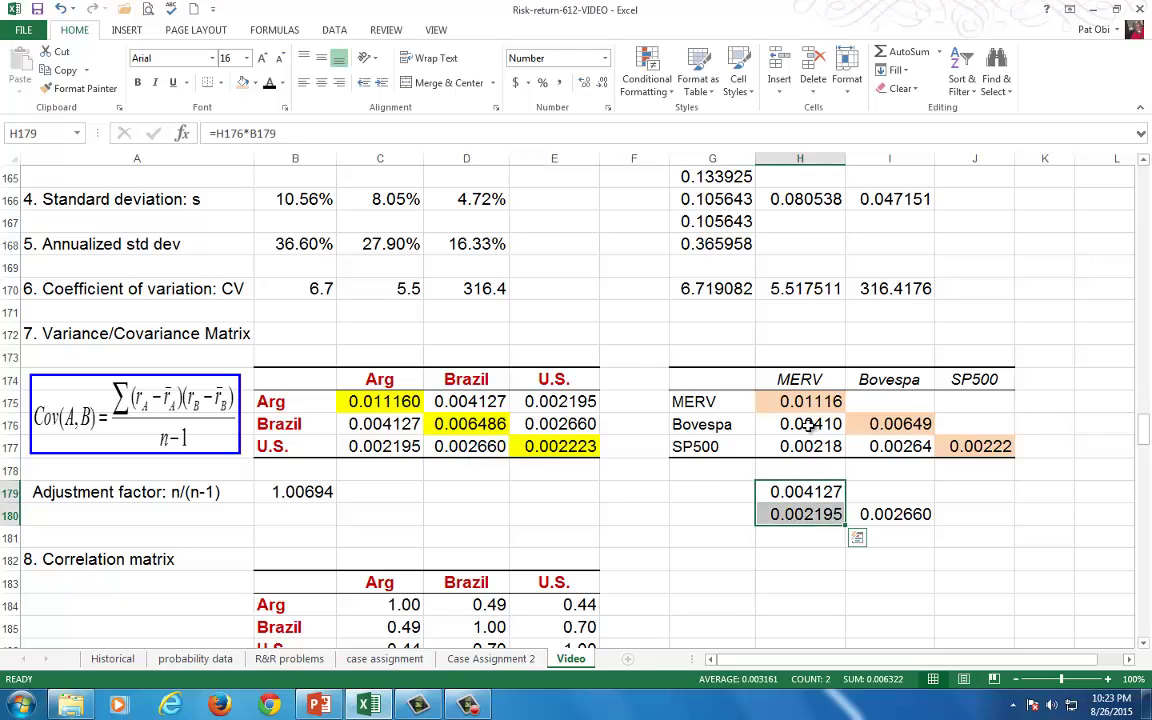
{"action": "left_click", "coordinate": [775, 490]}
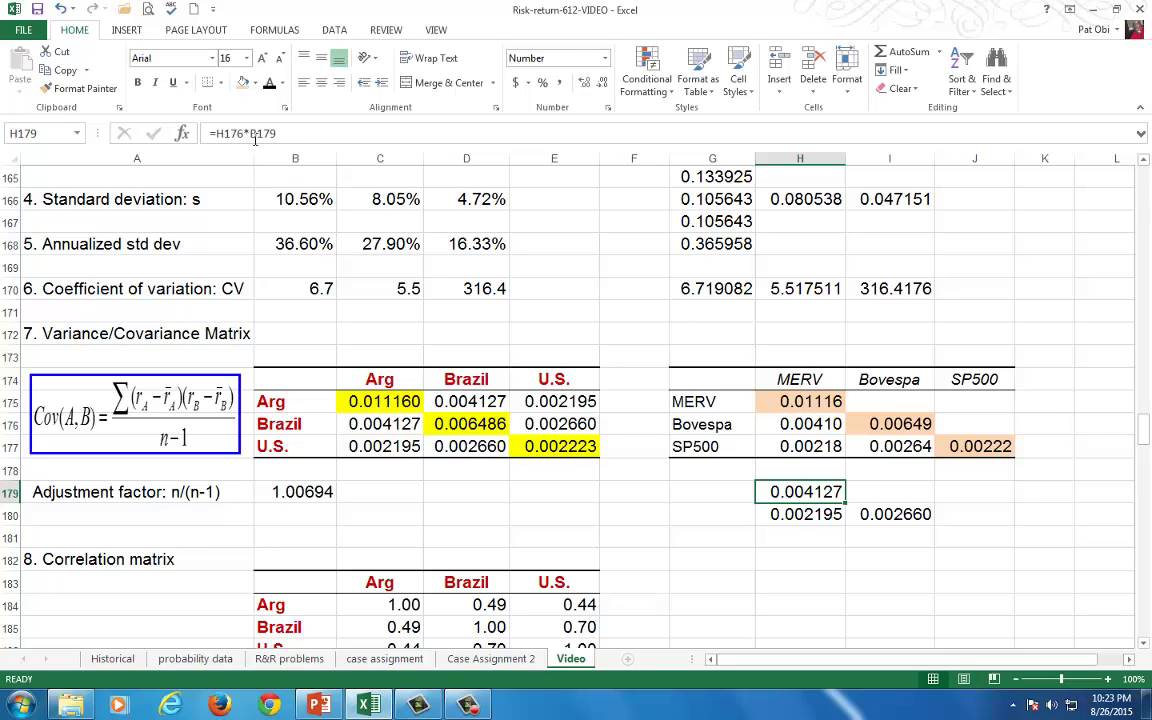
Step: Copy the adjusted covariances in H179:H180 and paste them as values into H176:H177 of the MERV/Bovespa/SP500 matrix
{"action": "left_click", "coordinate": [796, 507]}
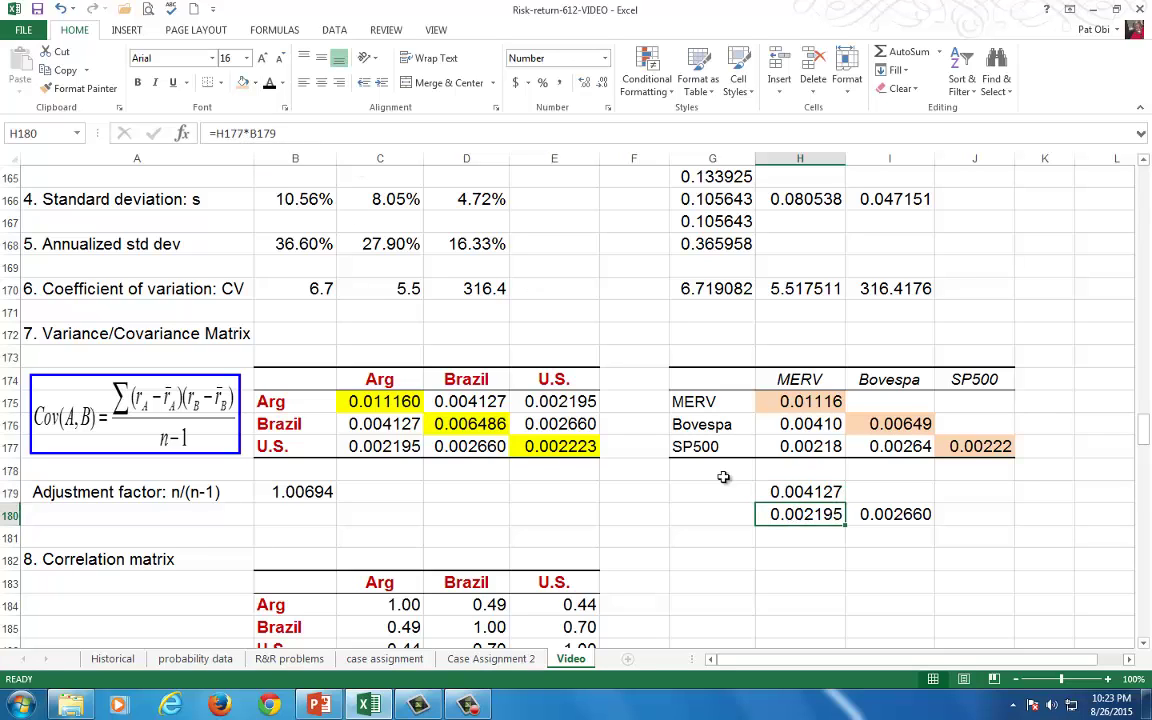
{"action": "left_click_drag", "start_coordinate": [807, 490], "coordinate": [810, 512]}
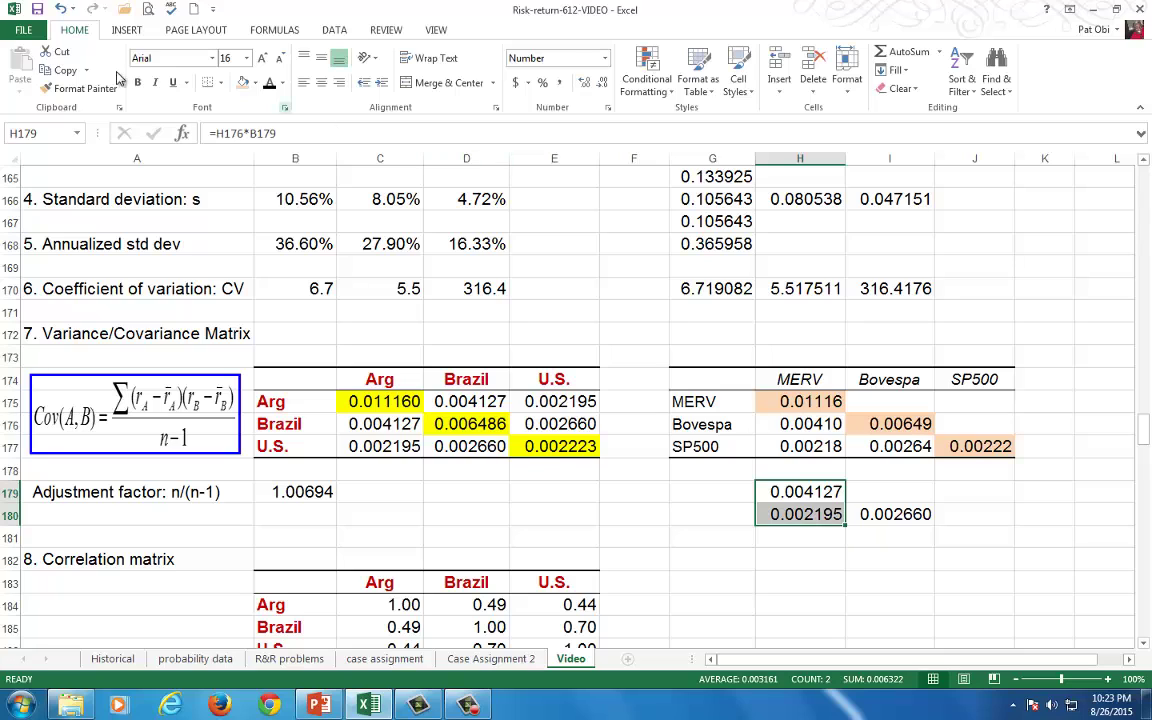
{"action": "left_click", "coordinate": [62, 70]}
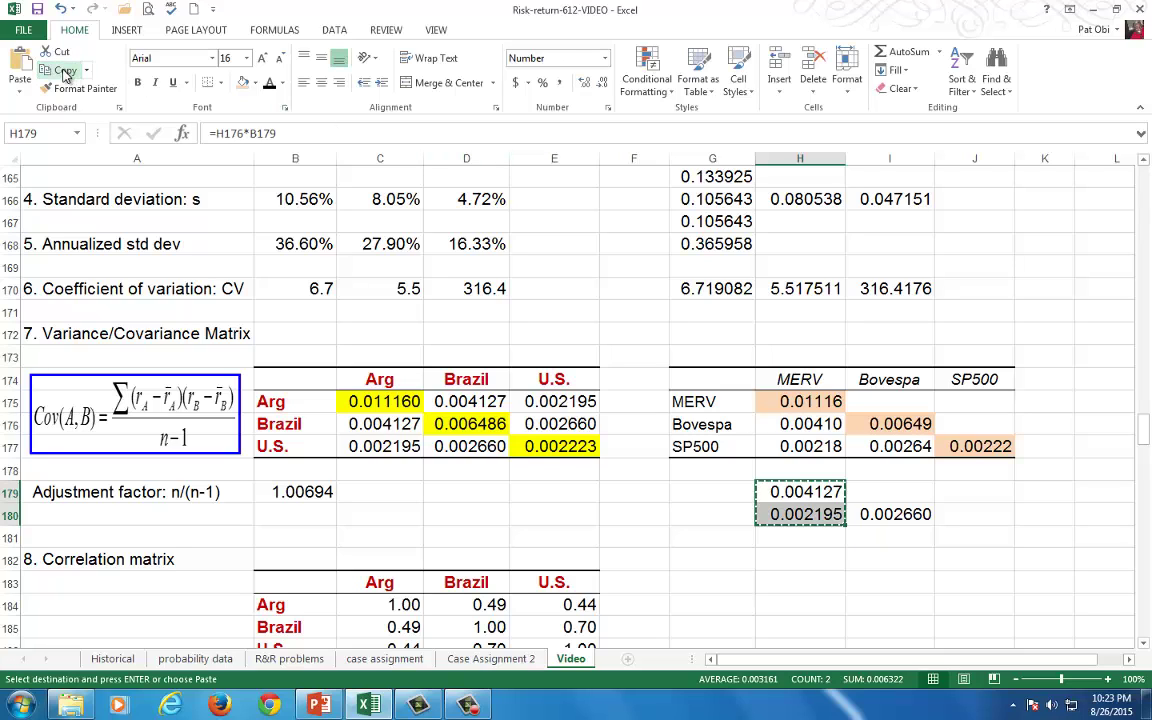
{"action": "left_click", "coordinate": [798, 428]}
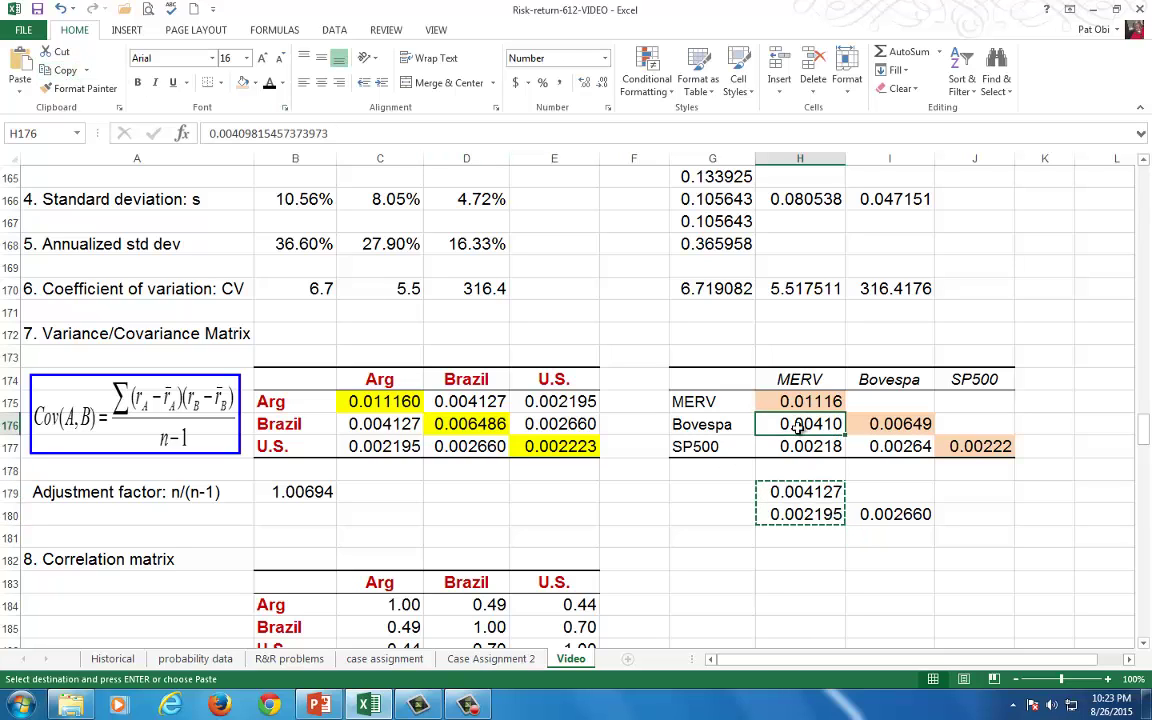
{"action": "left_click", "coordinate": [20, 97]}
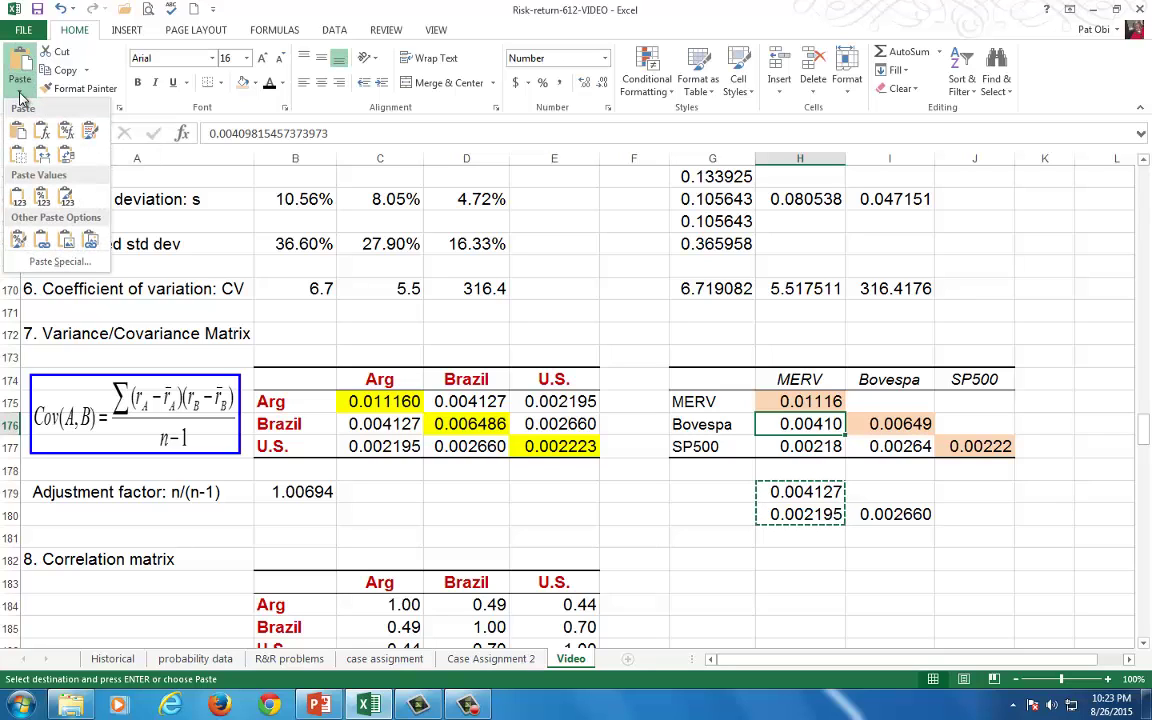
{"action": "left_click", "coordinate": [17, 203]}
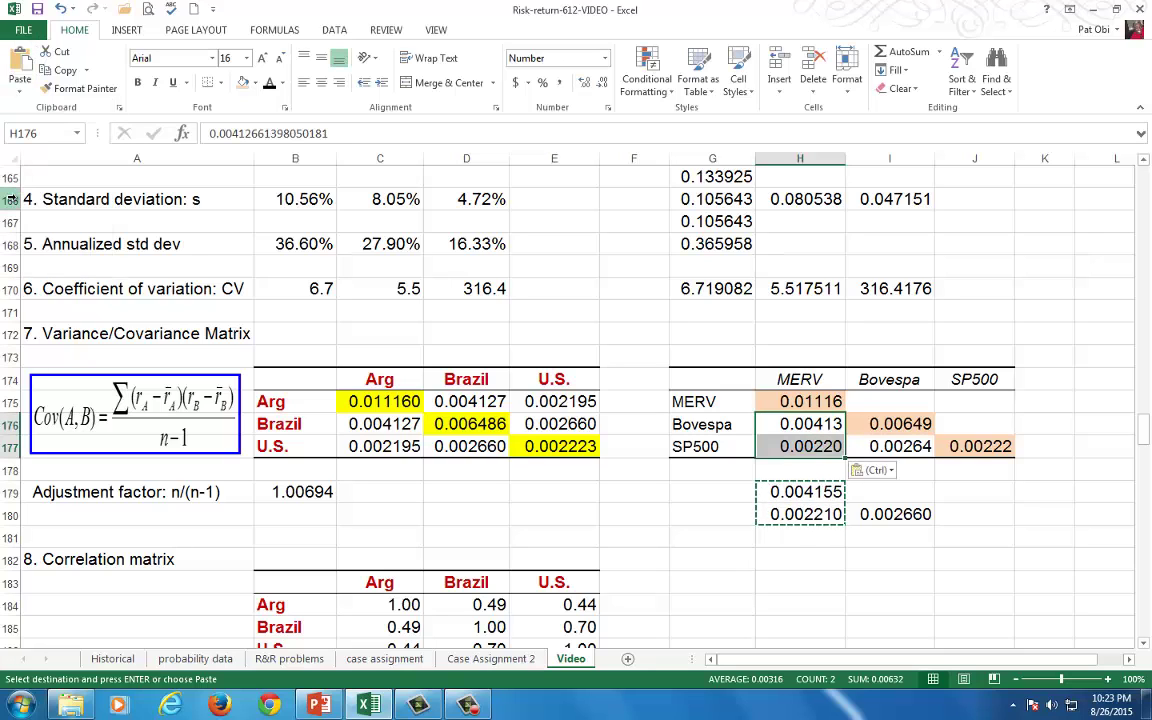
{"action": "left_click_drag", "start_coordinate": [817, 430], "coordinate": [817, 452]}
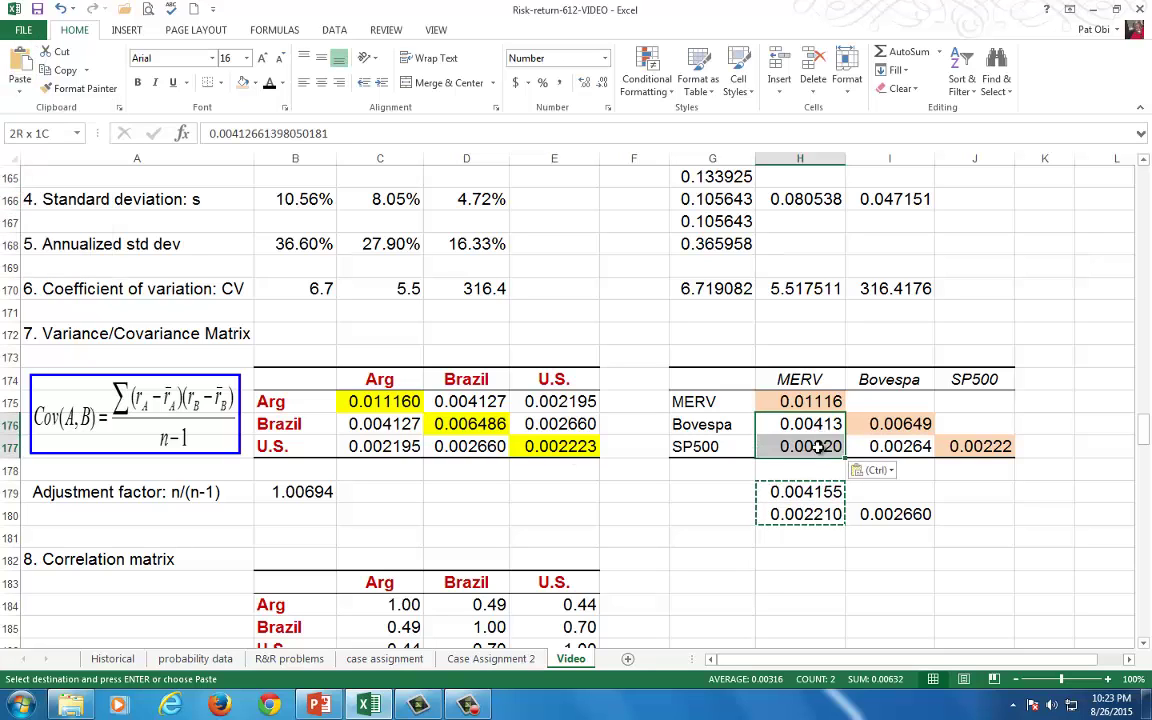
{"action": "left_click_drag", "start_coordinate": [380, 422], "coordinate": [396, 444]}
Step: Copy the adjusted Bovespa–SP500 covariance in I180 and paste it as a value into I177
{"action": "left_click", "coordinate": [905, 515]}
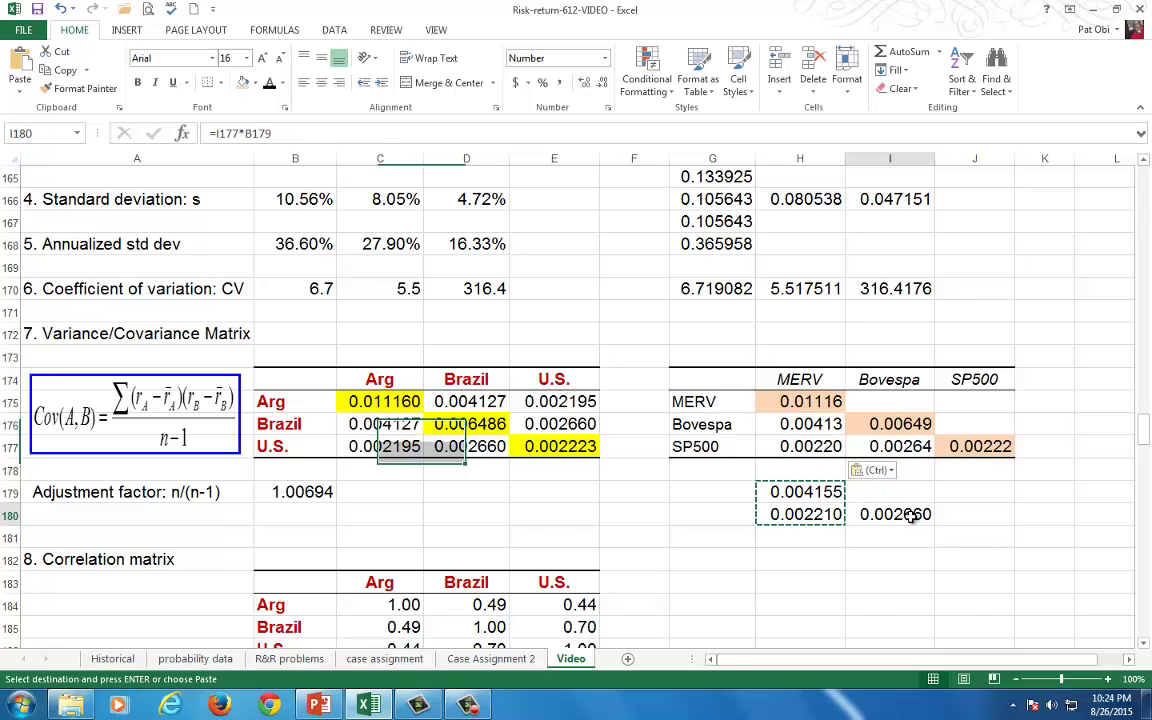
{"action": "left_click", "coordinate": [65, 70]}
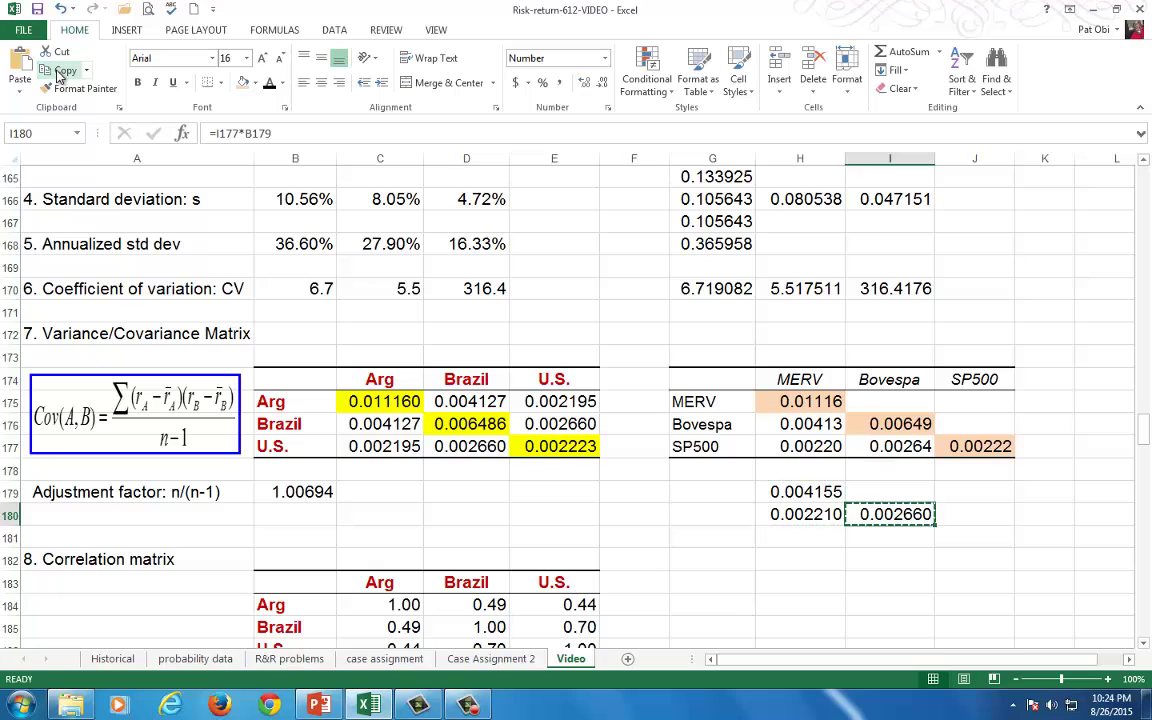
{"action": "left_click", "coordinate": [893, 447]}
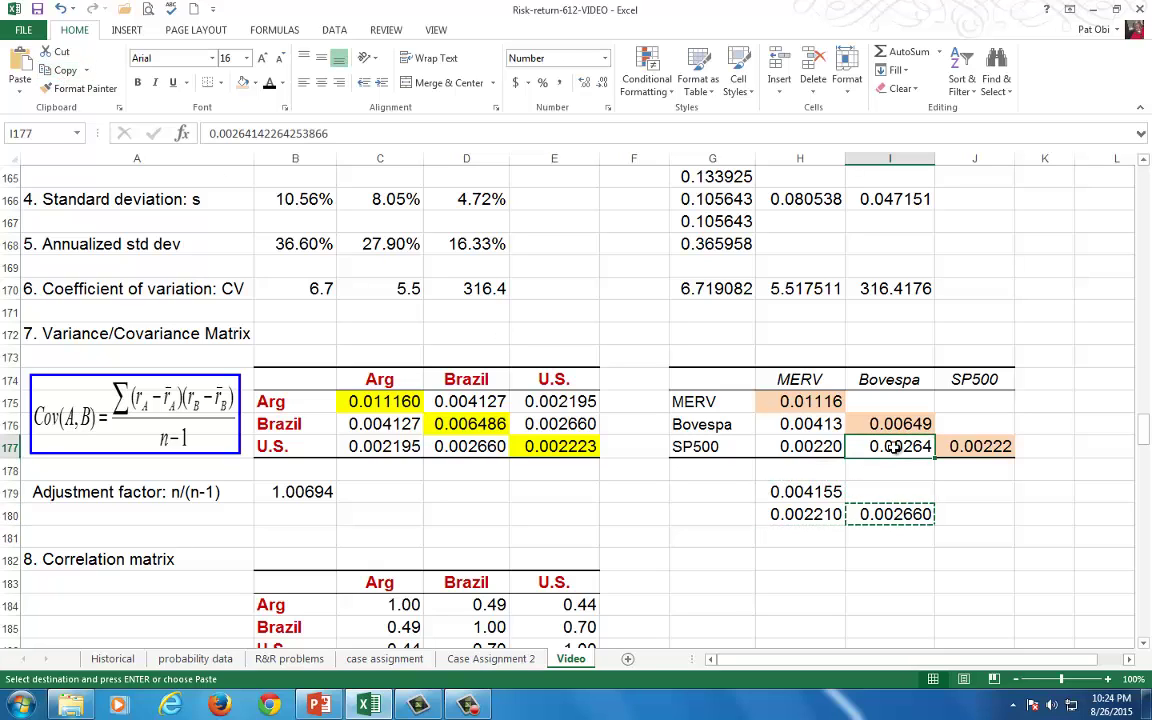
{"action": "left_click", "coordinate": [20, 88]}
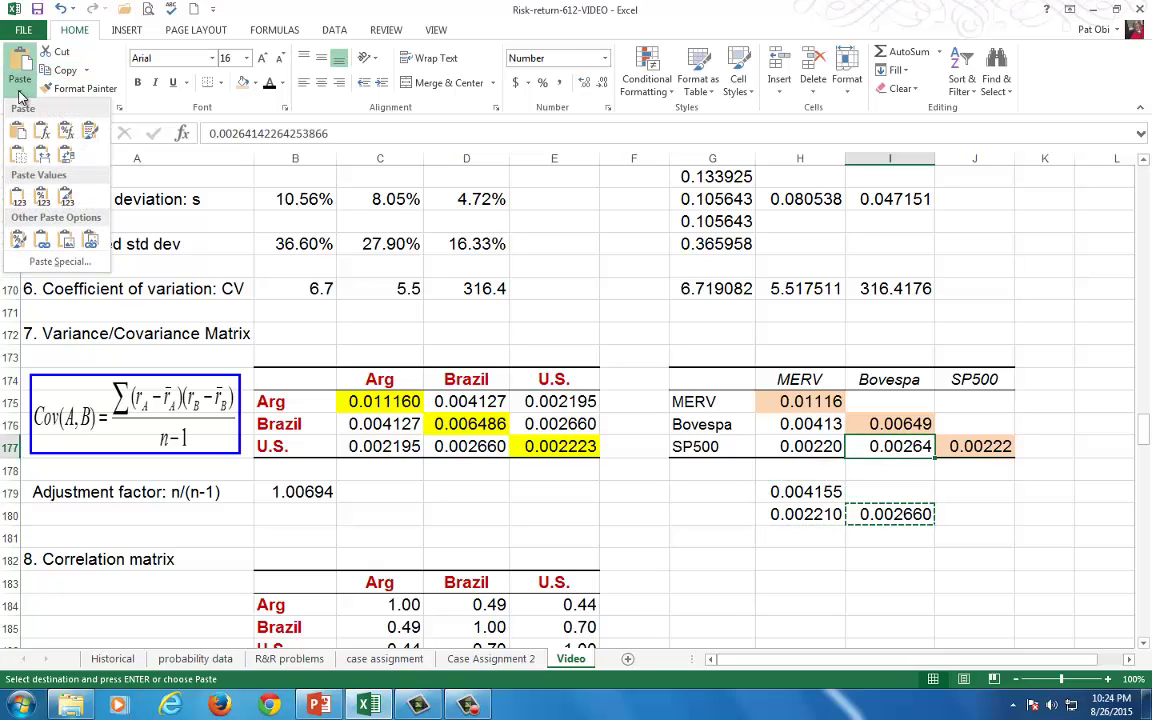
{"action": "left_click", "coordinate": [18, 197]}
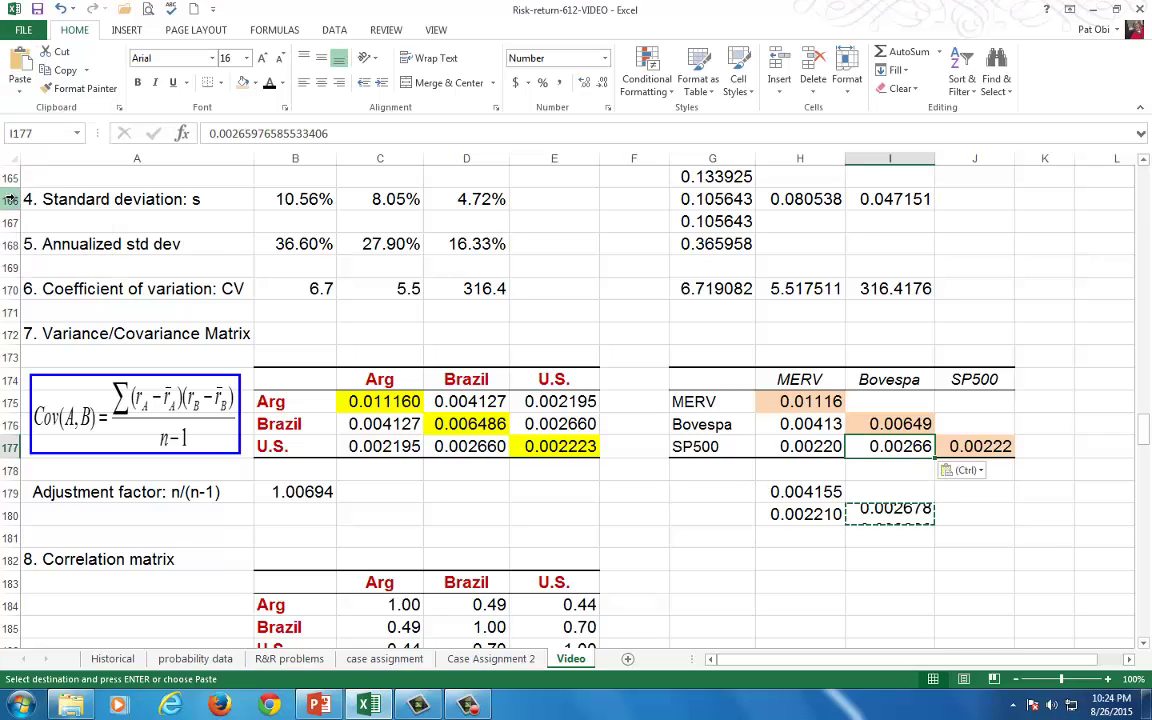
Step: Clear the helper calculations in H179:I180 below the MERV/Bovespa/SP500 matrix
{"action": "left_click_drag", "start_coordinate": [806, 425], "coordinate": [830, 447]}
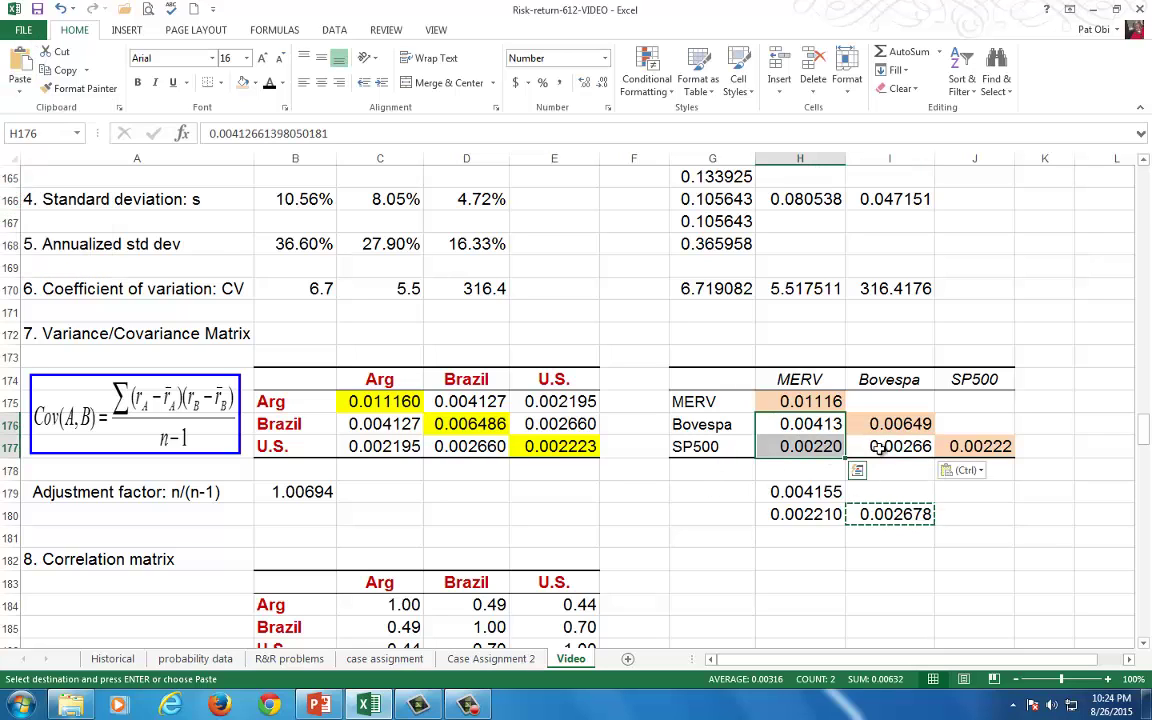
{"action": "left_click", "coordinate": [900, 447]}
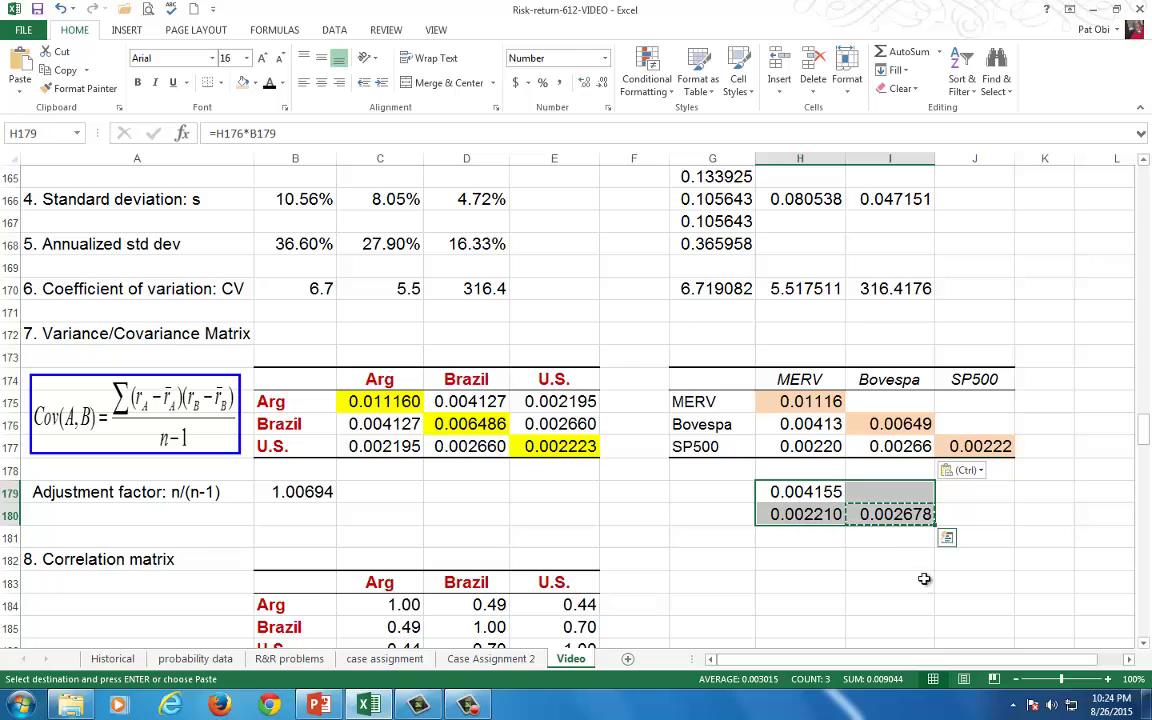
{"action": "key", "text": "Delete"}
{"action": "left_click", "coordinate": [775, 566]}
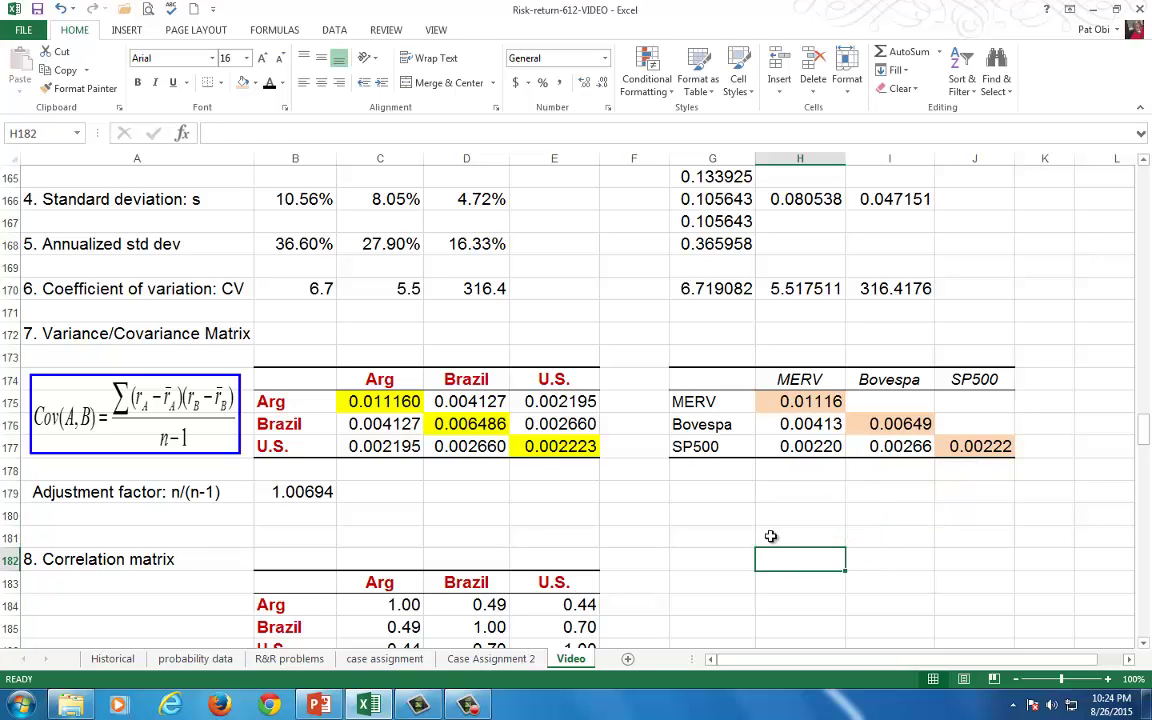
Step: Copy the MERV–Bovespa covariance from H176 into its mirror cell I175 in the upper triangle
{"action": "left_click", "coordinate": [894, 401]}
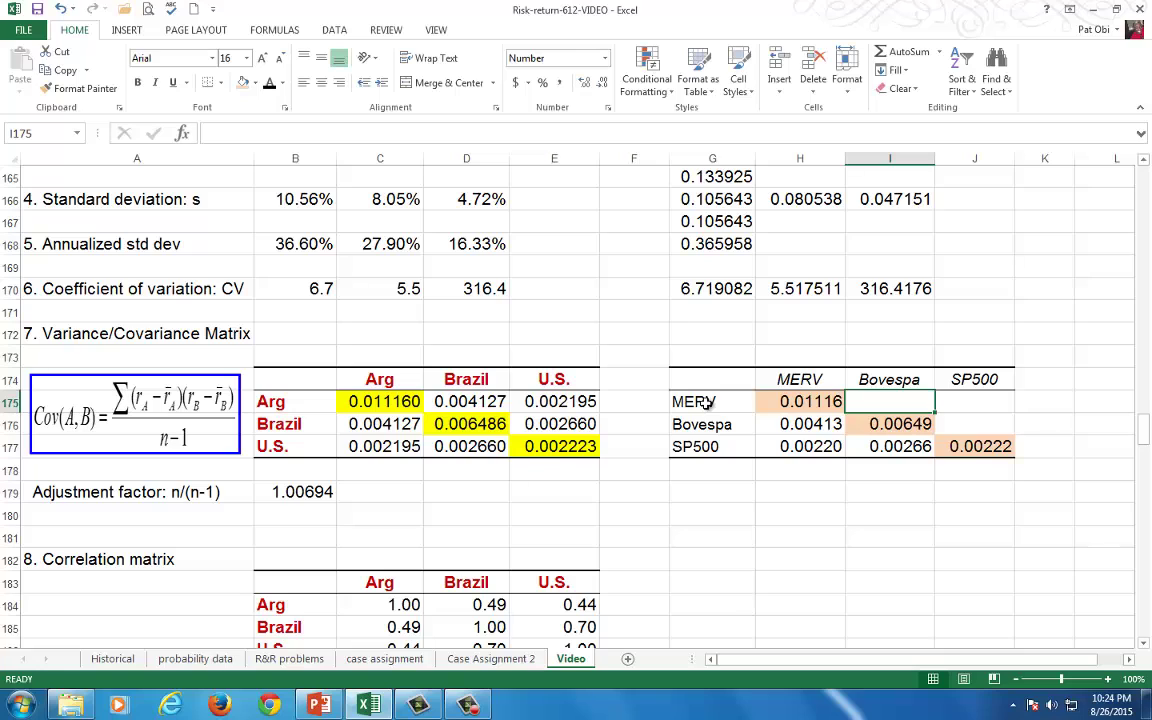
{"action": "left_click", "coordinate": [808, 424]}
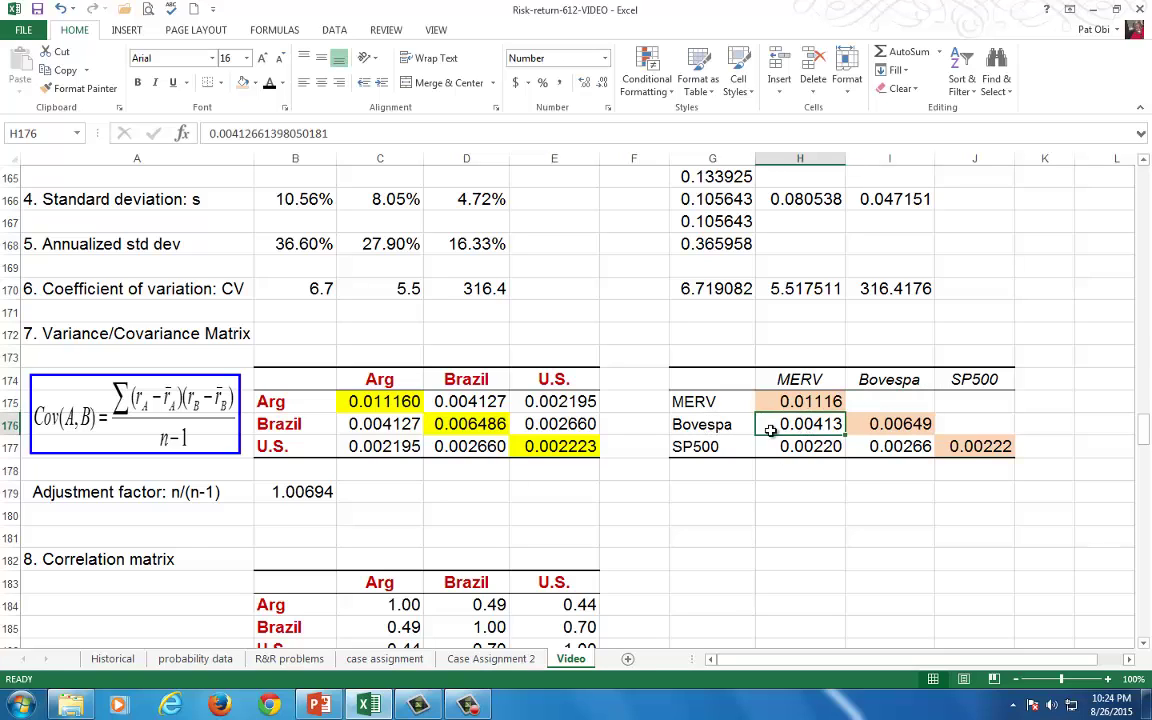
{"action": "left_click", "coordinate": [66, 70]}
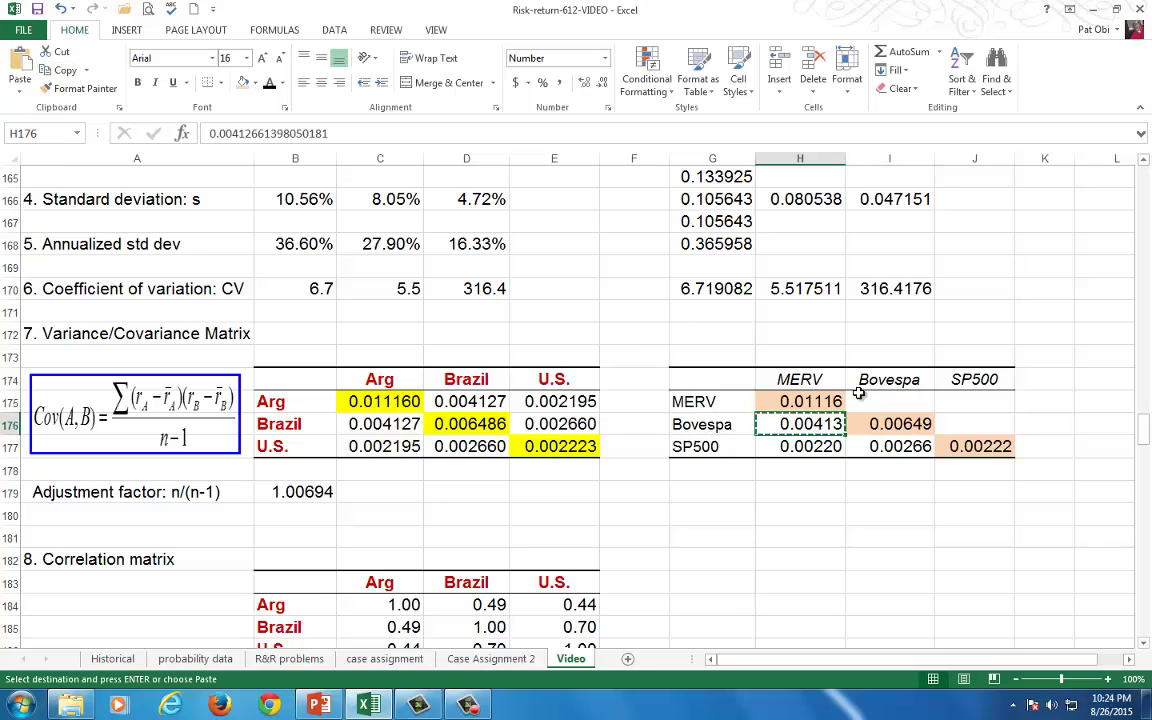
{"action": "key", "text": "Up"}
{"action": "key", "text": "Right"}
{"action": "left_click", "coordinate": [20, 68]}
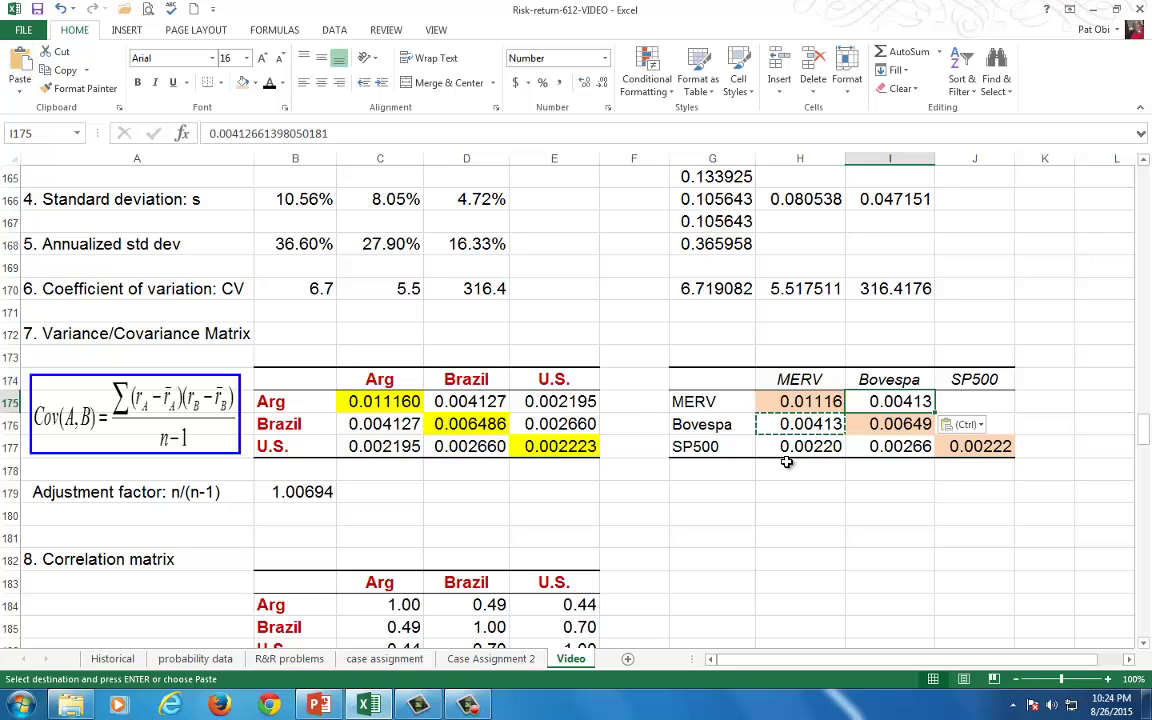
Step: Copy the MERV–SP500 covariance from H177 into its mirror cell J175
{"action": "left_click", "coordinate": [808, 446]}
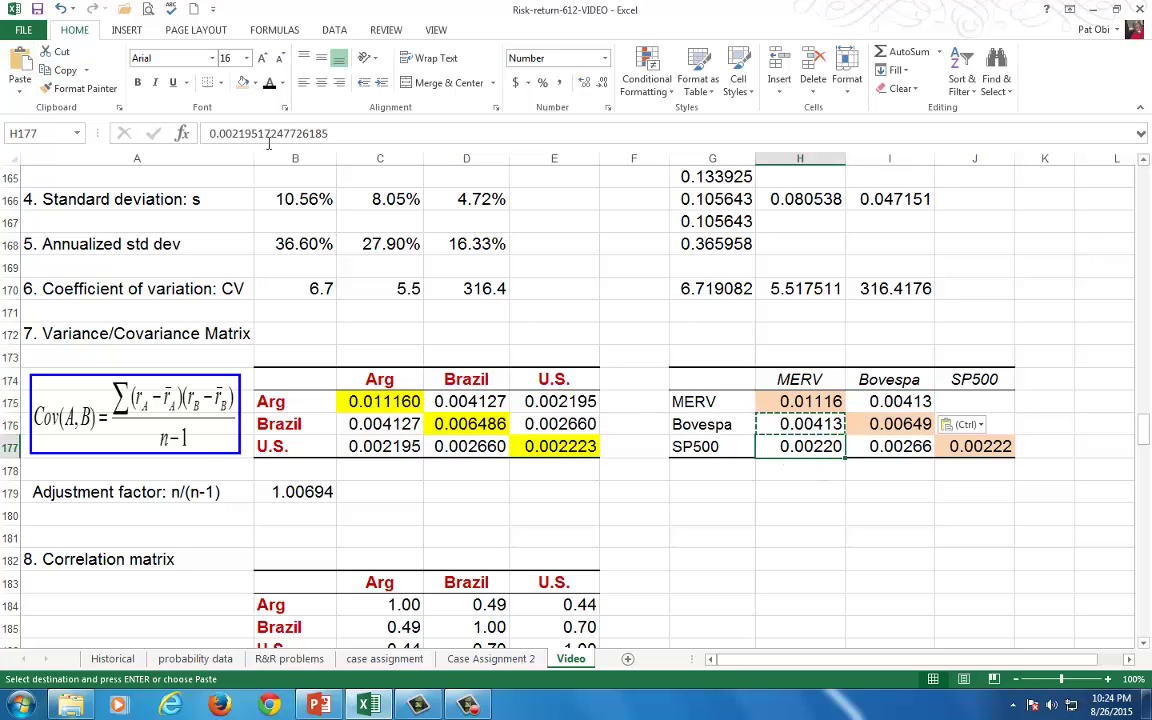
{"action": "left_click", "coordinate": [66, 70]}
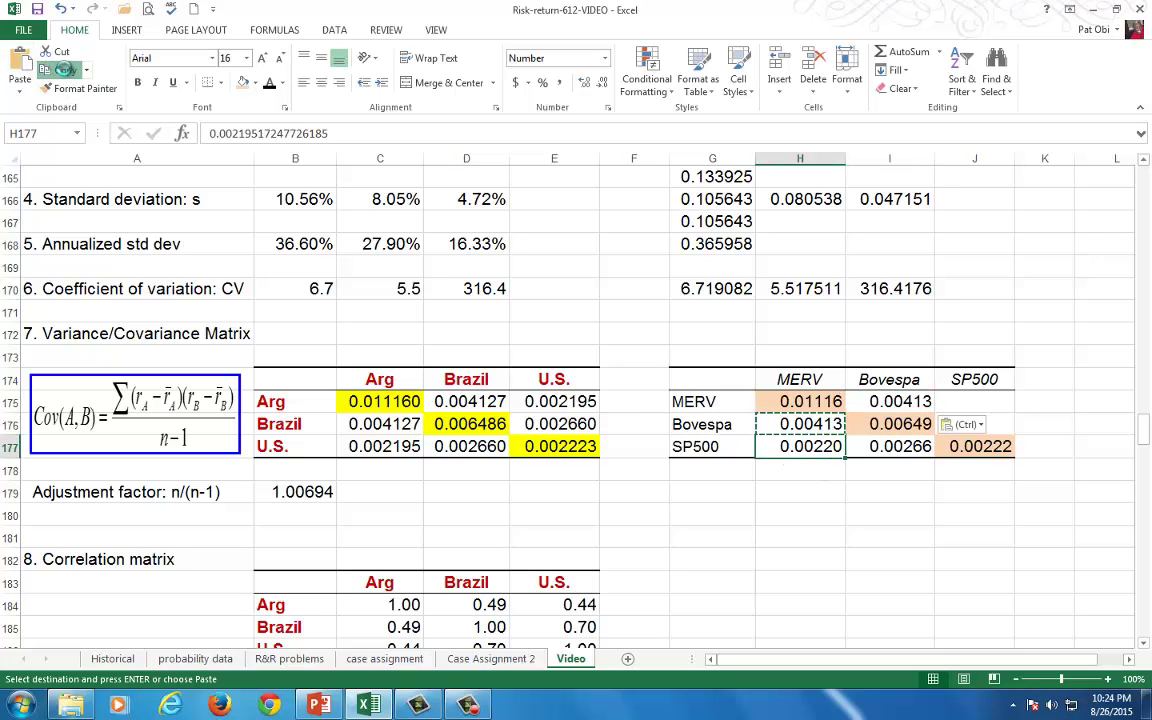
{"action": "left_click", "coordinate": [957, 404]}
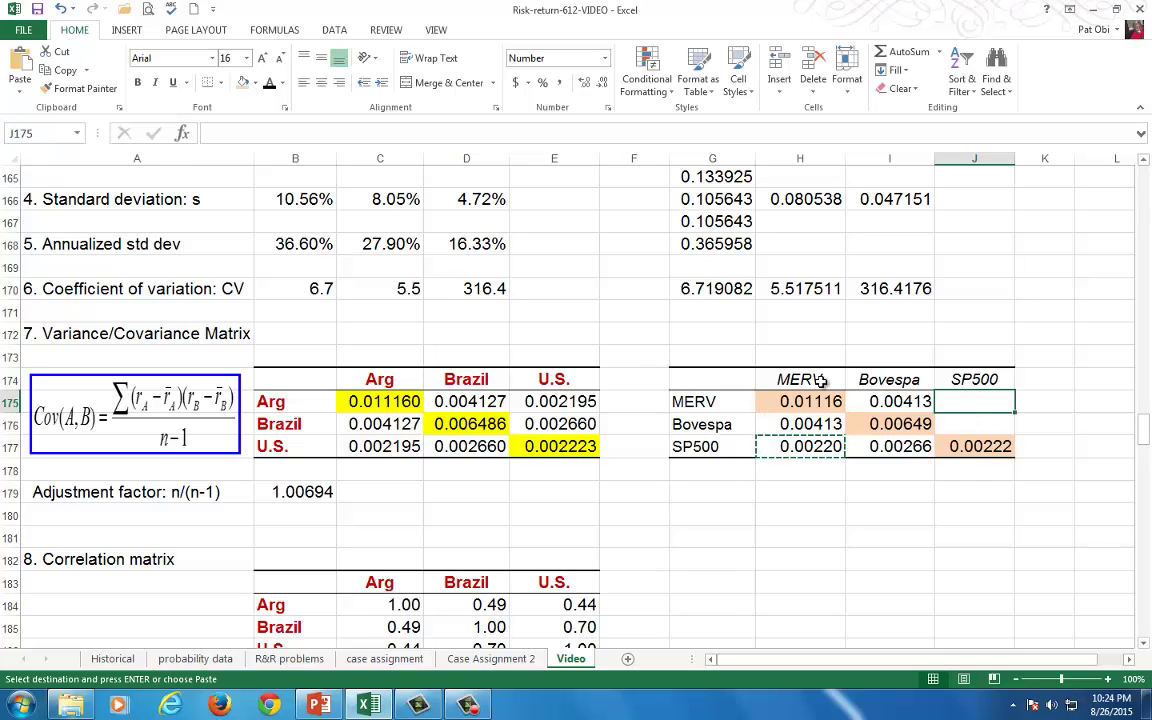
{"action": "left_click", "coordinate": [20, 65]}
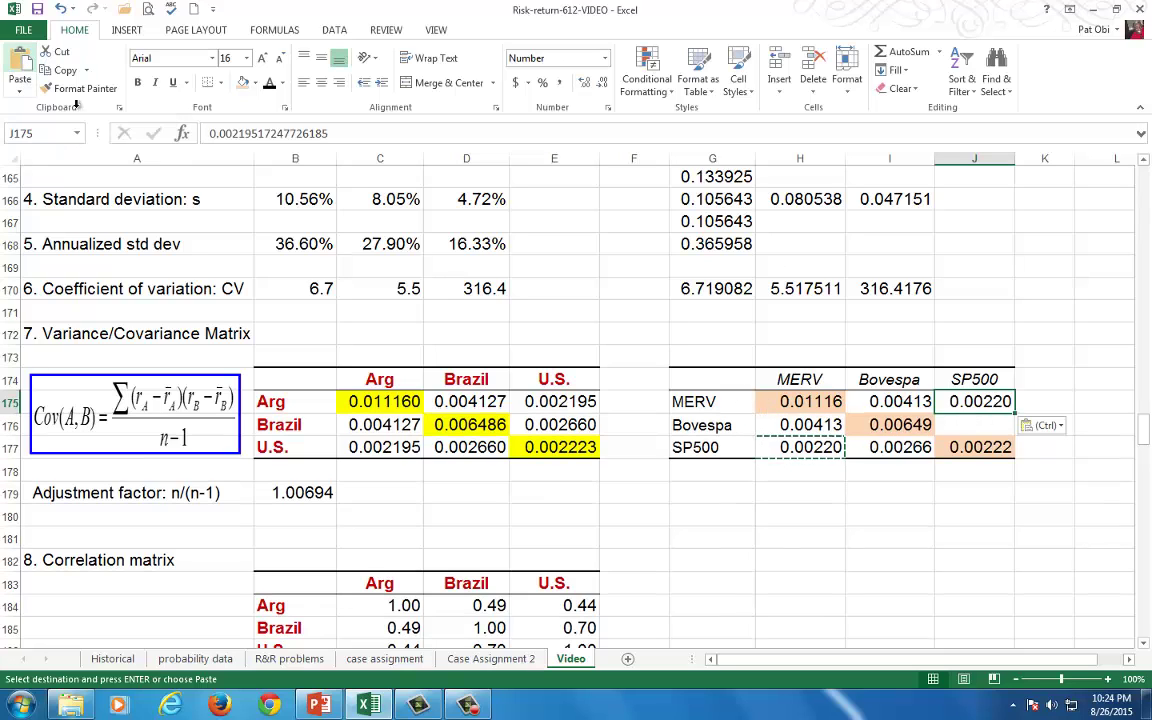
Step: Copy the Bovespa–SP500 covariance from I177 into J176 to complete the symmetric matrix
{"action": "left_click", "coordinate": [911, 452]}
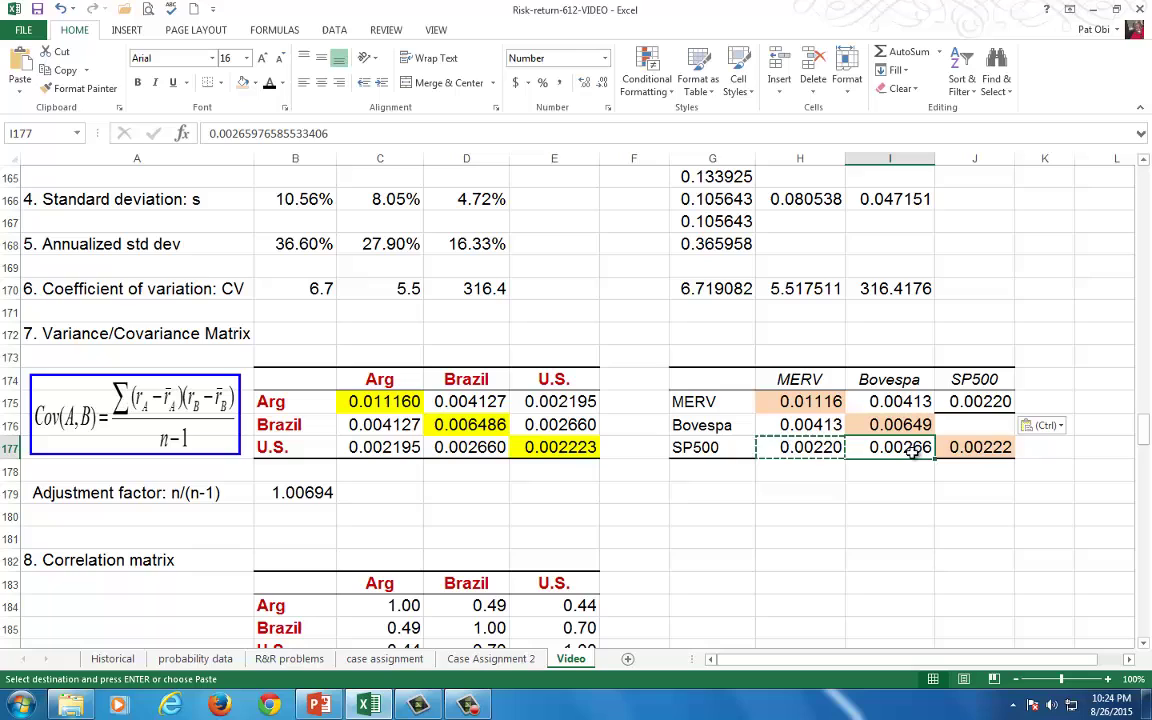
{"action": "left_click", "coordinate": [64, 70]}
{"action": "left_click", "coordinate": [974, 424]}
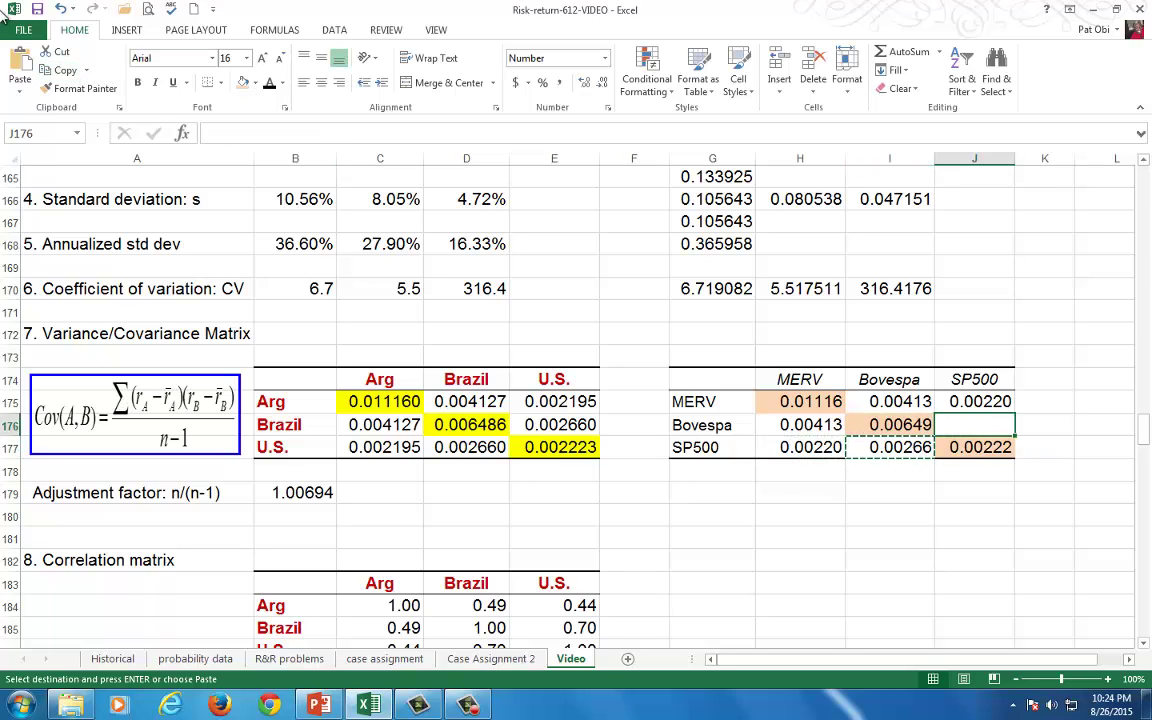
{"action": "left_click", "coordinate": [20, 65]}
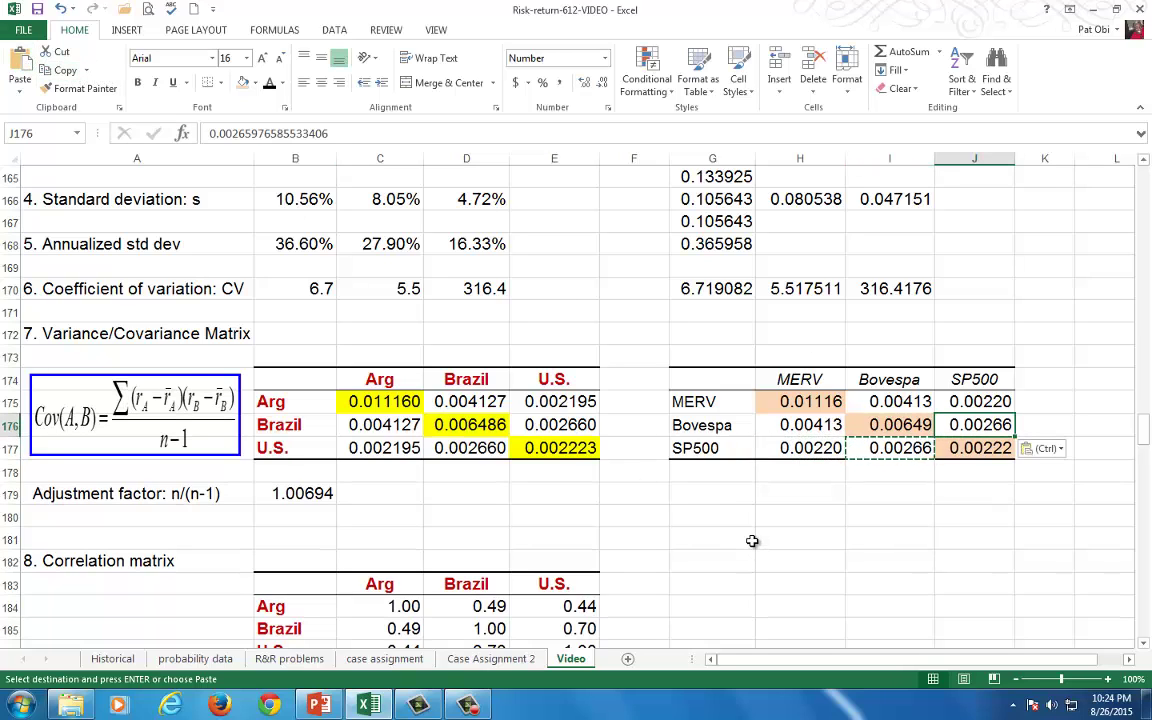
Step: Set up a Correlation analysis on the MERV, Bovespa and SP500 returns in G7:I152, grouped by columns with labels in the first row
{"action": "scroll", "coordinate": [752, 541], "scroll_direction": "down", "scroll_amount": 2}
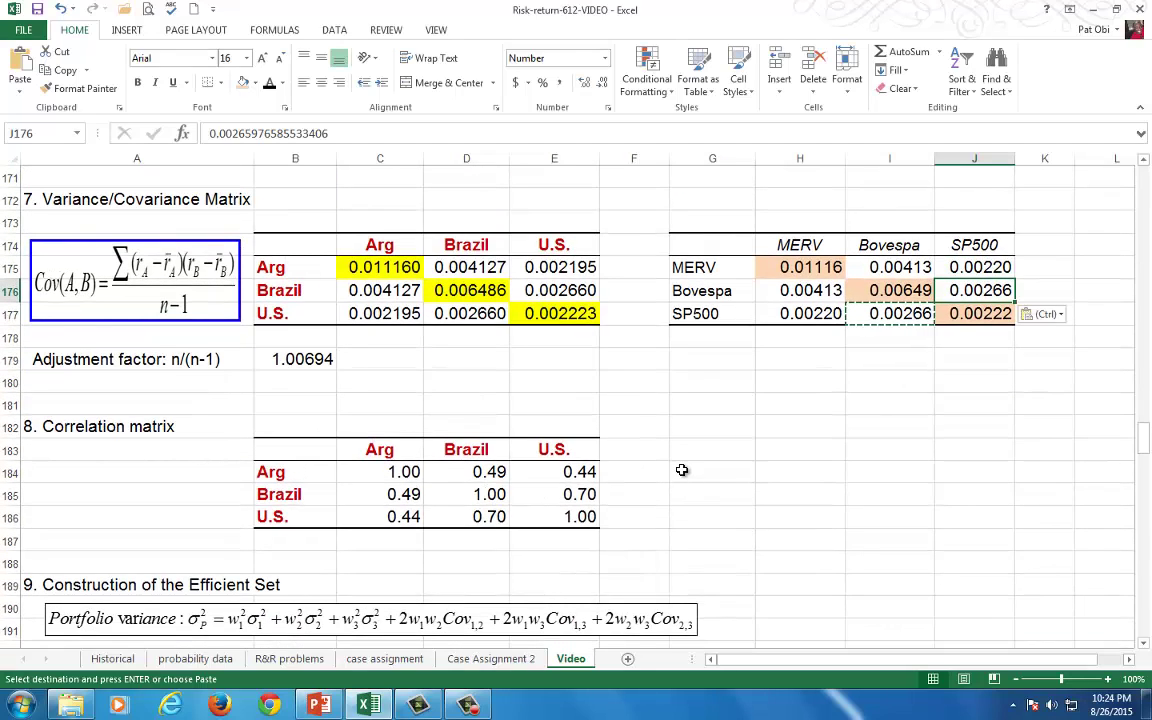
{"action": "left_click", "coordinate": [694, 455]}
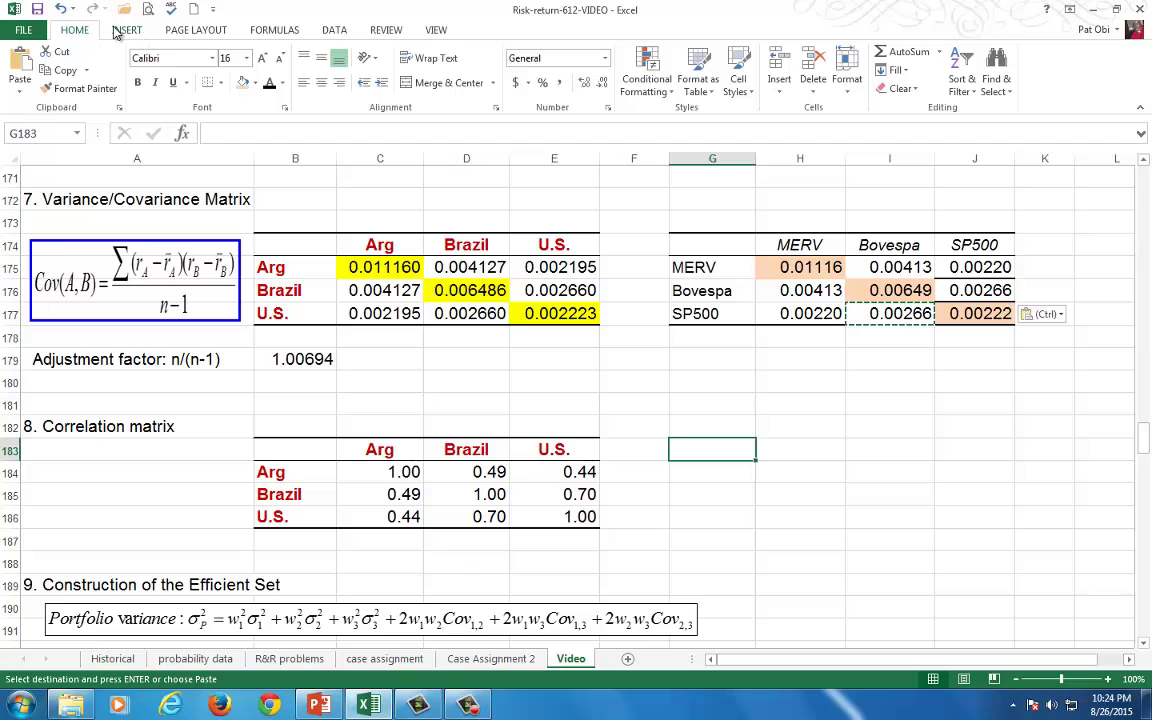
{"action": "left_click", "coordinate": [330, 30]}
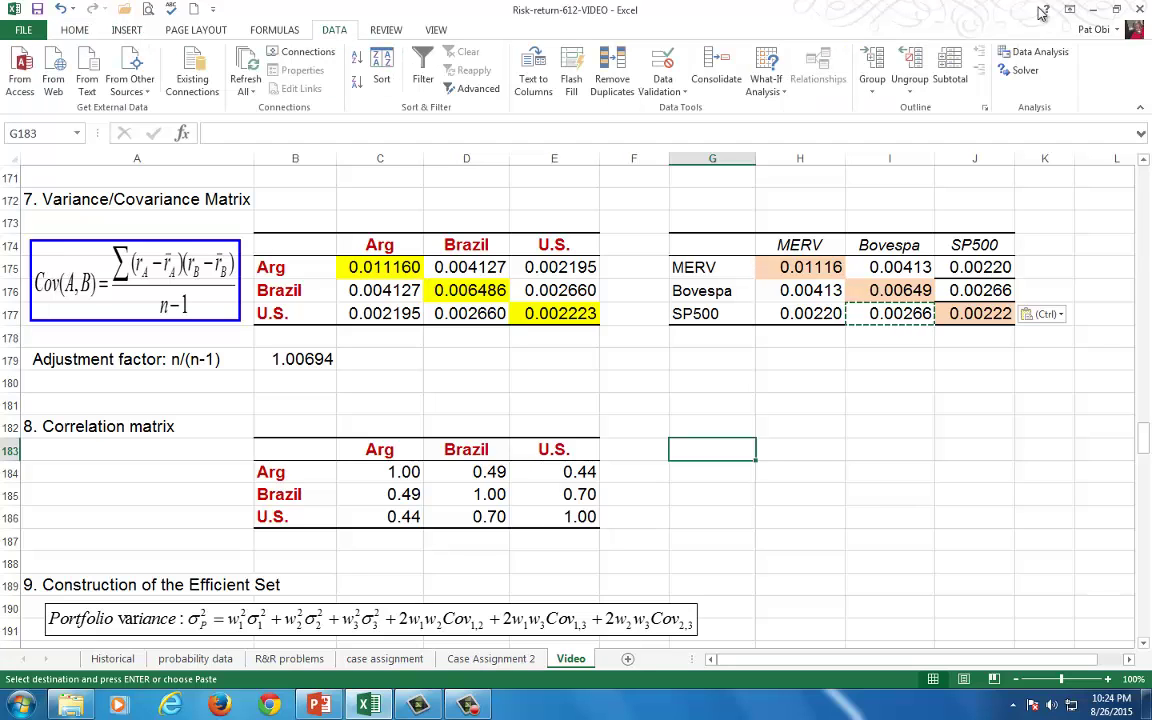
{"action": "left_click", "coordinate": [1034, 51]}
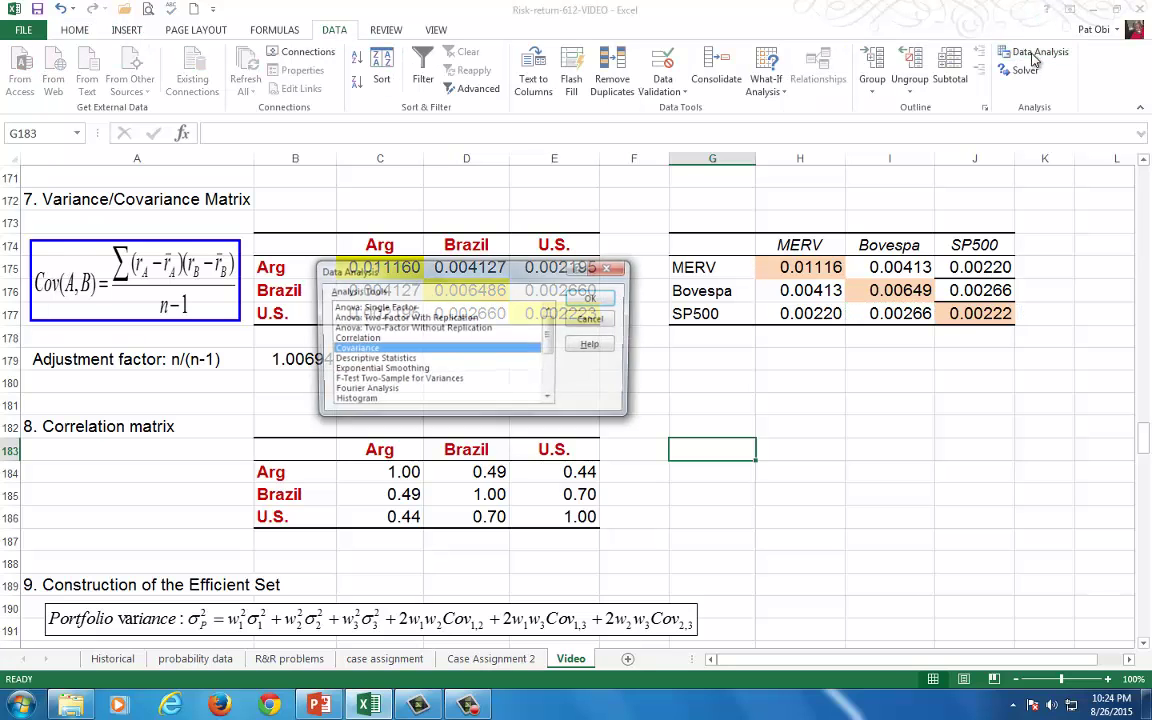
{"action": "left_click", "coordinate": [380, 339]}
{"action": "left_click", "coordinate": [593, 300]}
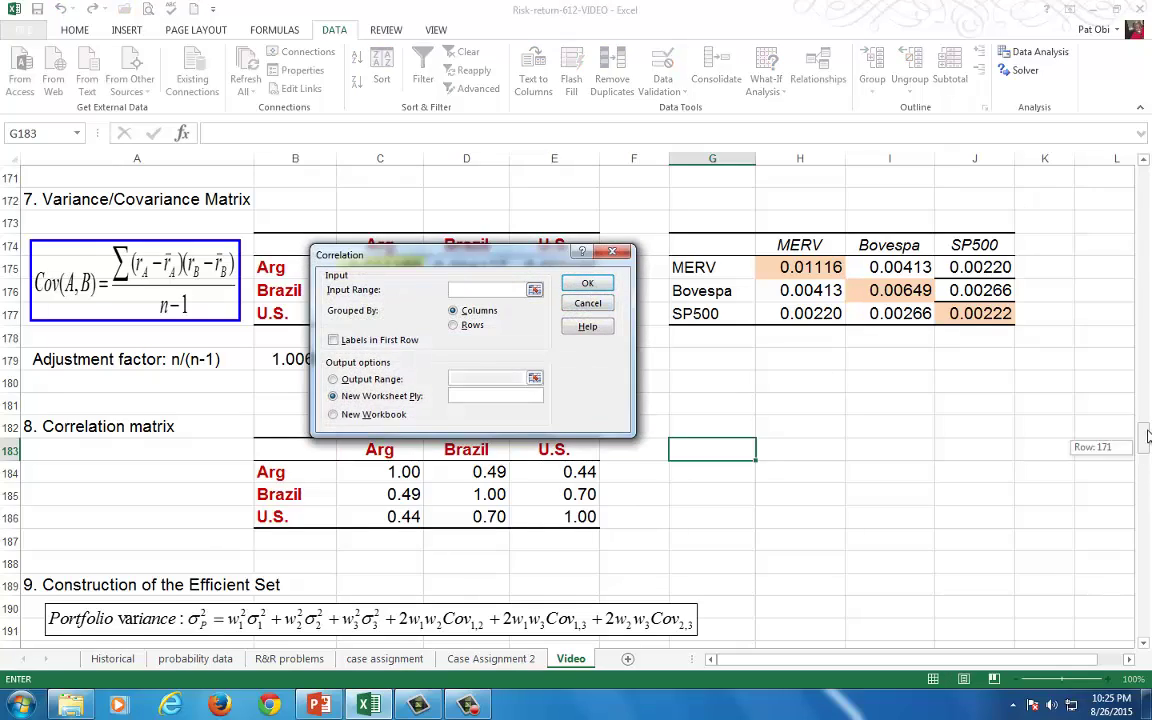
{"action": "left_click_drag", "start_coordinate": [1143, 442], "coordinate": [1143, 178]}
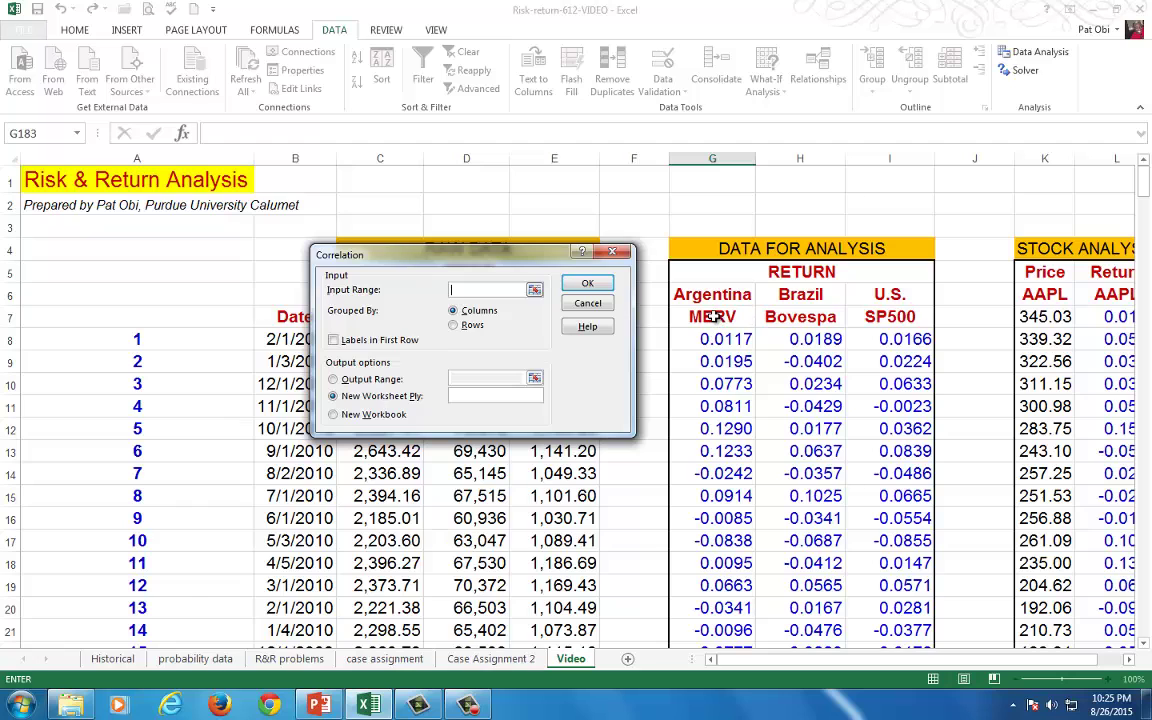
{"action": "left_click_drag", "start_coordinate": [709, 316], "coordinate": [887, 318]}
{"action": "key", "text": "ctrl+shift+Down"}
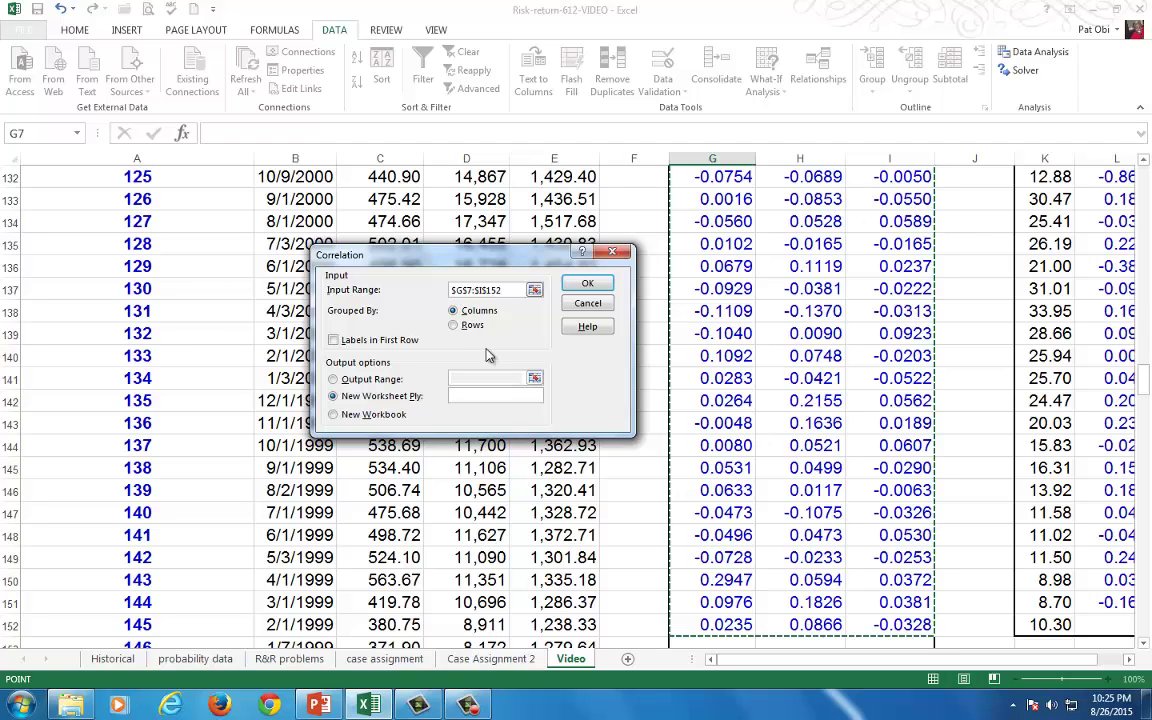
{"action": "left_click", "coordinate": [334, 341]}
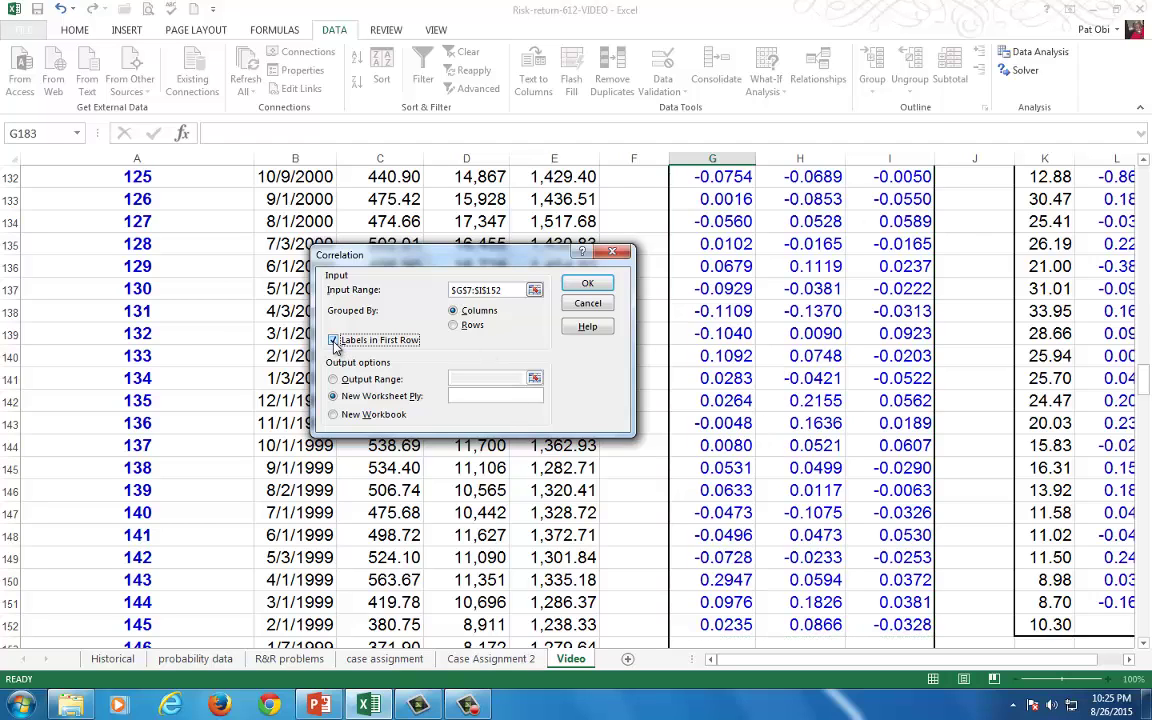
Step: Direct the correlation output to cell G183 beside the existing correlation matrix and generate it
{"action": "left_click", "coordinate": [334, 379]}
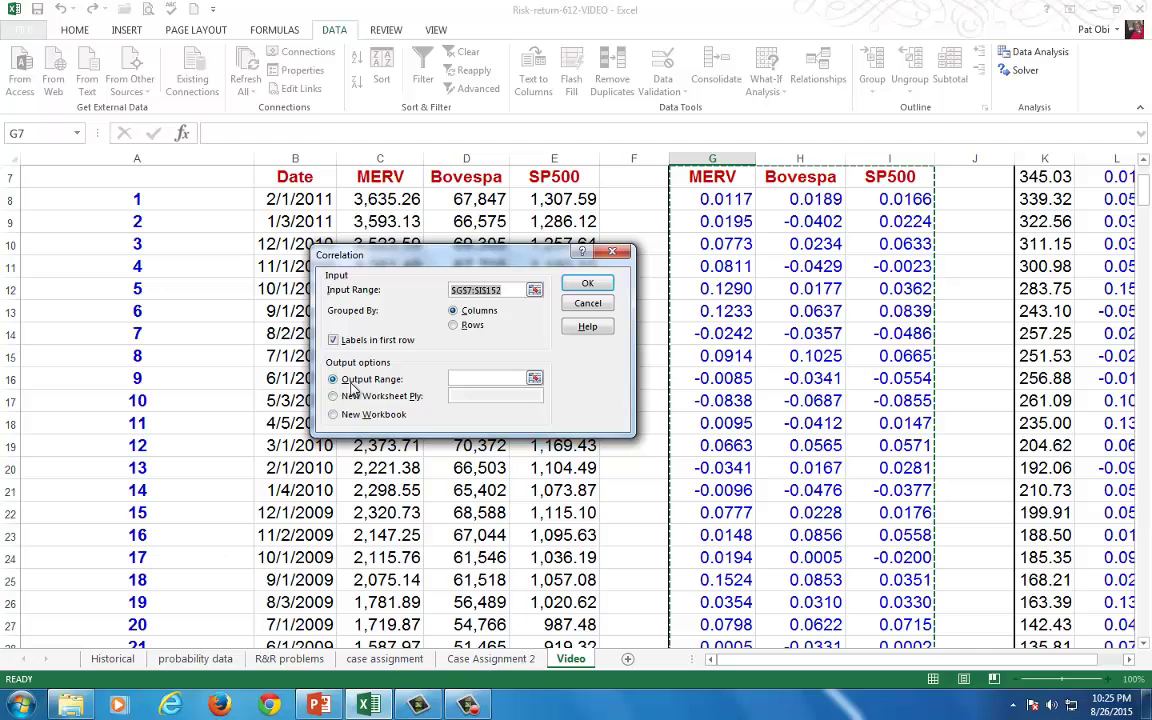
{"action": "left_click", "coordinate": [469, 379]}
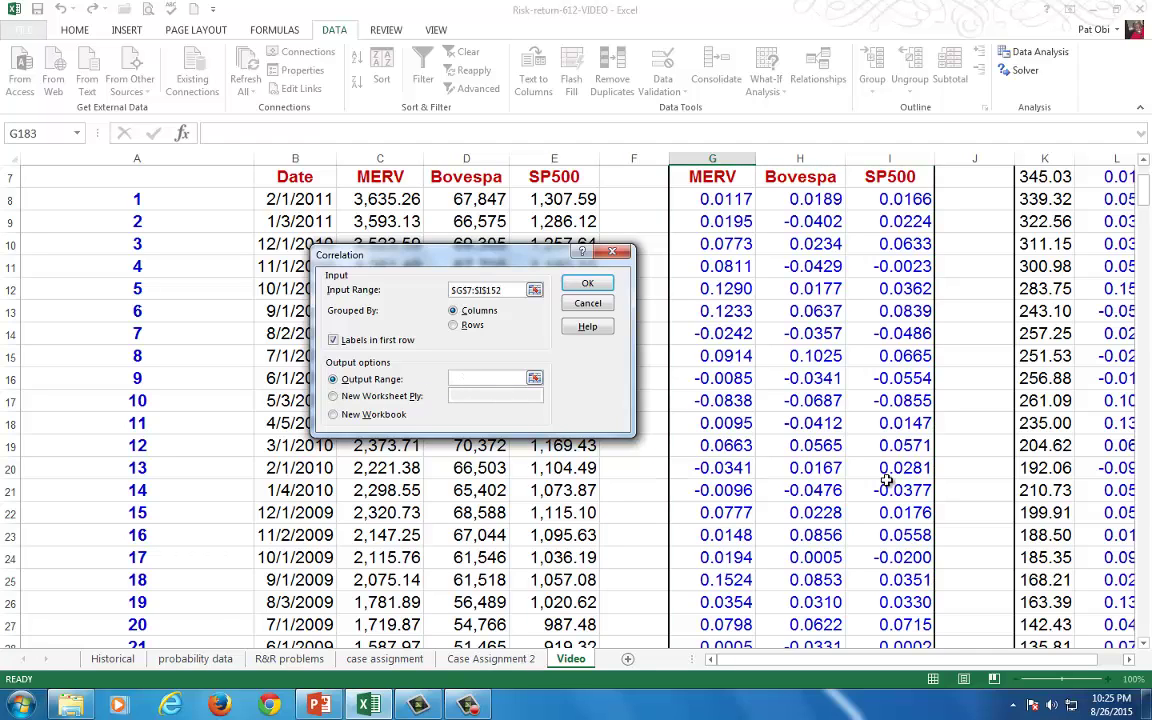
{"action": "scroll", "coordinate": [886, 481], "scroll_direction": "down", "scroll_amount": 6}
{"action": "left_click_drag", "start_coordinate": [1147, 243], "coordinate": [1147, 447]}
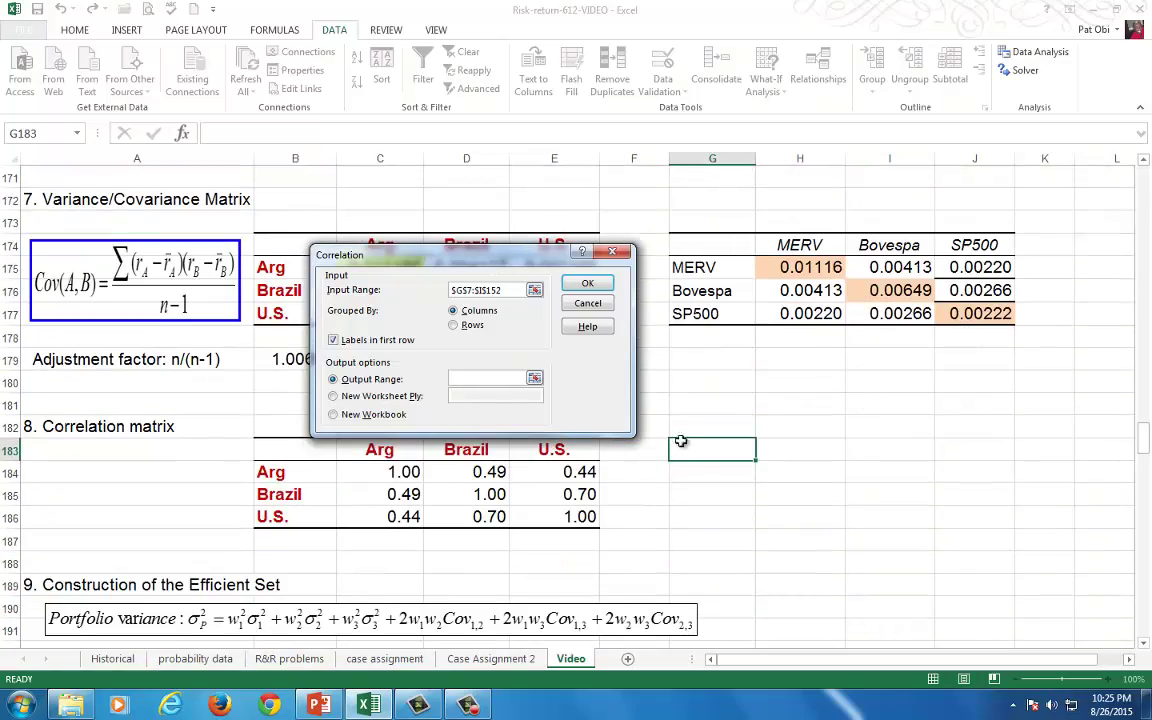
{"action": "left_click", "coordinate": [745, 449]}
{"action": "left_click_drag", "start_coordinate": [520, 253], "coordinate": [471, 161]}
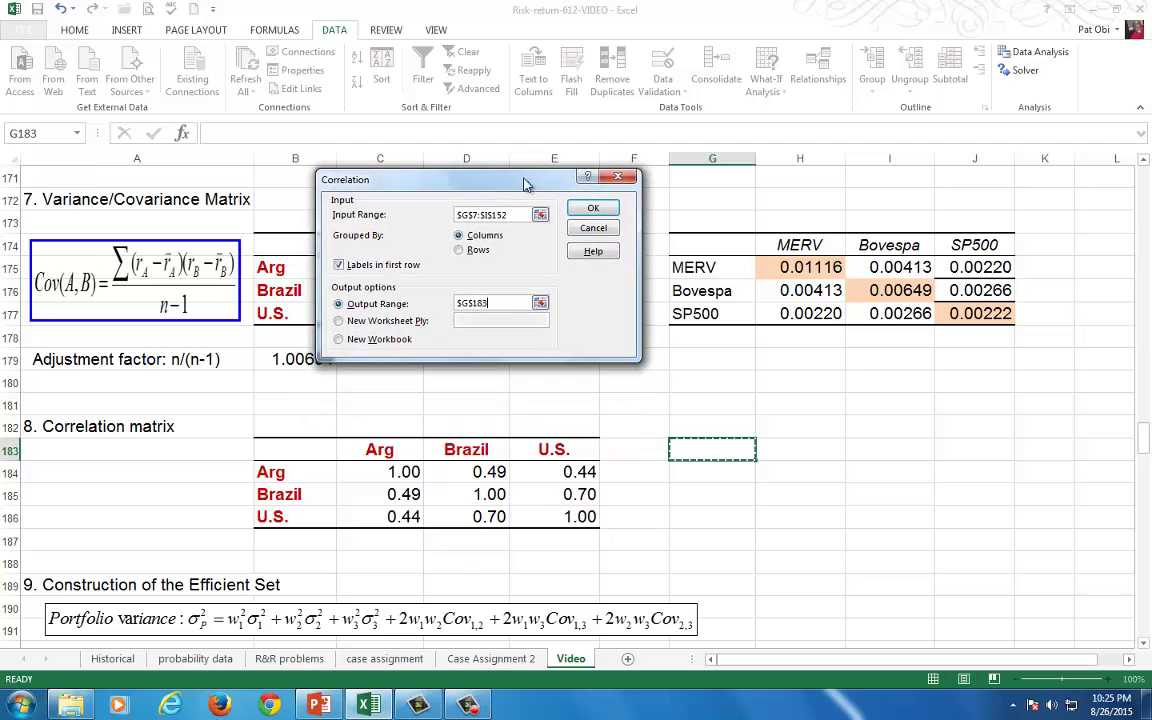
{"action": "left_click", "coordinate": [535, 191]}
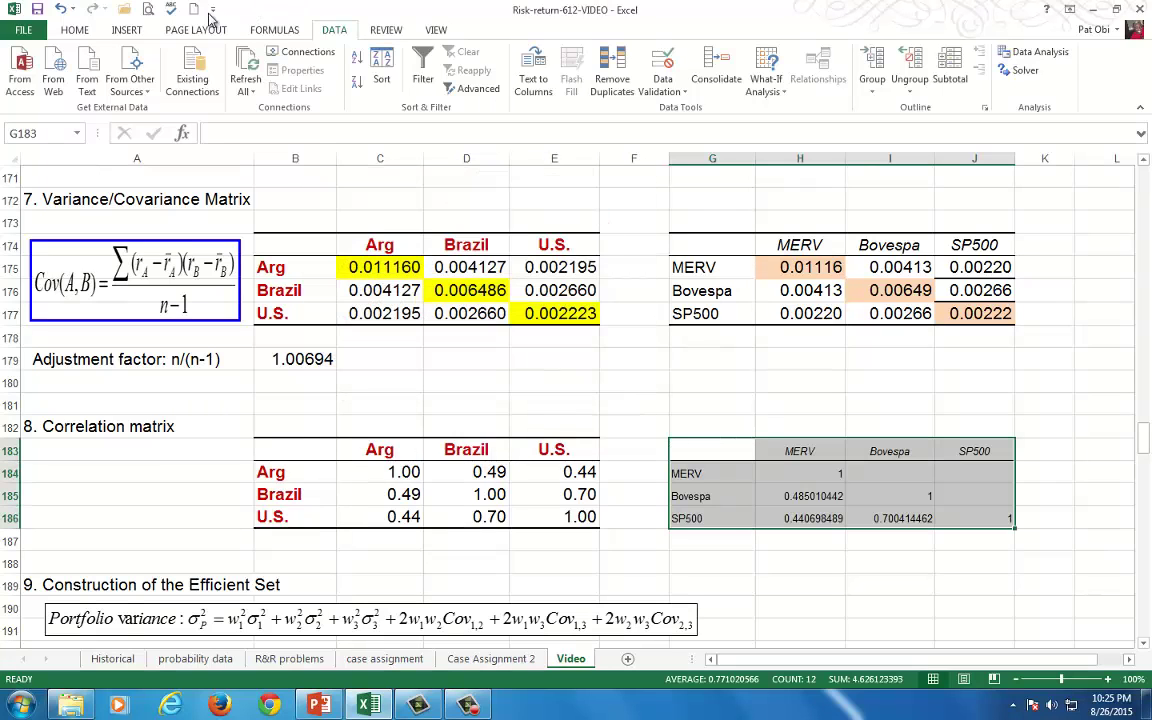
Step: Set the font size of the generated correlation matrix in G183:J186 to 14
{"action": "left_click", "coordinate": [78, 31]}
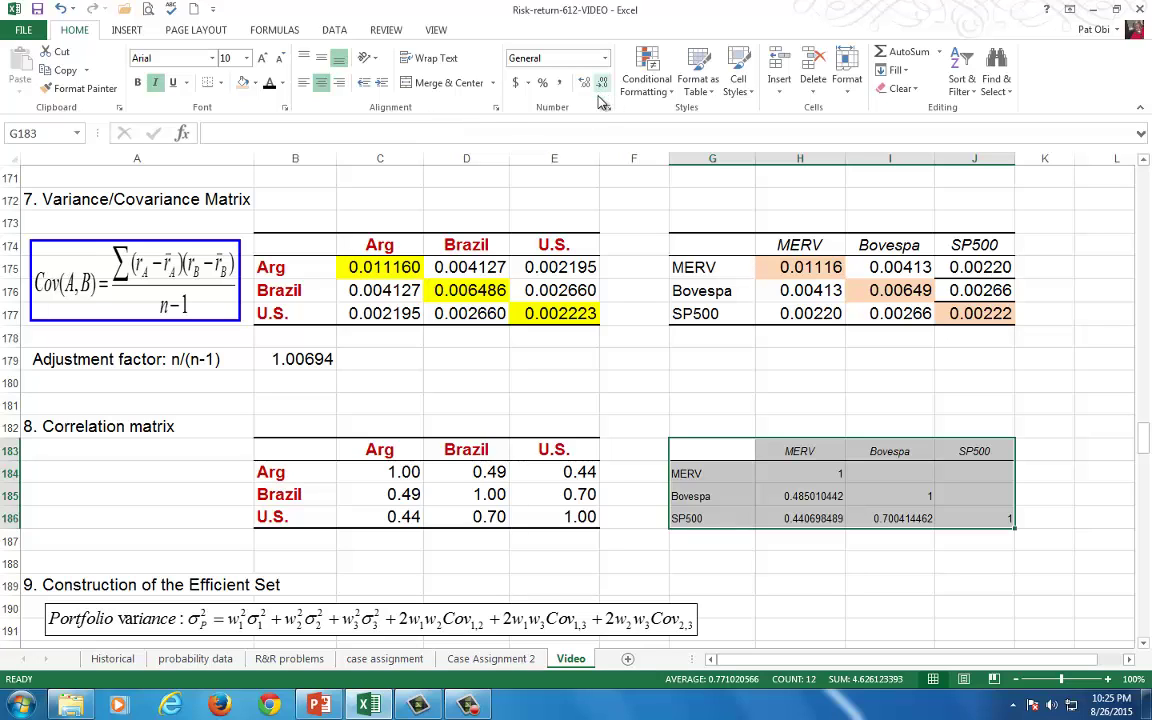
{"action": "left_click", "coordinate": [246, 58]}
{"action": "left_click", "coordinate": [228, 153]}
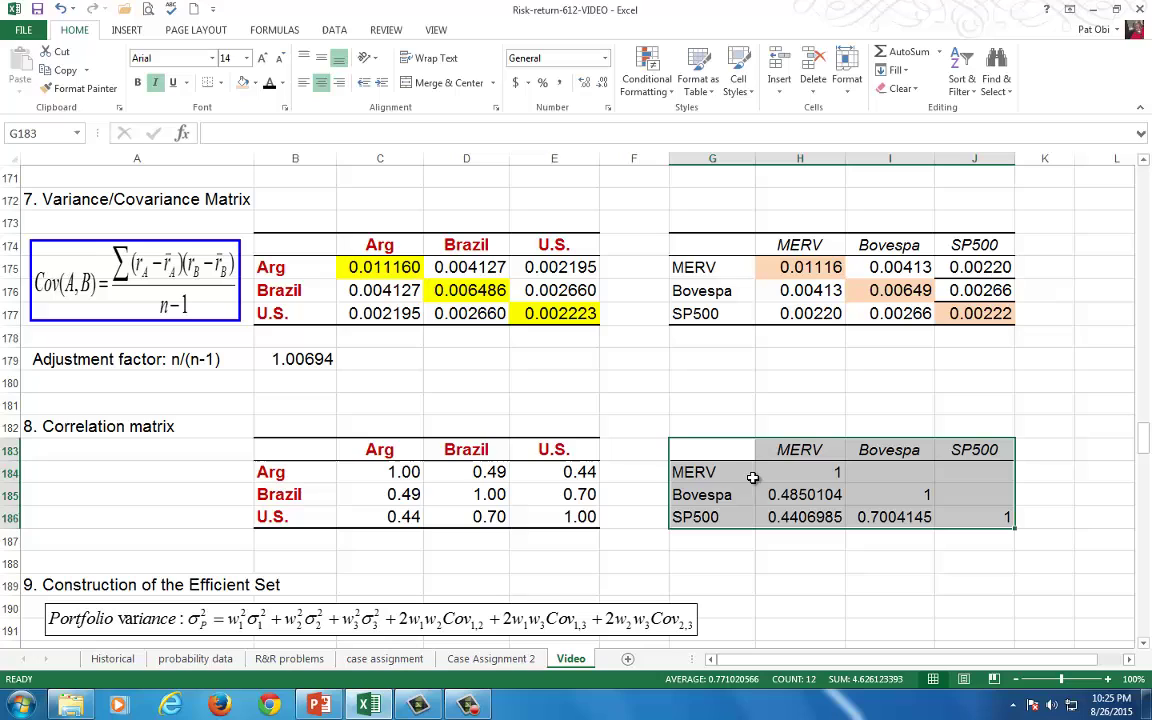
Step: Format the off-diagonal correlations in H185:H186 and I186 in comma style with two decimals
{"action": "left_click", "coordinate": [810, 498]}
{"action": "left_click_drag", "start_coordinate": [810, 498], "coordinate": [775, 514]}
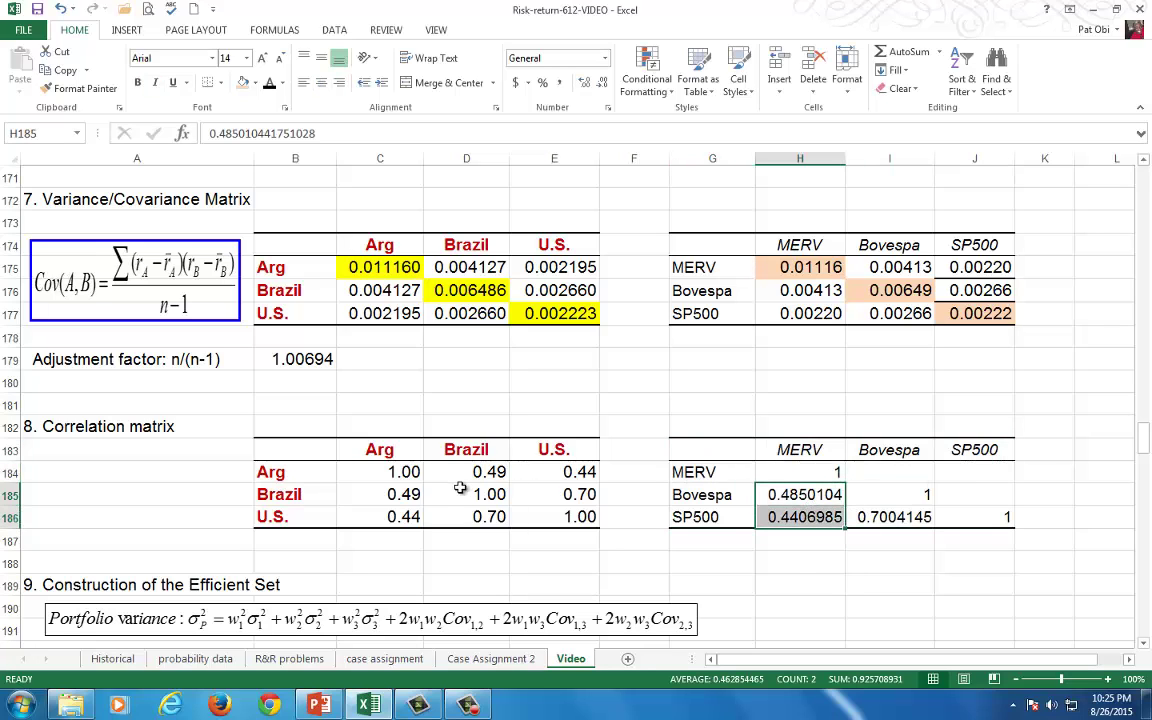
{"action": "left_click", "coordinate": [560, 82]}
{"action": "left_click", "coordinate": [897, 519]}
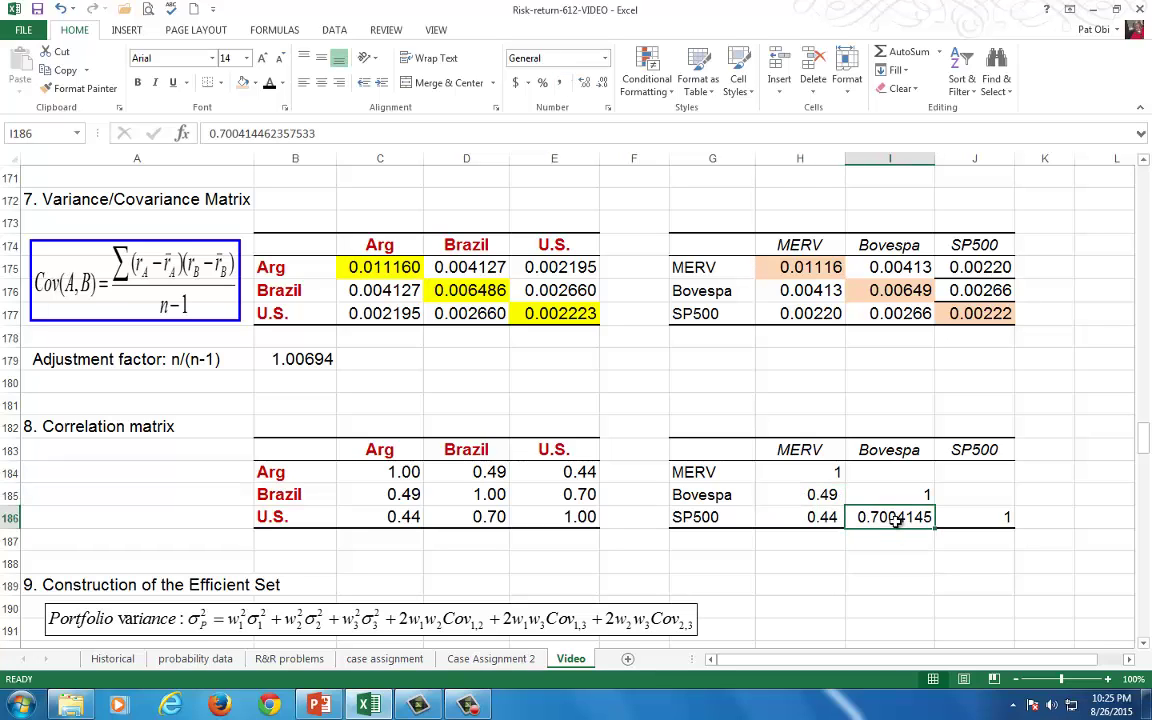
{"action": "key", "text": "F4"}
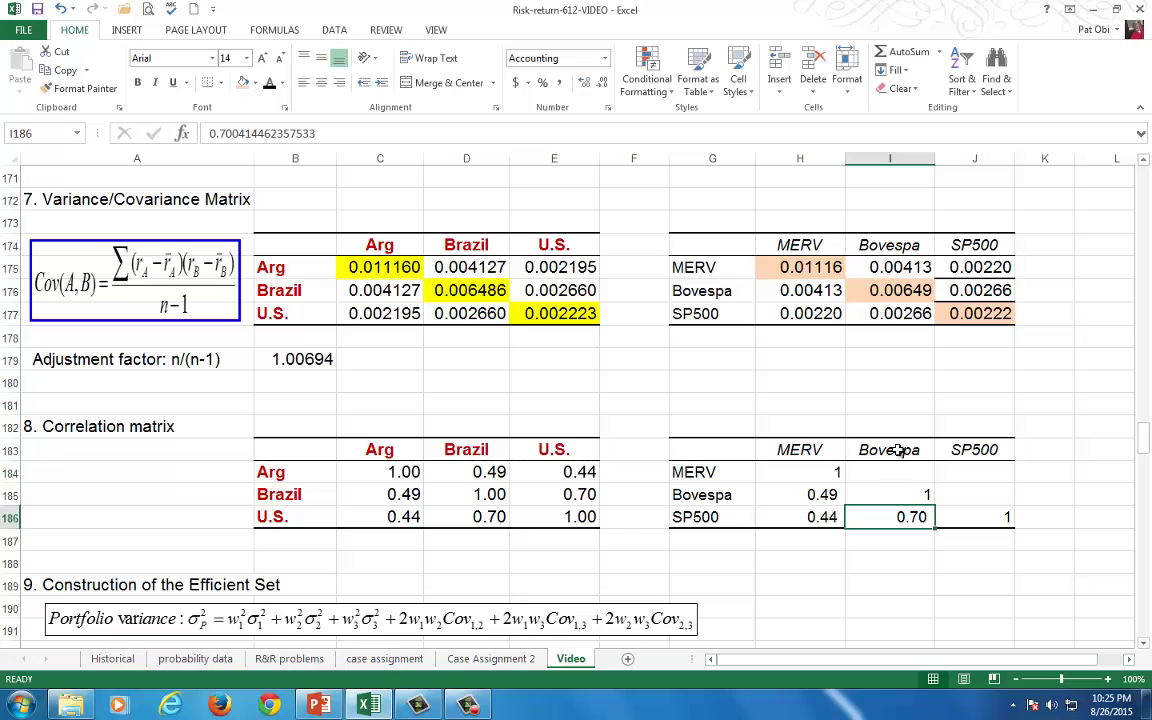
{"action": "left_click", "coordinate": [690, 517]}
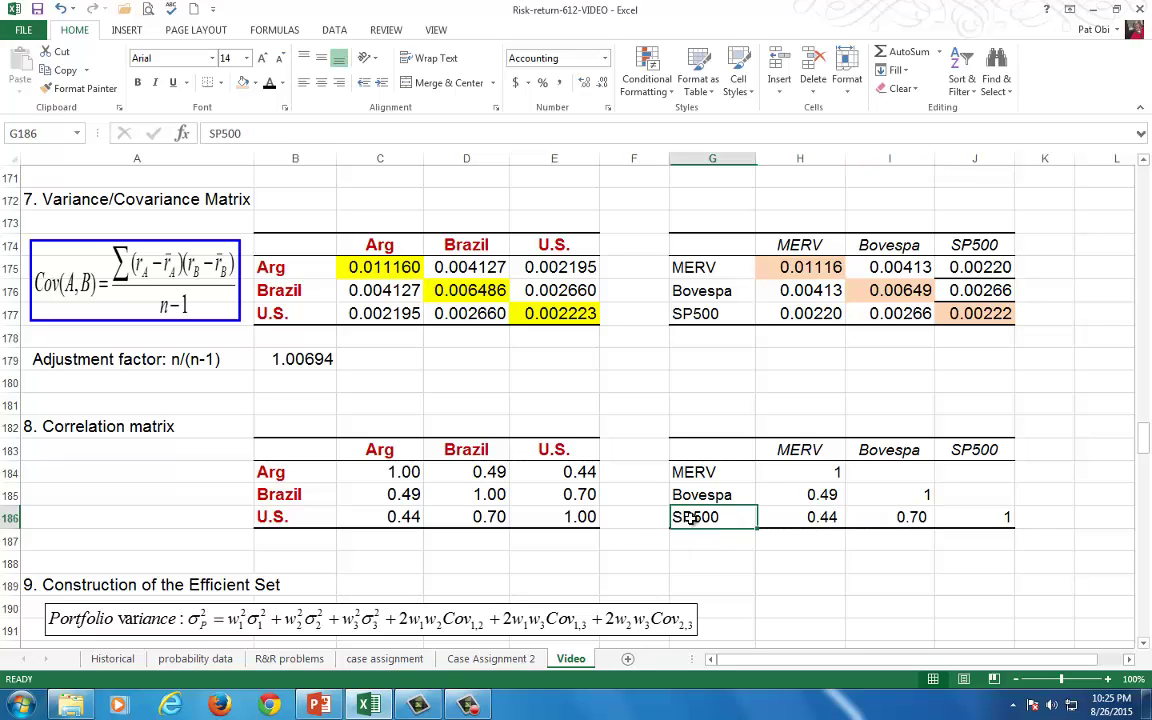
{"action": "left_click", "coordinate": [903, 519]}
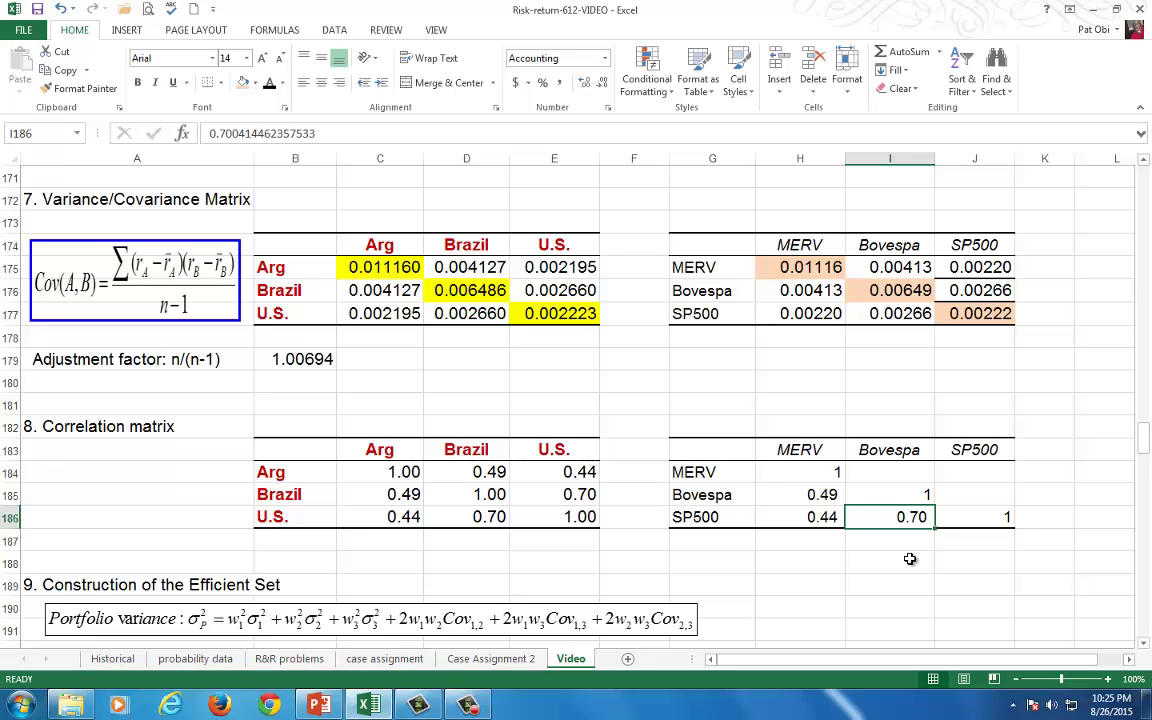
{"action": "left_click", "coordinate": [800, 450]}
{"action": "left_click", "coordinate": [797, 512]}
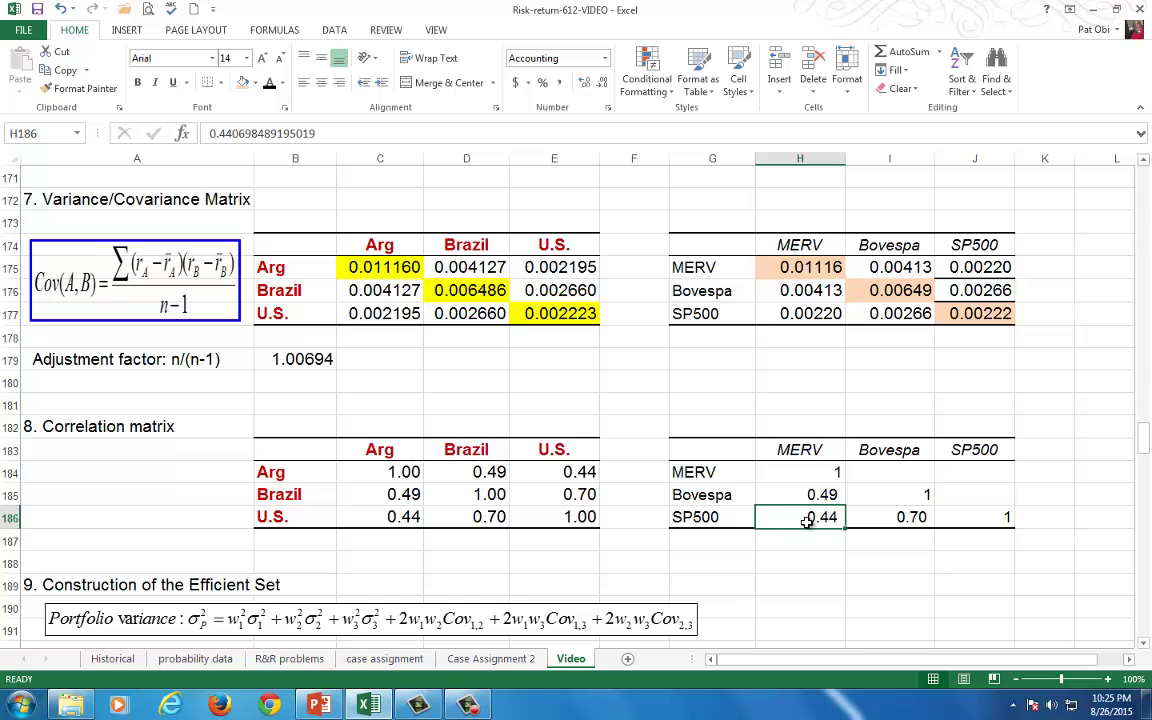